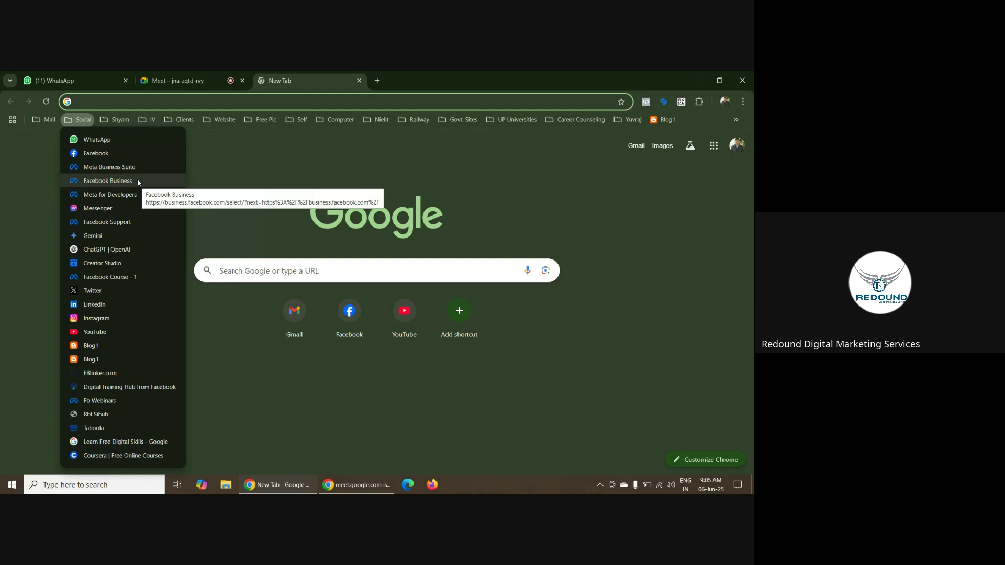
Open Meta Business Suite and go to the settings of the Redound Services Private Limited portfolio
click(138, 166)
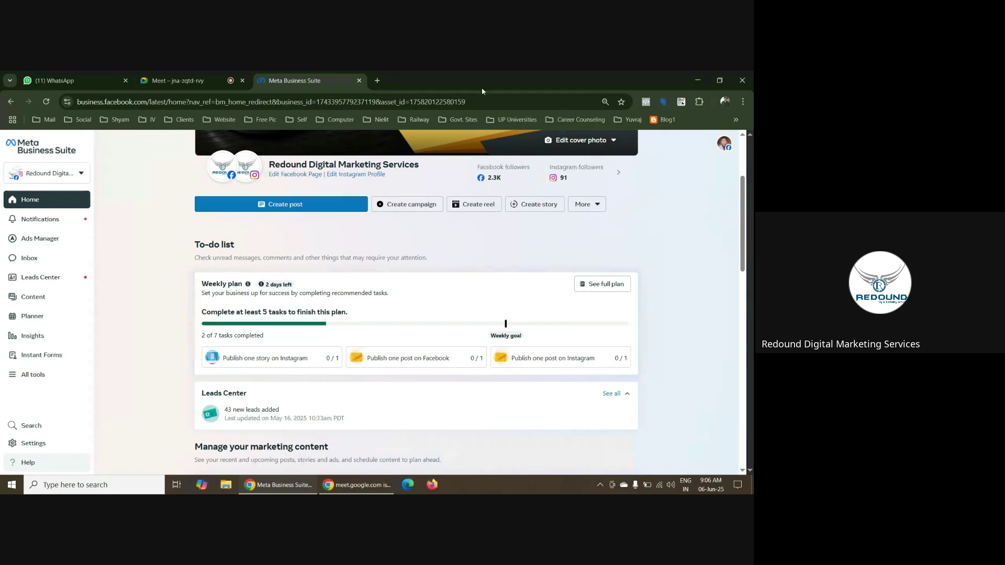
mouse_move(273, 169)
click(81, 174)
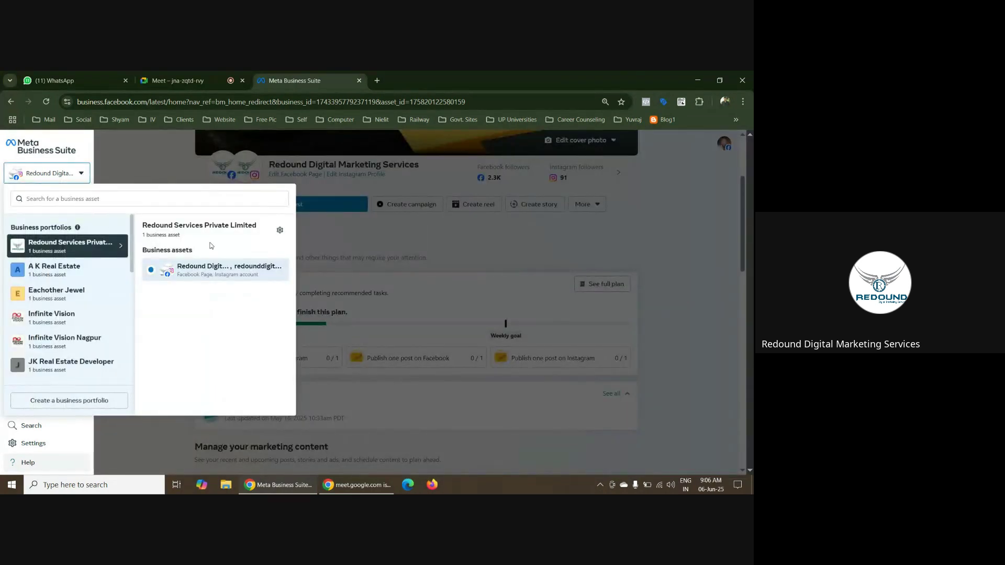
click(430, 236)
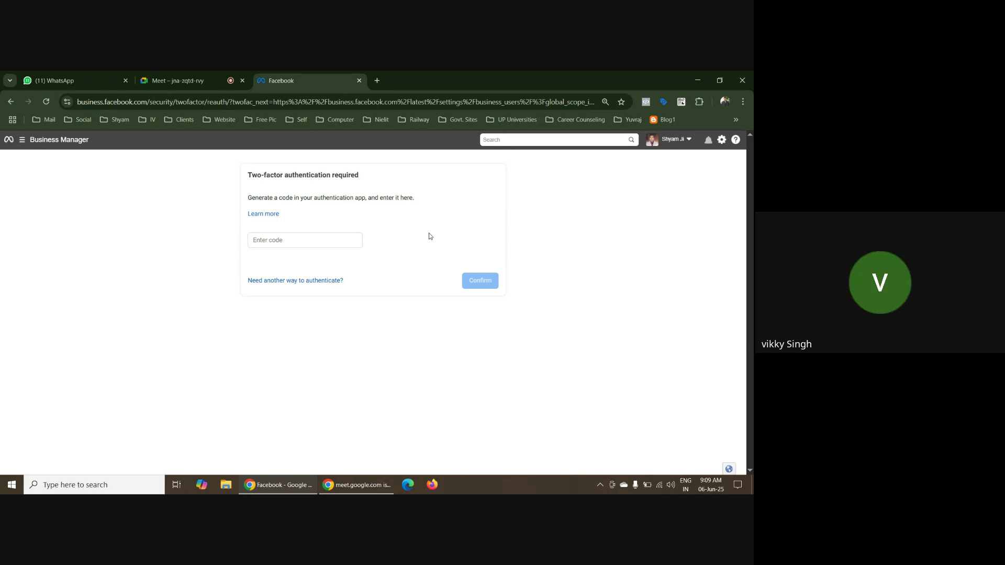
Copy the Facebook verification code from the Authenticator extension, paste it into the two-factor code field and confirm it
click(646, 102)
click(645, 102)
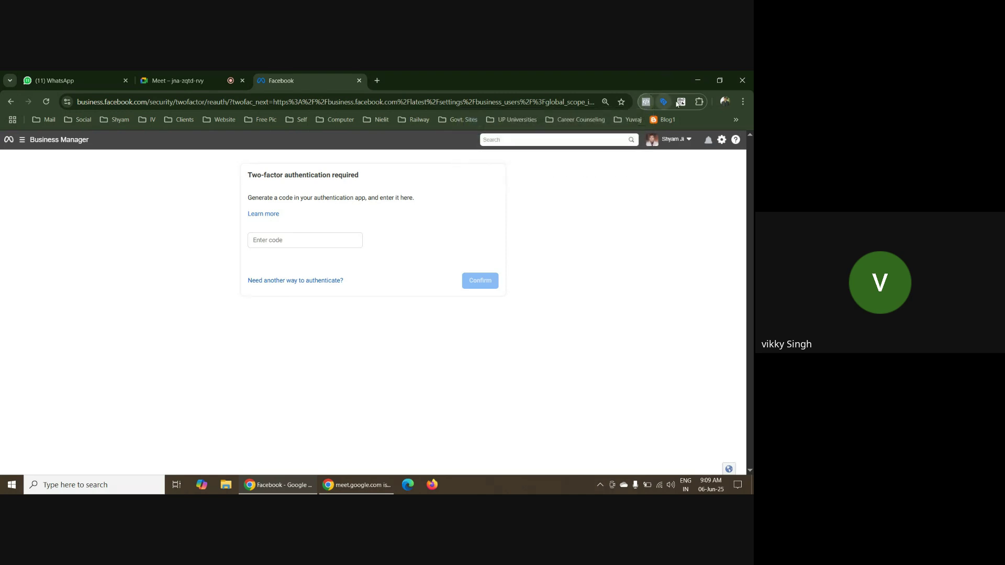
click(681, 102)
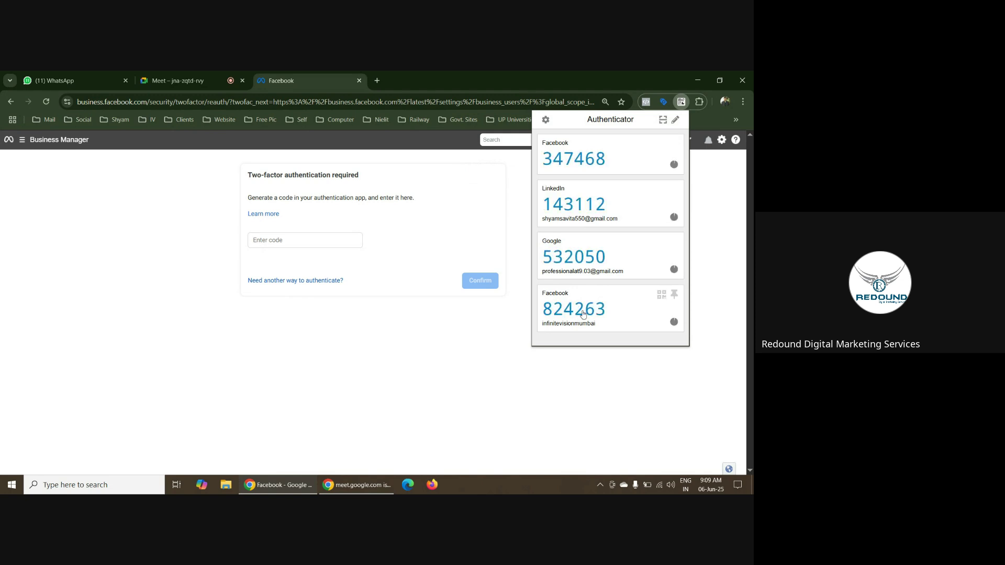
click(581, 159)
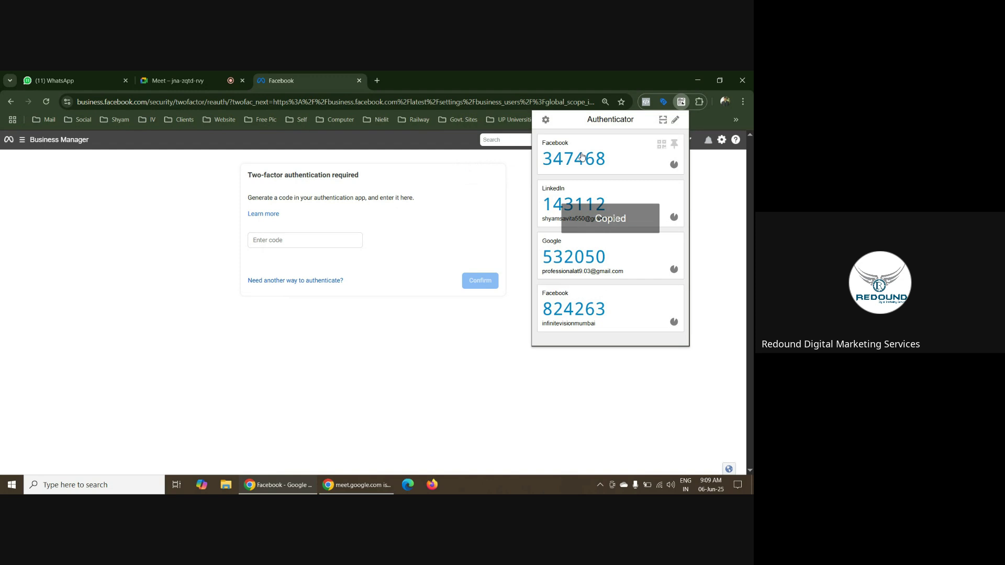
click(265, 241)
right_click(267, 242)
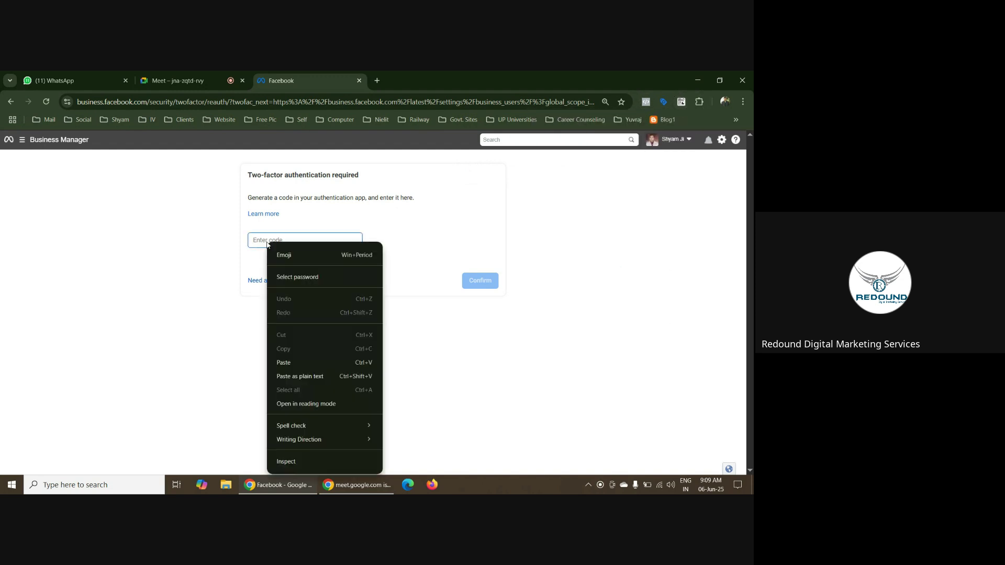
click(306, 362)
click(493, 283)
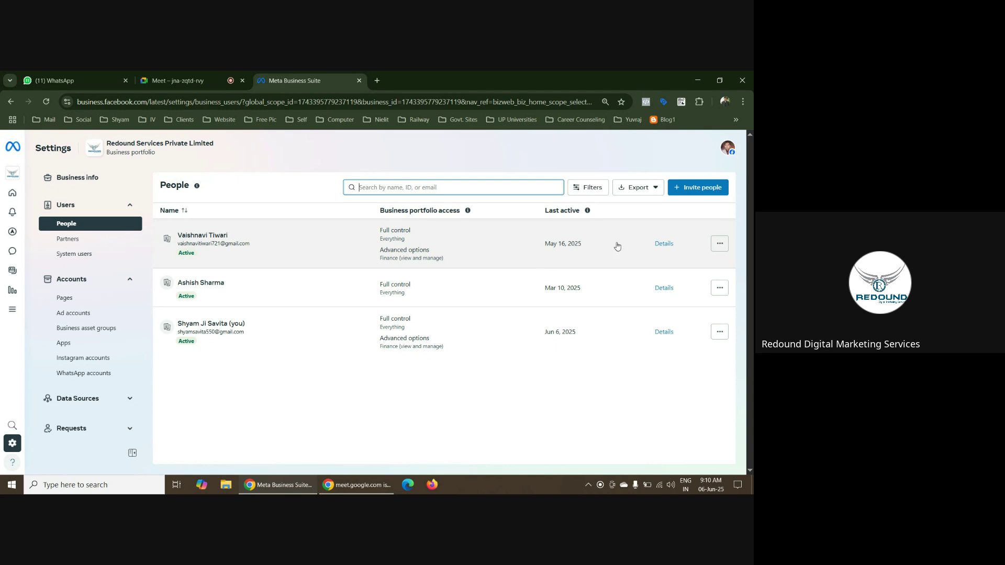
Review the business details and verification status in the business info of the Redound Services Private Limited portfolio
click(98, 180)
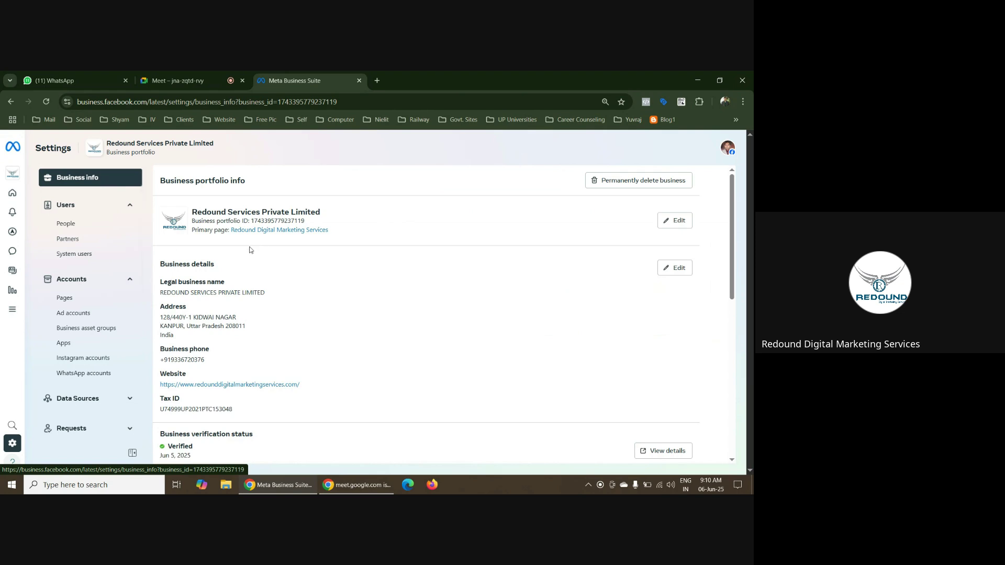
scroll(303, 250, down, 4)
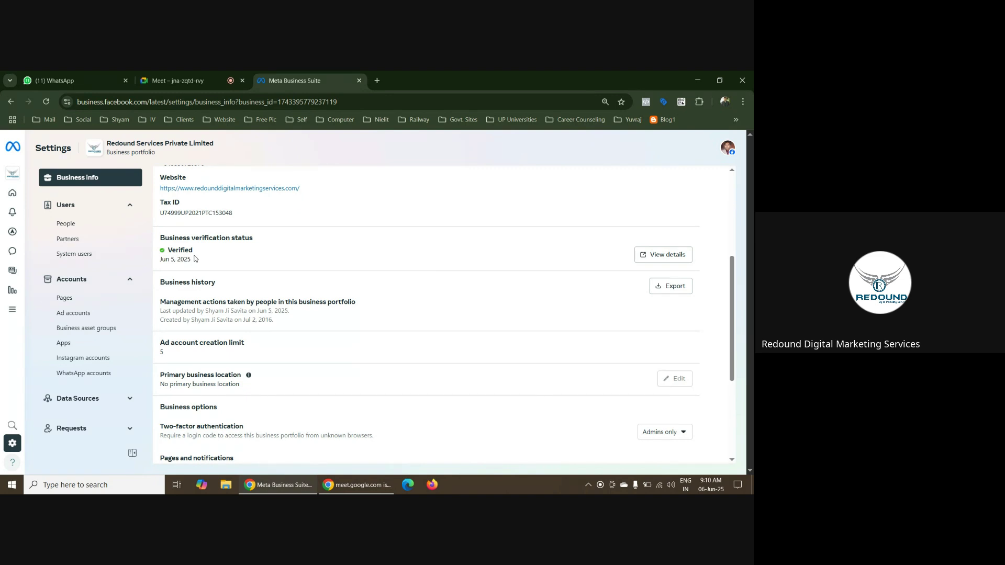
scroll(194, 258, up, 4)
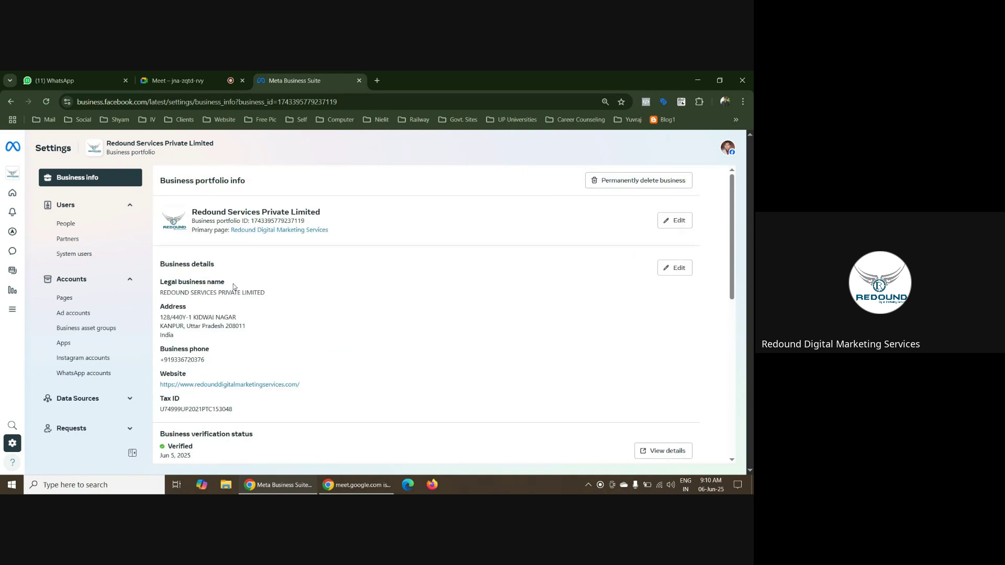
Switch to the settings of the Infinite Vision Nagpur business portfolio
mouse_move(17, 176)
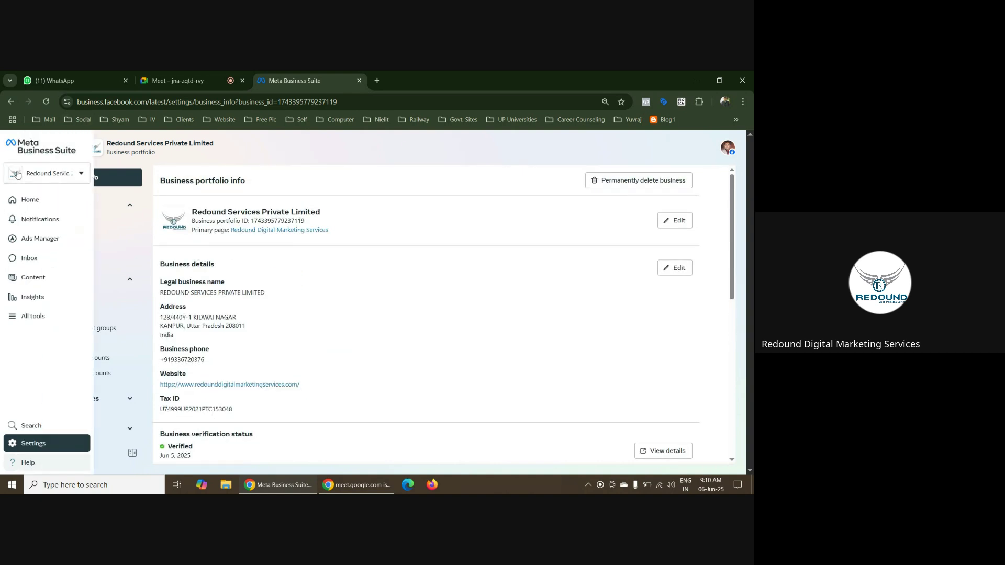
click(79, 173)
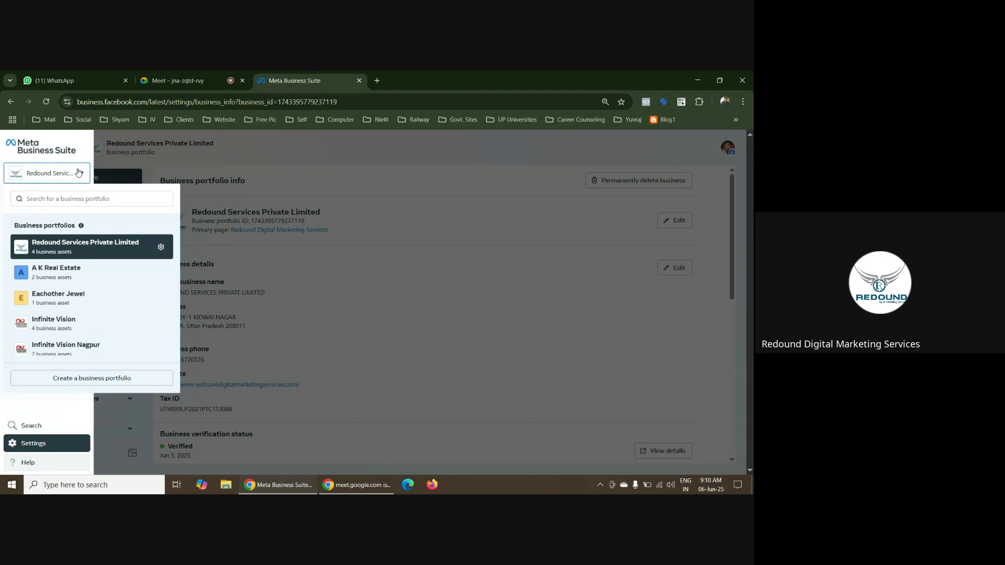
scroll(79, 293, down, 1)
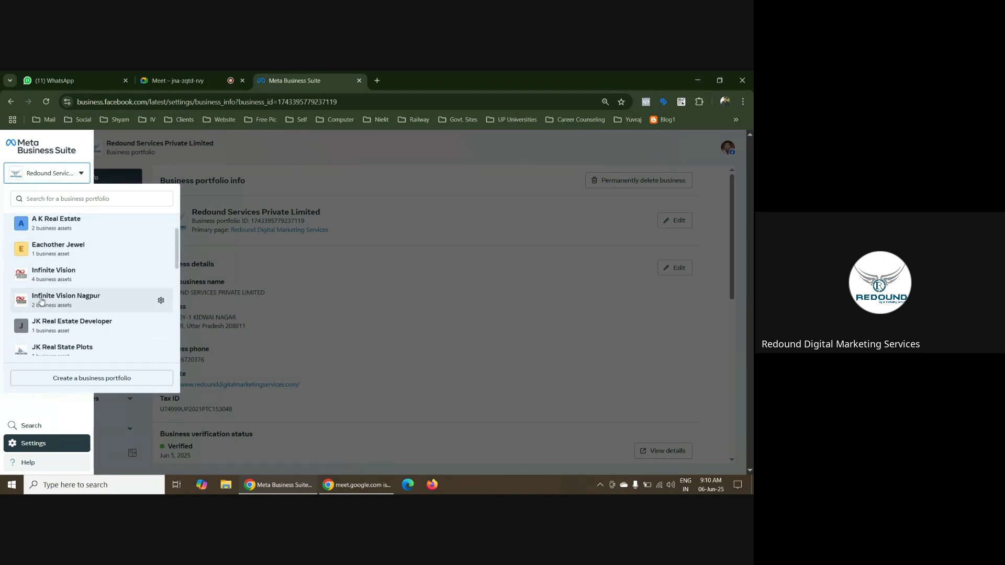
click(161, 302)
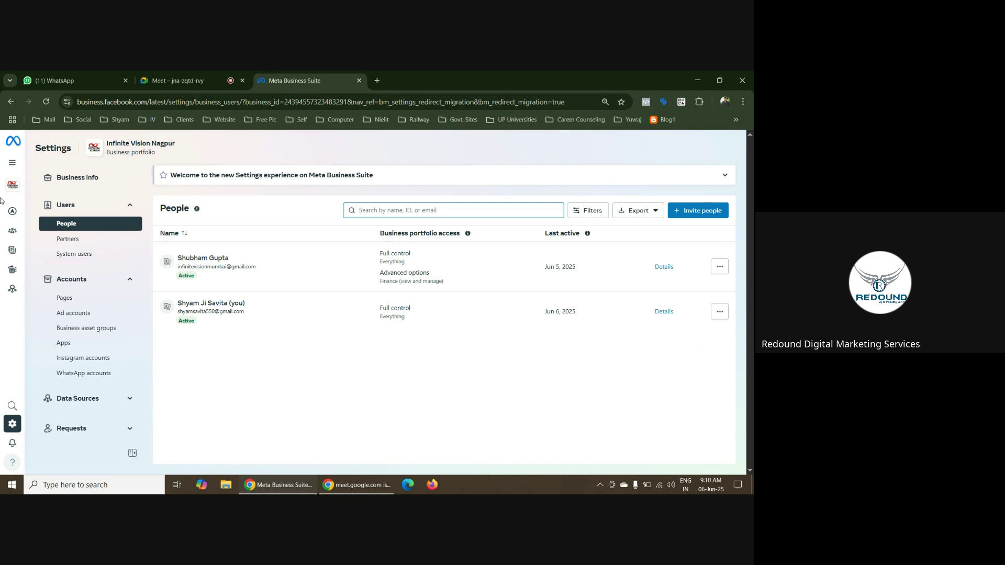
Review the business info of Infinite Vision Nagpur, including its details, options and verification status
click(80, 181)
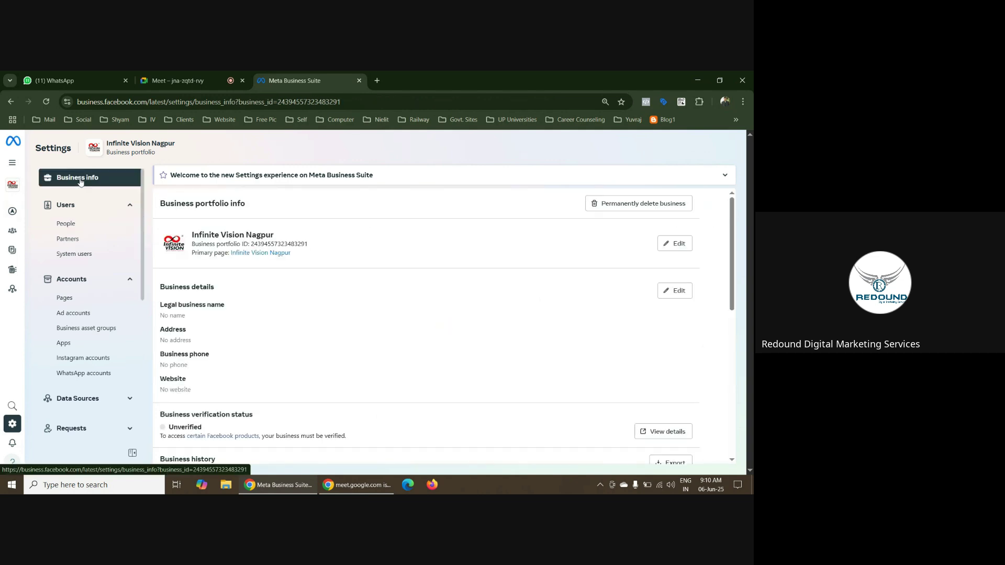
scroll(265, 280, down, 3)
scroll(265, 280, down, 3)
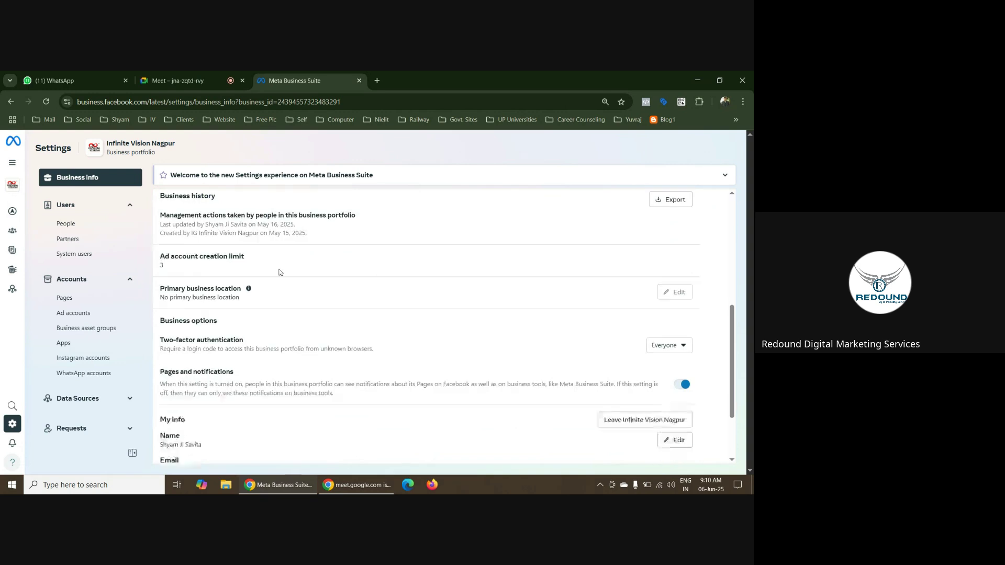
scroll(282, 271, up, 2)
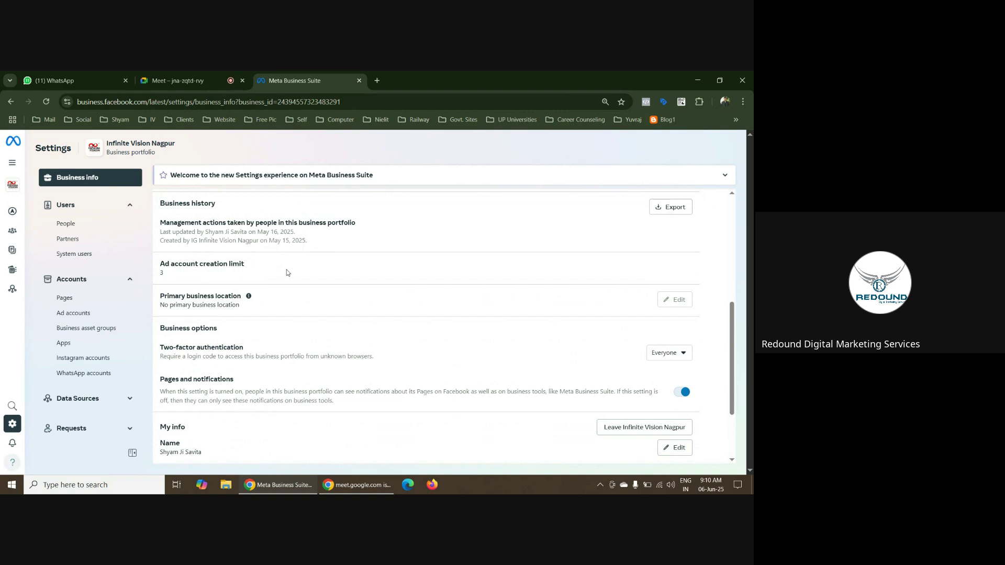
scroll(287, 269, down, 2)
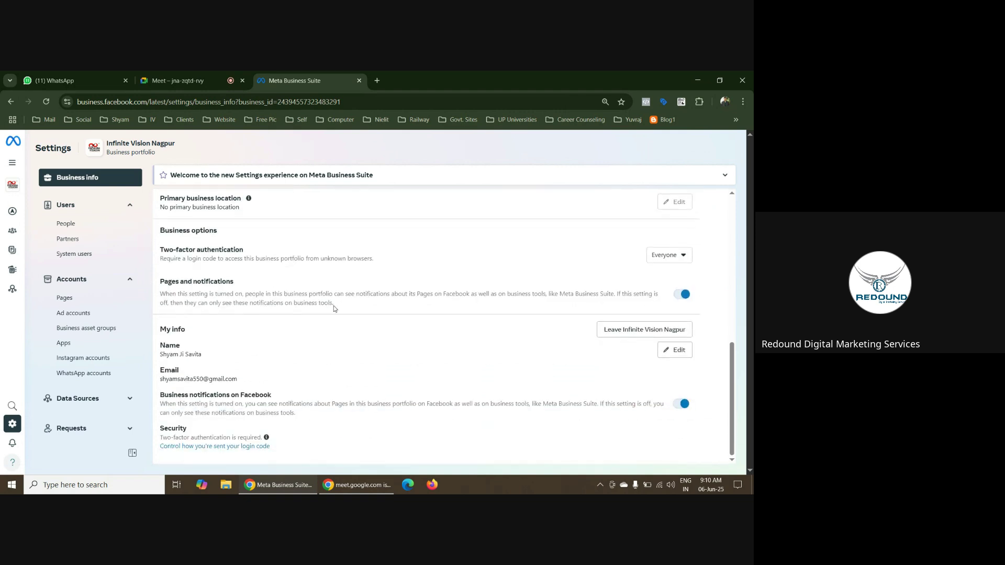
scroll(350, 347, up, 2)
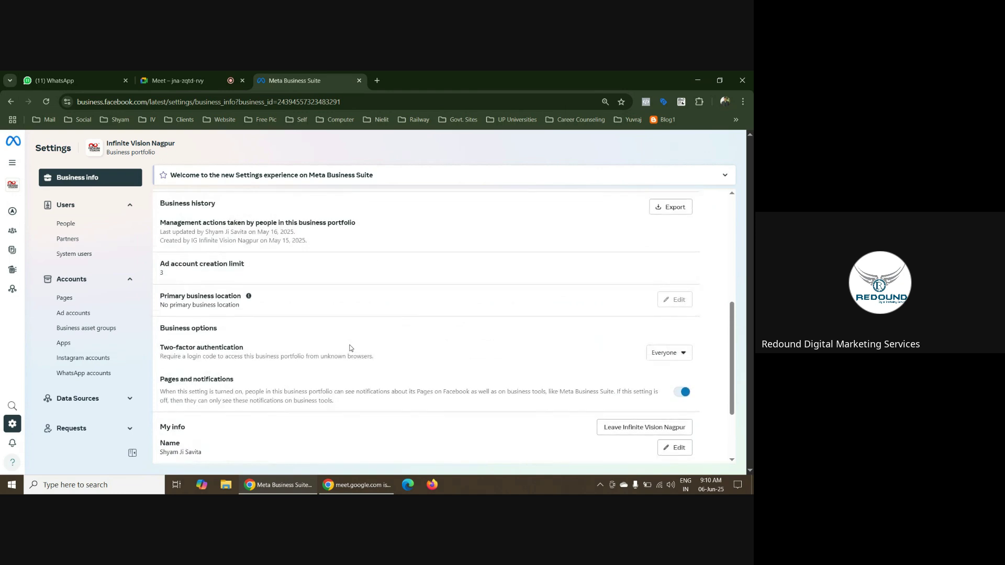
scroll(349, 348, up, 3)
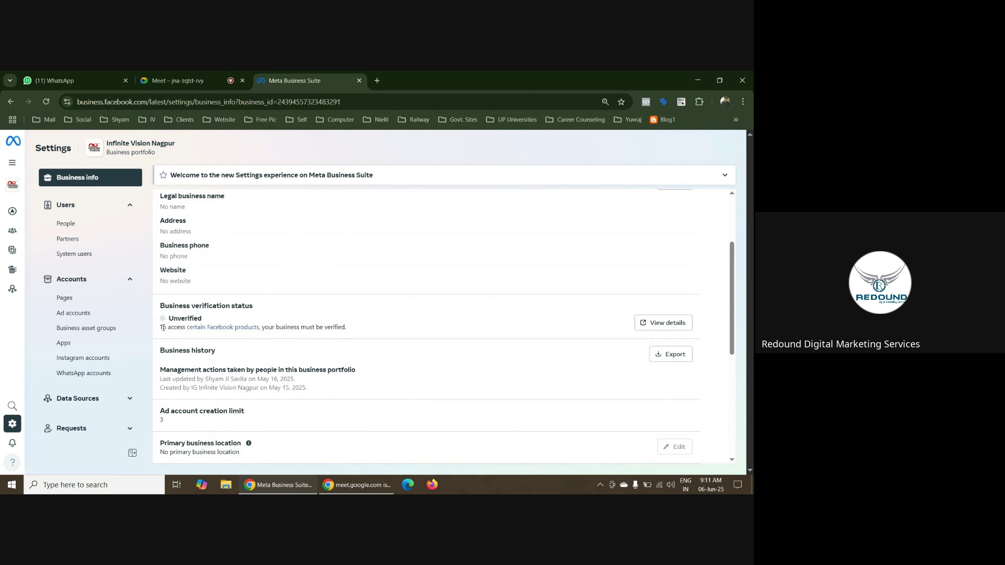
View the business verification details of Infinite Vision Nagpur in the Security Center
click(673, 331)
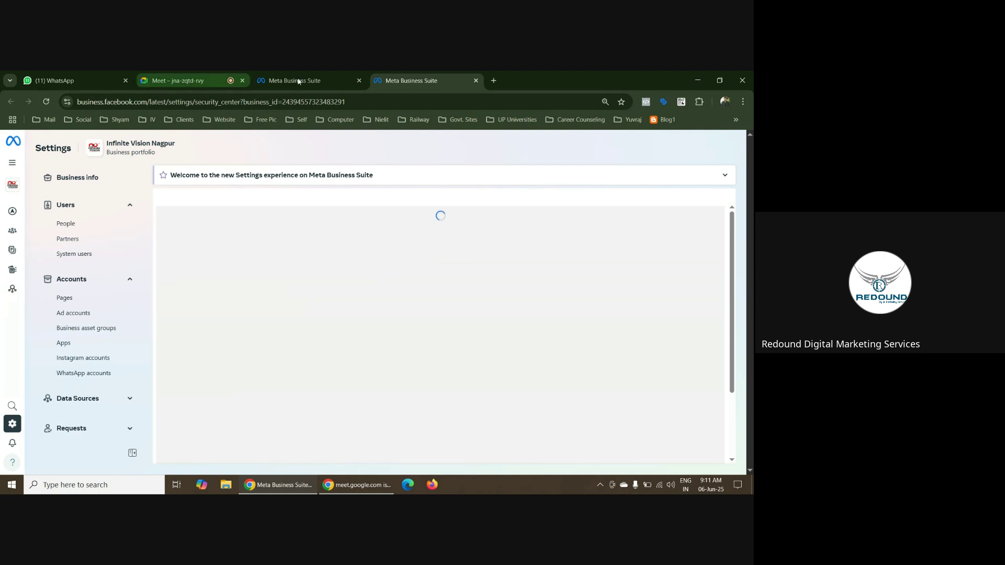
click(321, 74)
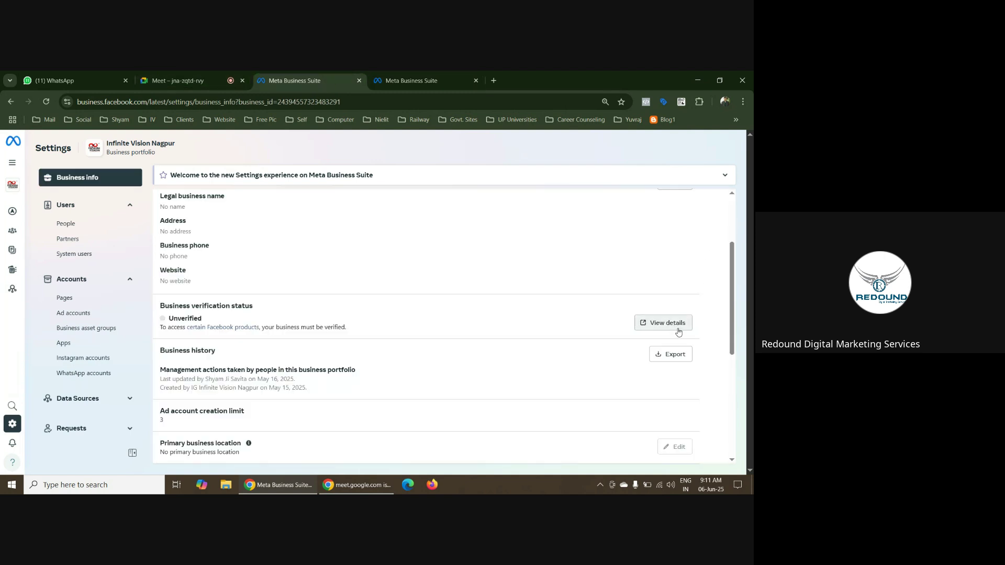
click(456, 74)
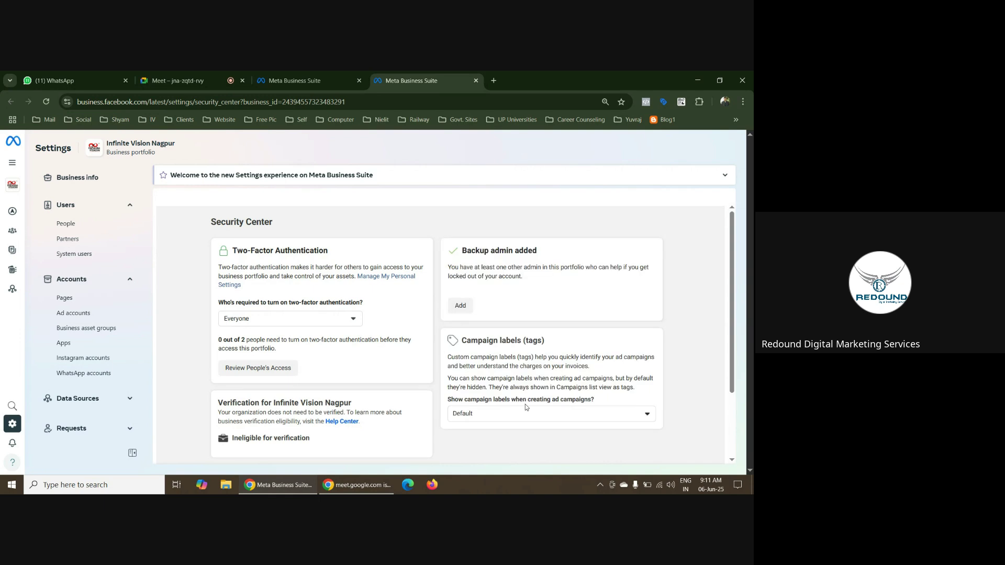
scroll(501, 408, down, 2)
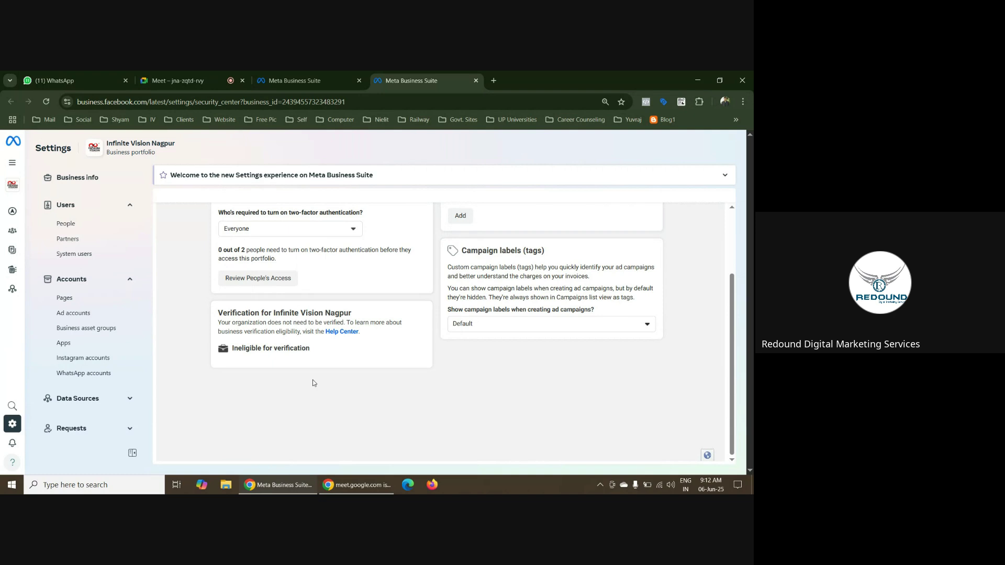
Open developers.facebook.com in a new browser tab and go to the account's own apps
click(494, 82)
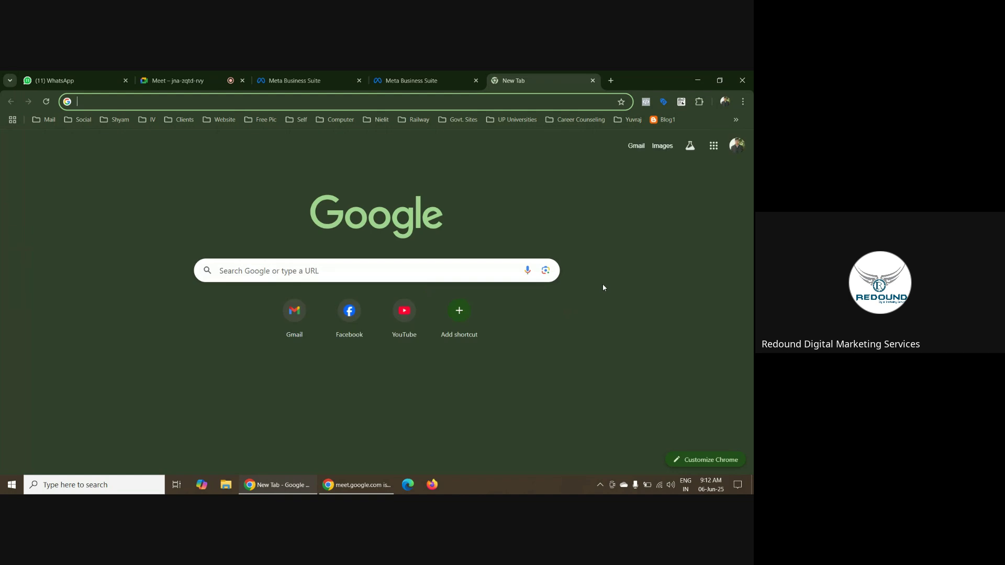
text(deve)
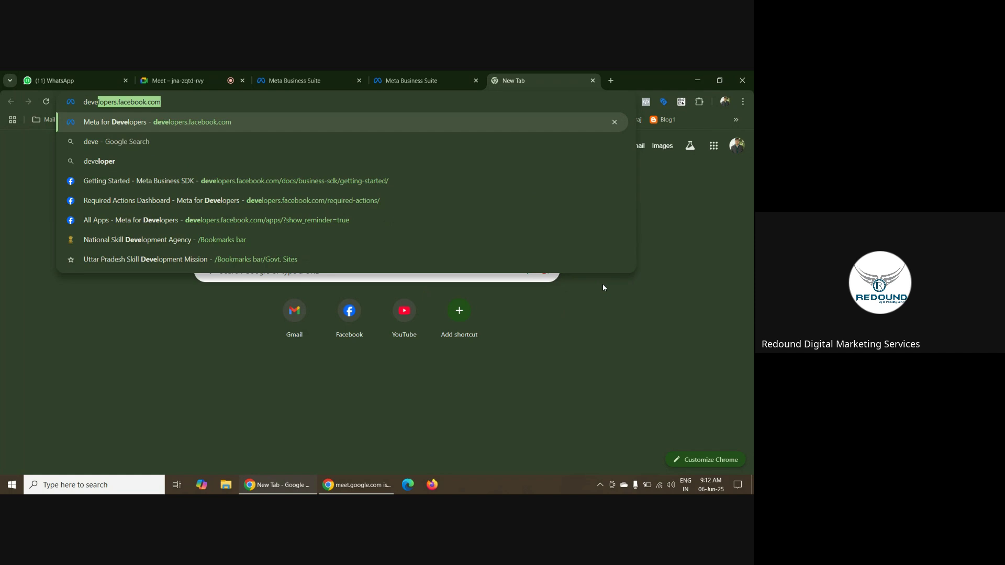
key(Return)
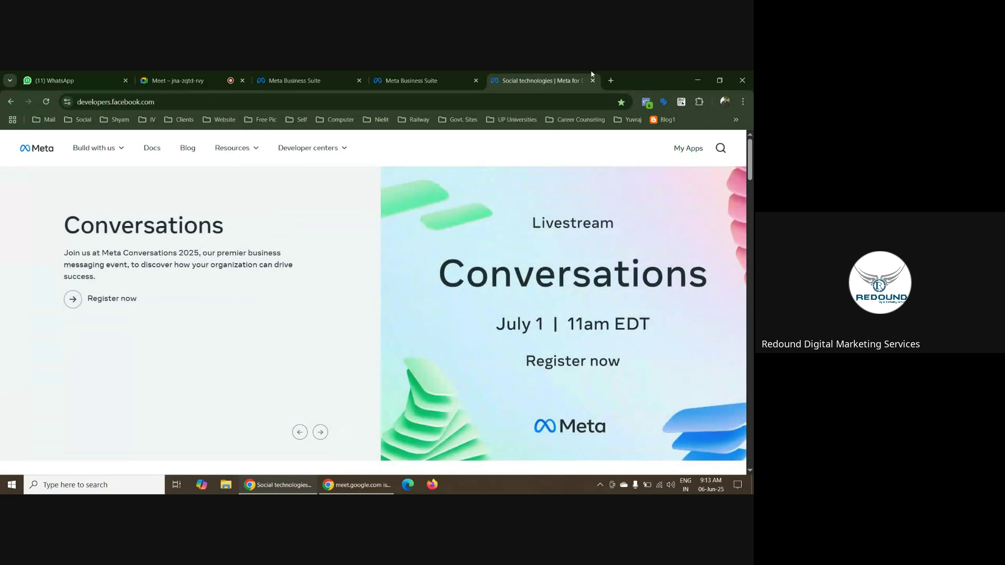
click(418, 80)
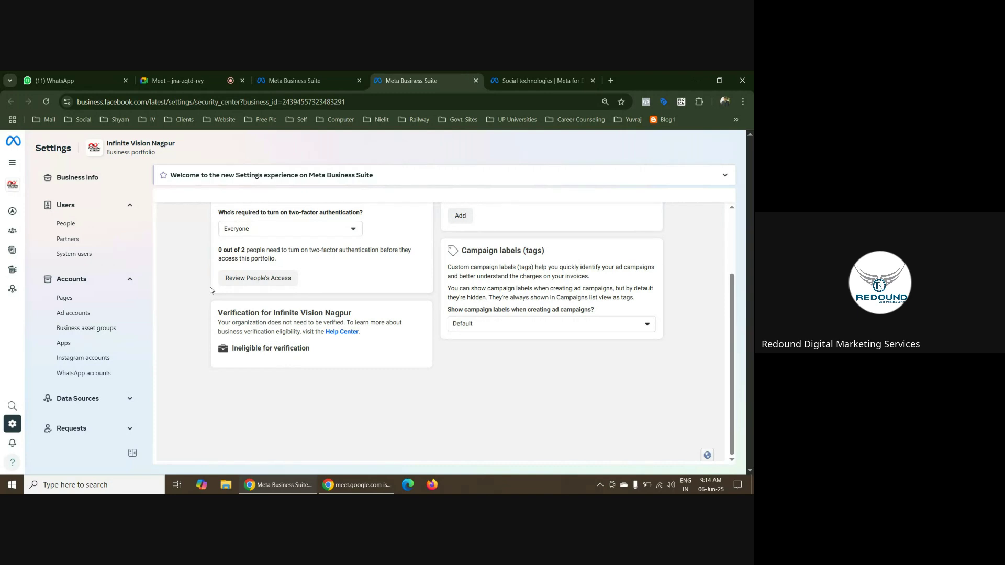
click(538, 82)
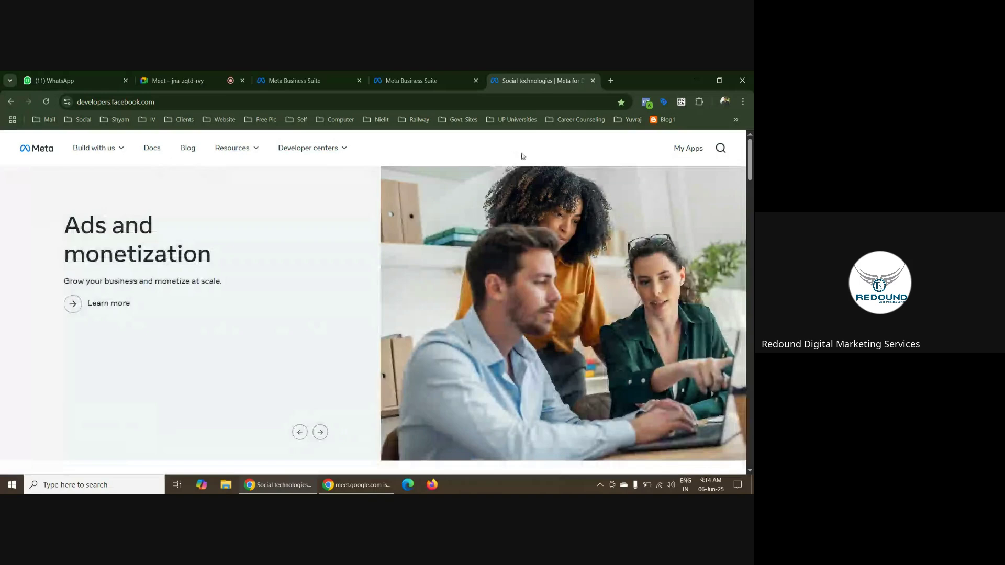
click(691, 151)
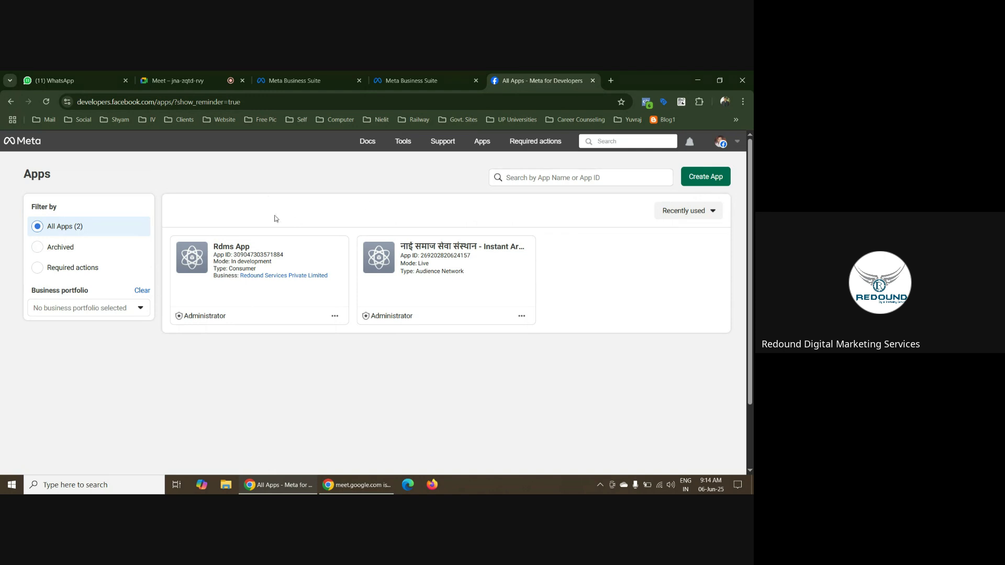
Start creating a new app named "Infinite Vision Nagpur", keep the prefilled contact email and continue to the use cases
click(721, 144)
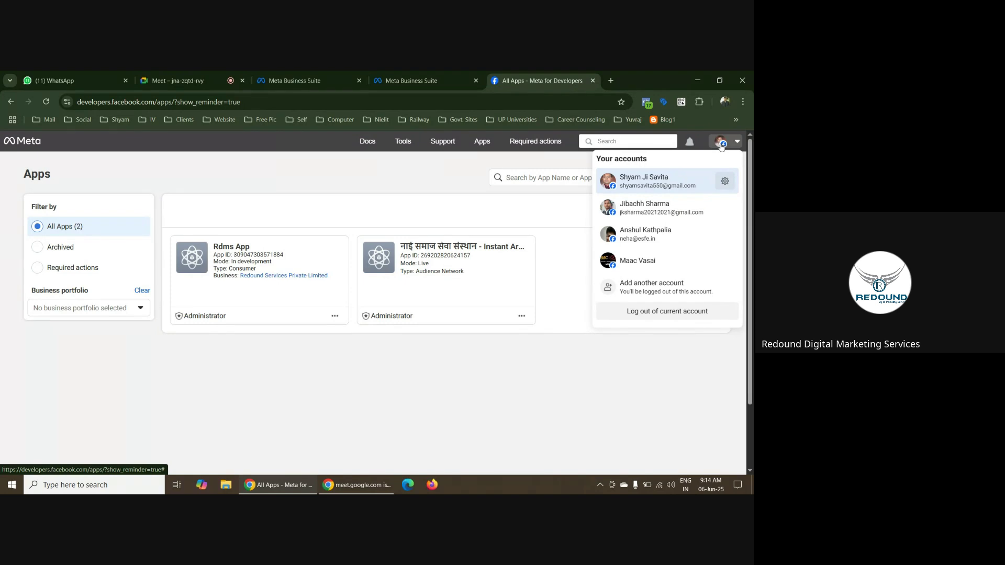
click(721, 146)
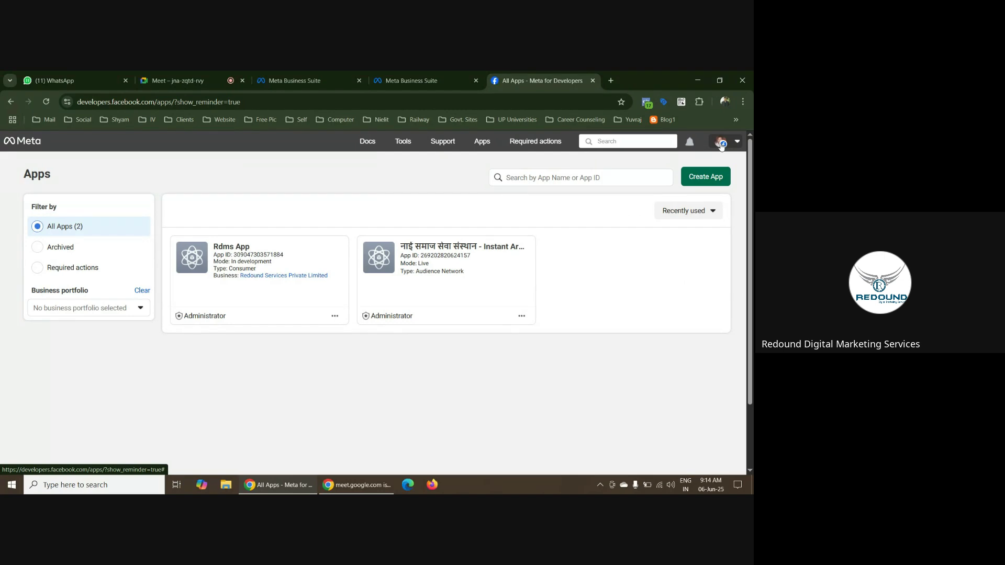
click(709, 181)
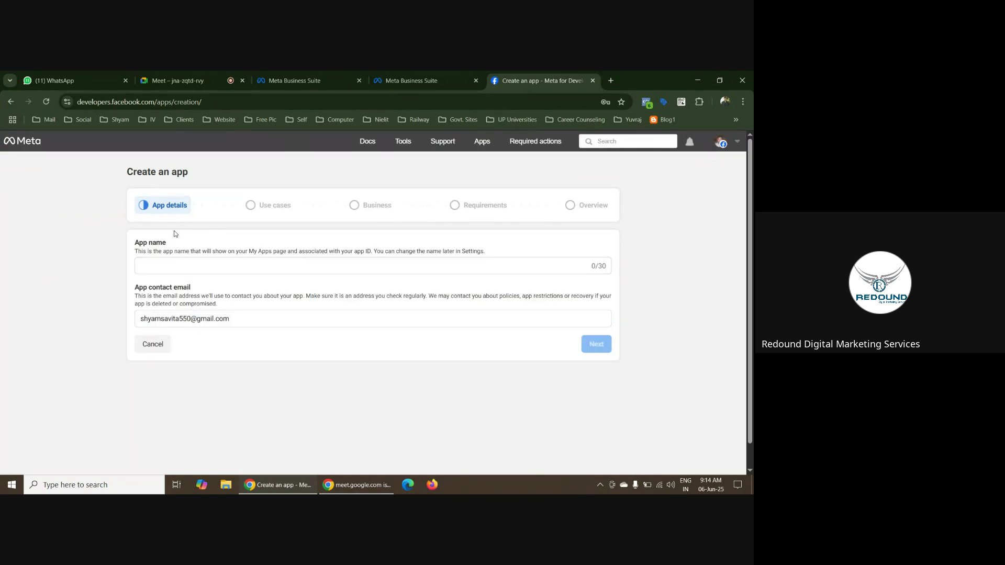
click(168, 267)
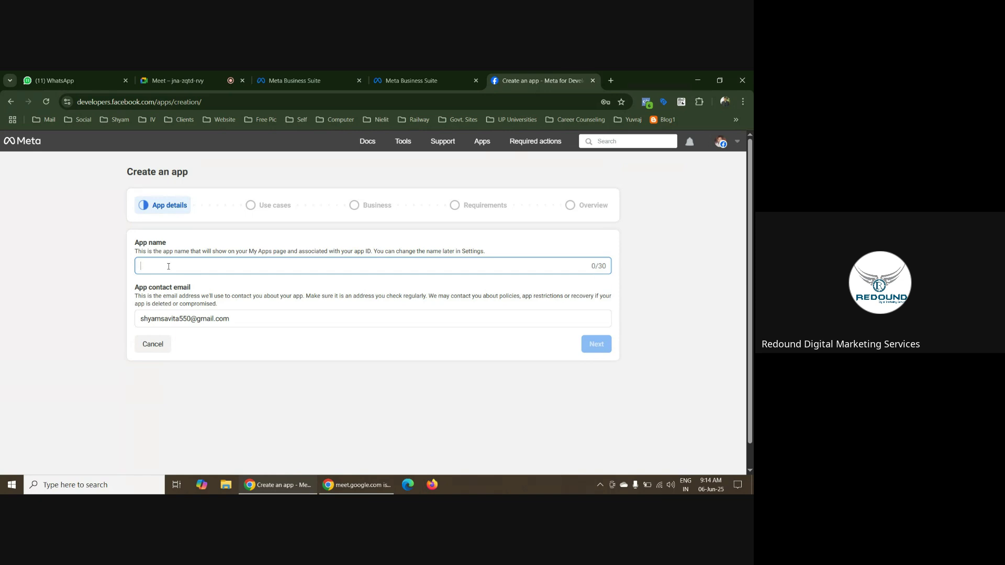
text(Inf)
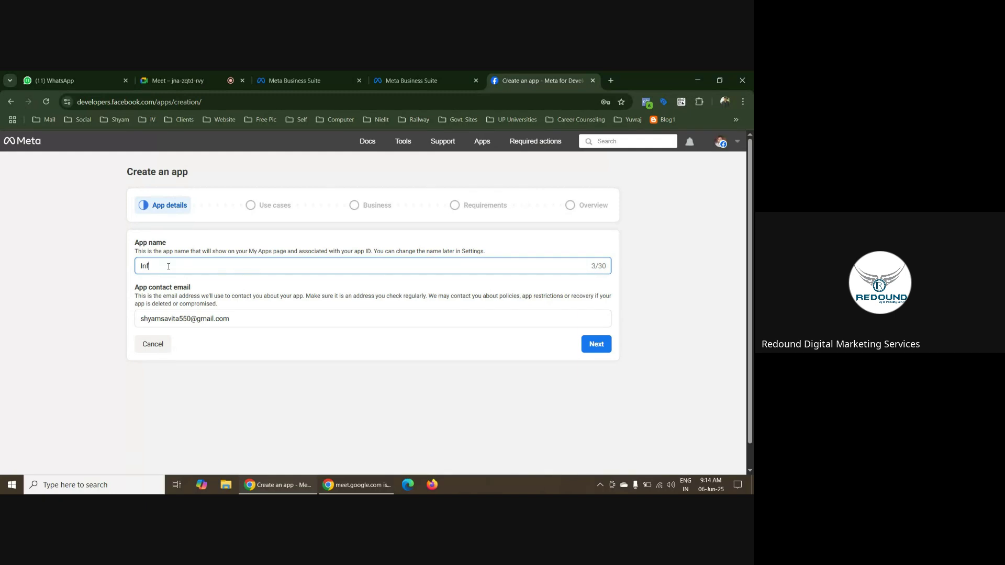
text(inite Vision Nagpur)
click(590, 343)
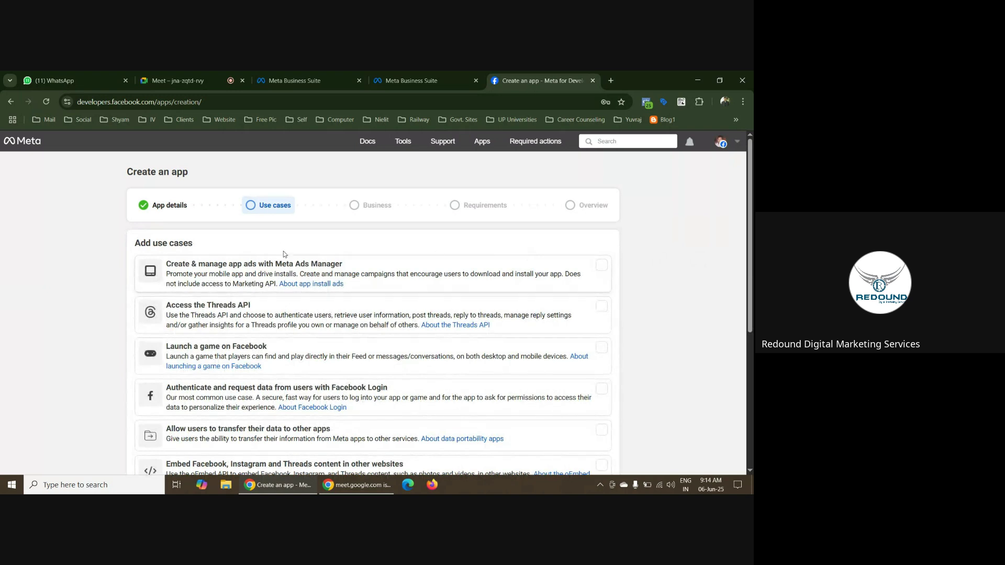
Review the available use cases, choose to create the app without a use case and continue to the business selection
scroll(115, 274, down, 2)
scroll(115, 274, up, 1)
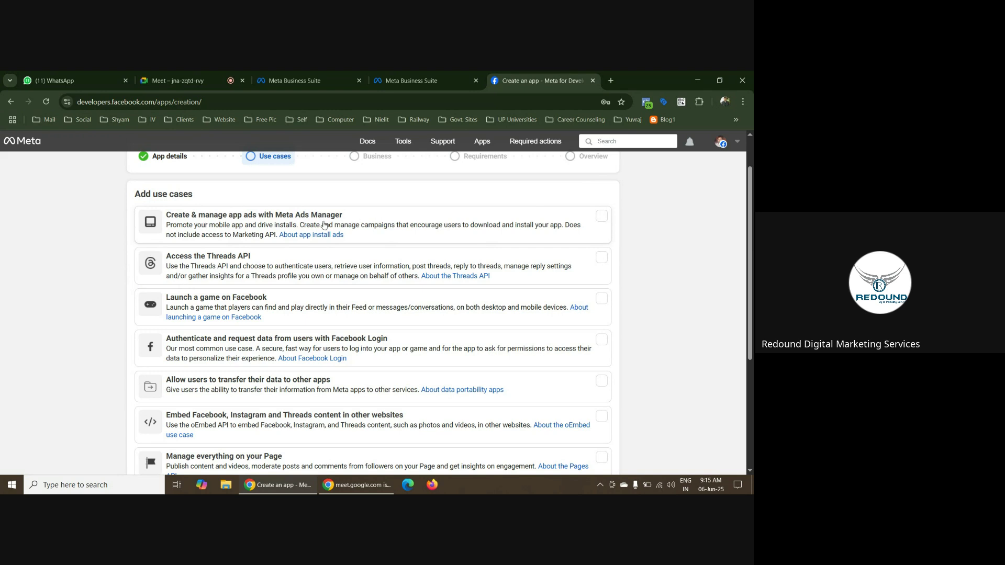
scroll(321, 225, down, 1)
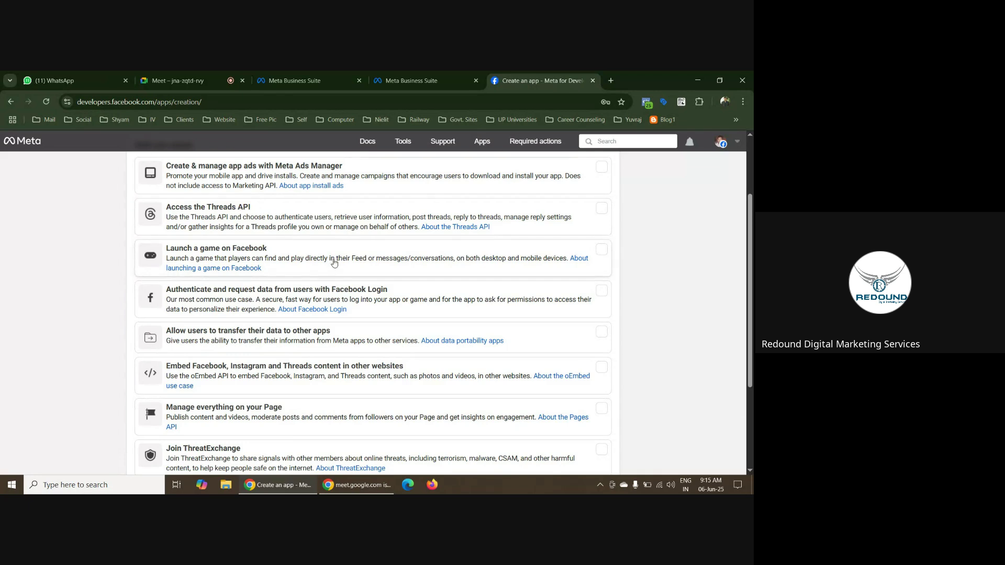
scroll(335, 262, down, 2)
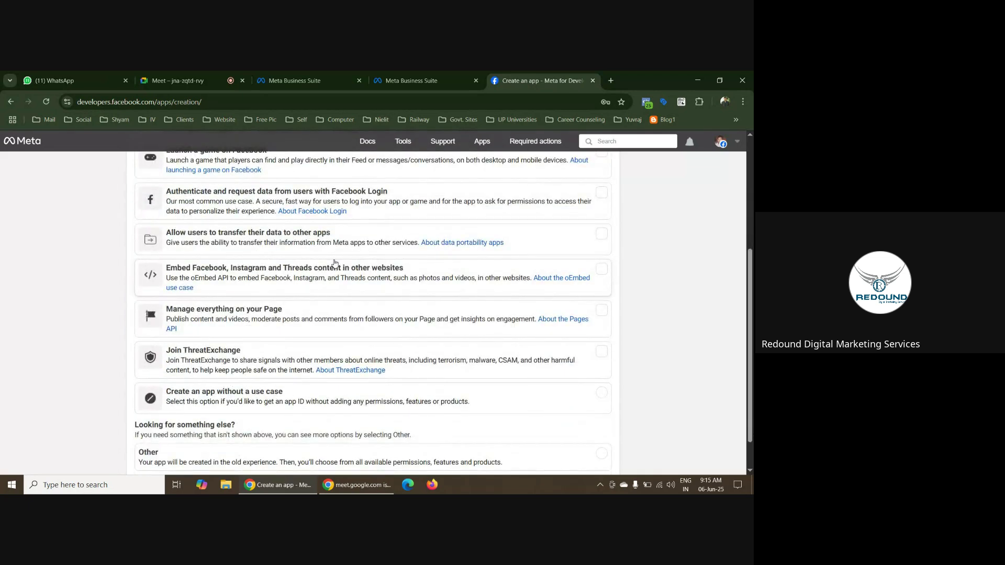
scroll(335, 263, up, 2)
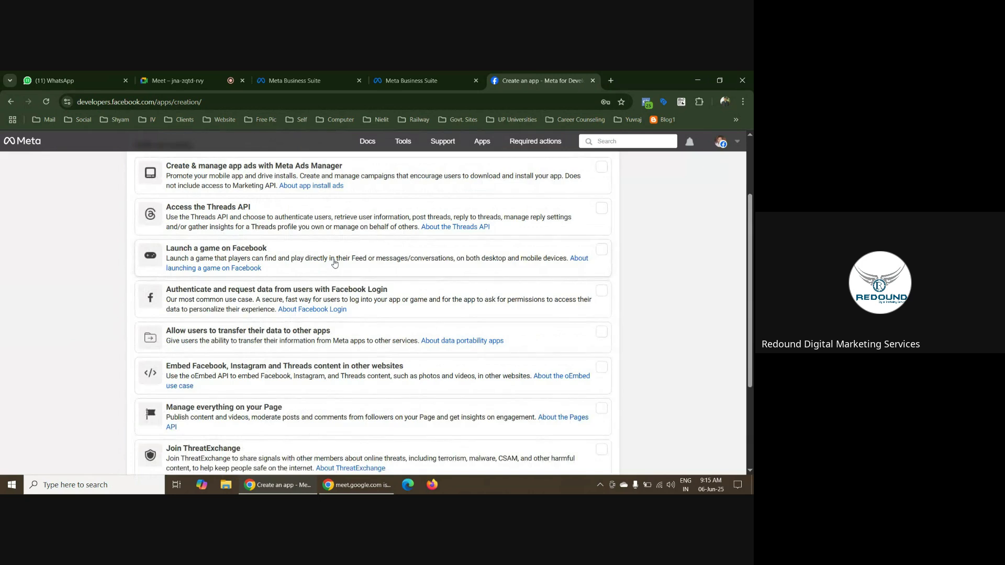
scroll(335, 264, up, 2)
scroll(335, 263, down, 3)
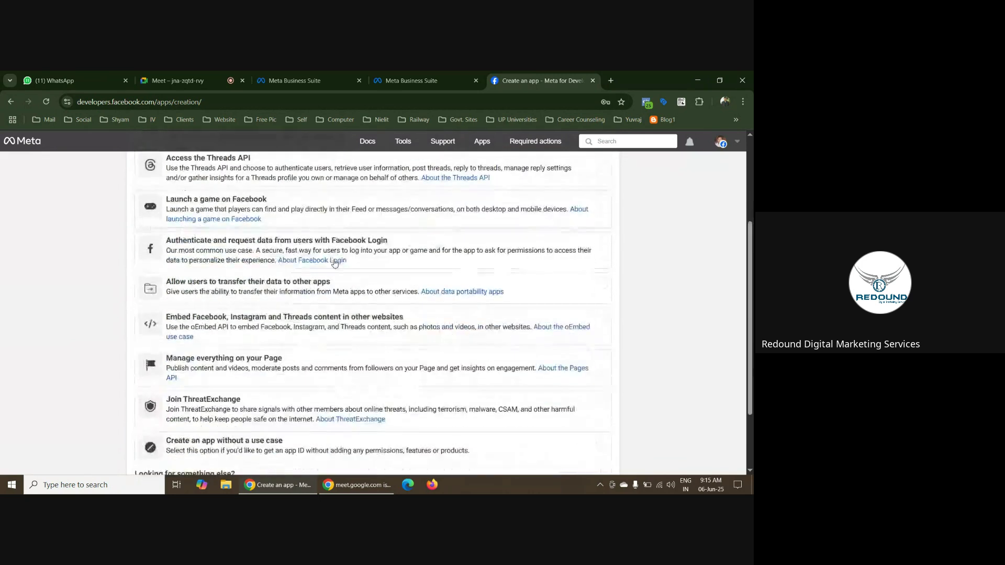
scroll(335, 264, down, 2)
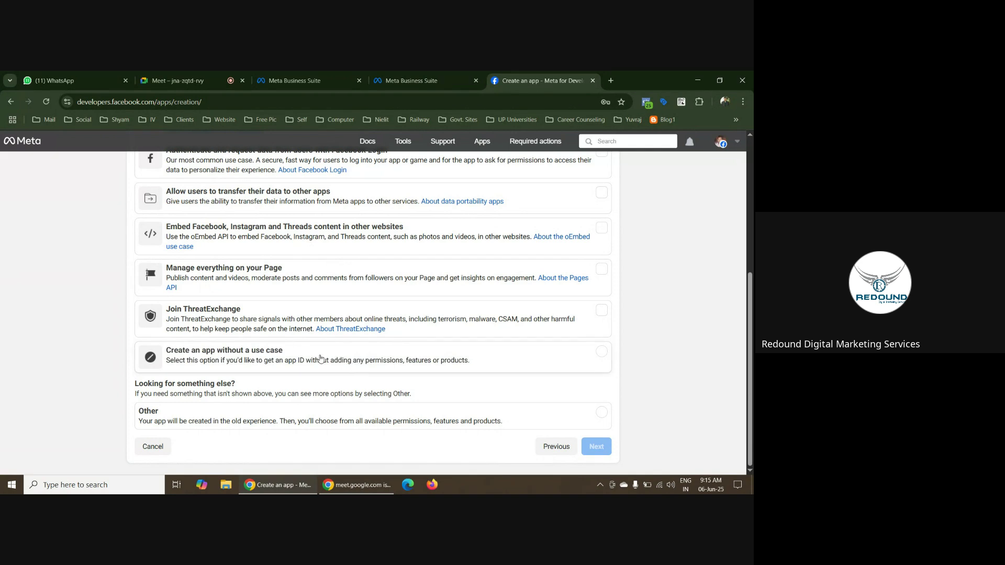
click(186, 359)
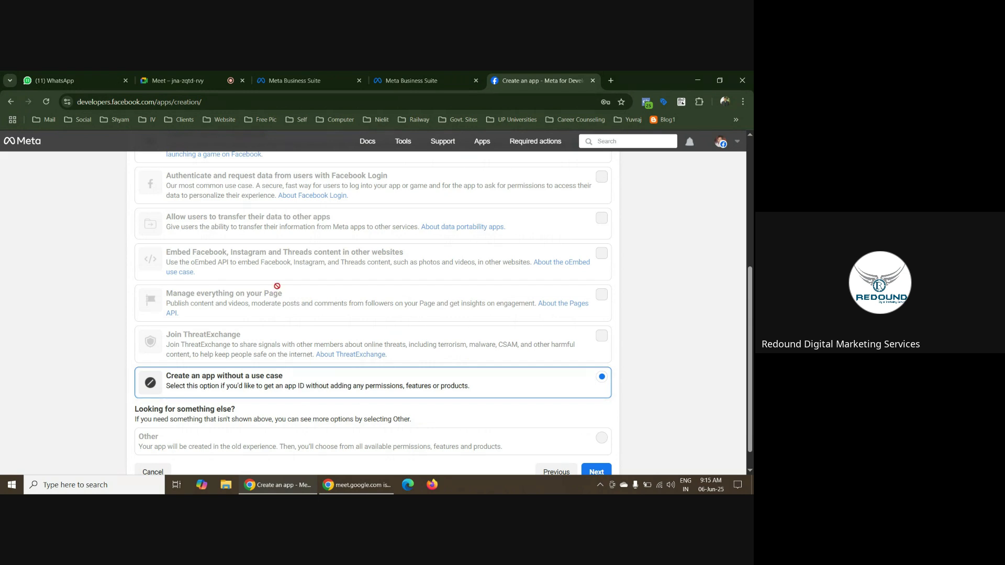
scroll(267, 325, down, 1)
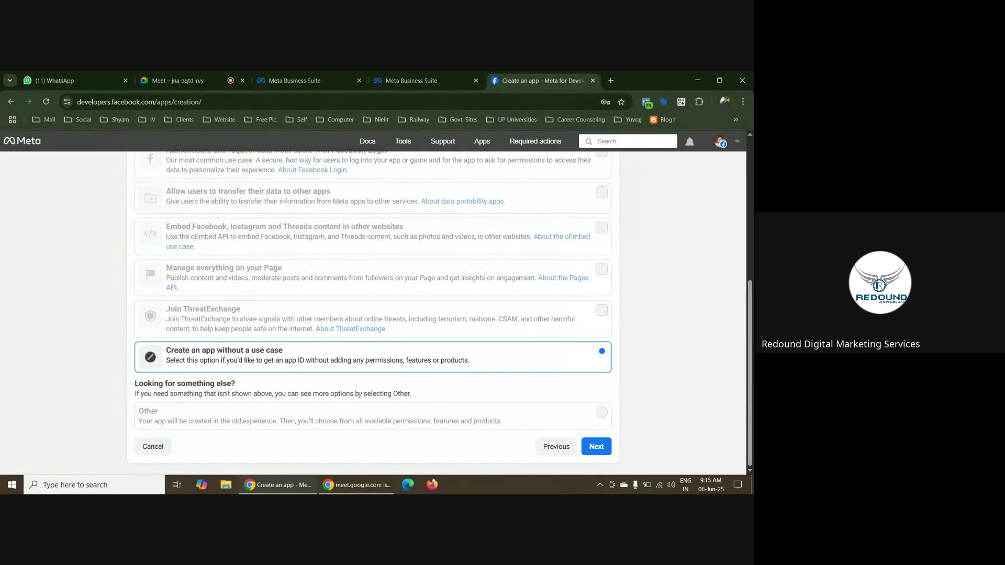
click(600, 447)
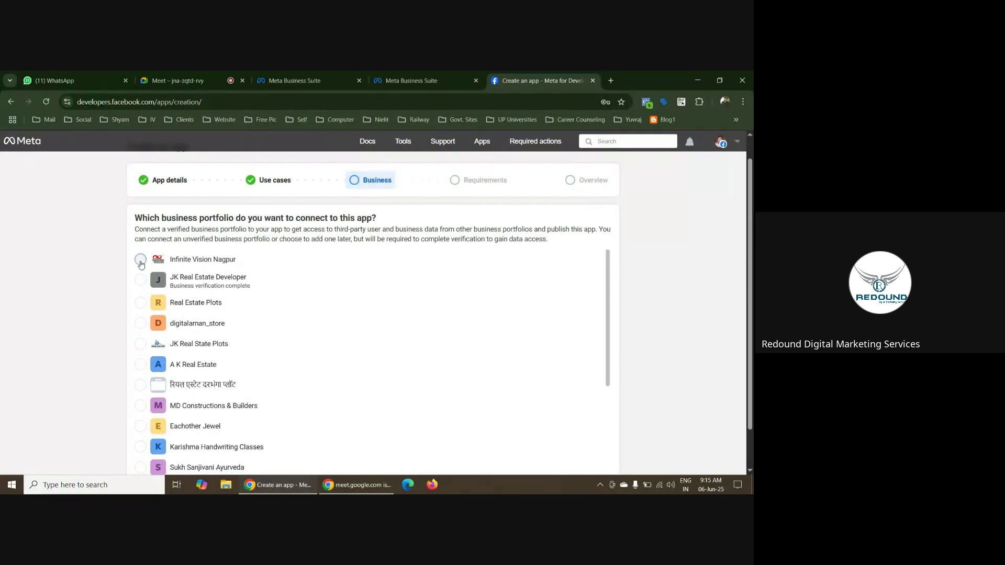
Connect the Infinite Vision Nagpur business portfolio to the app and continue past the publishing requirements to the overview
click(140, 260)
scroll(614, 367, down, 6)
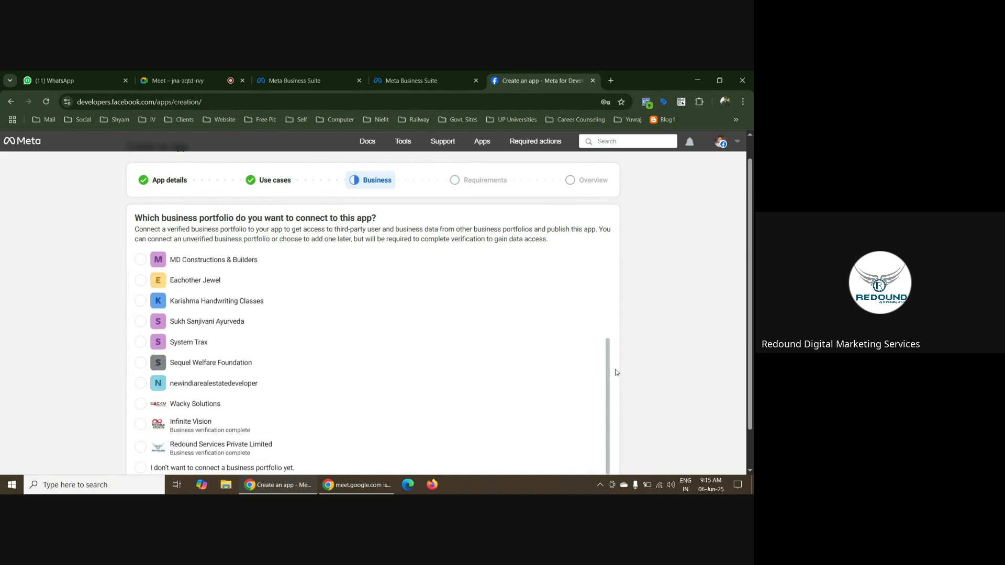
click(596, 444)
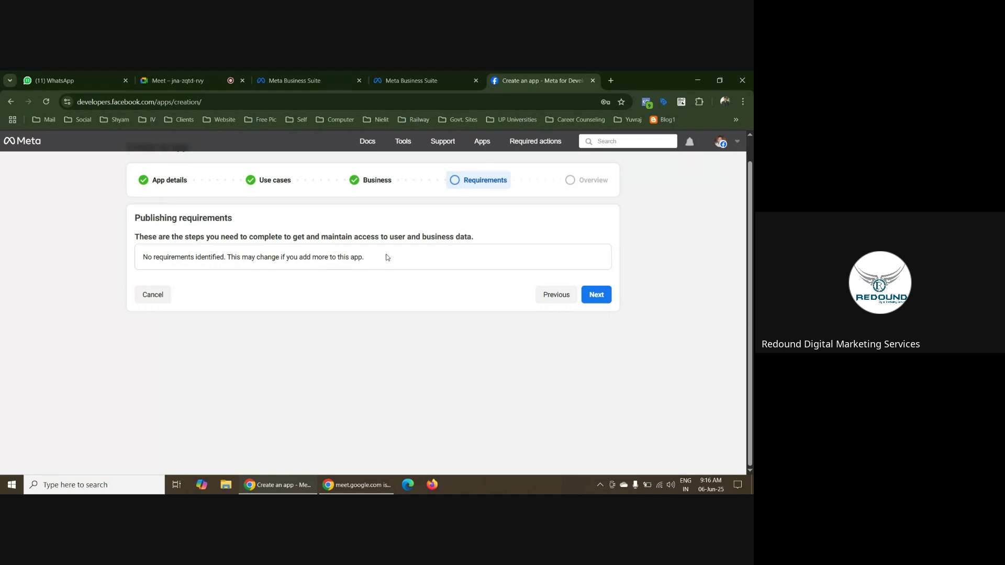
click(602, 294)
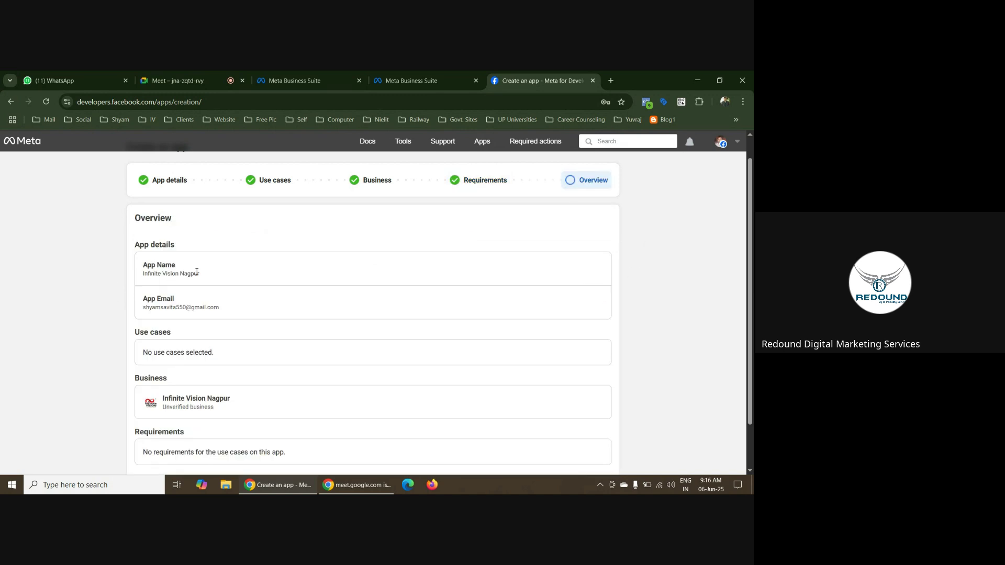
Finish creating the app from the overview, re-entering the account password with the saved login to open its dashboard
scroll(195, 286, down, 1)
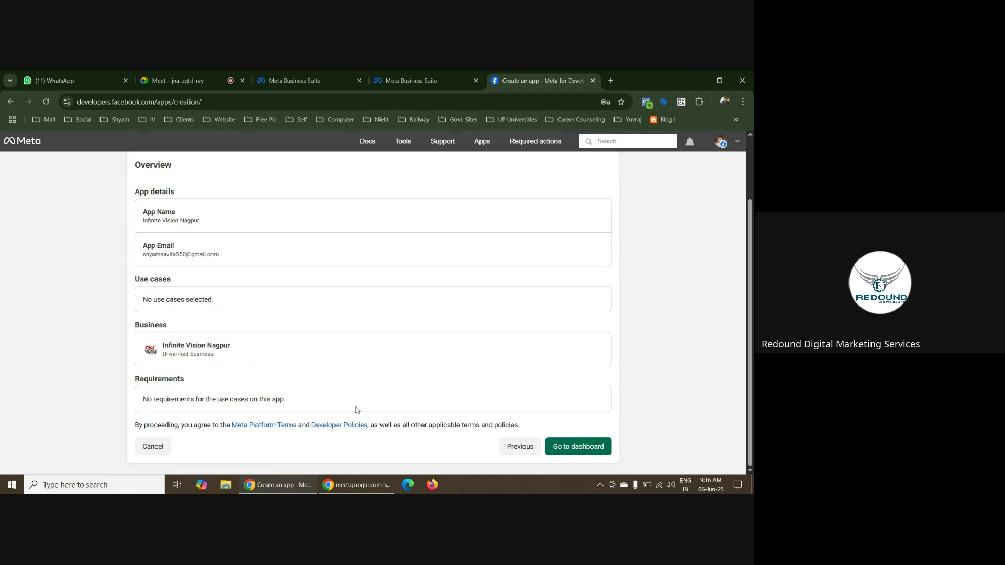
click(590, 450)
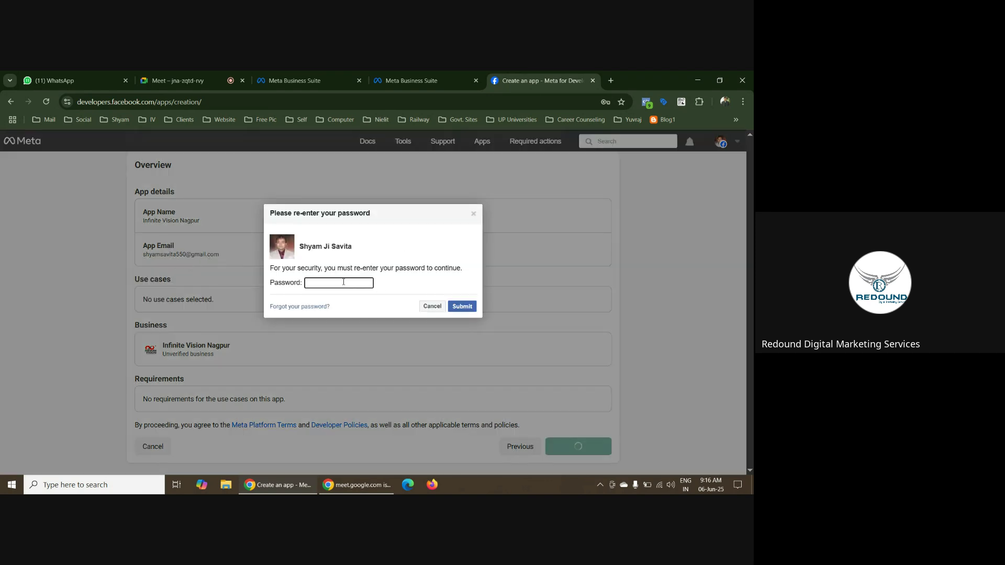
click(343, 282)
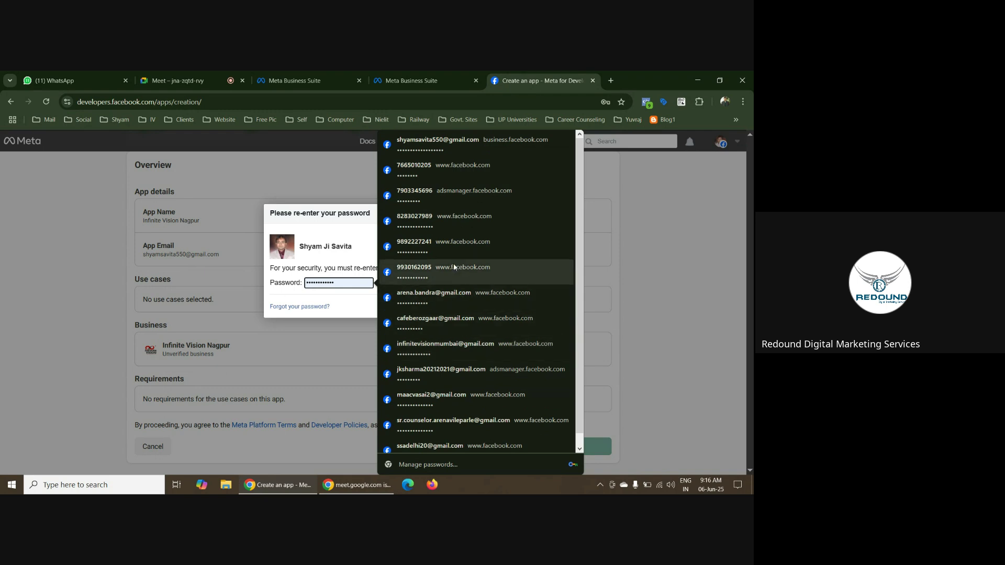
click(462, 145)
click(461, 306)
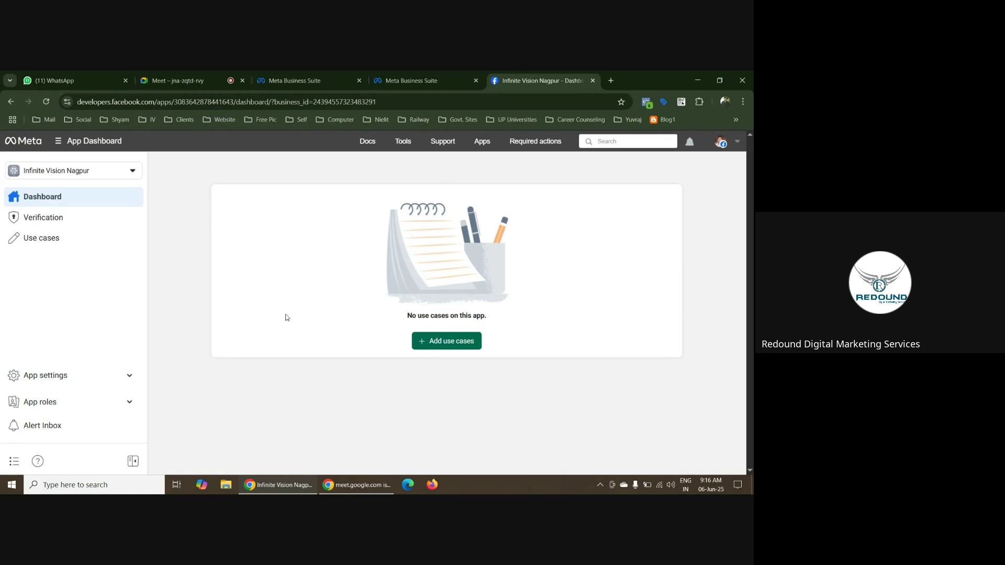
Add the "Other" use case to the app, confirm the old experience and look over the resulting dashboard
click(454, 346)
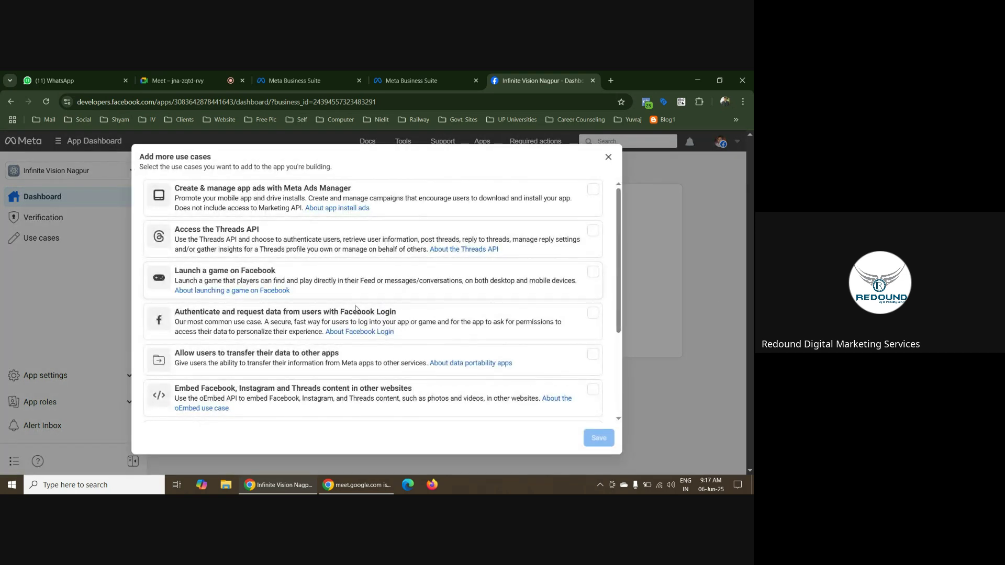
scroll(348, 330, down, 3)
scroll(336, 361, up, 5)
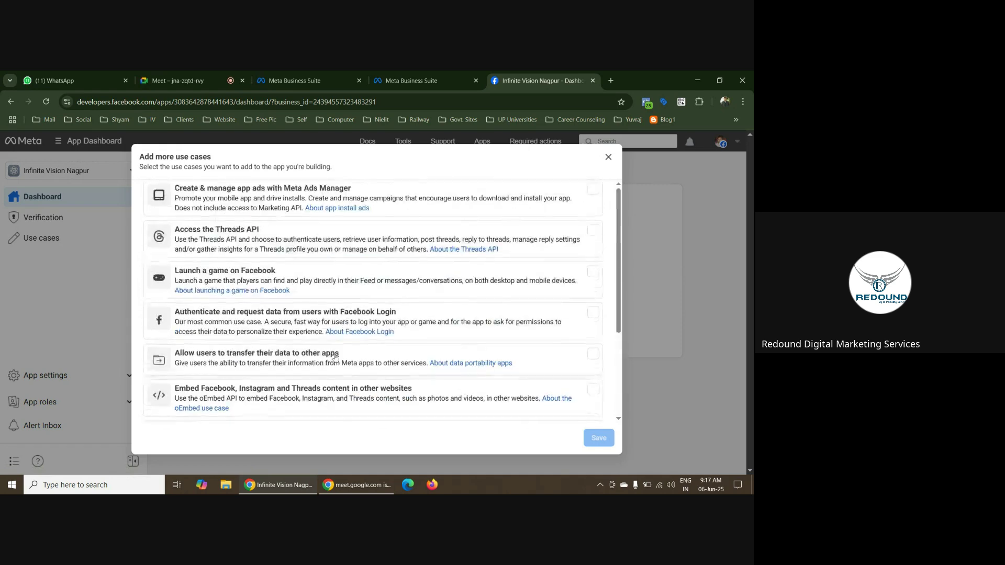
scroll(334, 346, down, 5)
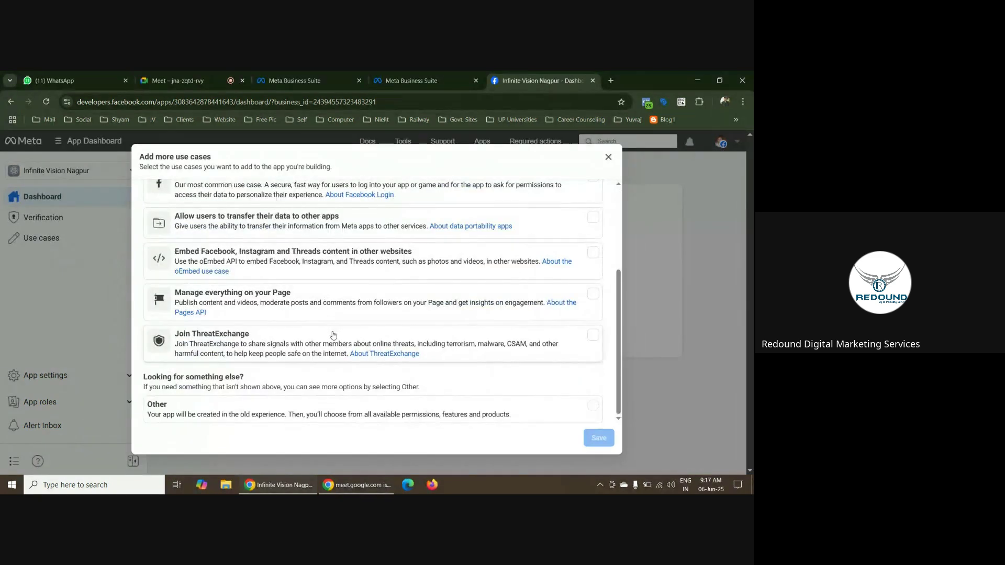
click(288, 405)
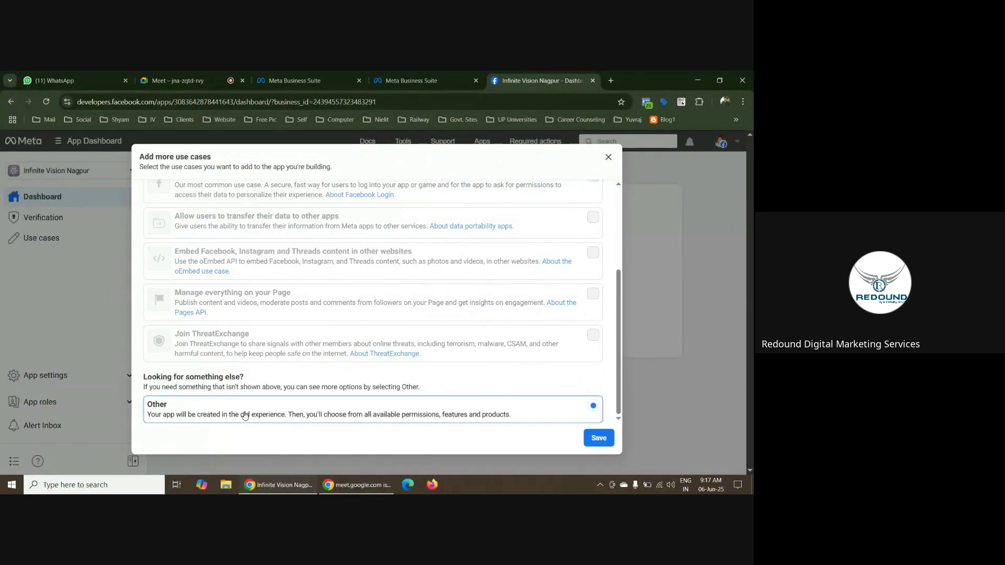
click(599, 438)
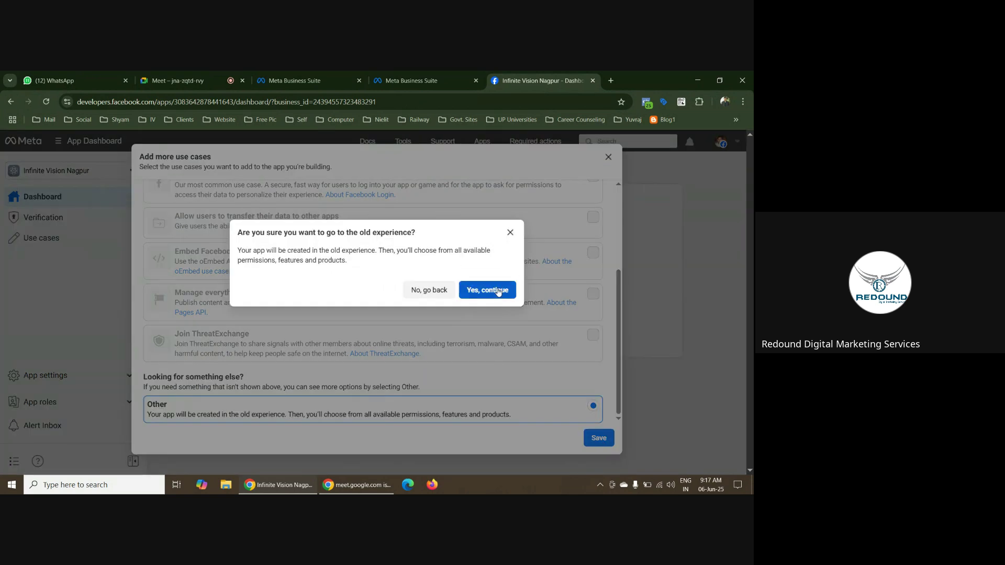
click(502, 288)
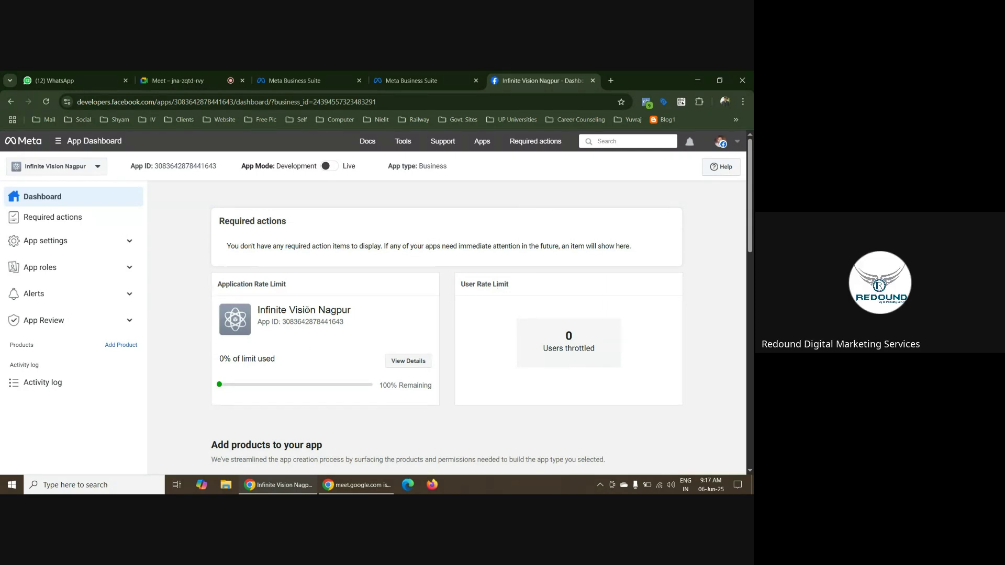
scroll(350, 353, down, 5)
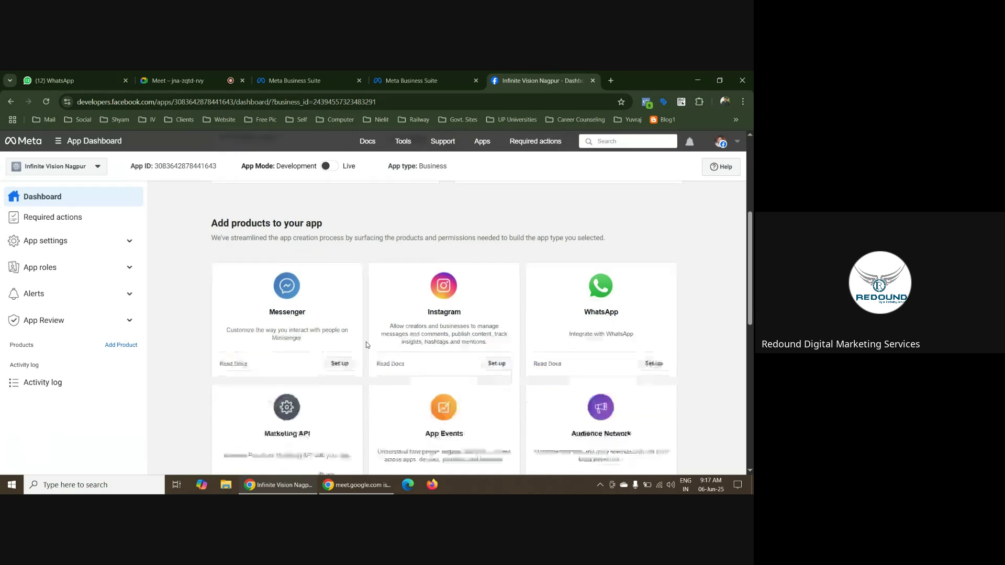
scroll(367, 344, up, 5)
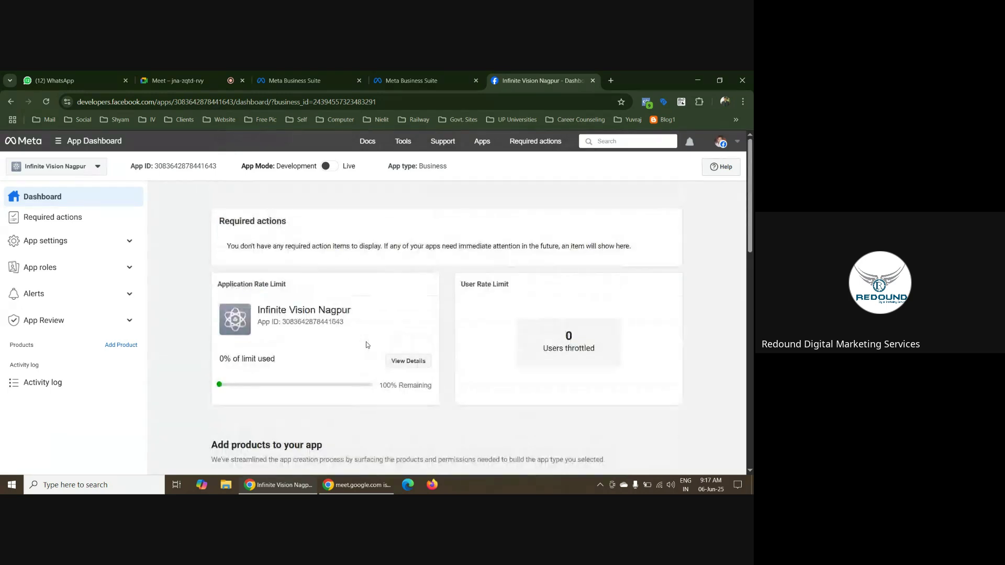
Switch to Meta Business Suite, reload the Security Center of Infinite Vision Nagpur and check its business verification section
click(436, 76)
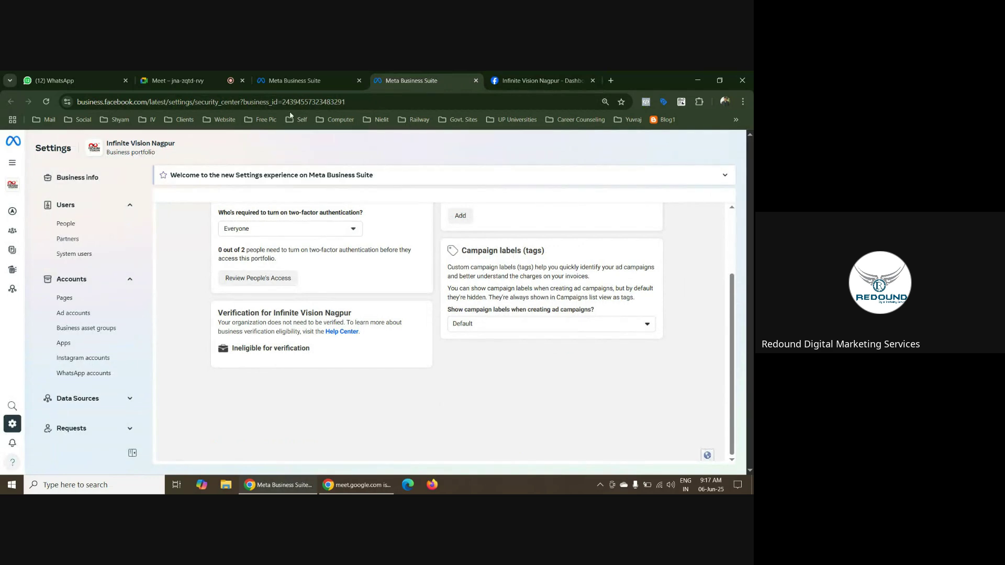
click(46, 102)
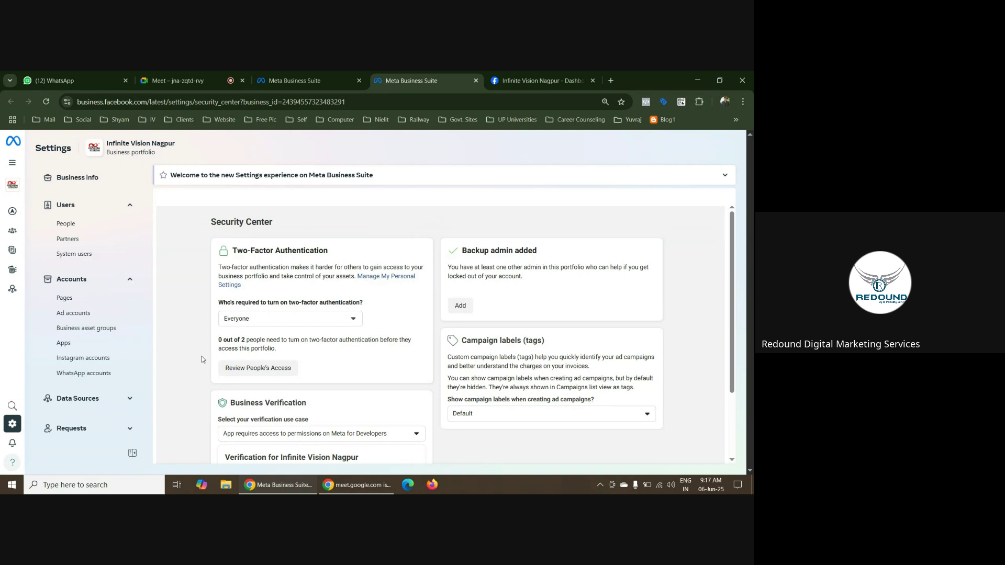
scroll(317, 337, down, 2)
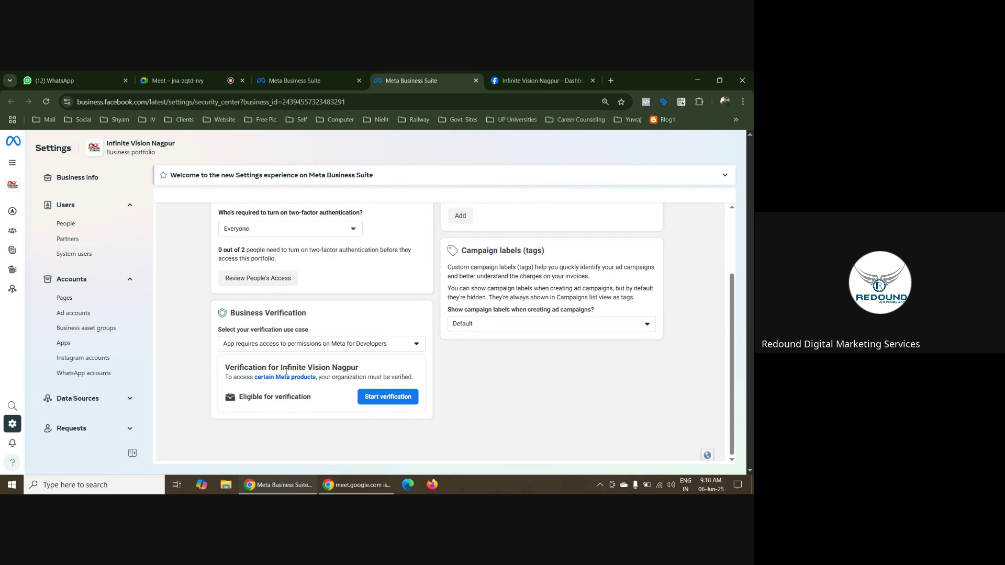
Look over the app's dashboard once more, close it and review the Business Verification section of the Security Center
click(538, 76)
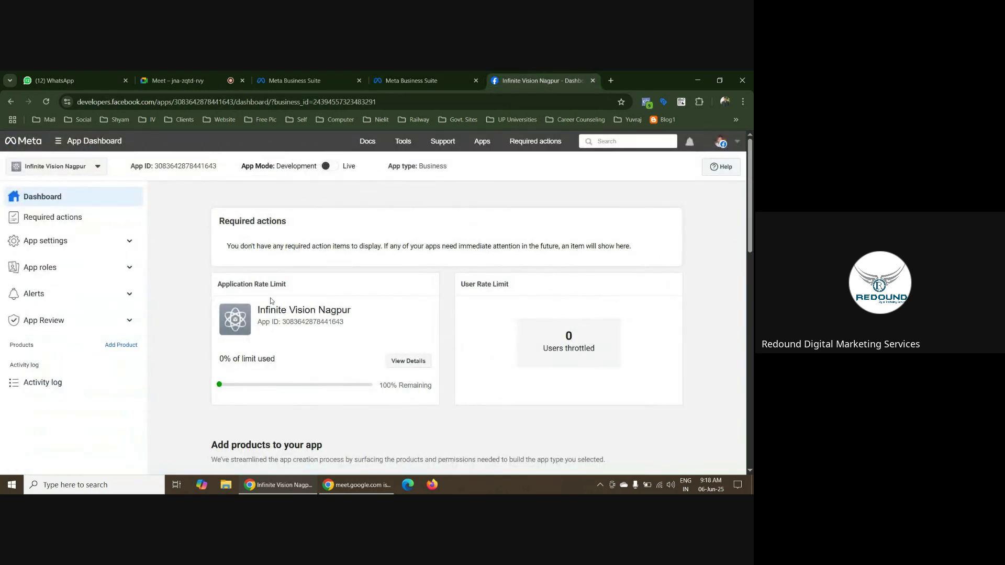
scroll(393, 285, down, 3)
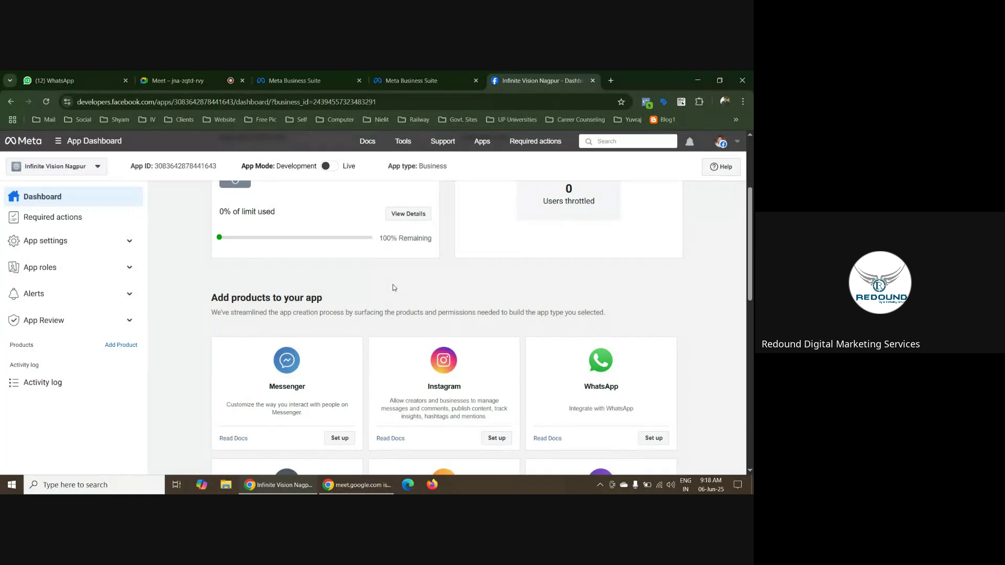
scroll(393, 287, up, 3)
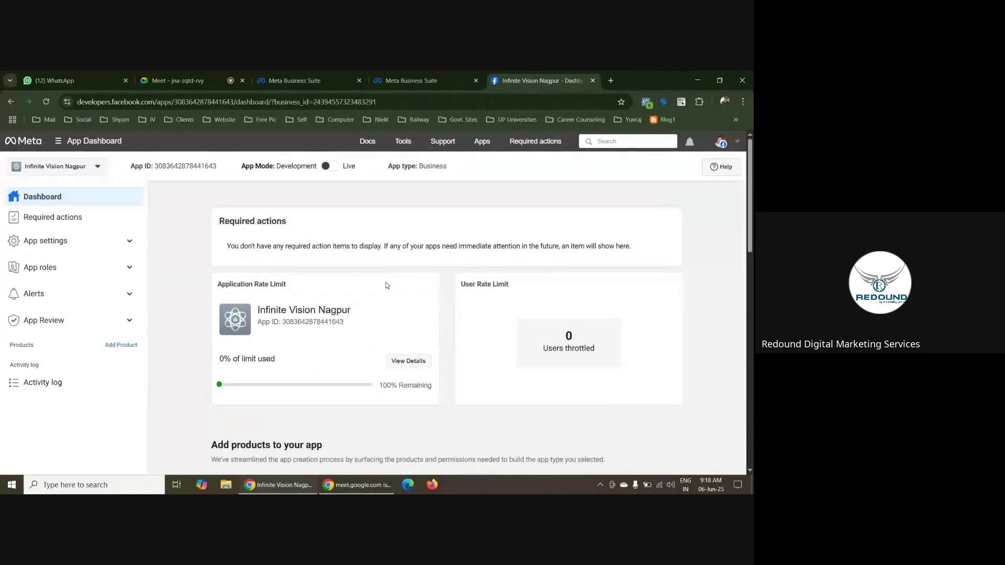
click(592, 80)
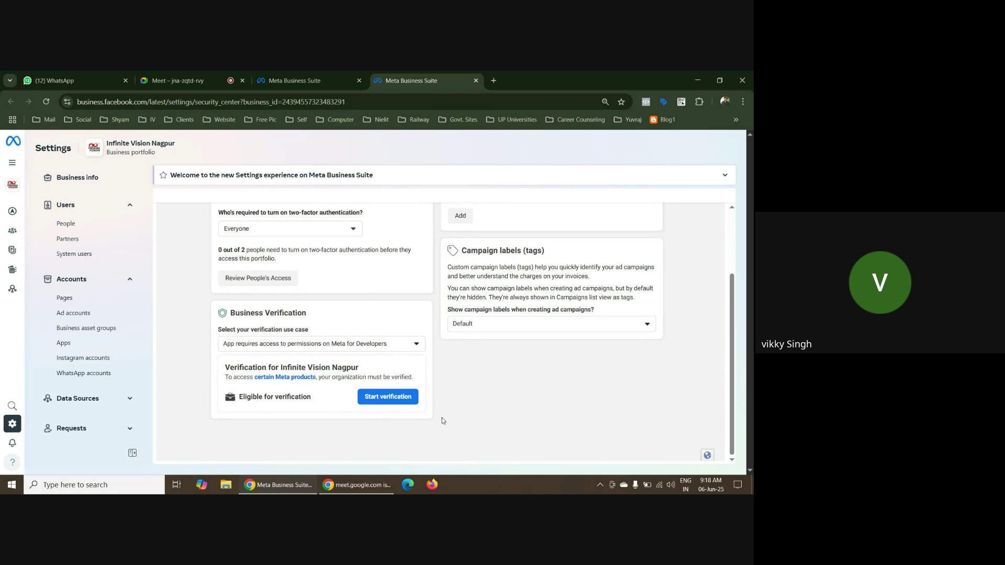
scroll(193, 364, up, 2)
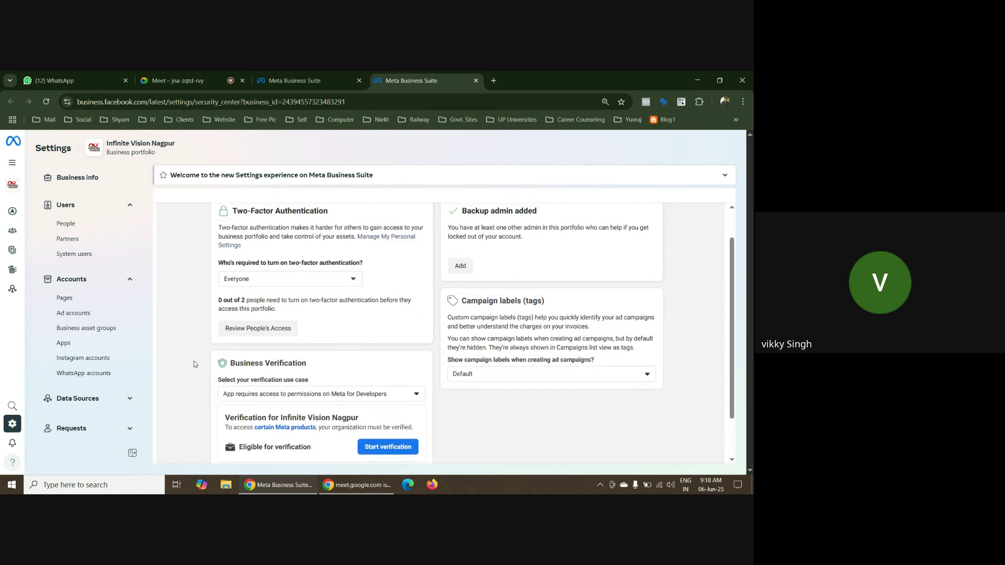
scroll(205, 345, down, 2)
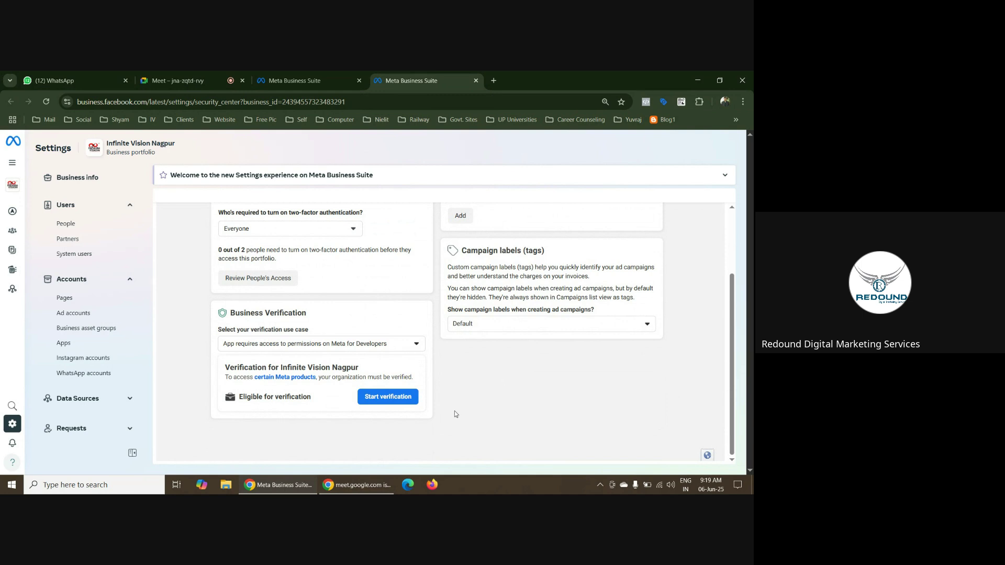
scroll(454, 425, up, 2)
scroll(335, 344, down, 2)
scroll(466, 403, up, 2)
Open Ads Manager for the Infinite Vision Nagpur portfolio and close the leftover Meta Business Suite tab
mouse_move(15, 161)
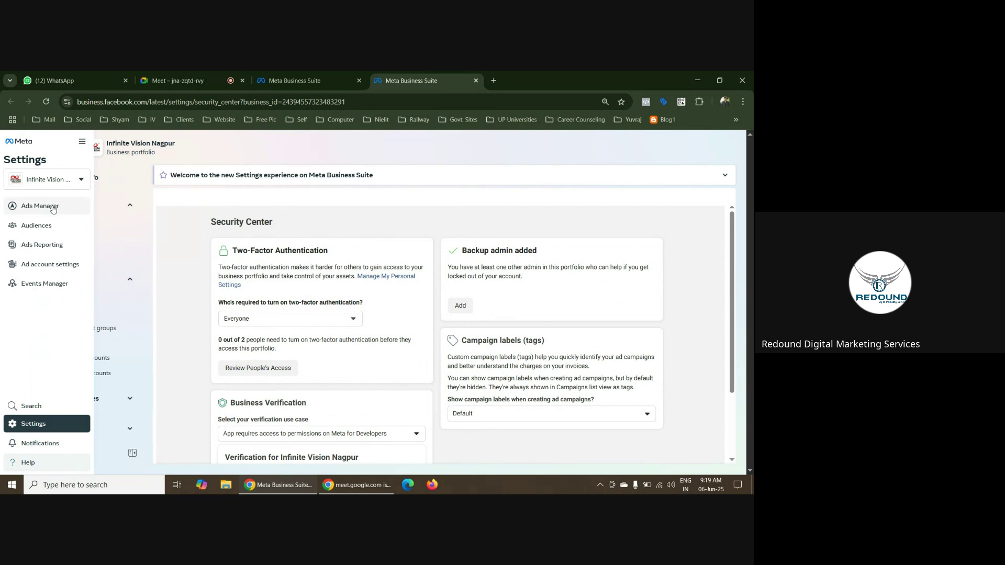
click(53, 208)
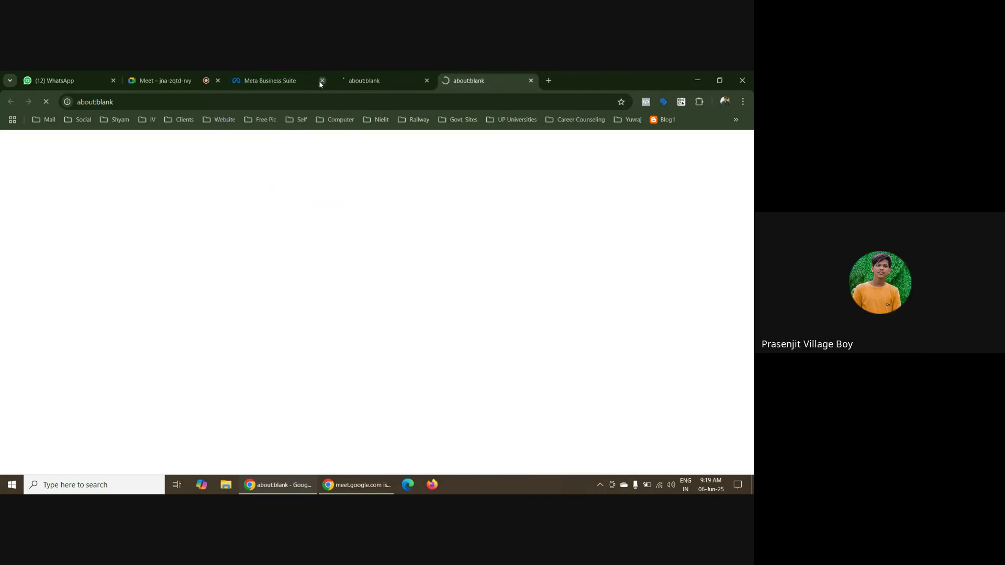
click(322, 81)
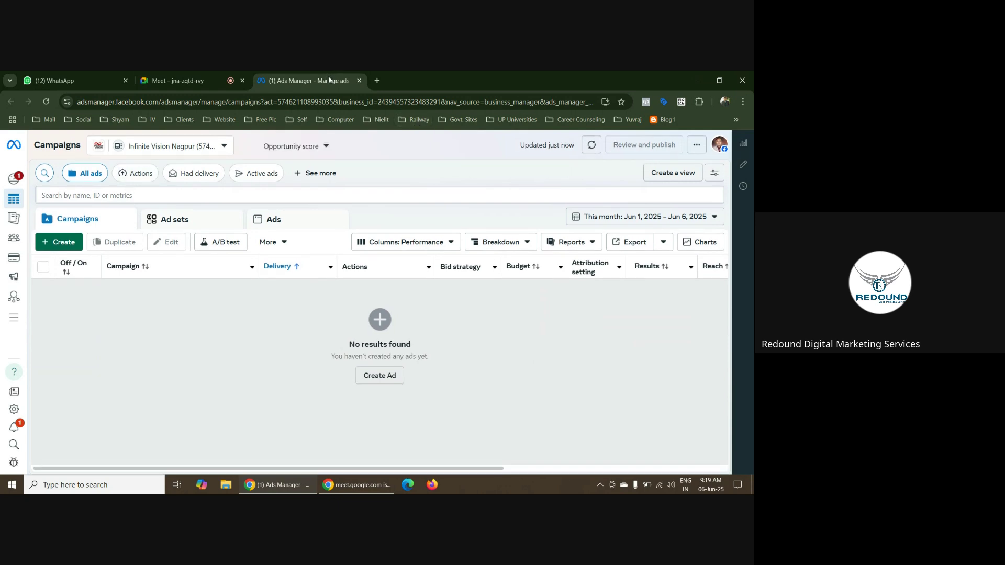
Open Meta Business Suite from the bookmarks in a new tab and go to the settings of Redound Services Private Limited
click(378, 81)
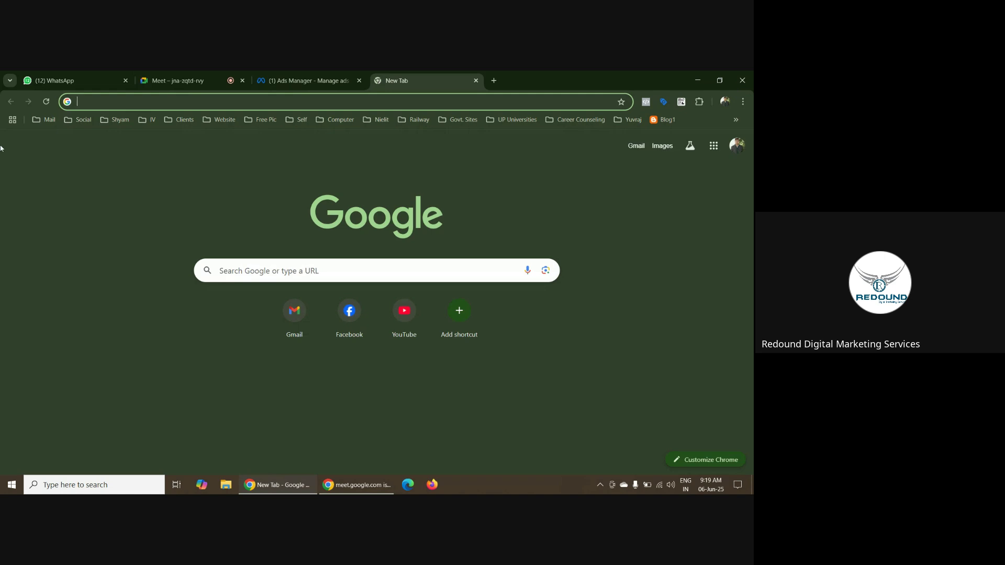
click(50, 120)
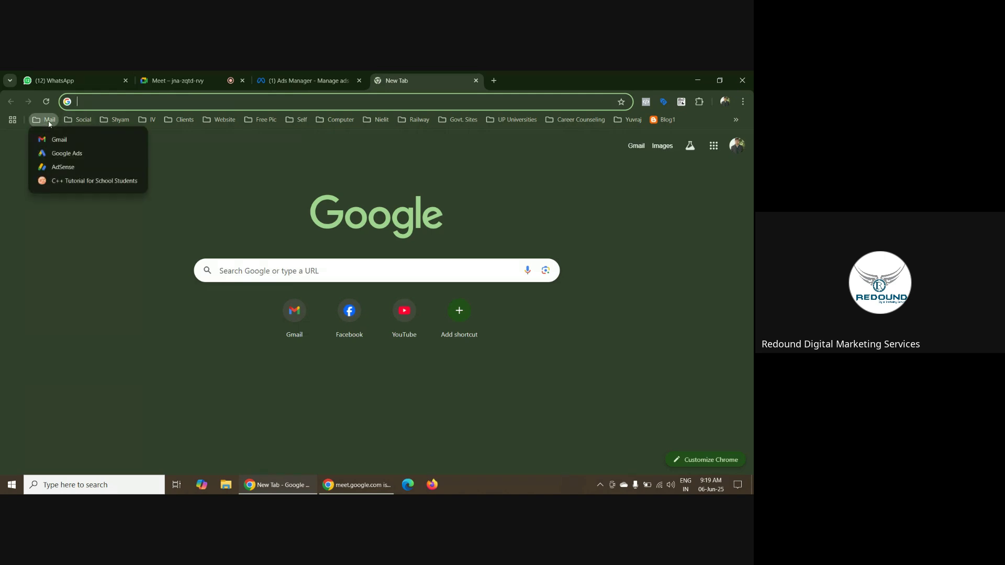
click(80, 119)
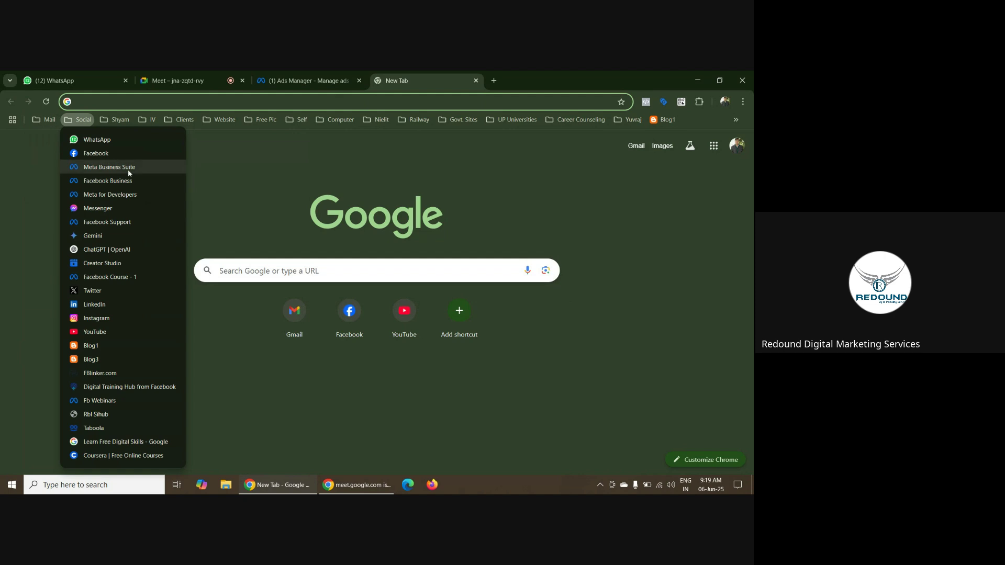
click(129, 172)
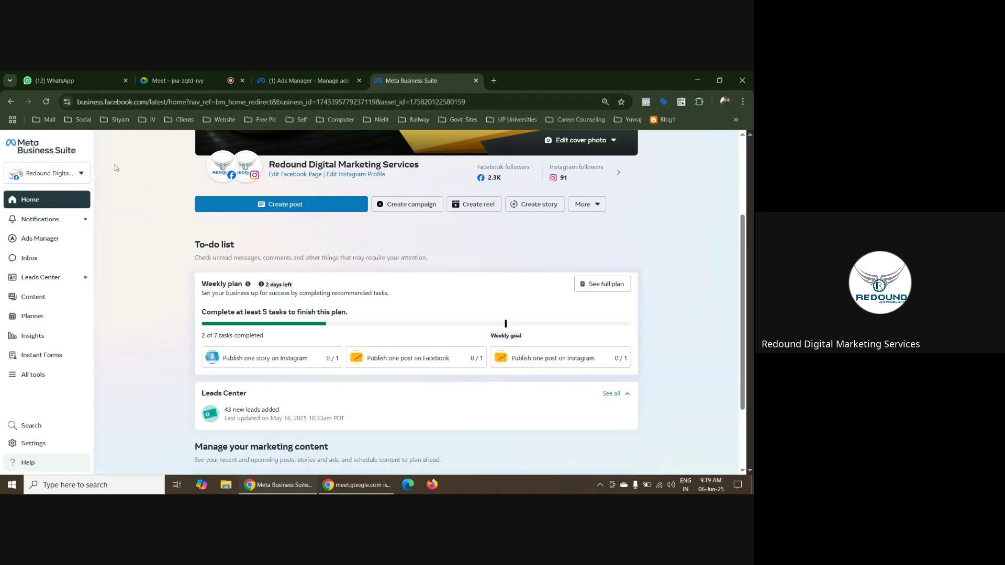
click(81, 174)
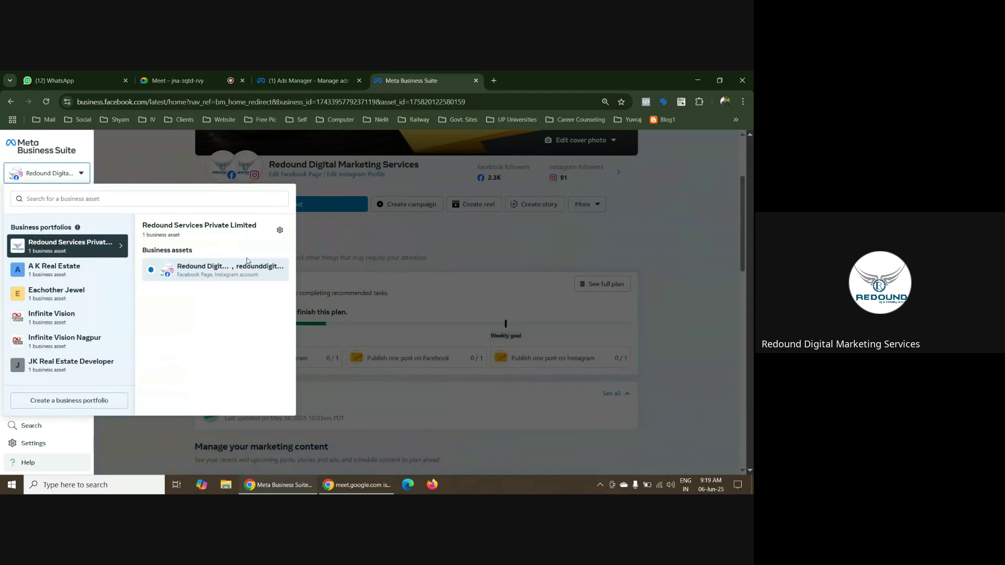
click(280, 231)
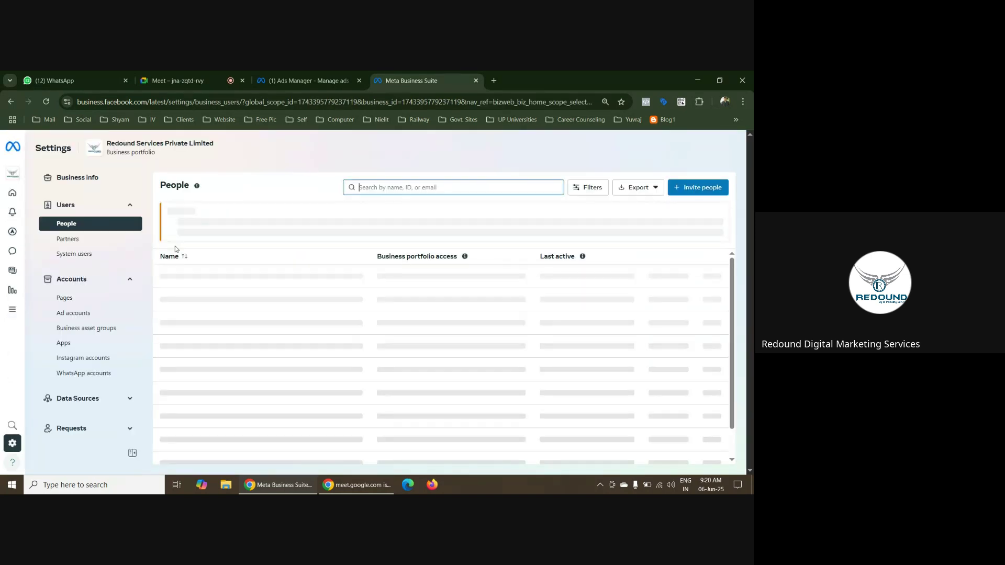
Examine the personal name and email details in the portfolio's business info, cancel their editing and close the tab
click(86, 181)
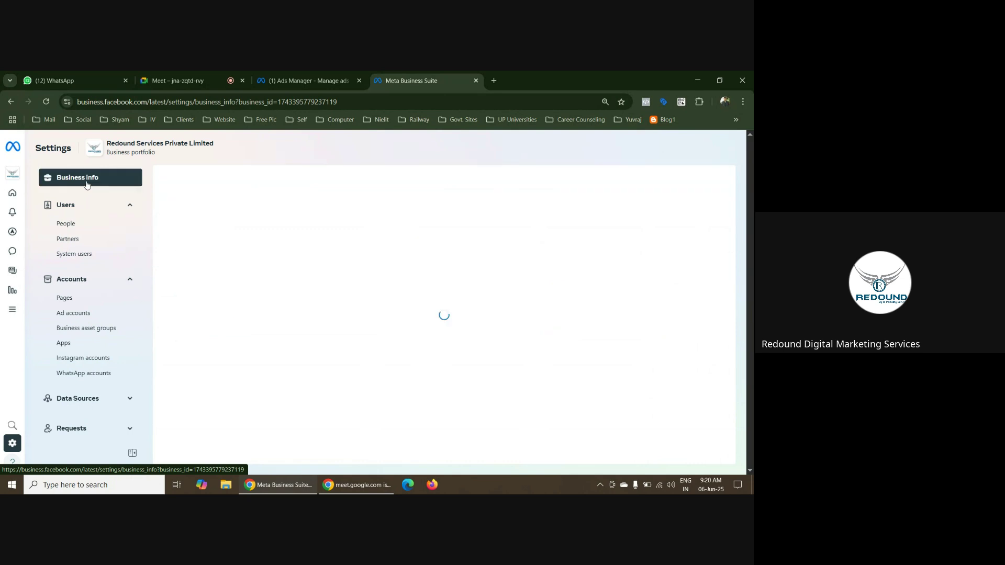
scroll(385, 290, down, 8)
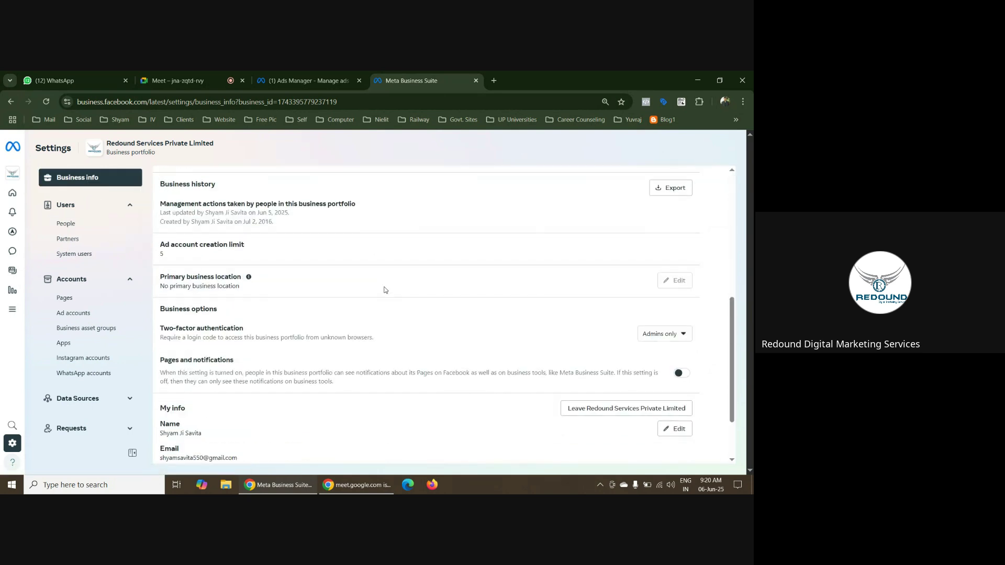
scroll(384, 288, down, 2)
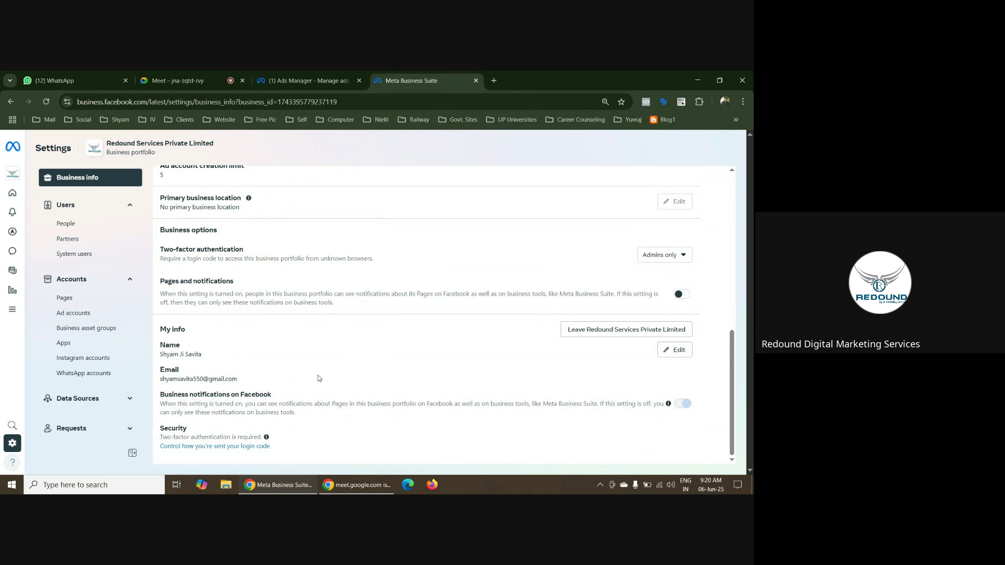
click(678, 350)
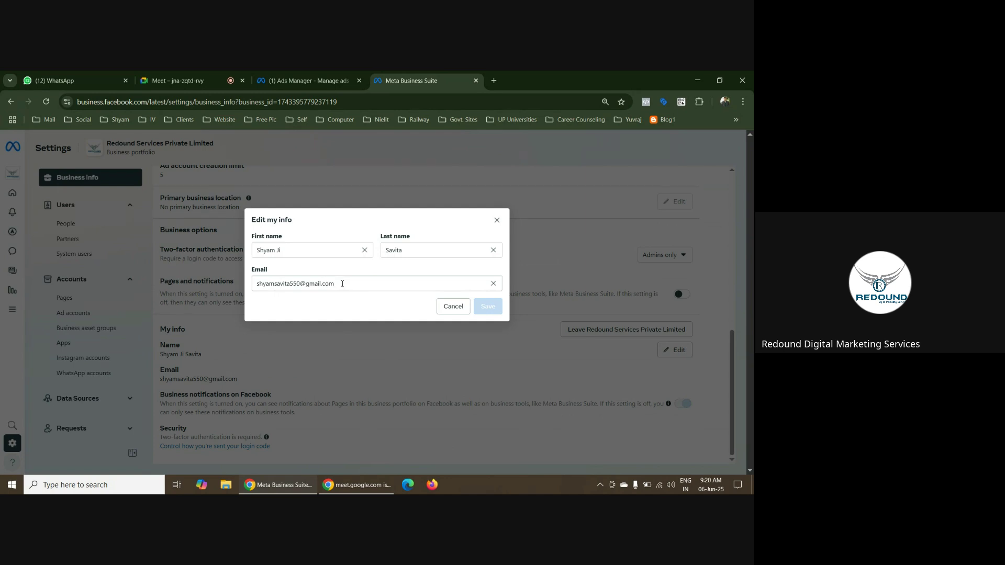
click(452, 309)
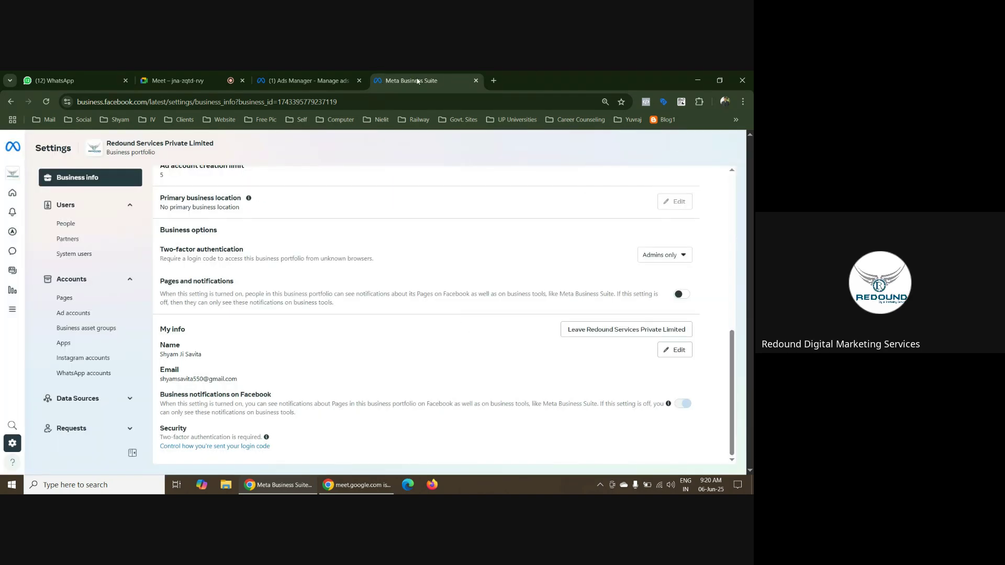
click(476, 81)
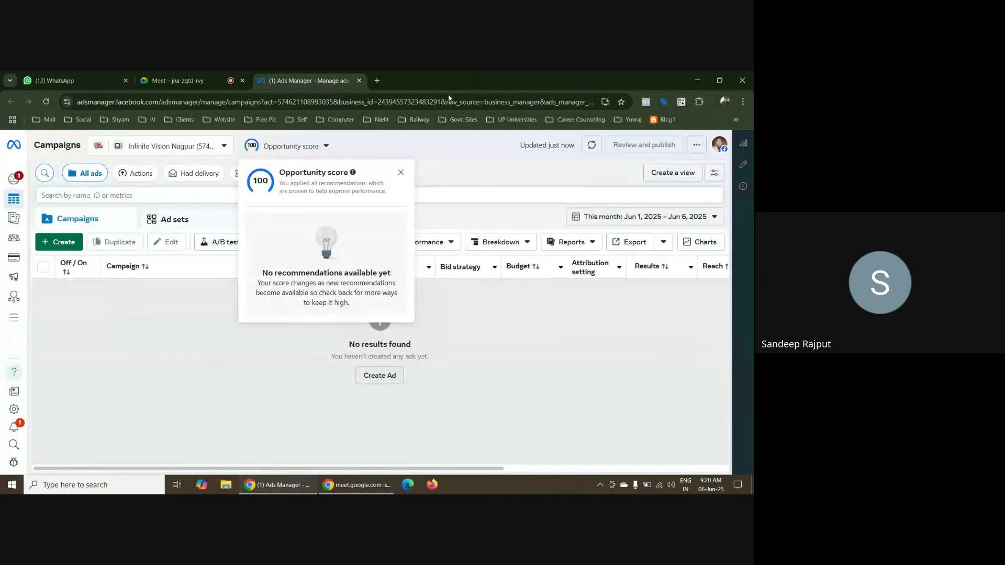
Dismiss the opportunity score details, browse the business portfolios available in the ad account selector and close the list
click(402, 173)
click(224, 147)
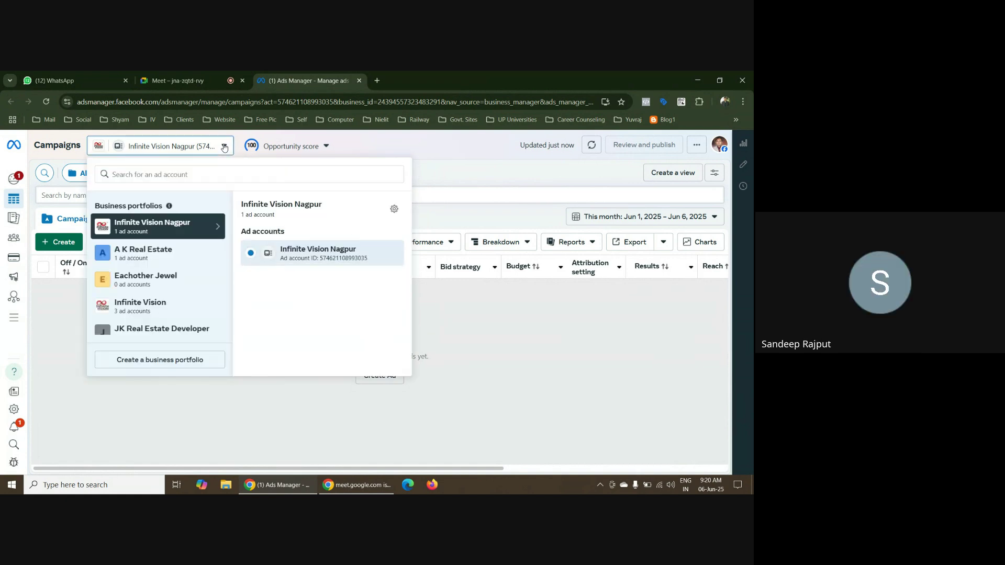
scroll(189, 257, down, 1)
scroll(189, 256, down, 3)
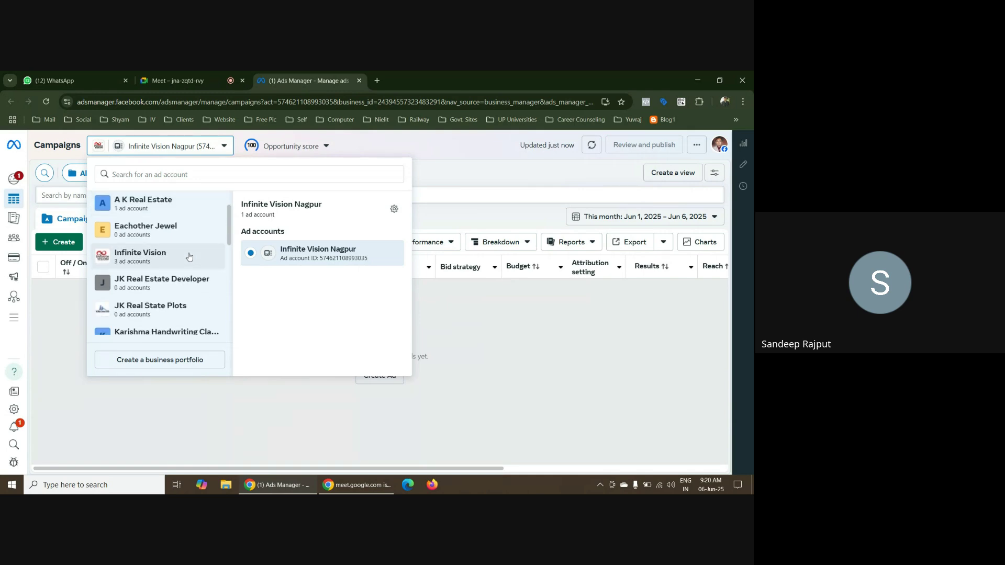
scroll(185, 255, down, 3)
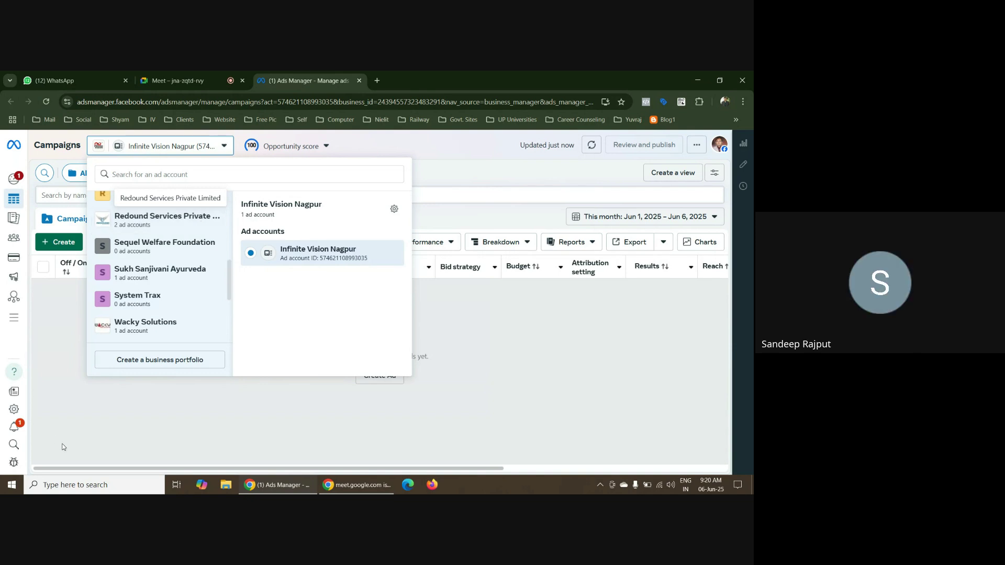
click(45, 357)
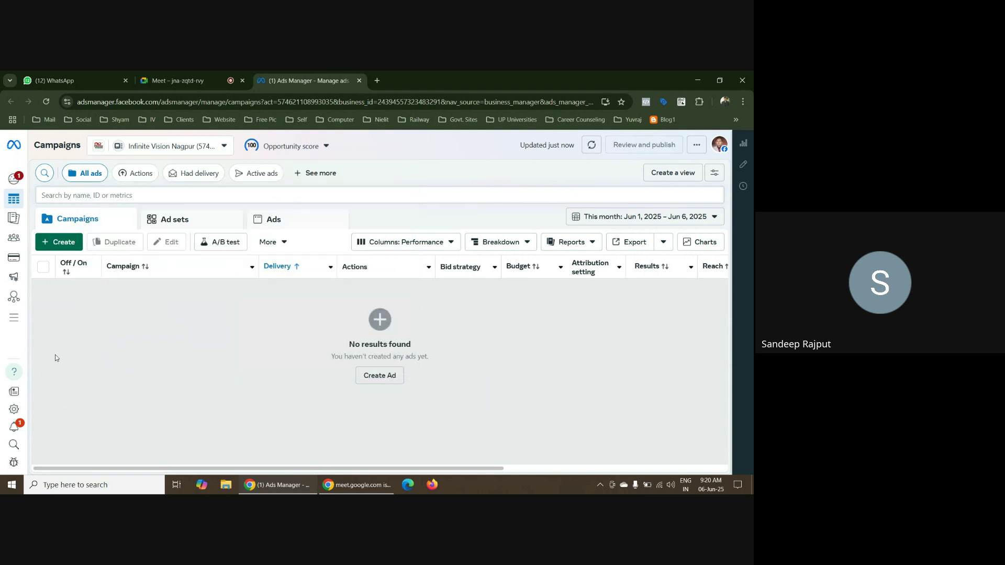
Examine the opportunity score and its recommendations for the Infinite Vision Nagpur ad account, reopening the details once
click(286, 146)
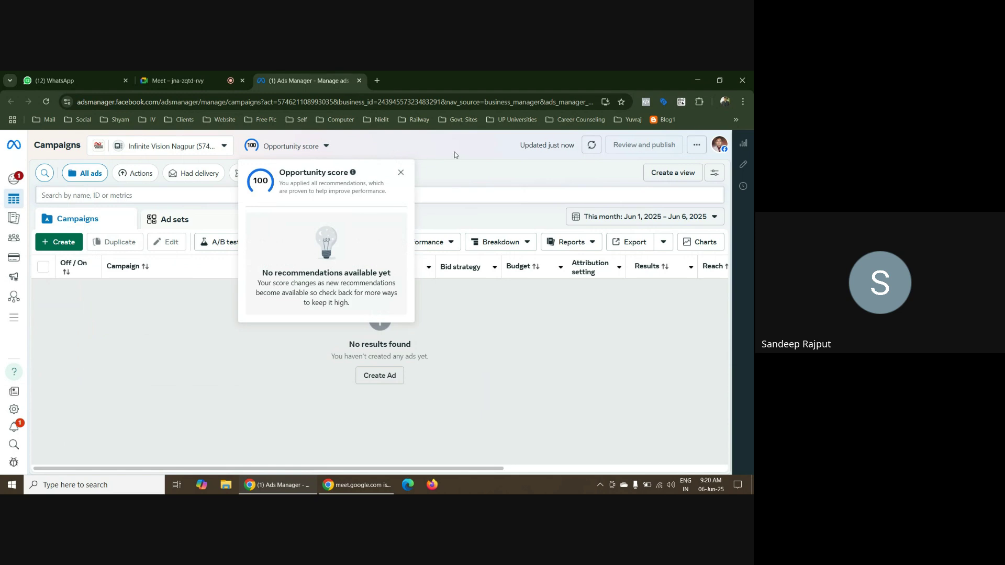
click(401, 173)
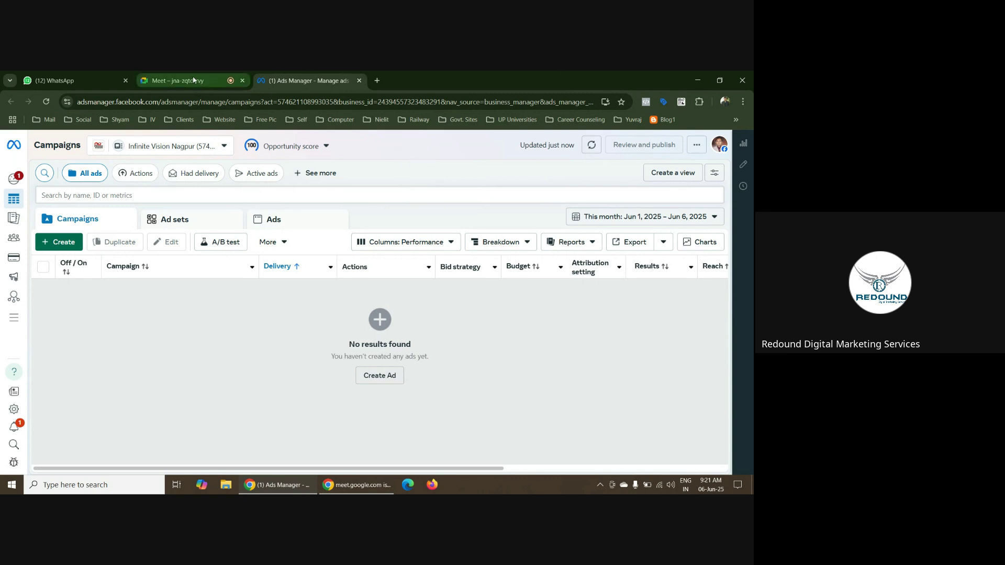
click(309, 149)
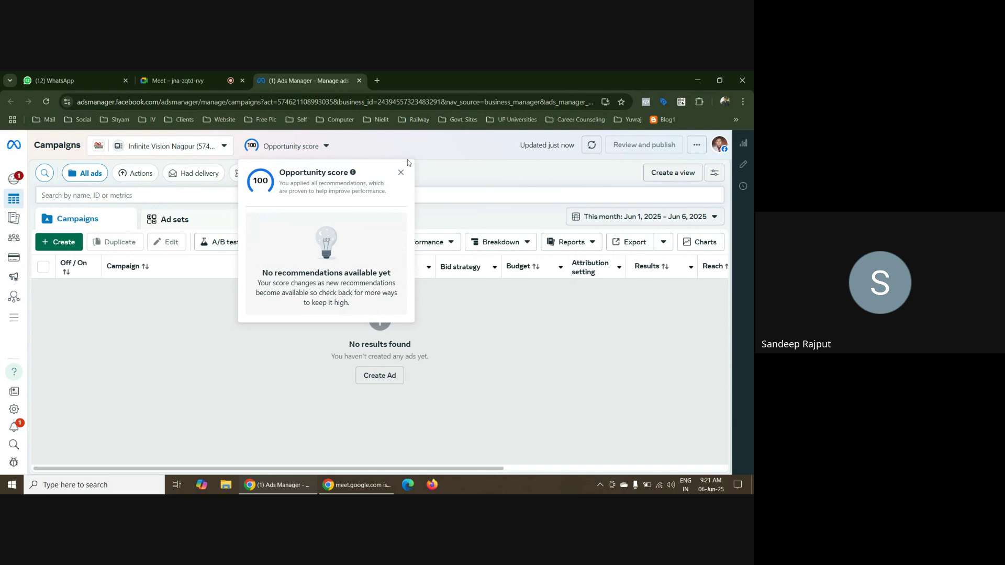
click(401, 172)
Look through the business portfolios again around Redound Services Private Limited, then recheck and close the opportunity score details
click(223, 149)
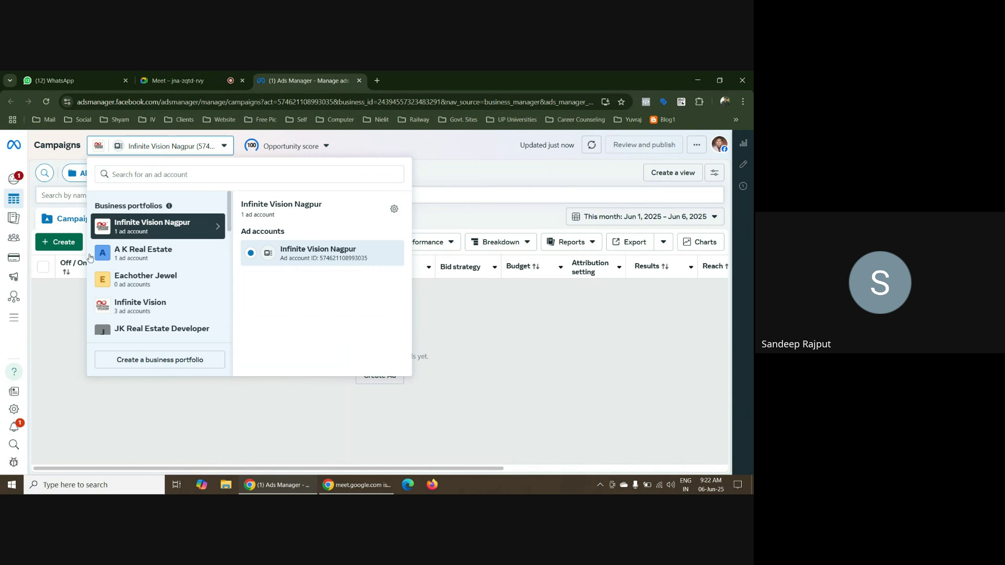
scroll(191, 256, down, 4)
scroll(191, 256, down, 3)
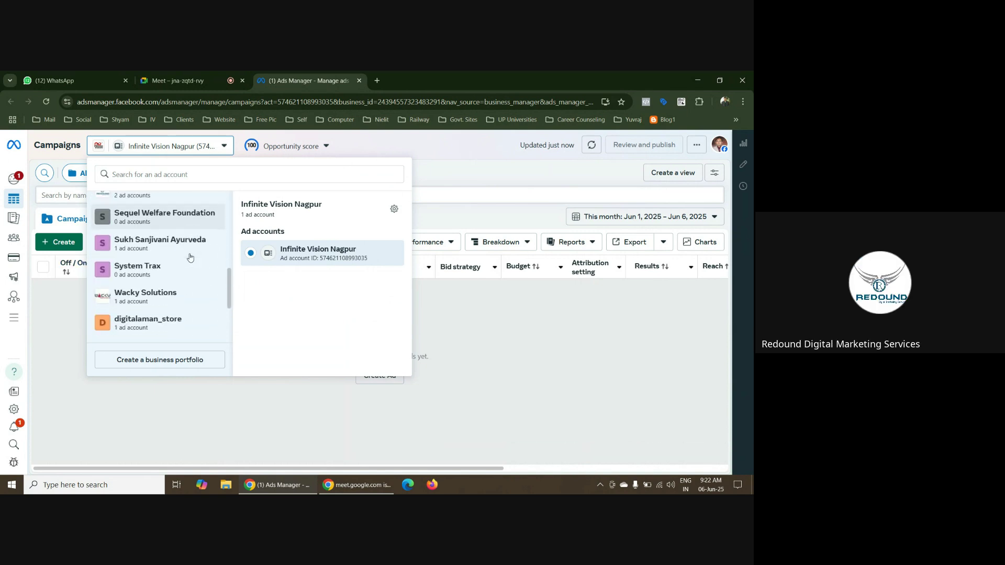
scroll(190, 255, up, 2)
scroll(188, 254, up, 1)
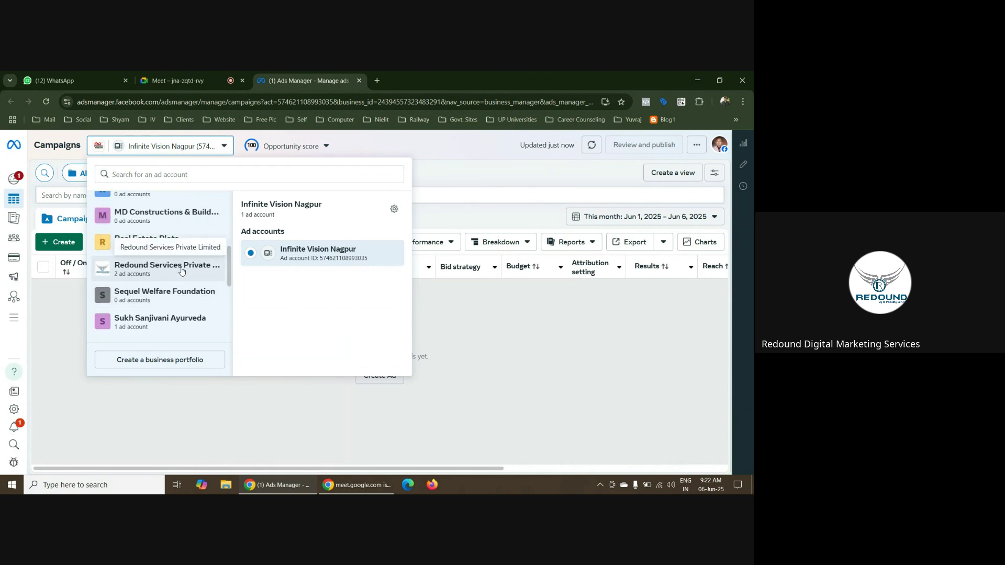
click(448, 137)
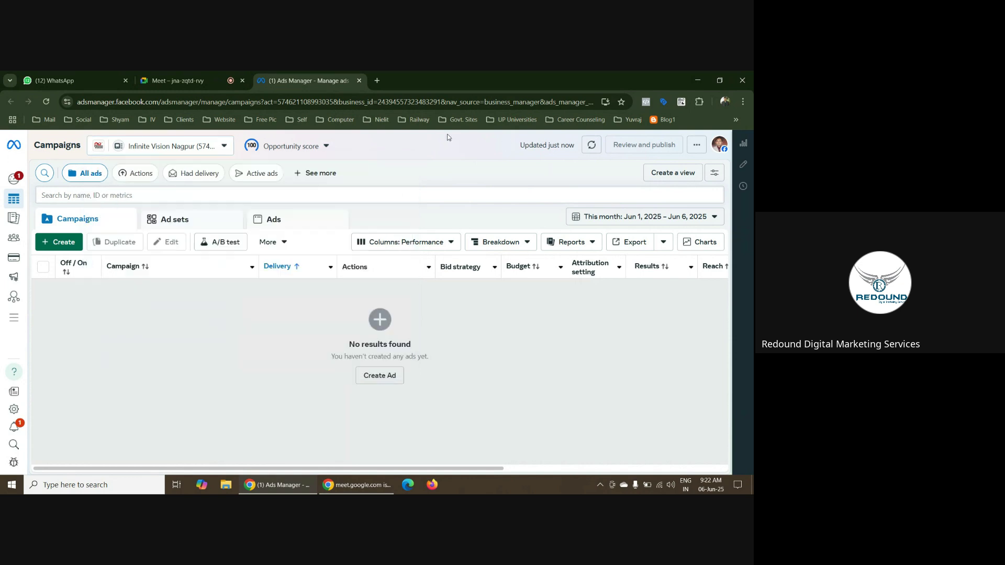
click(291, 146)
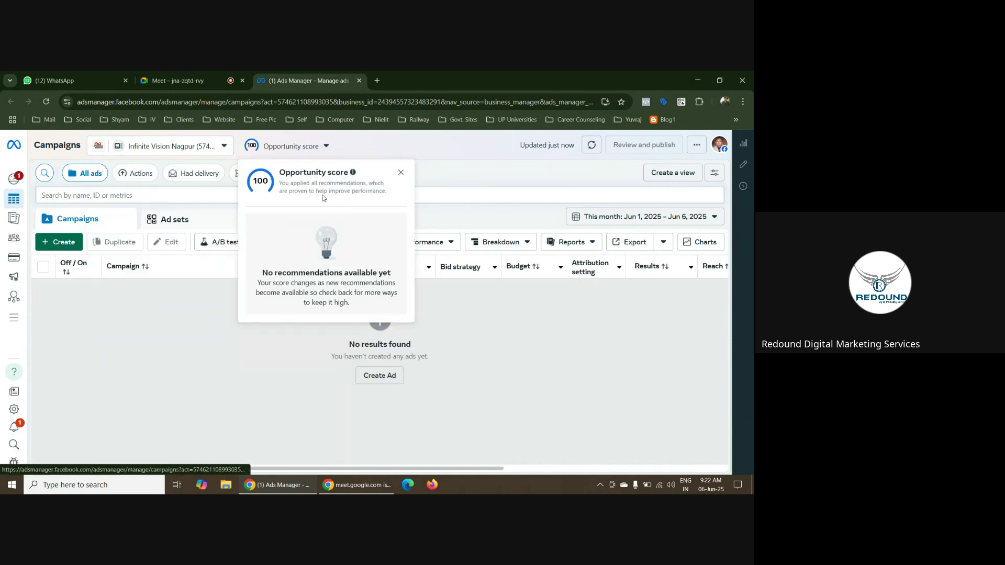
click(401, 176)
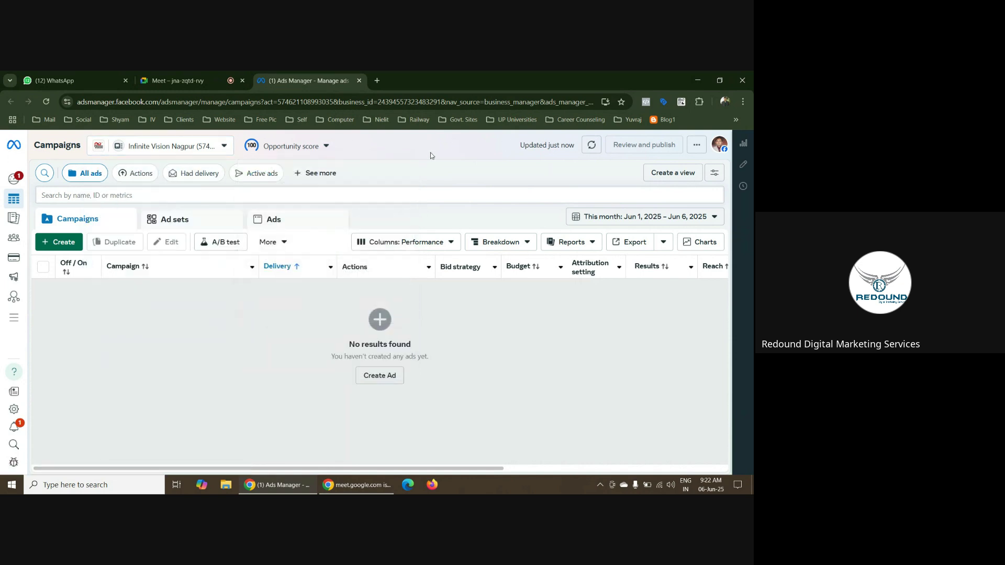
Create a new campaign with the Awareness objective
click(67, 242)
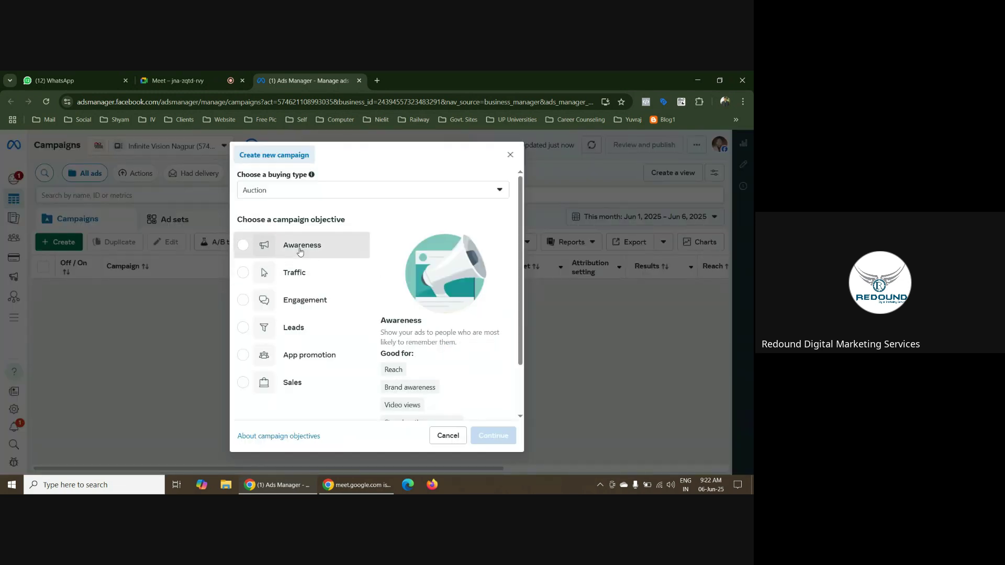
click(300, 251)
click(493, 435)
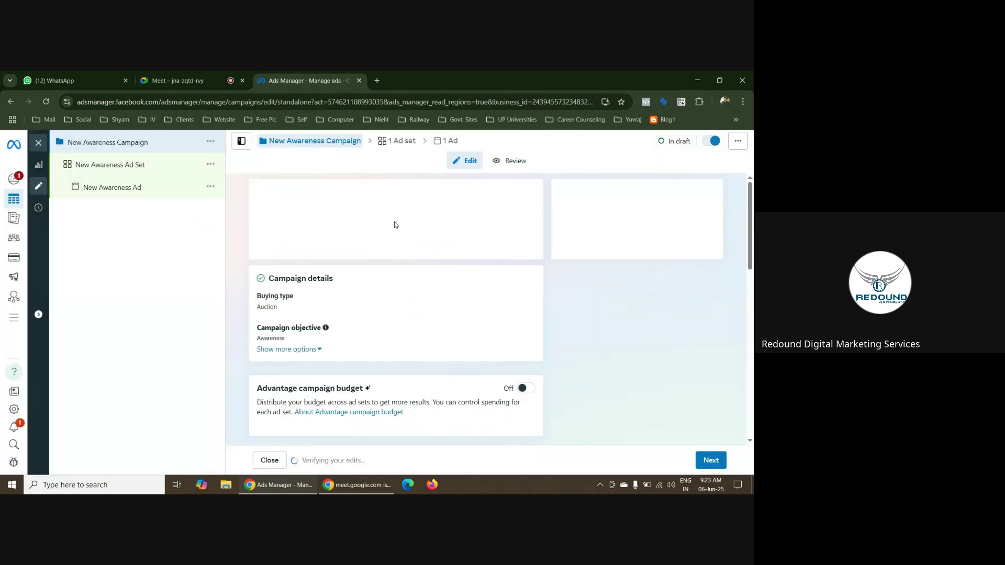
Turn on Partnership ad for New Awareness Ad, then view its ad code or post info entry and dismiss it
click(119, 192)
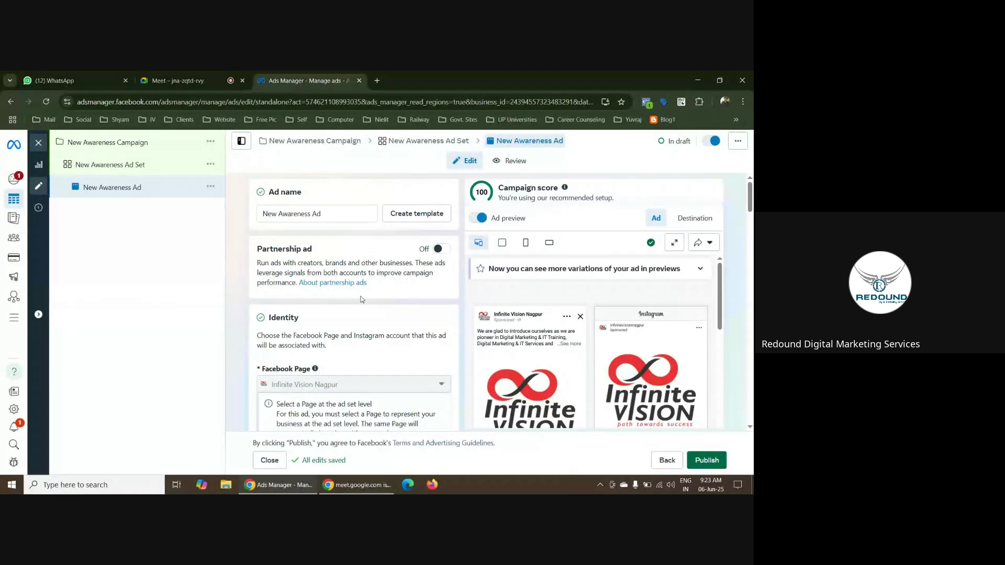
click(440, 251)
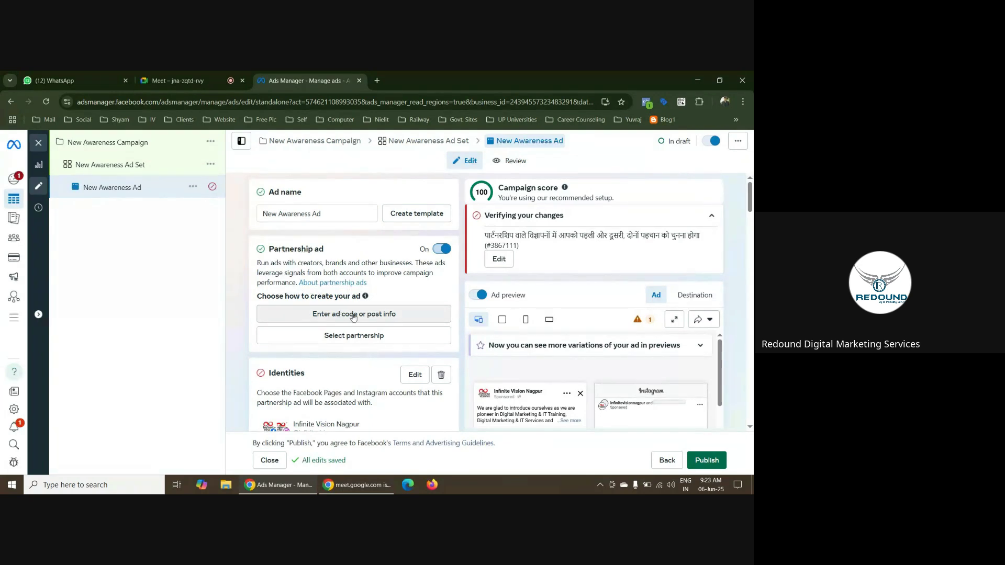
click(354, 316)
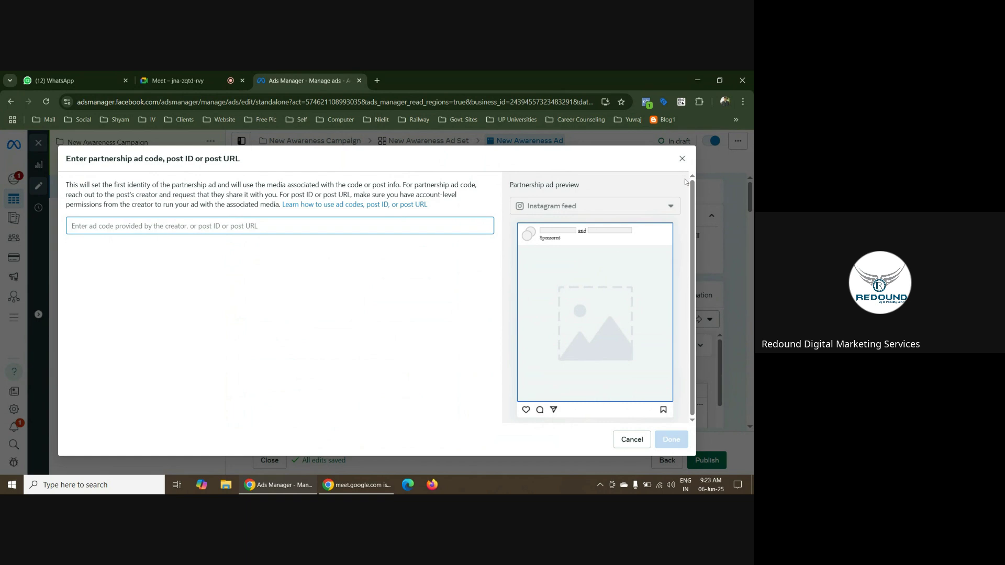
click(682, 158)
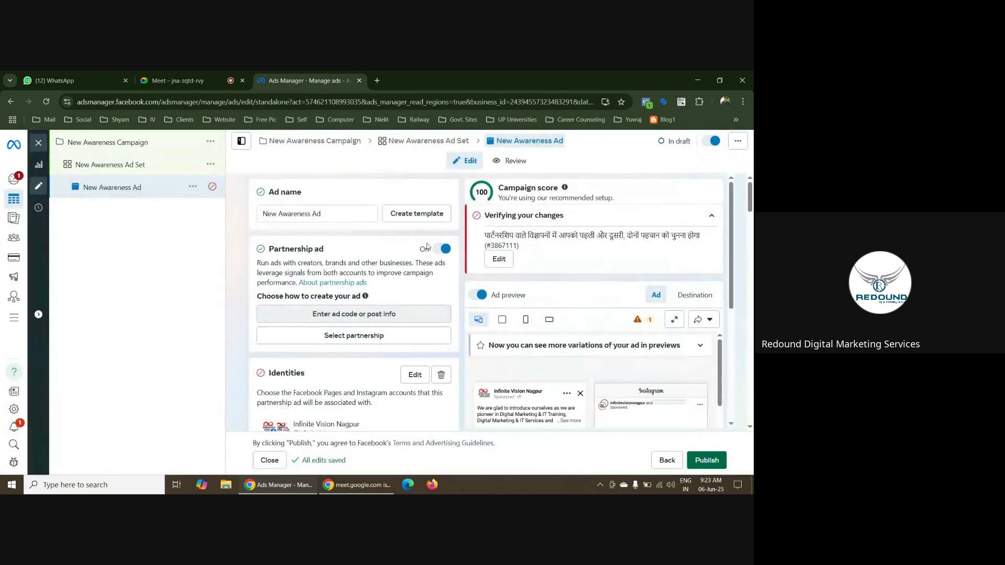
Look through the existing ad partnership requests sent, filtering them by the Infinite Vision Nagpur business asset
click(343, 336)
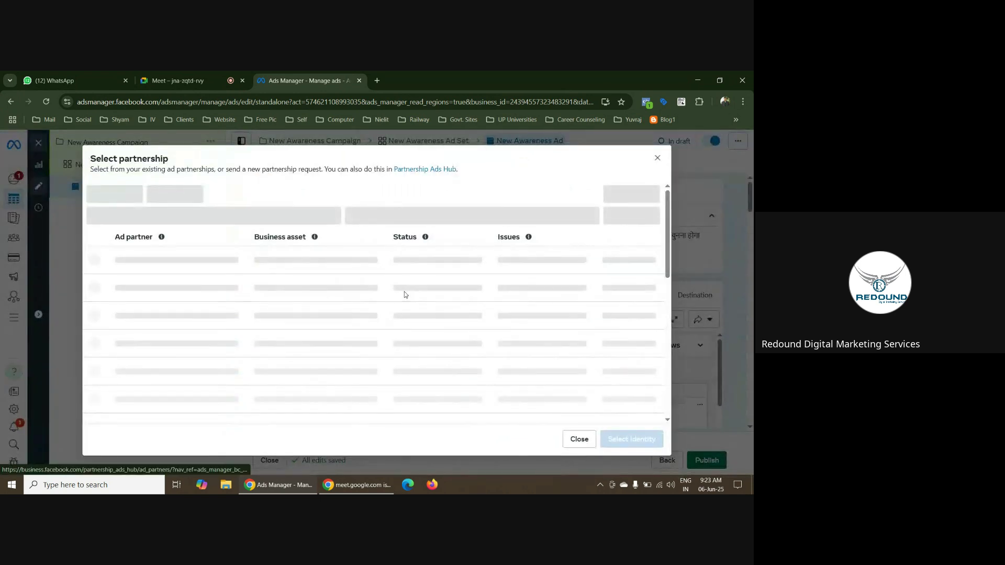
click(142, 222)
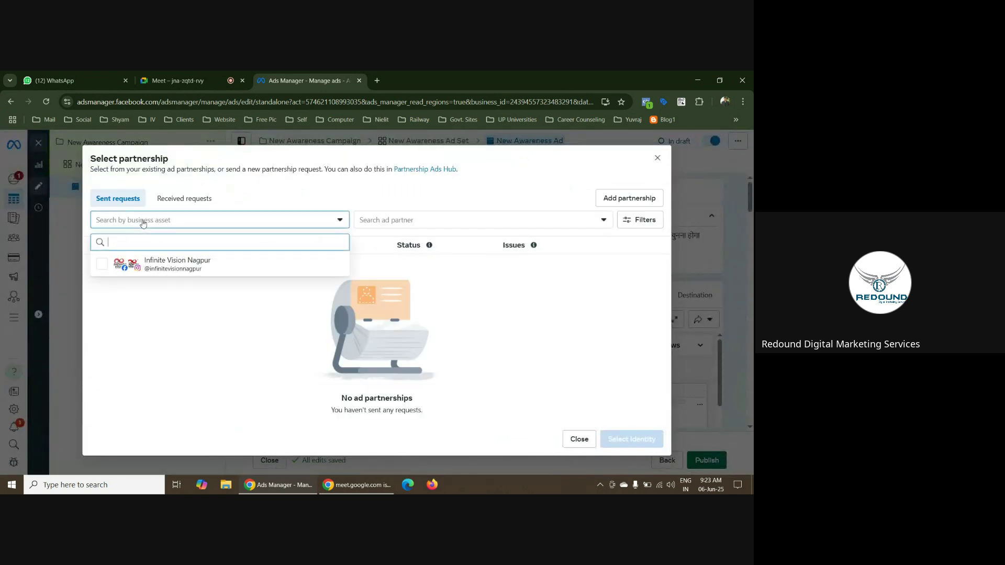
click(102, 266)
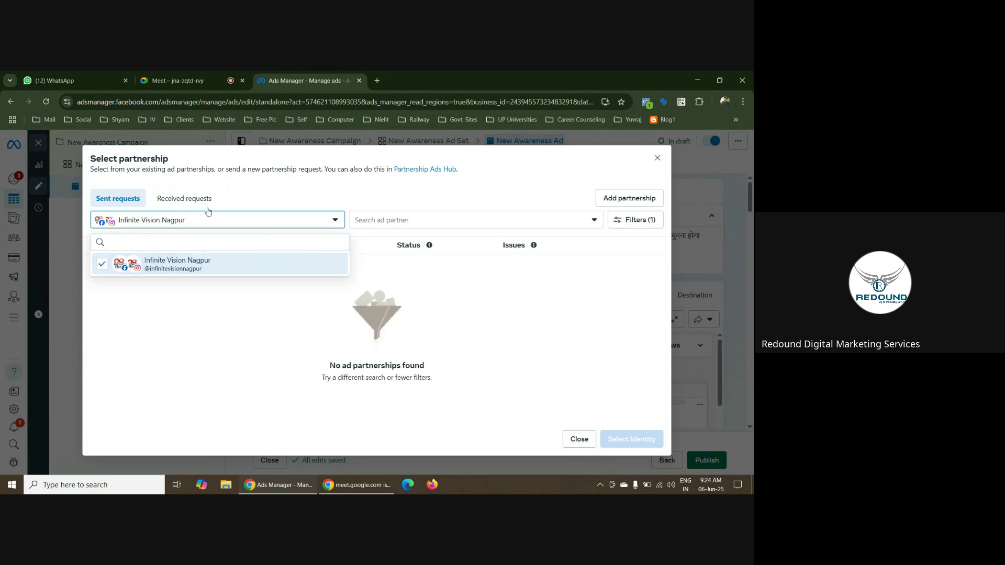
click(621, 202)
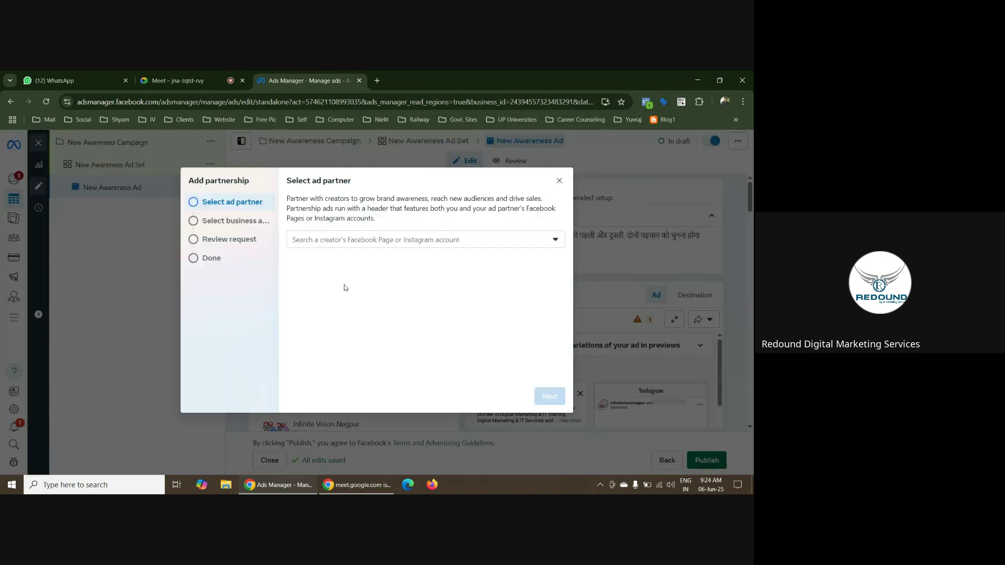
click(344, 241)
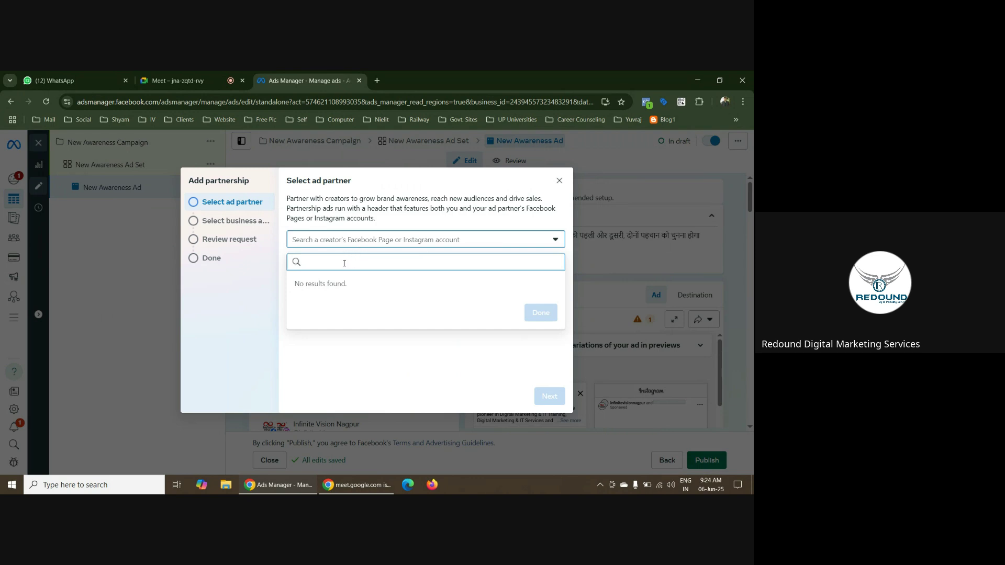
text(inf)
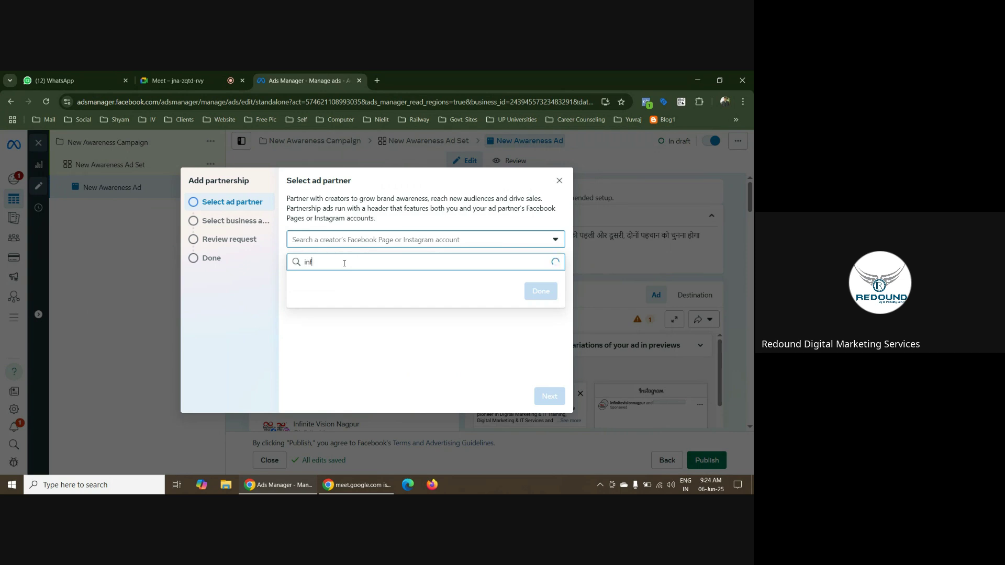
text(inite)
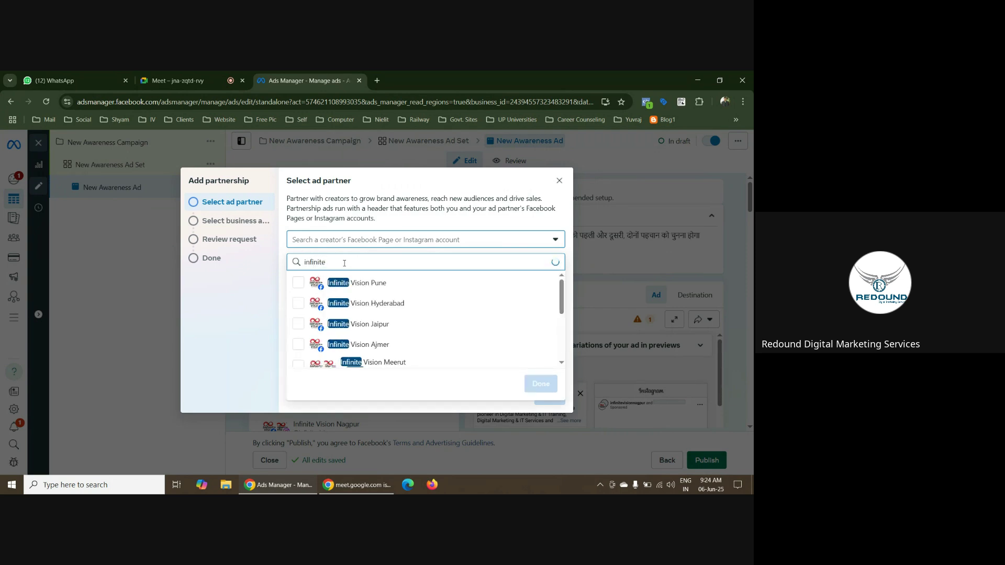
text( v)
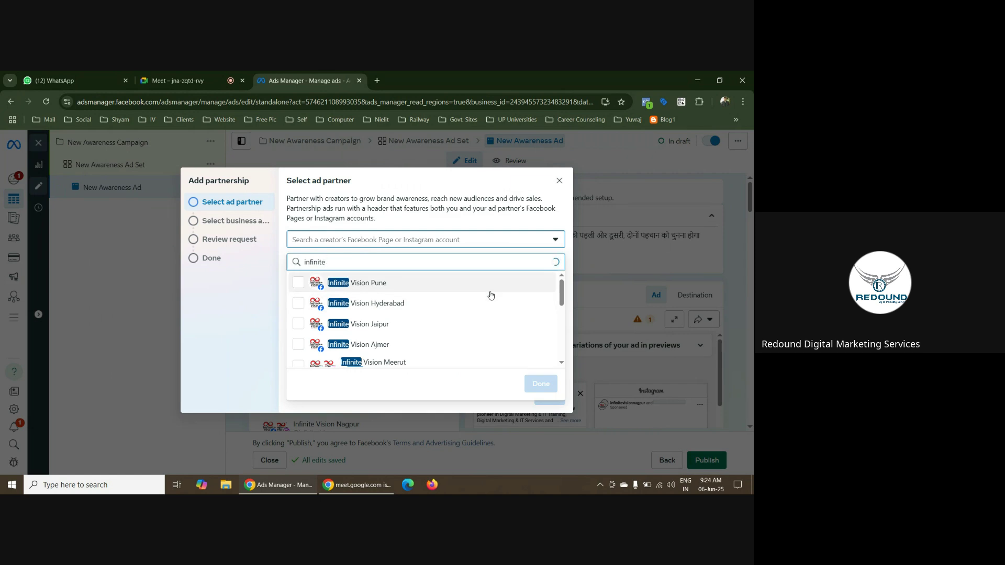
text(ision)
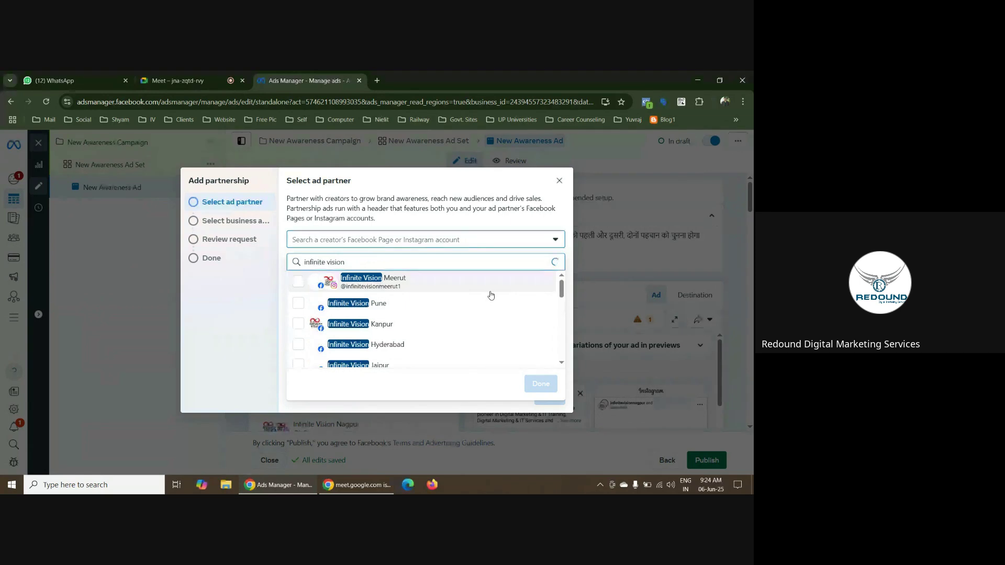
scroll(471, 308, down, 4)
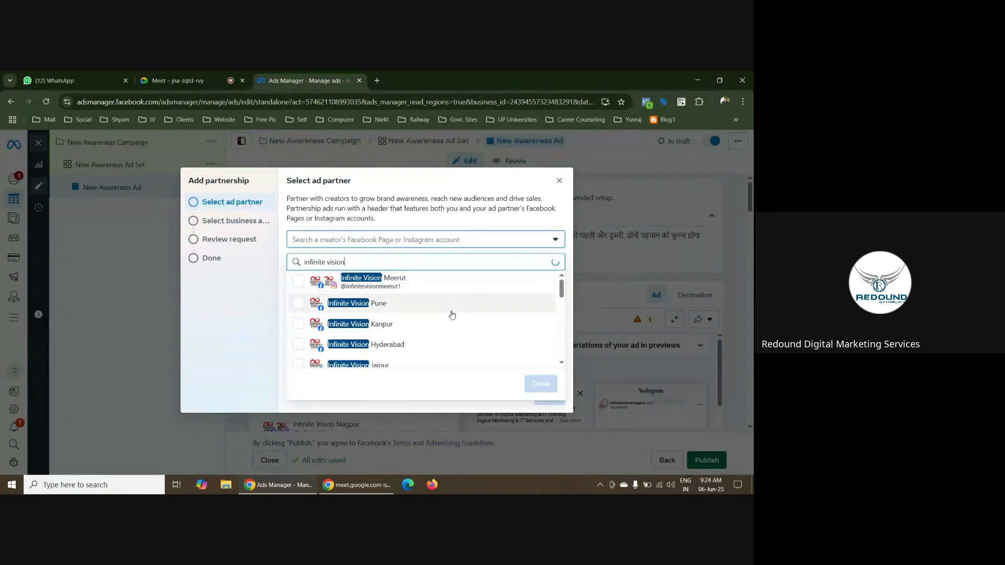
scroll(449, 323, up, 2)
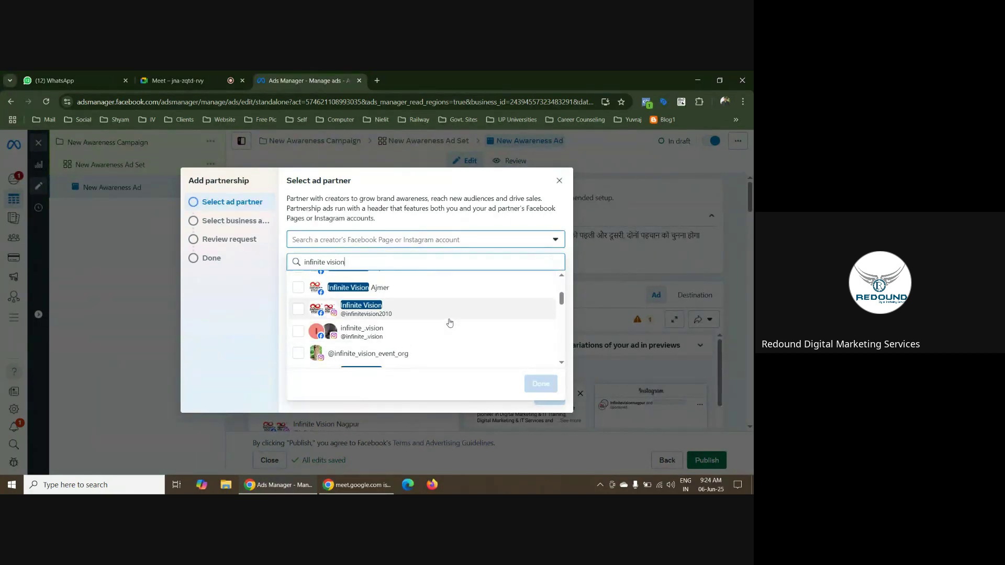
click(298, 310)
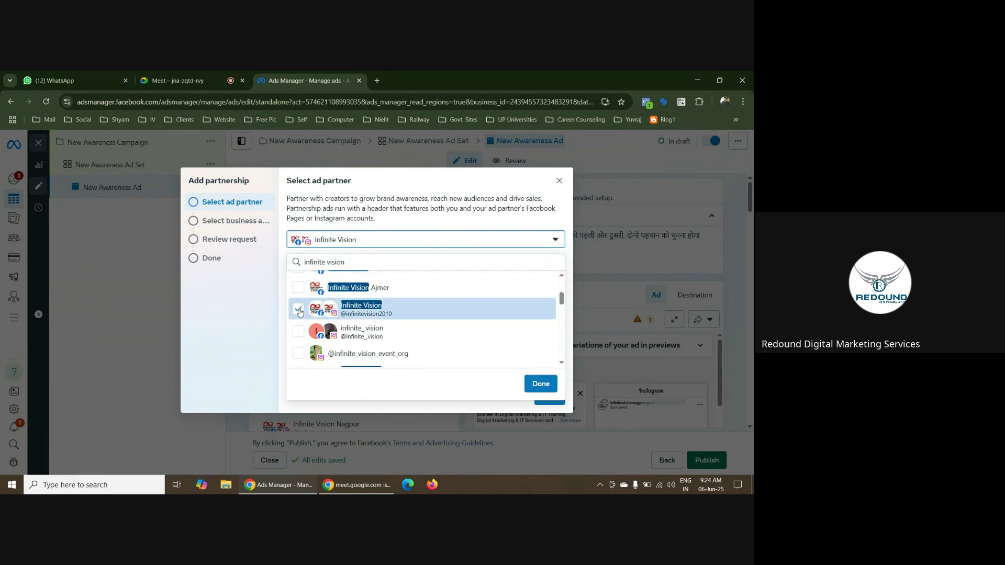
click(469, 210)
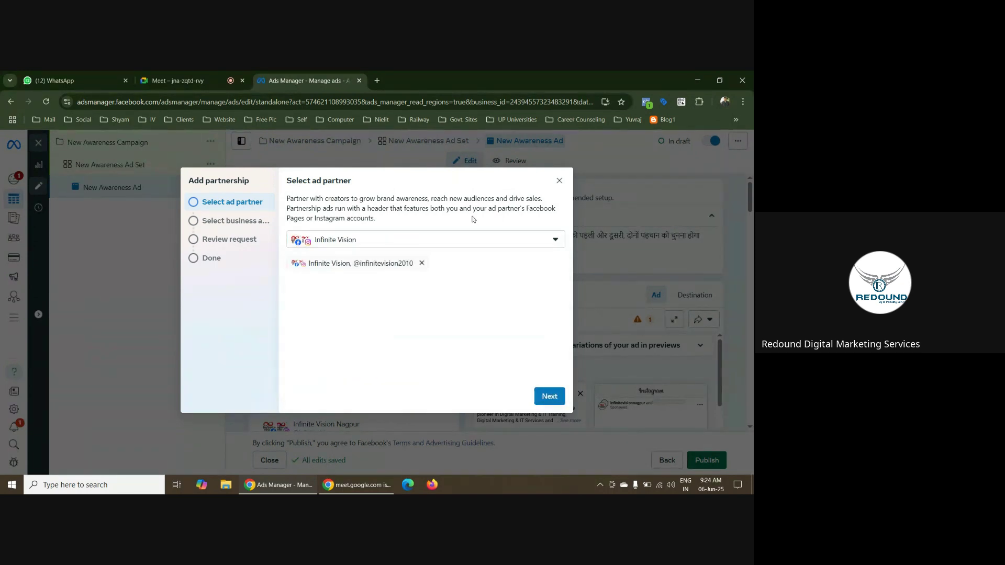
click(549, 398)
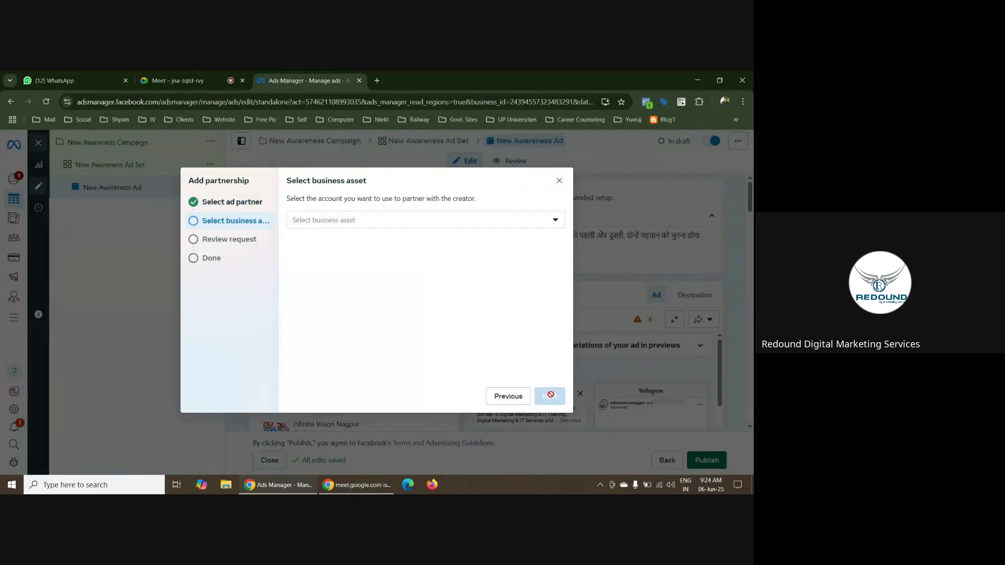
Choose Infinite Vision Nagpur as the business asset for the partnership and send the request
click(366, 220)
click(297, 266)
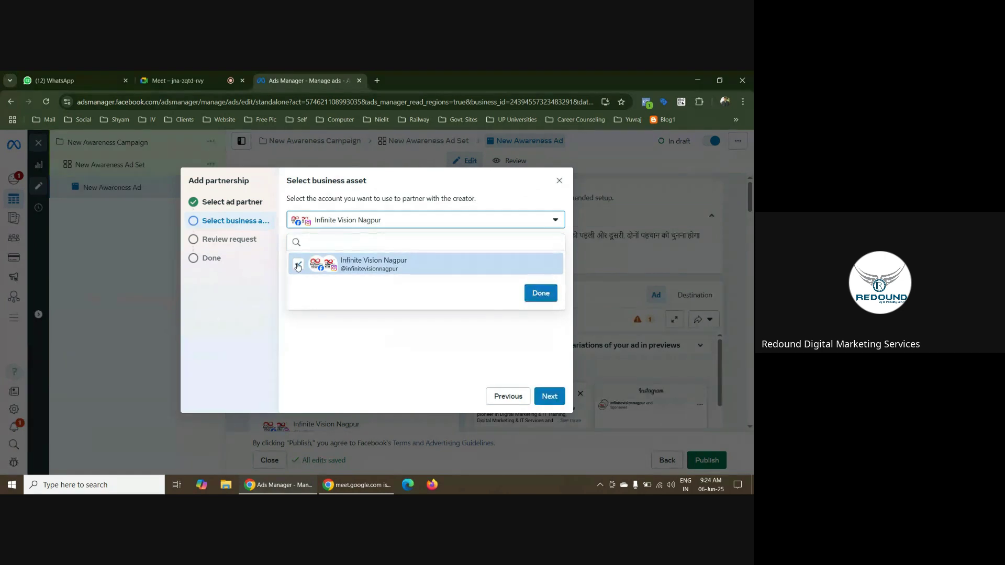
click(540, 293)
click(549, 396)
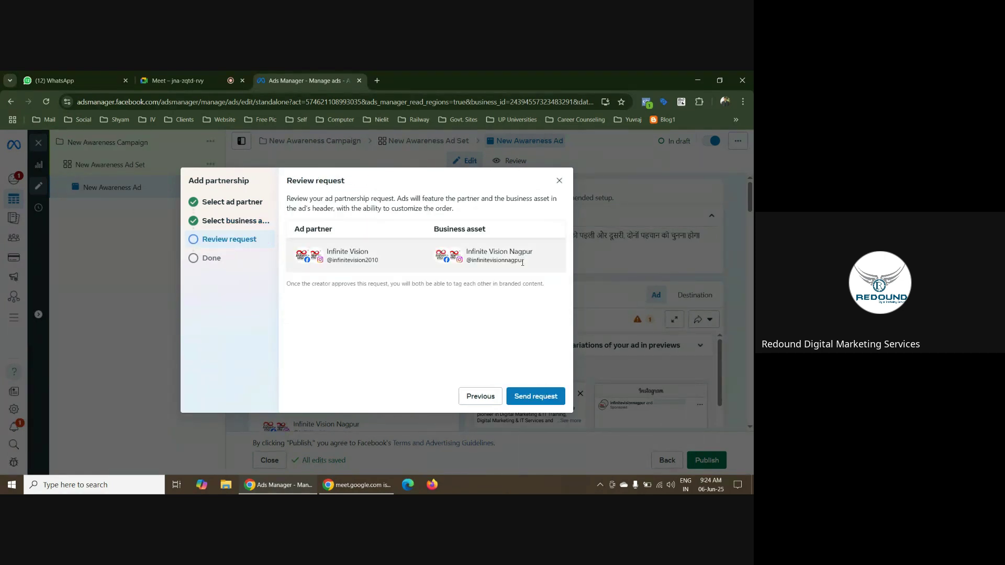
click(542, 397)
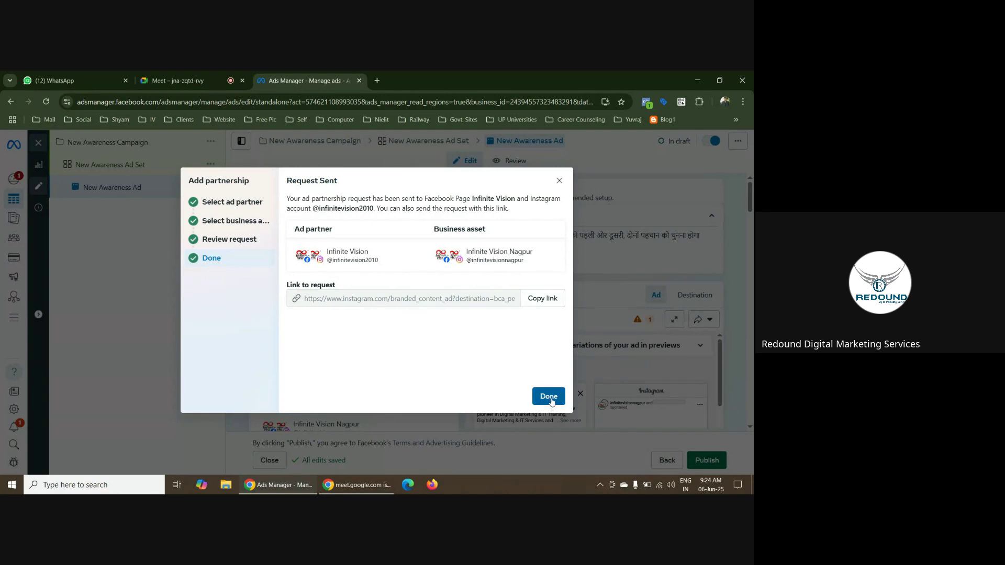
Copy the partnership request link into a new Notepad document, minimize it, and finish adding the partnership in Ads Manager
click(556, 300)
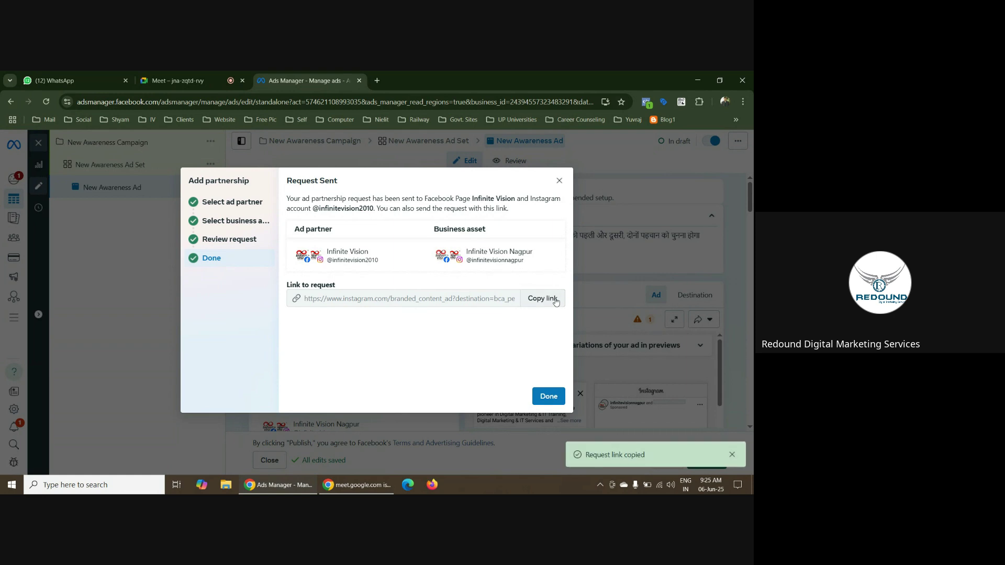
click(12, 484)
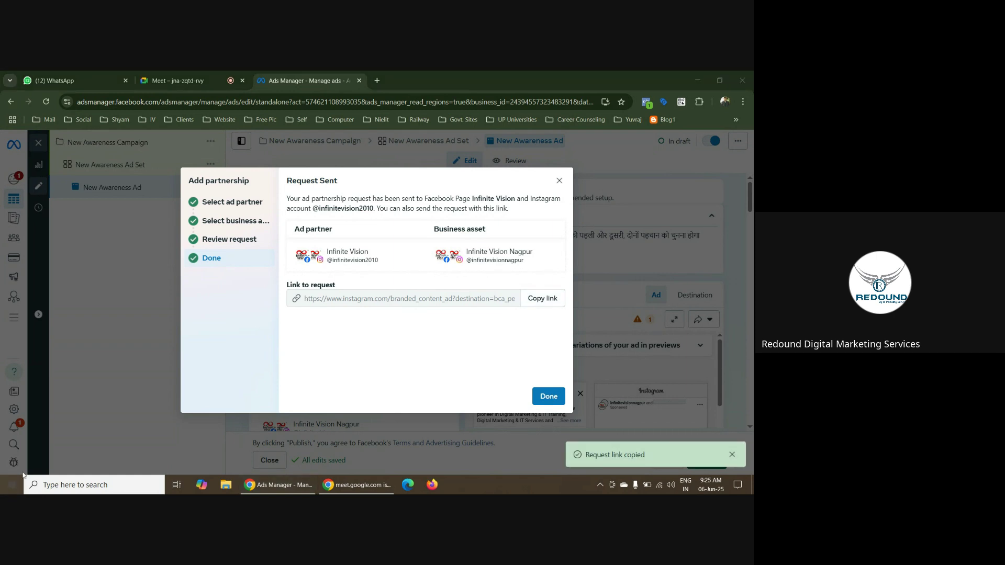
click(285, 210)
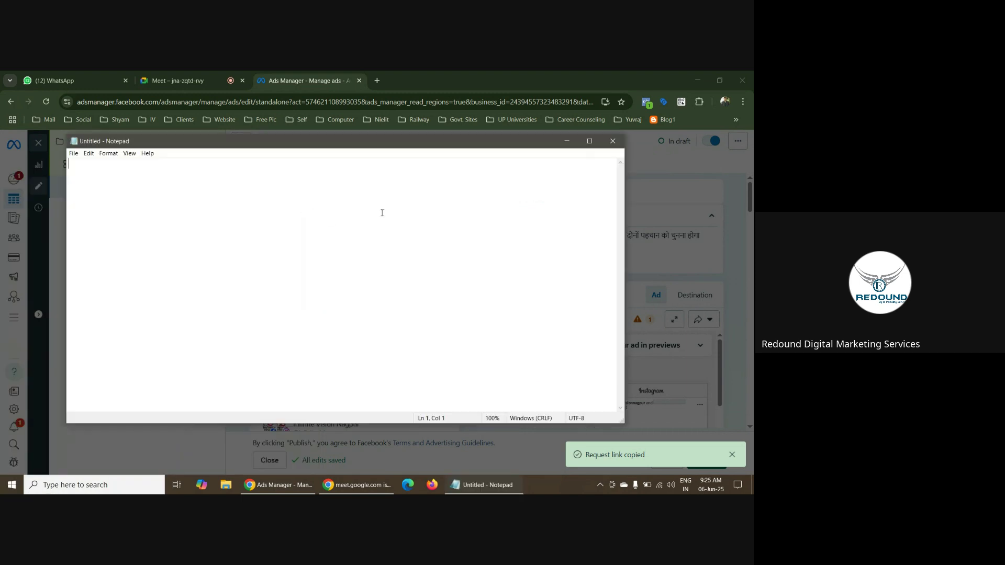
right_click(95, 163)
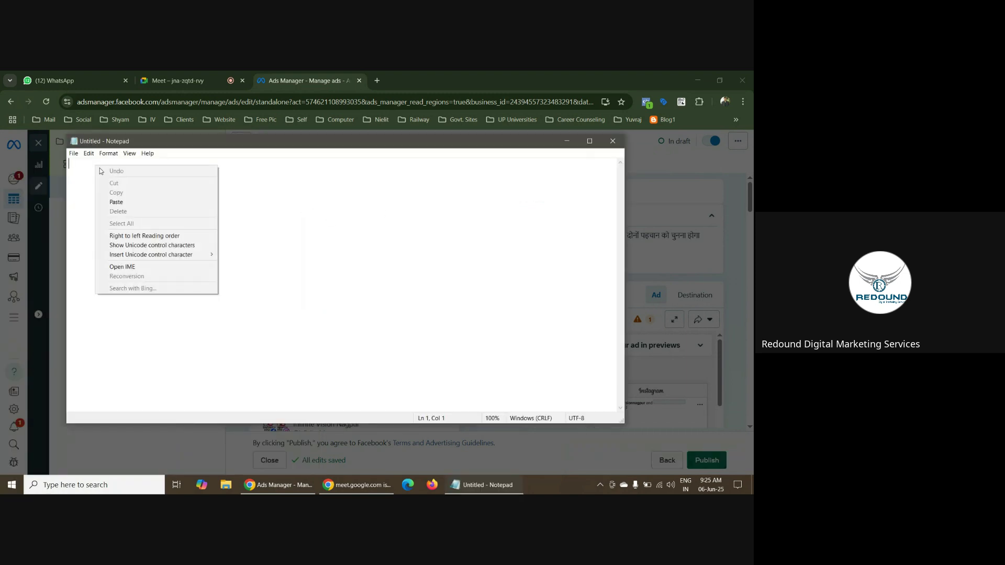
click(128, 202)
click(566, 141)
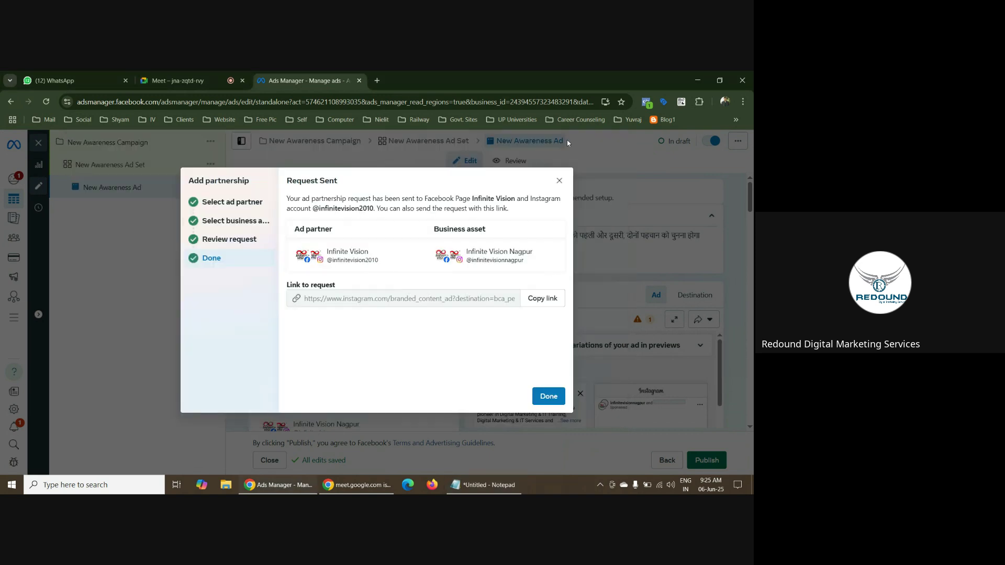
click(553, 398)
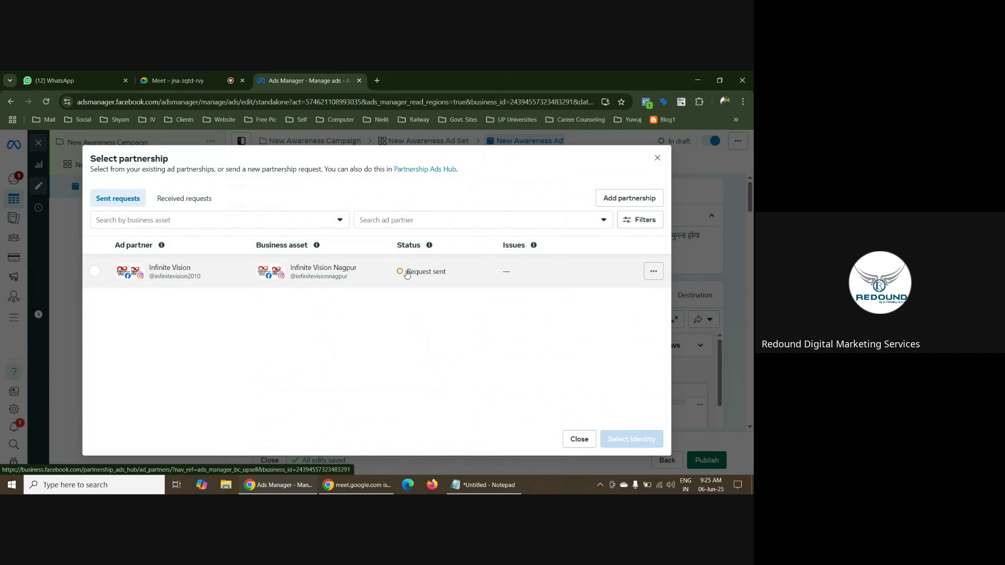
Examine the details of the partnership request sent to Infinite Vision, then close them and leave the ad editor
click(653, 272)
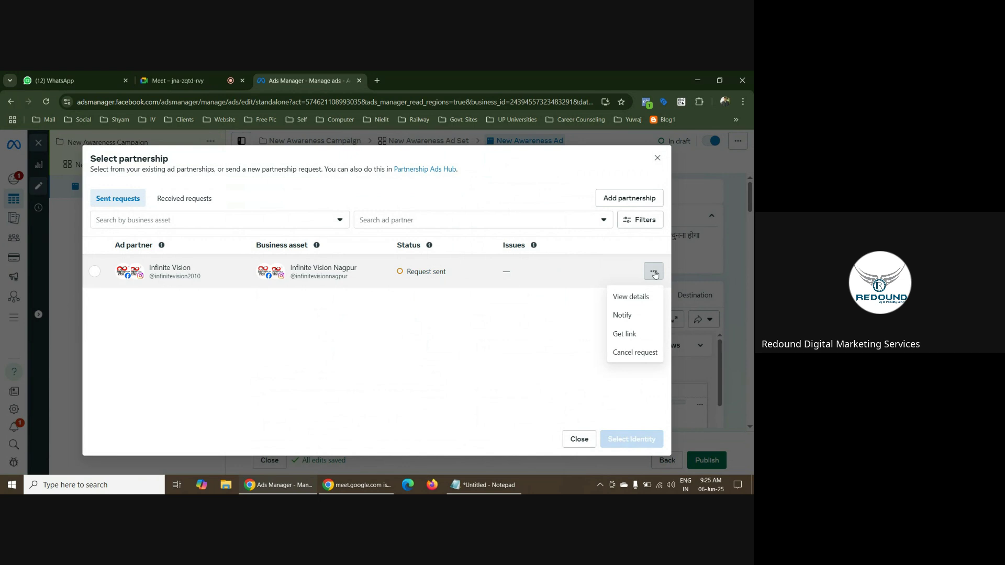
click(633, 296)
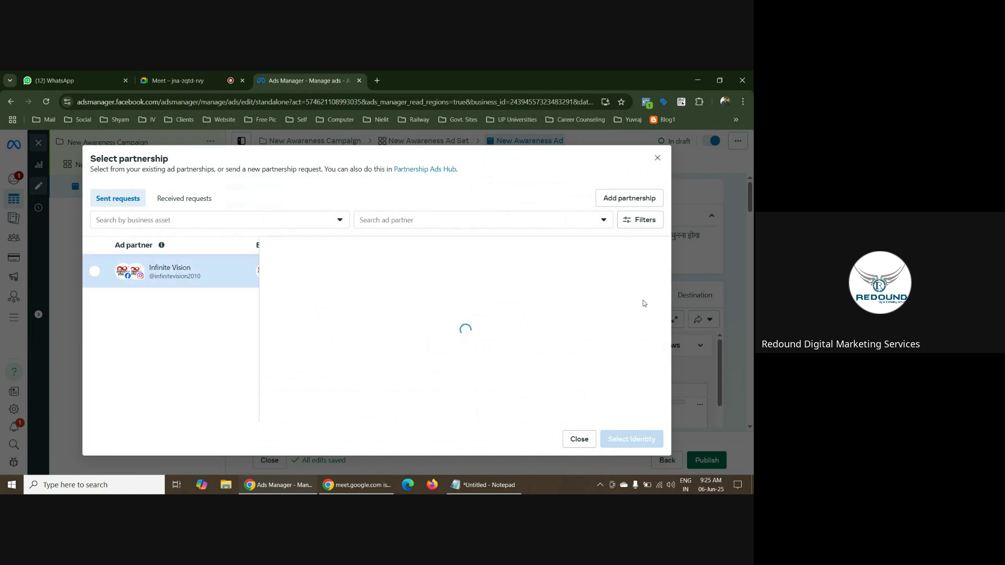
scroll(408, 355, down, 3)
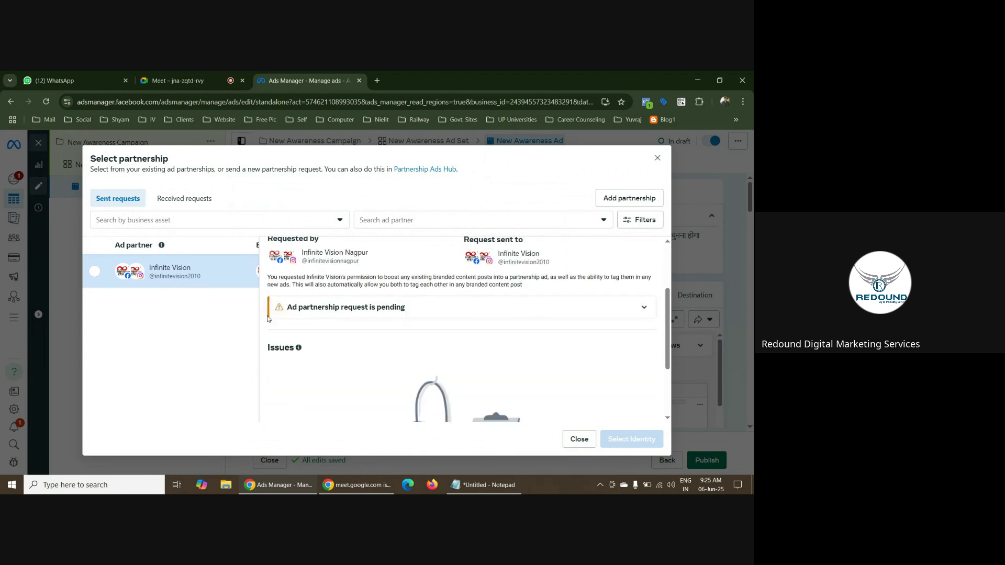
scroll(399, 307, up, 2)
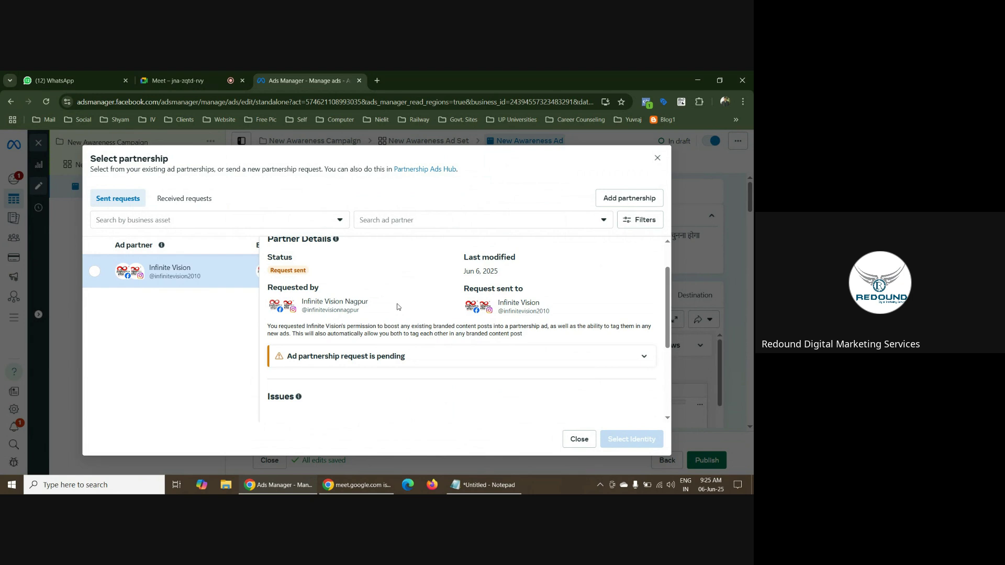
click(657, 158)
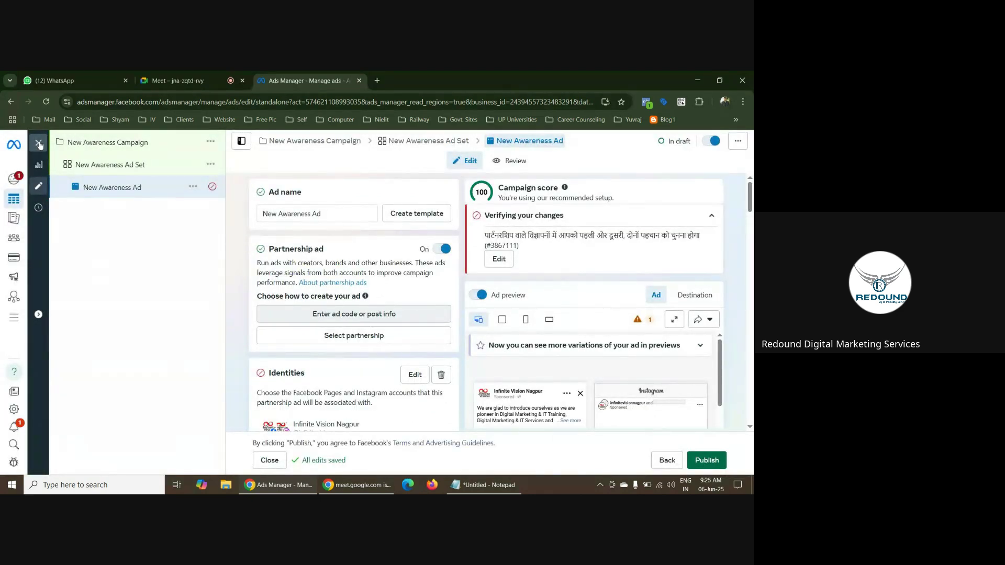
click(39, 145)
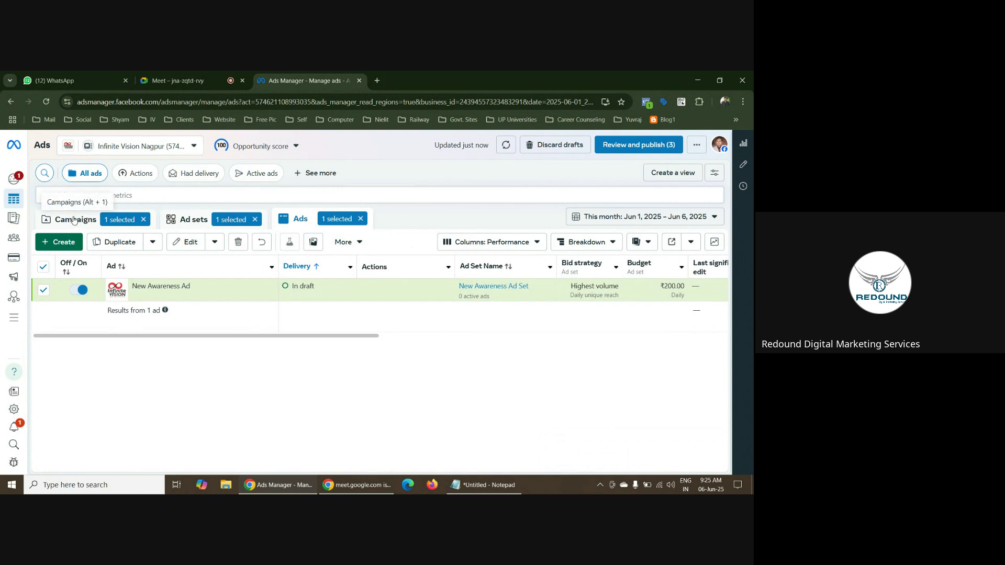
Open the business settings of the Infinite Vision portfolio from the list of business portfolios
click(193, 147)
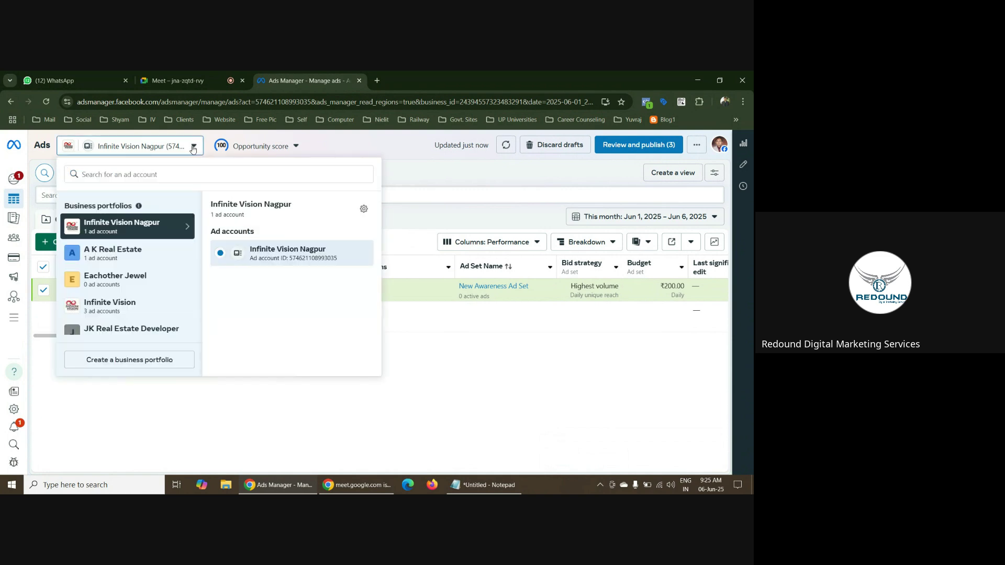
scroll(131, 257, down, 1)
click(131, 257)
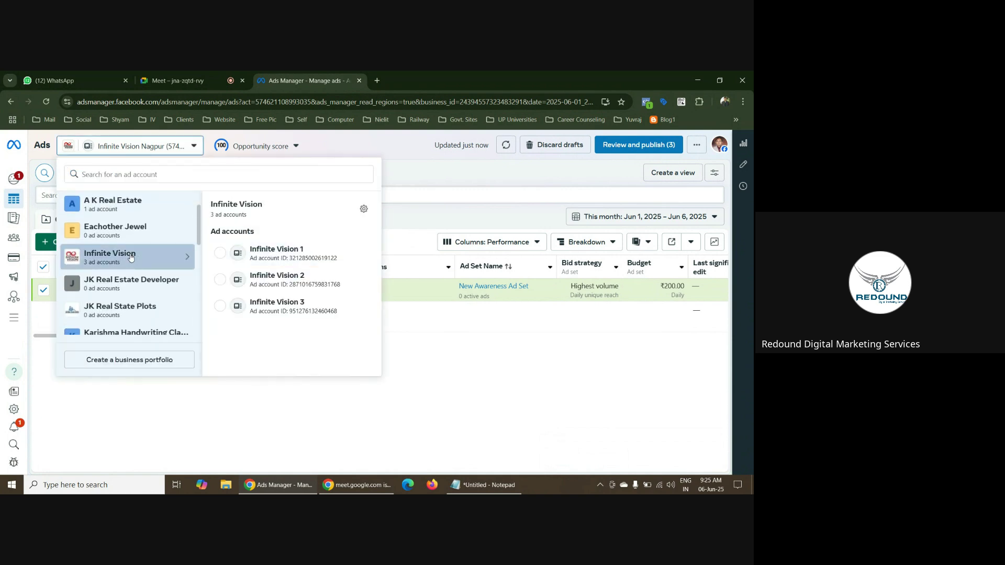
click(363, 211)
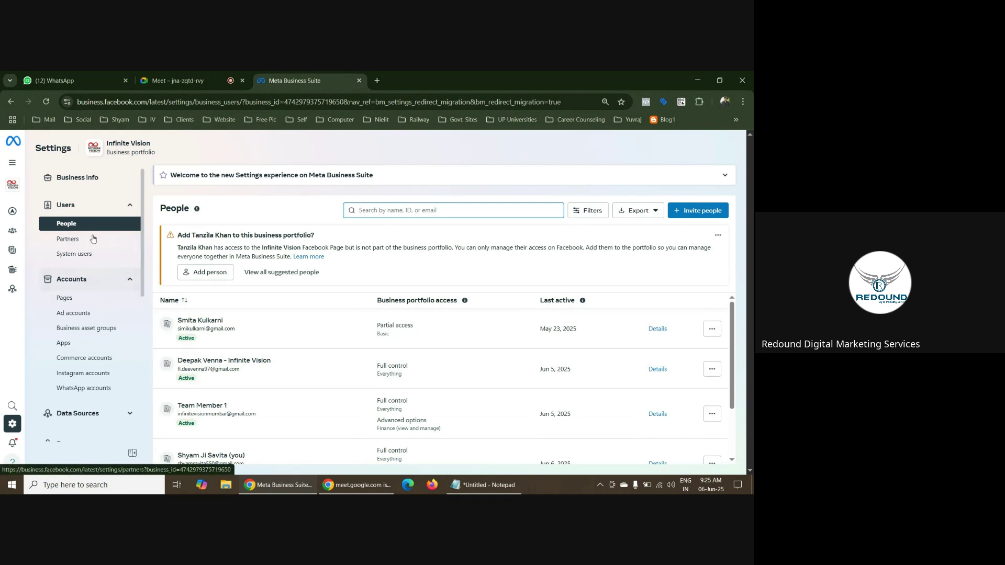
Check the portfolio's frequently used requests, going through the pending, completed, expired and all lists
scroll(95, 246, down, 3)
scroll(95, 246, down, 1)
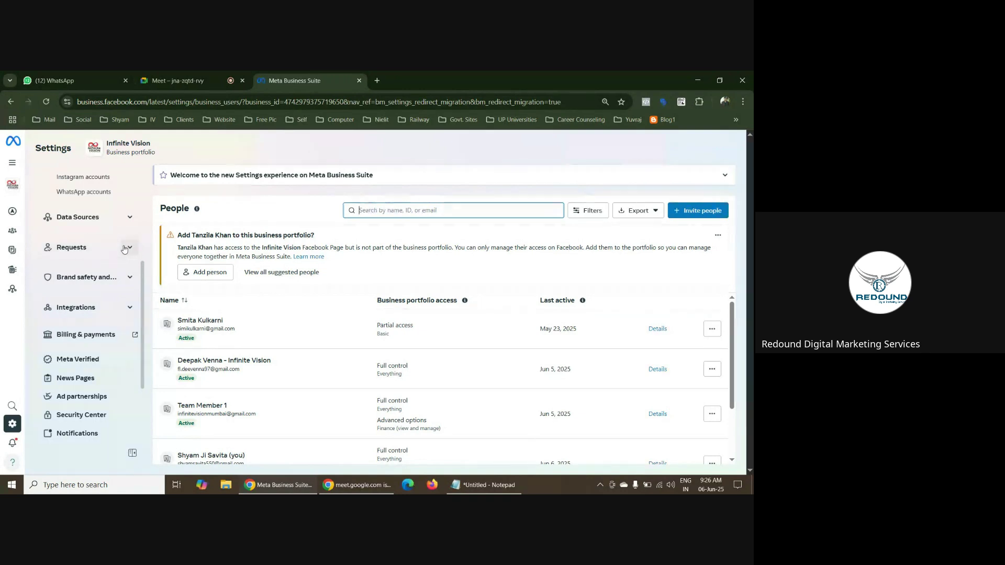
click(112, 247)
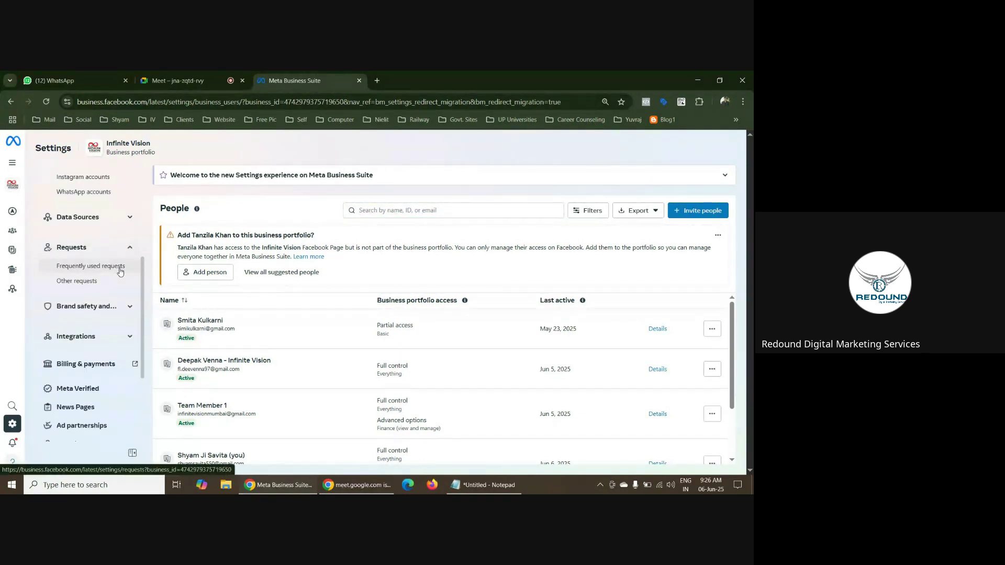
click(119, 270)
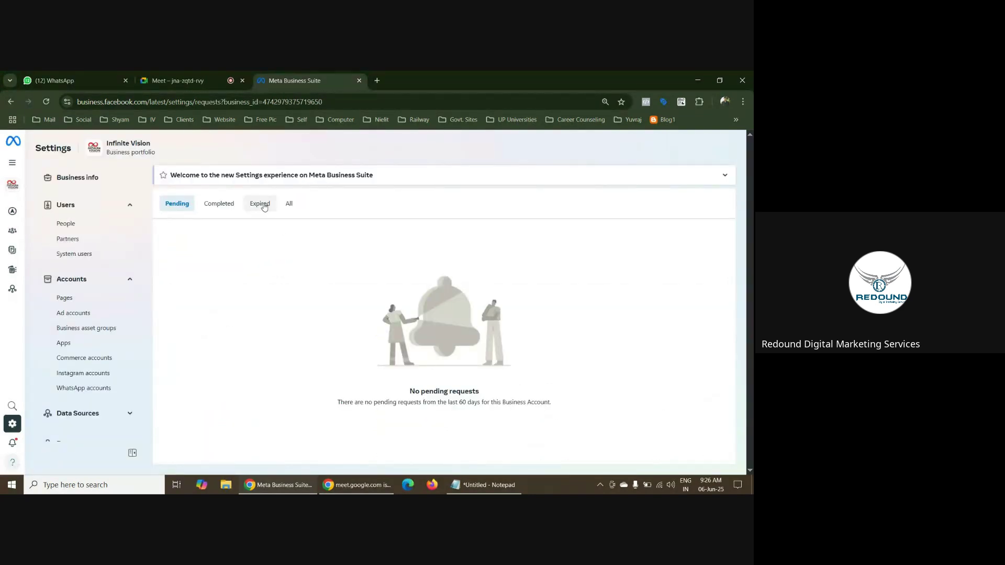
click(219, 208)
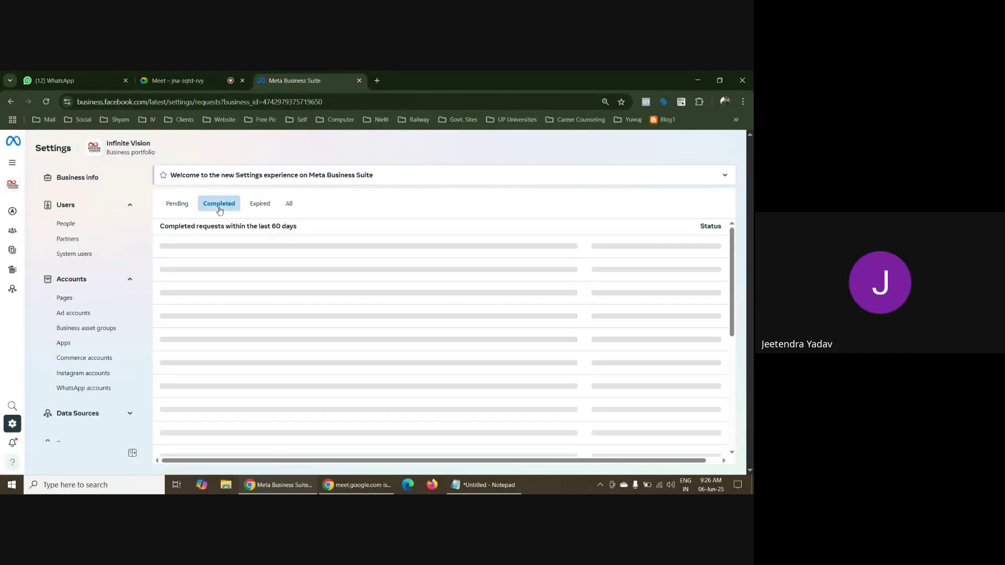
click(261, 205)
click(289, 205)
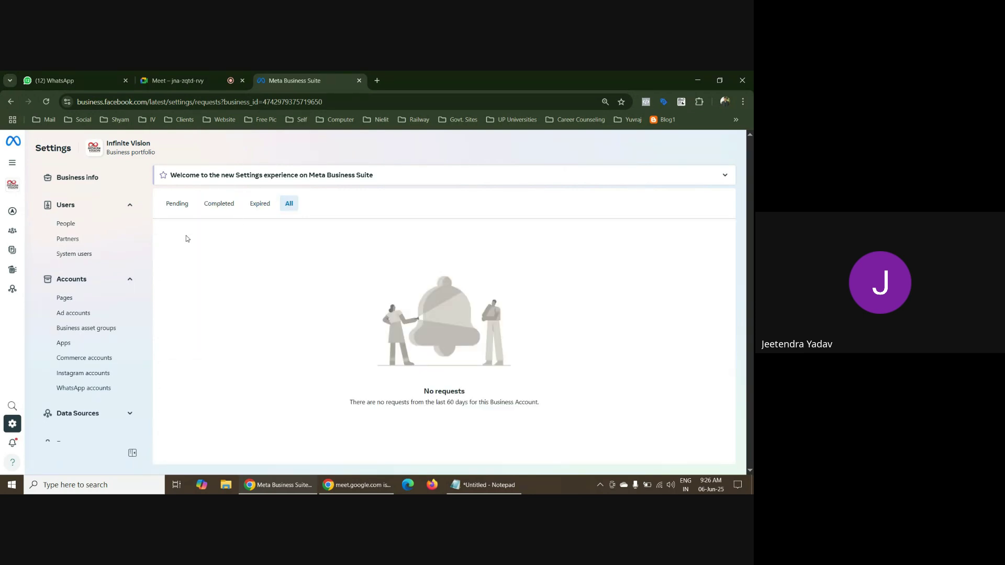
Open the portfolio's other requests to view the received ones
scroll(126, 274, down, 2)
scroll(127, 275, down, 2)
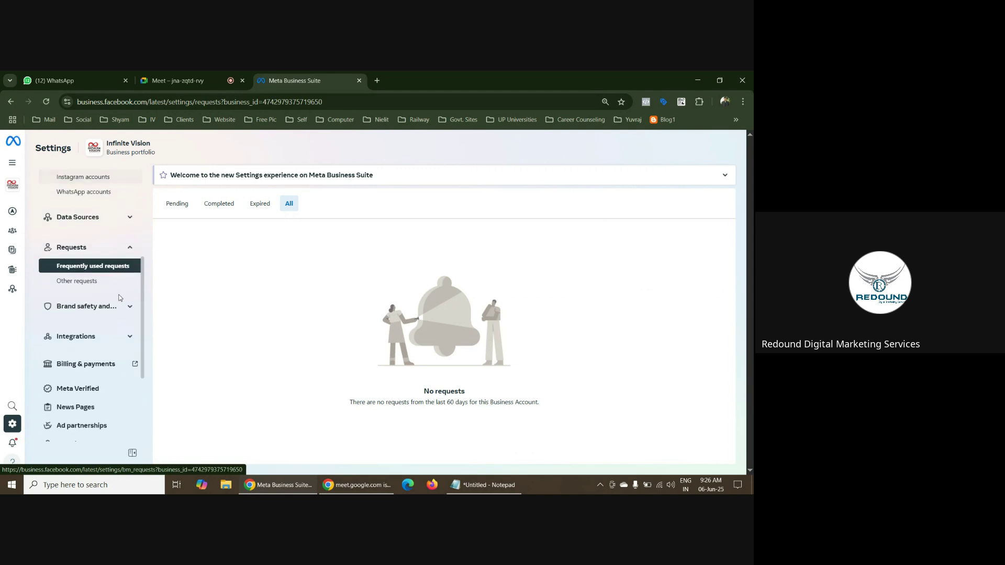
click(76, 282)
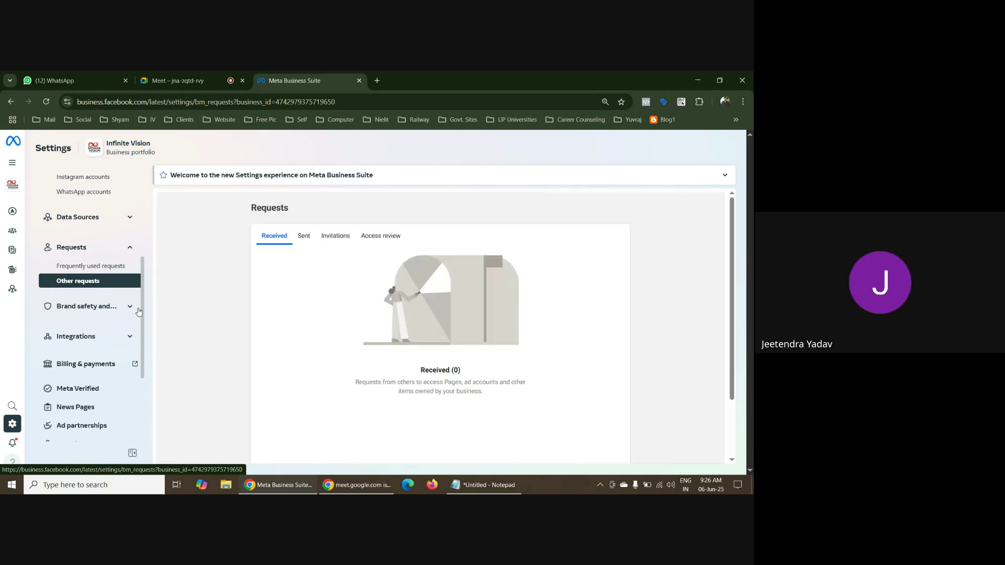
Switch to Google Meet, mute the participant who is speaking, and return to Meta Business Suite
click(204, 81)
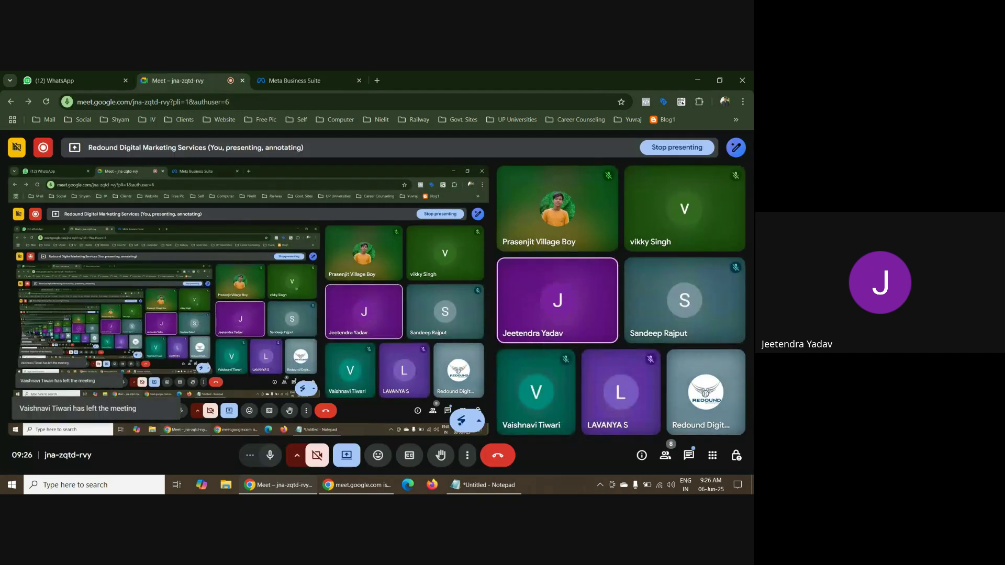
click(558, 303)
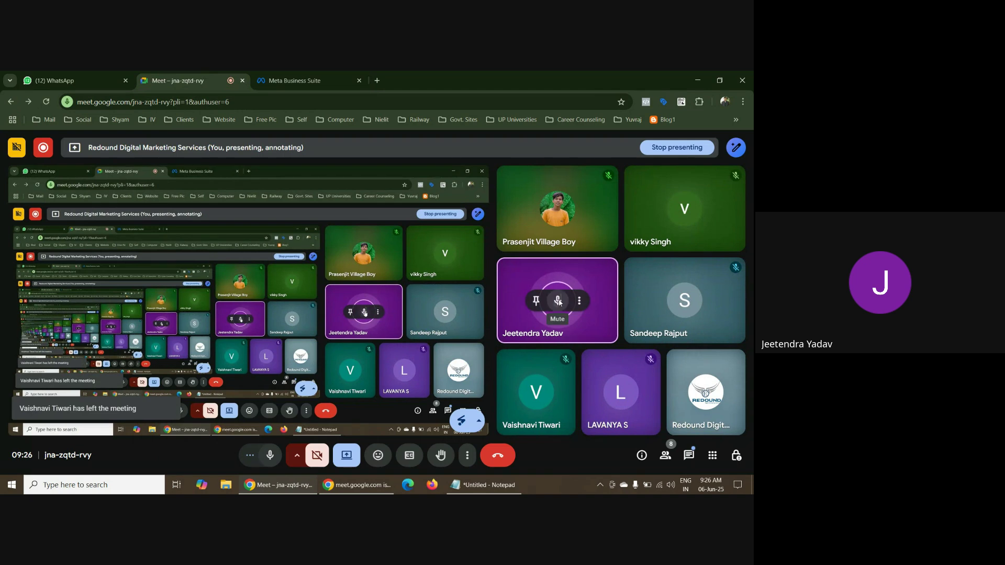
click(446, 322)
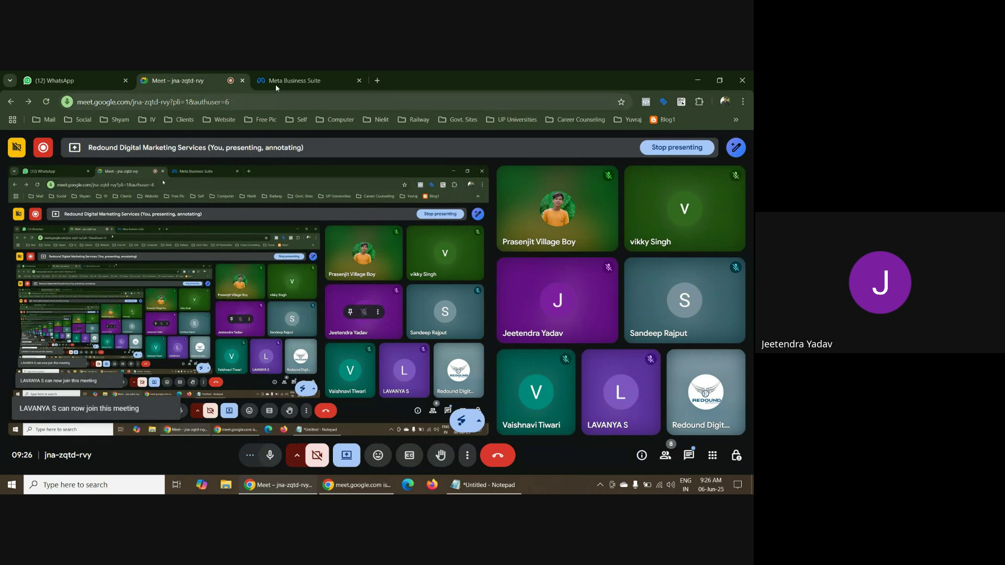
click(295, 80)
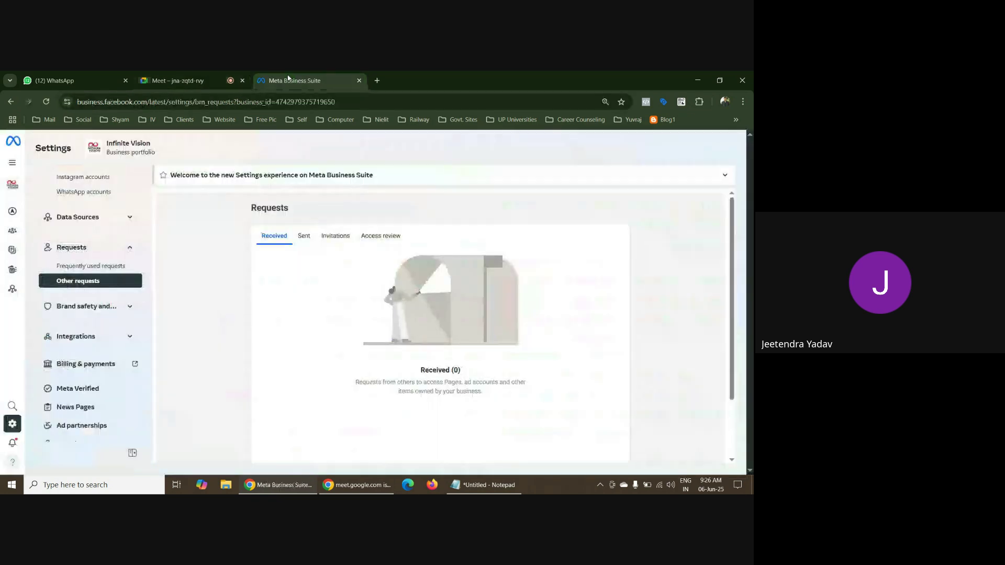
Check the sent requests, the invitations and the access reviews among the other requests
click(306, 238)
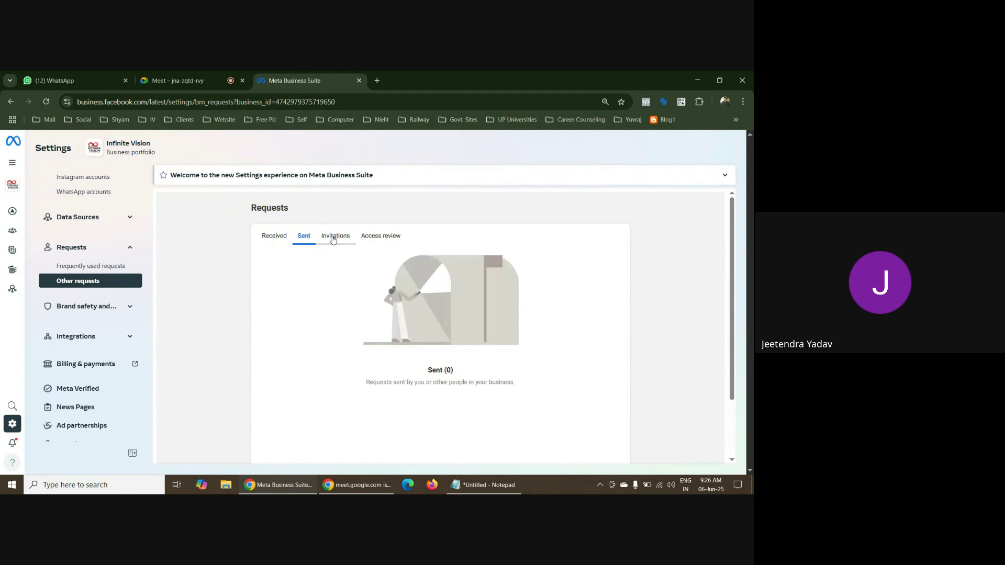
click(337, 238)
click(381, 238)
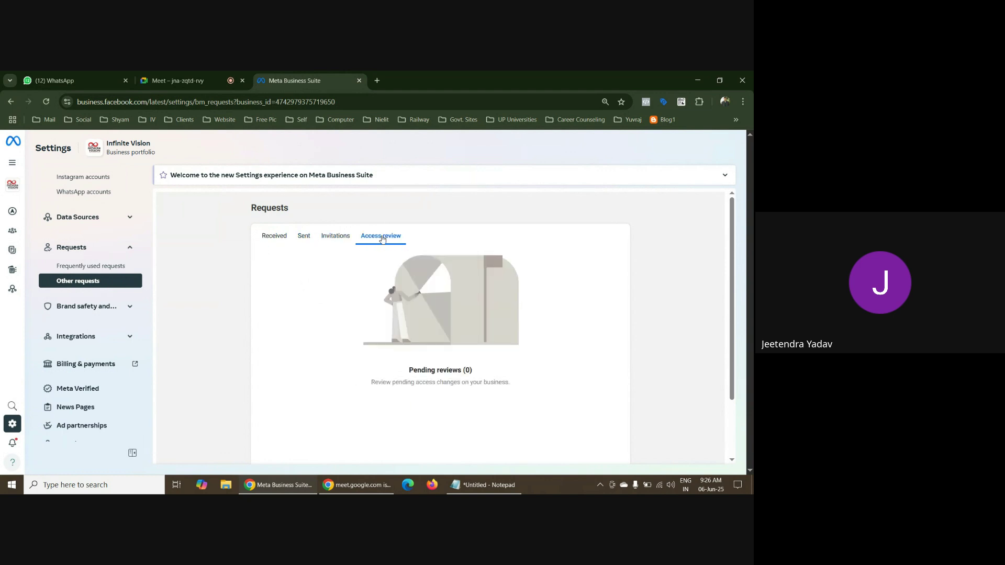
Open Infinite Vision's ad partnerships in Partnership Ads Hub and get past the welcome message
scroll(94, 317, down, 1)
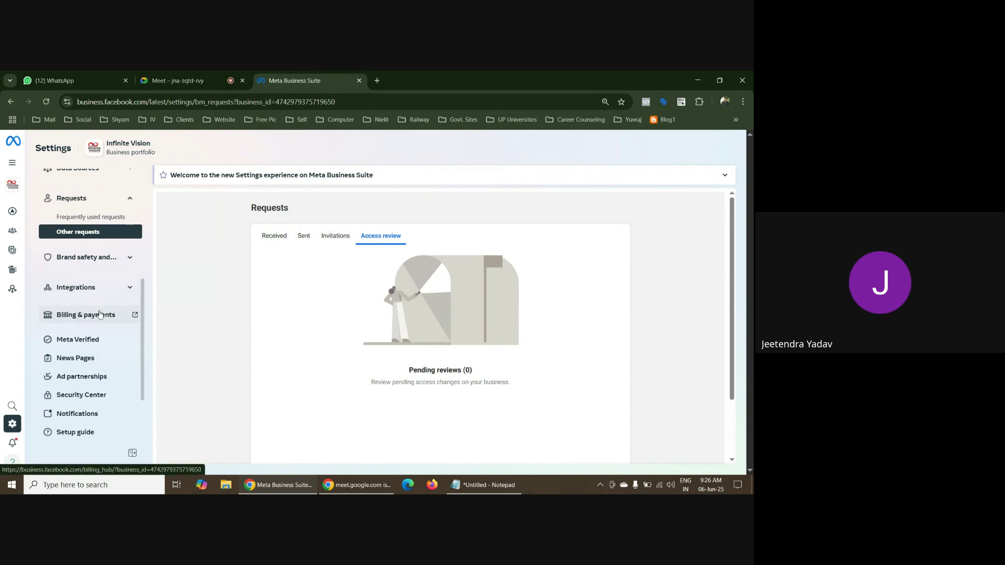
scroll(101, 314, down, 1)
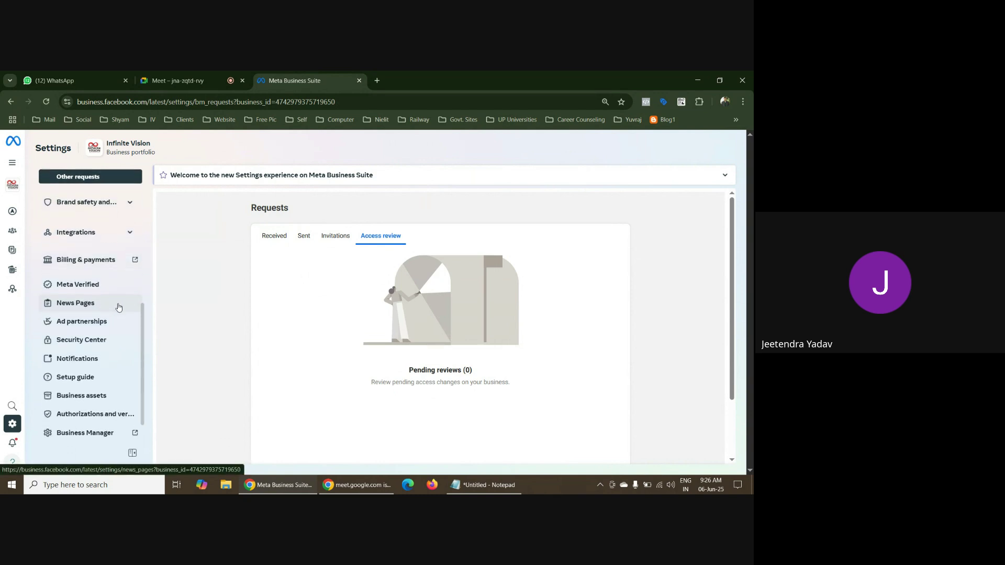
scroll(117, 306, down, 1)
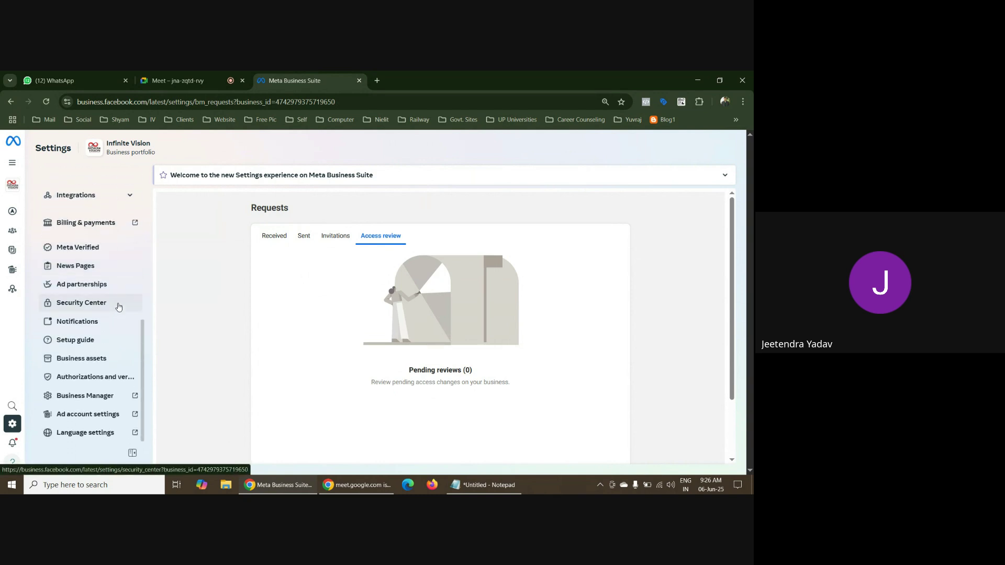
click(87, 286)
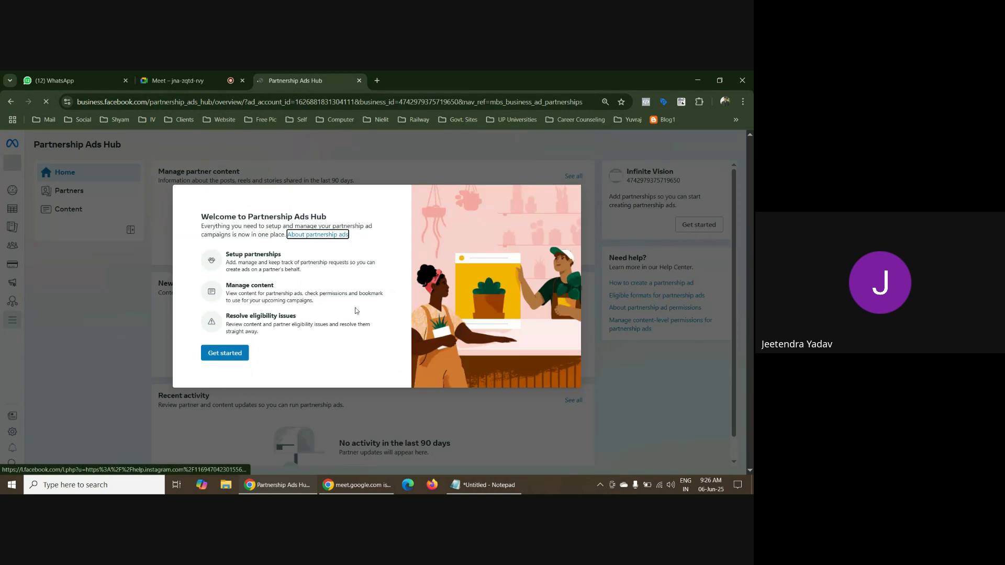
click(242, 353)
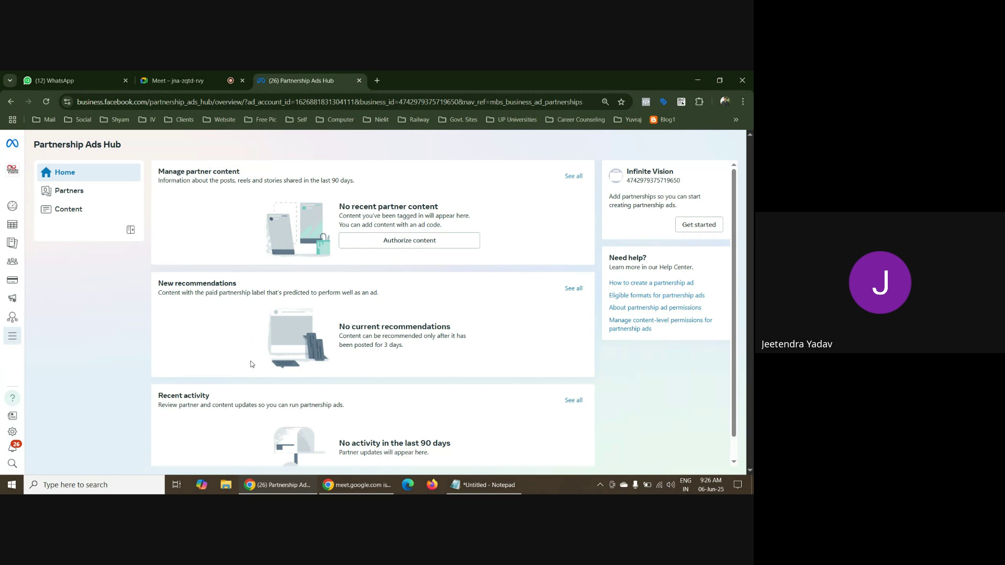
click(73, 192)
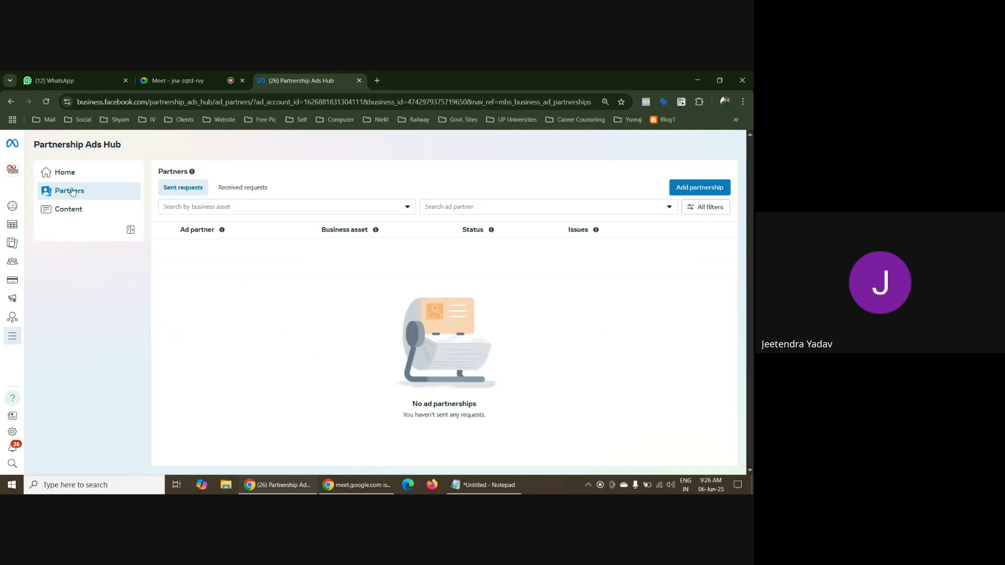
click(253, 188)
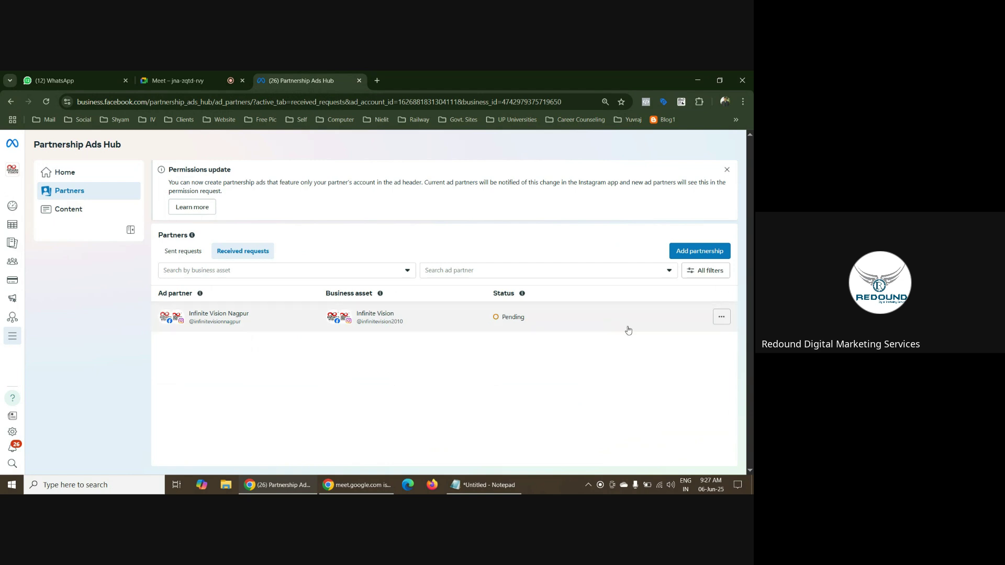
click(721, 318)
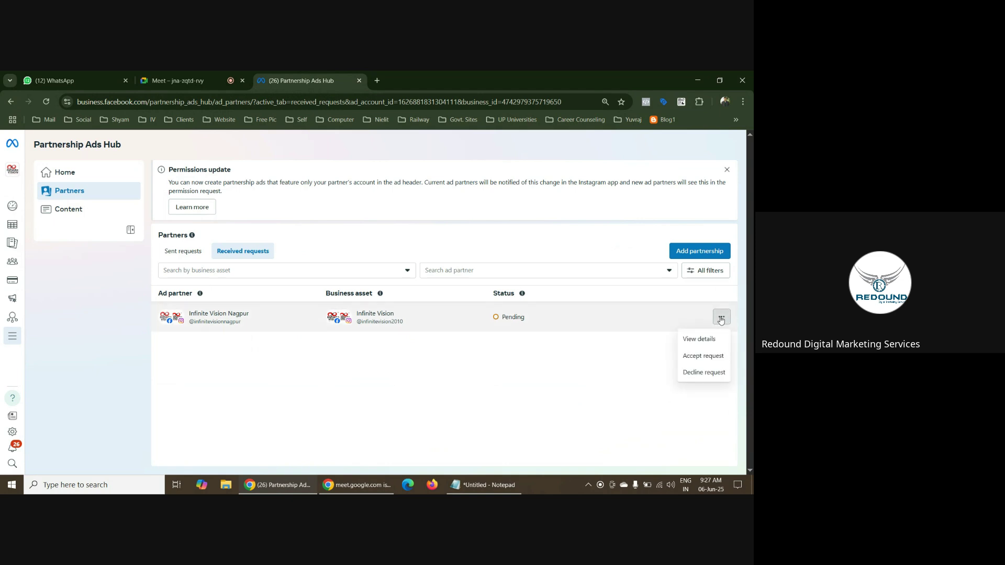
click(717, 355)
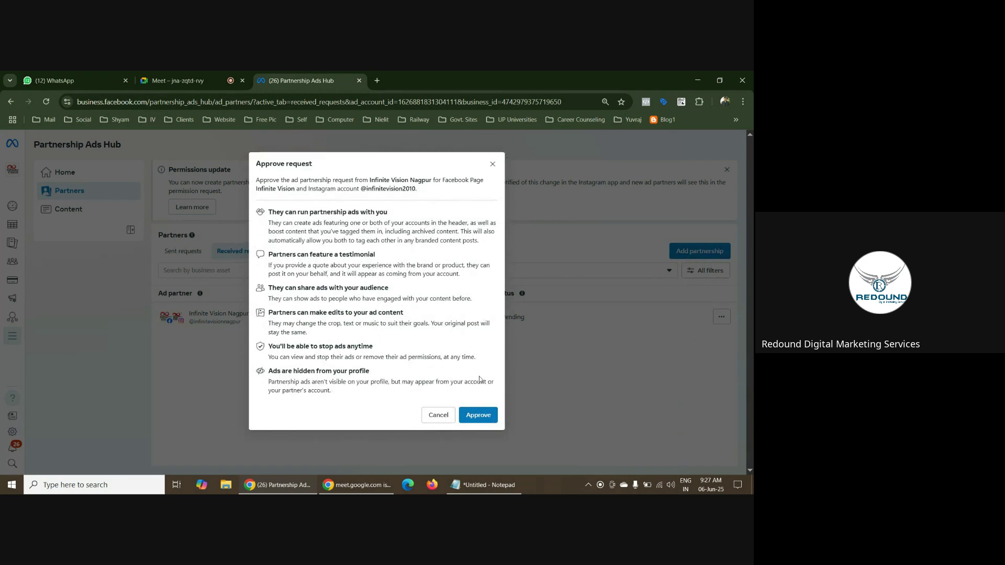
click(489, 415)
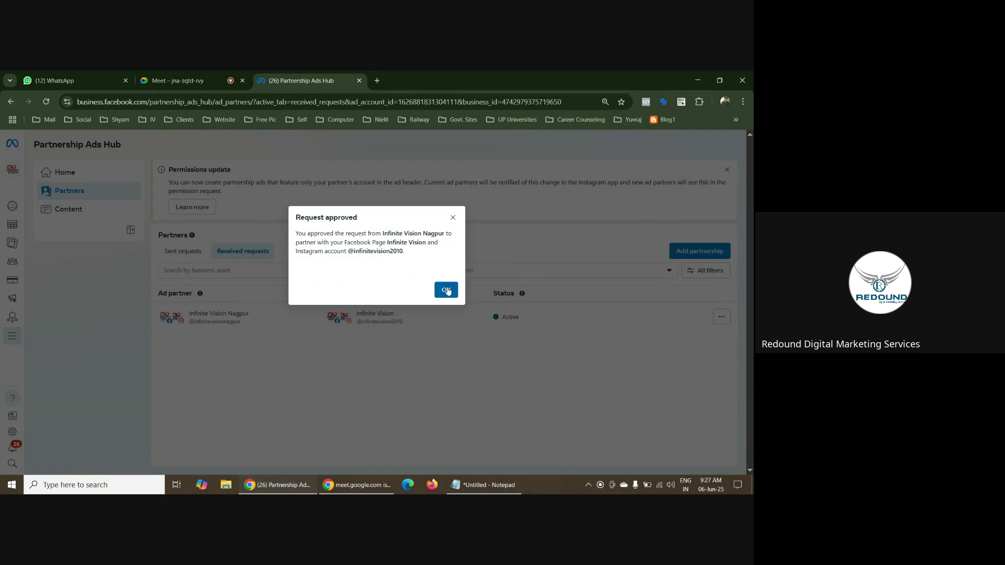
click(446, 290)
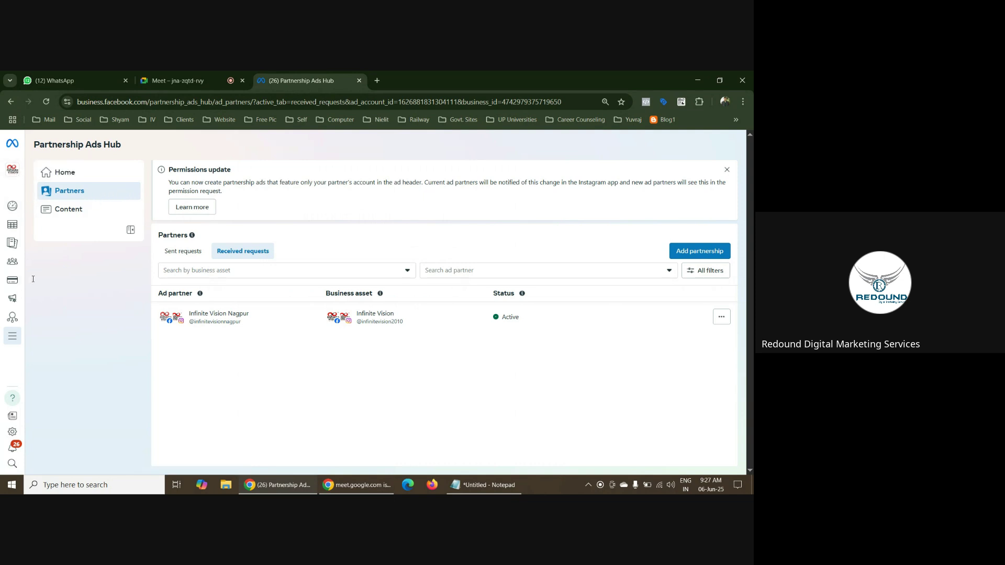
click(33, 334)
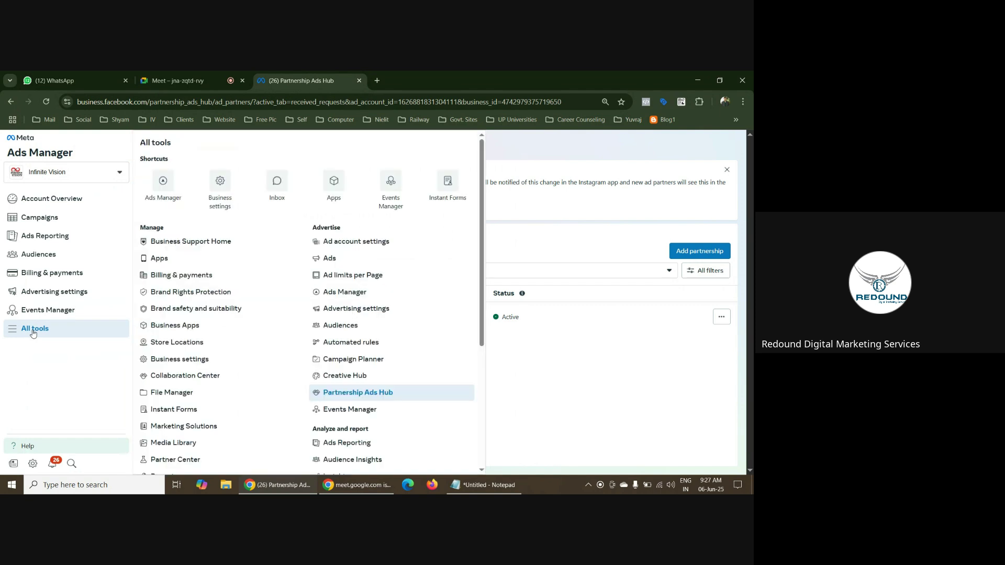
scroll(396, 333, down, 2)
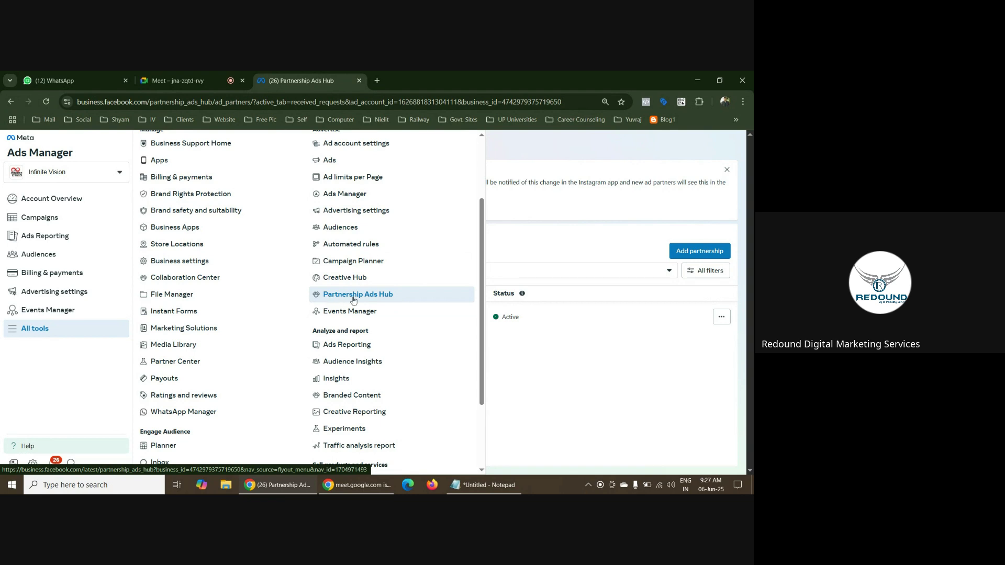
click(587, 343)
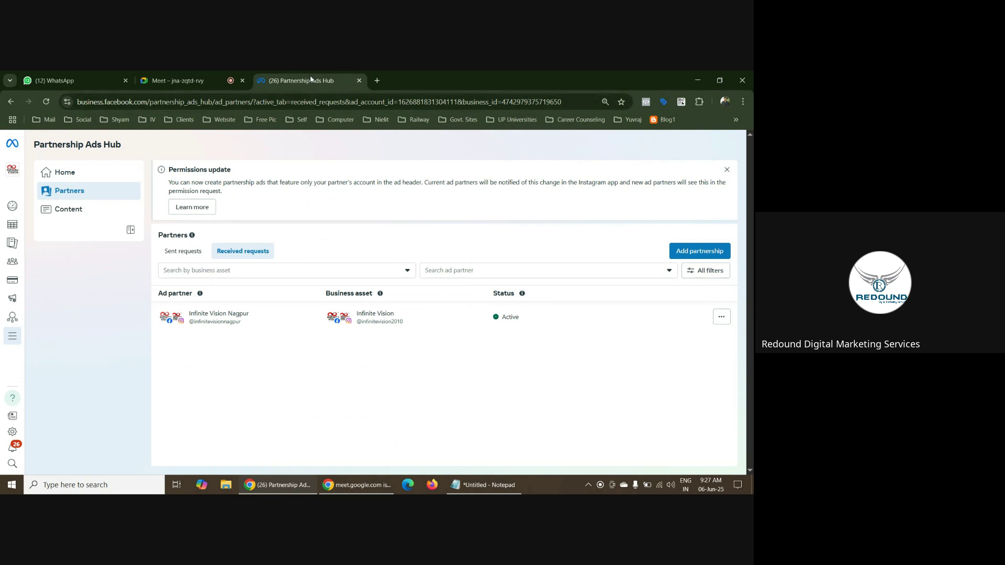
Go to the campaigns in Ads Manager and switch to the Infinite Vision Nagpur ad account
mouse_move(12, 246)
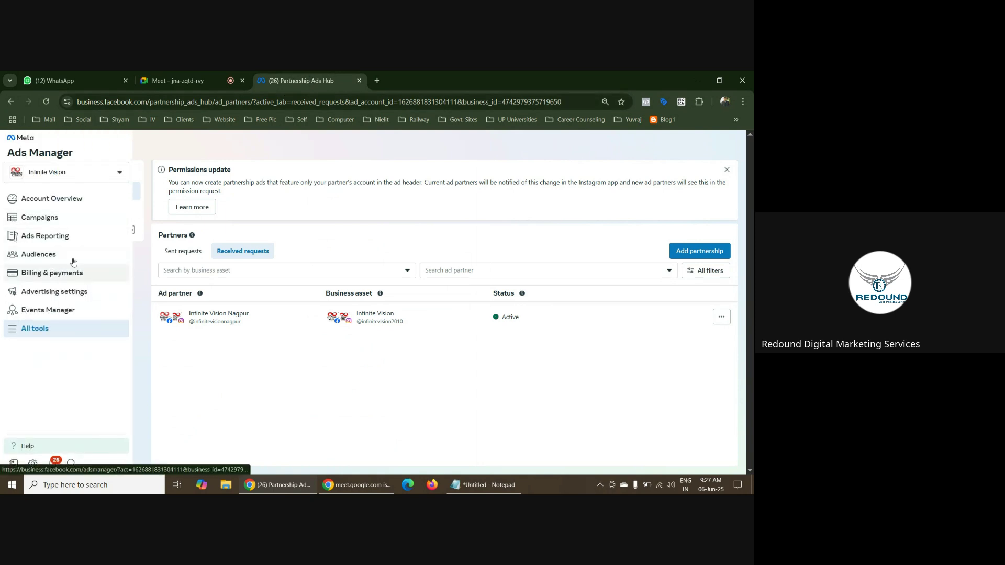
click(64, 219)
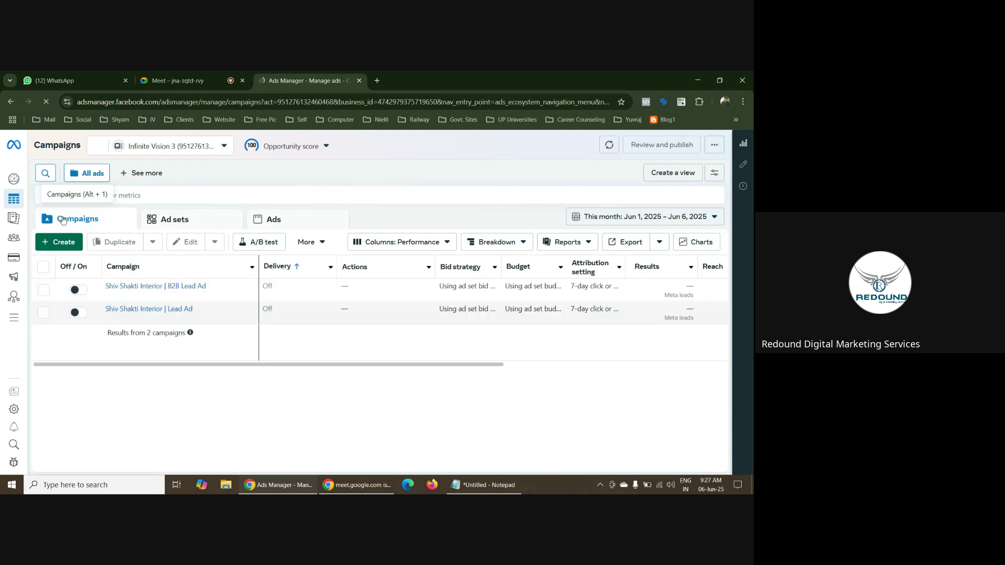
click(216, 147)
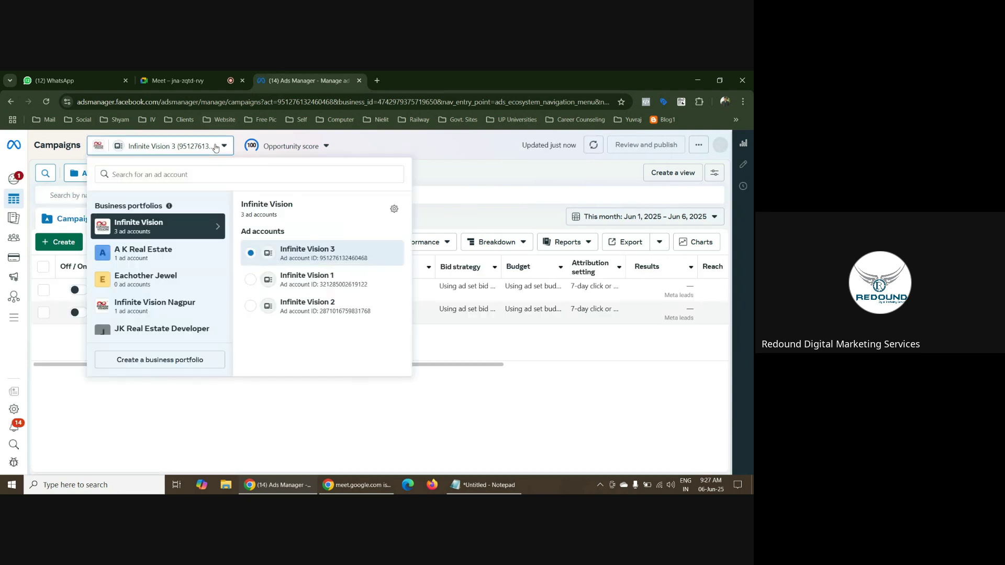
click(180, 308)
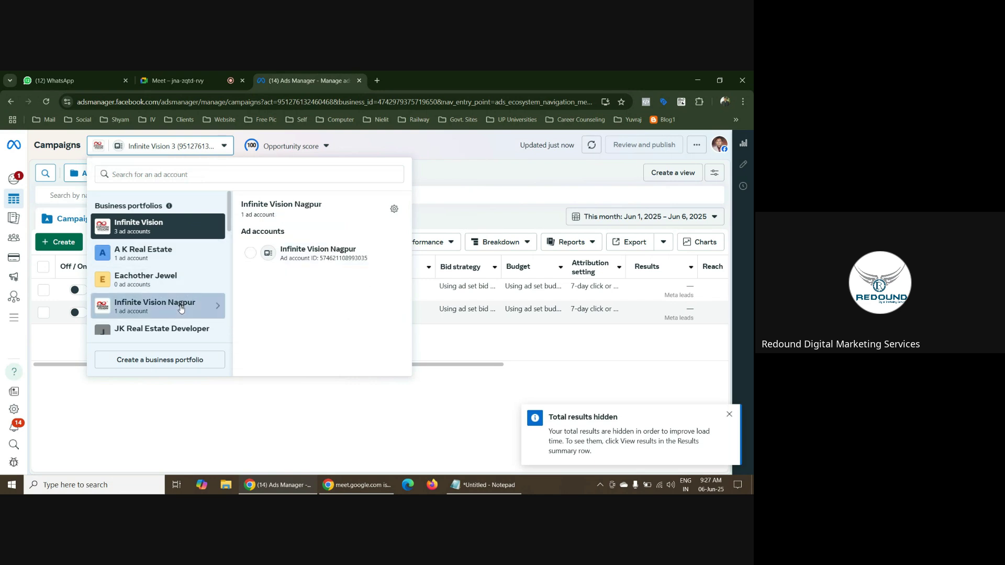
click(251, 259)
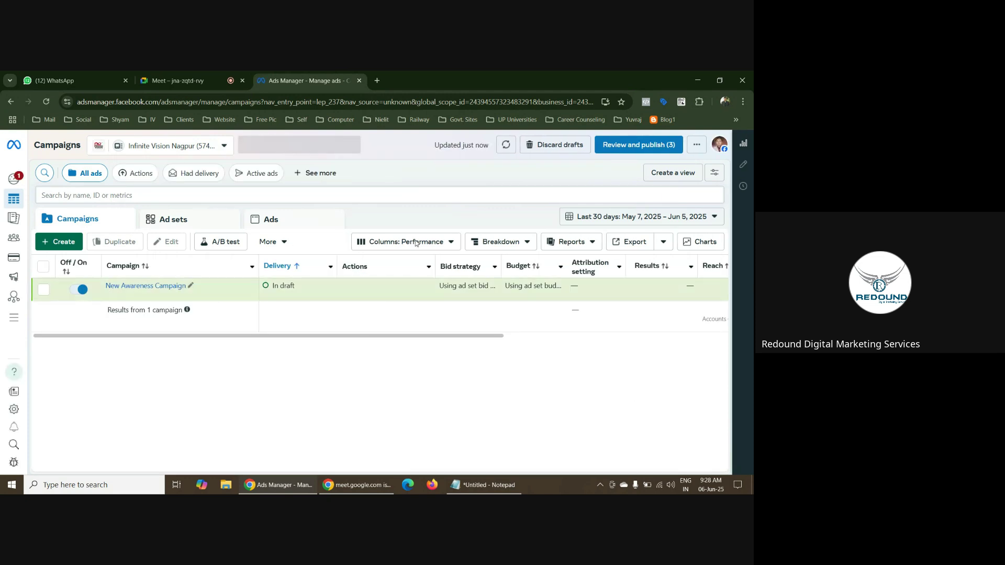
Open the New Awareness Ad draft for editing and go to its partnership identities
click(288, 222)
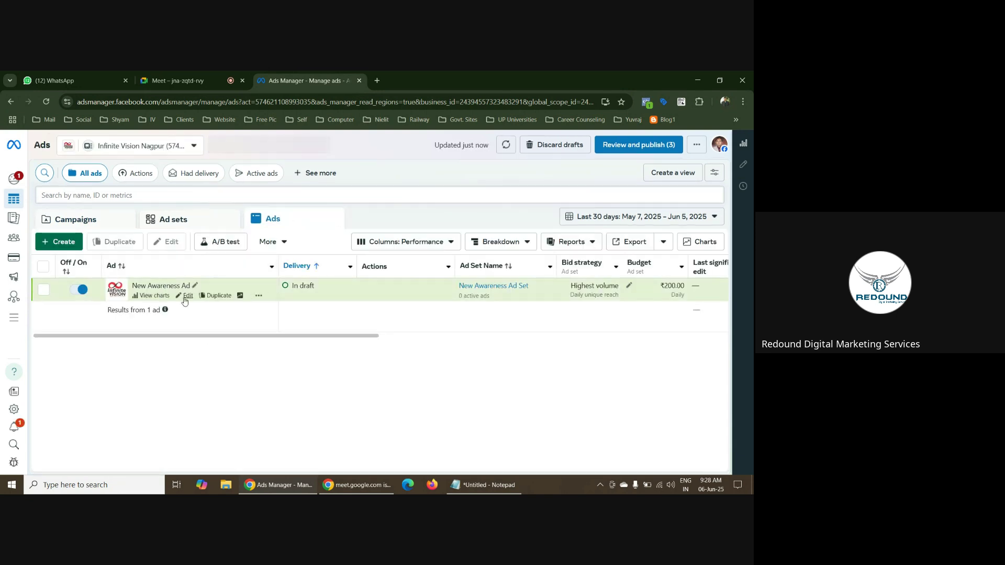
click(187, 296)
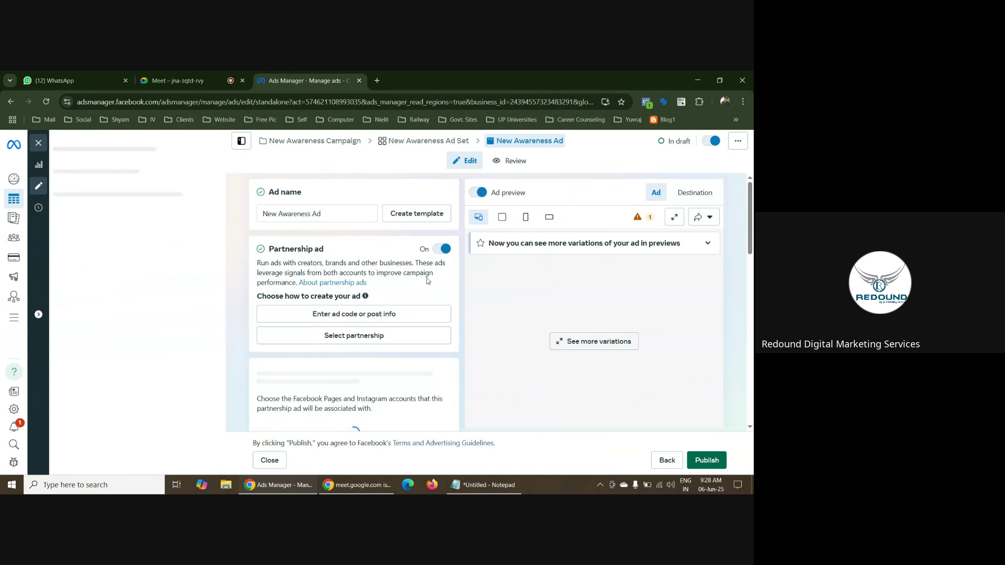
scroll(460, 283, down, 3)
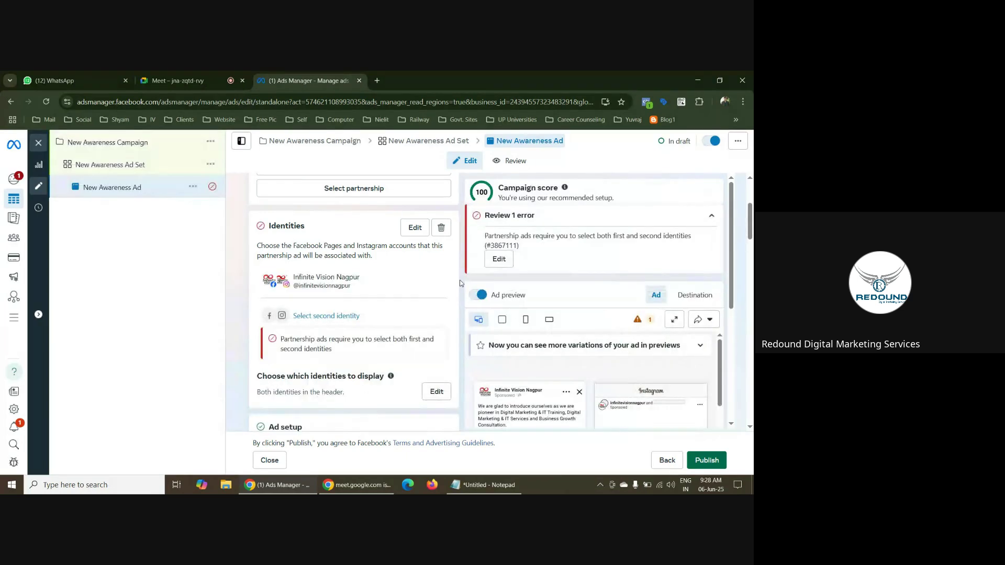
scroll(416, 284, down, 1)
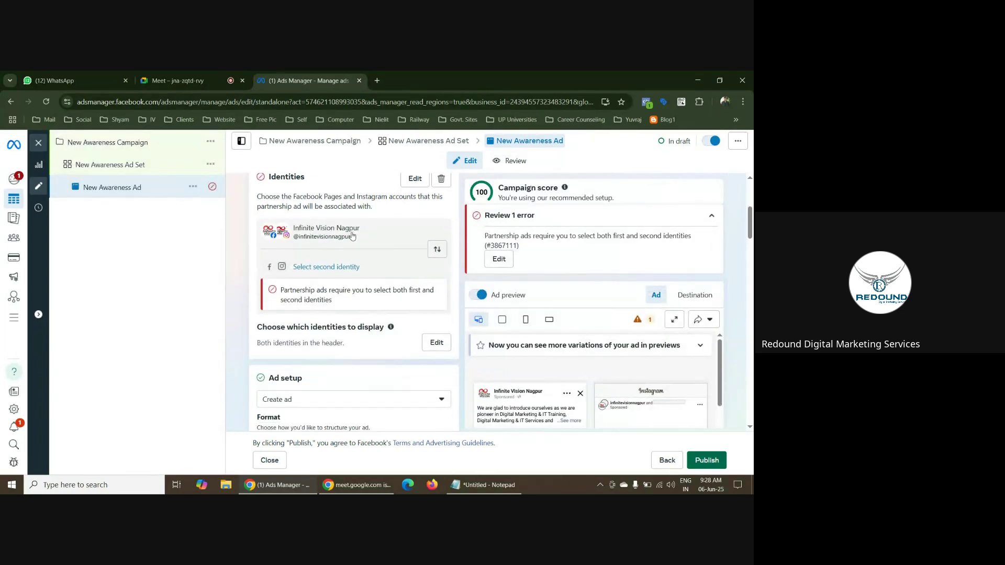
Set the partnership ad's second identity to the Infinite Vision Facebook Page with the infinitevision2010 Instagram account
click(323, 267)
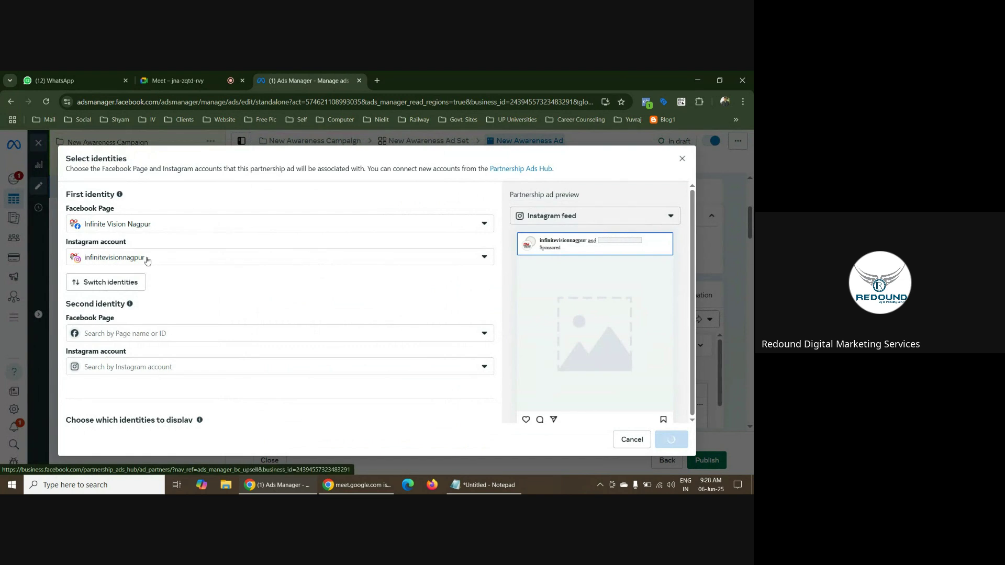
click(127, 335)
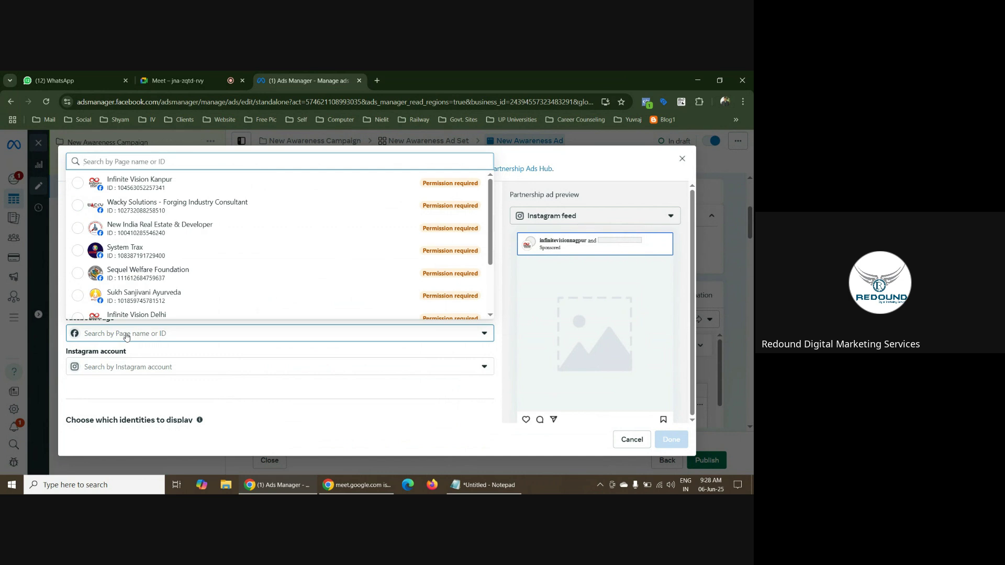
text(inf)
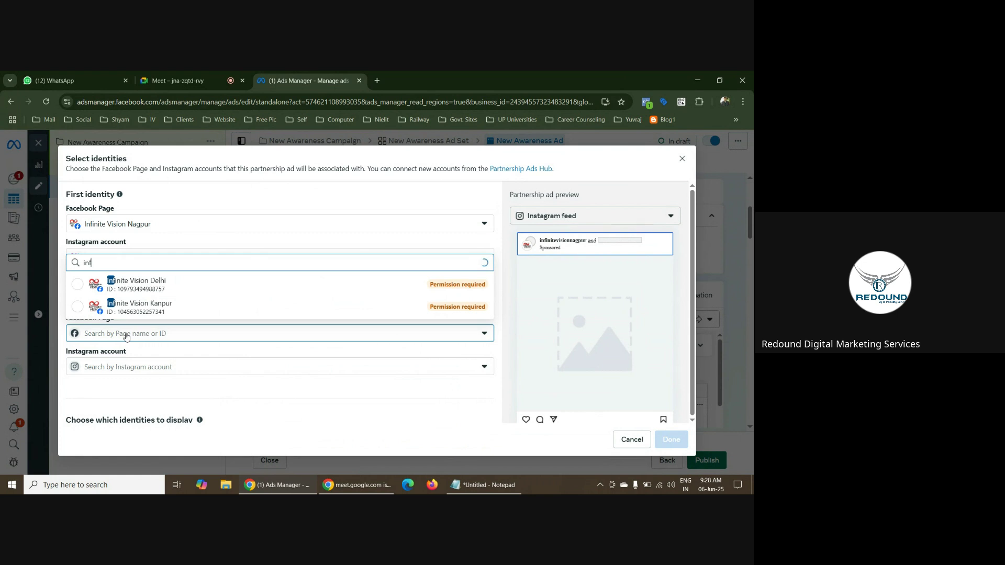
text(inite vision)
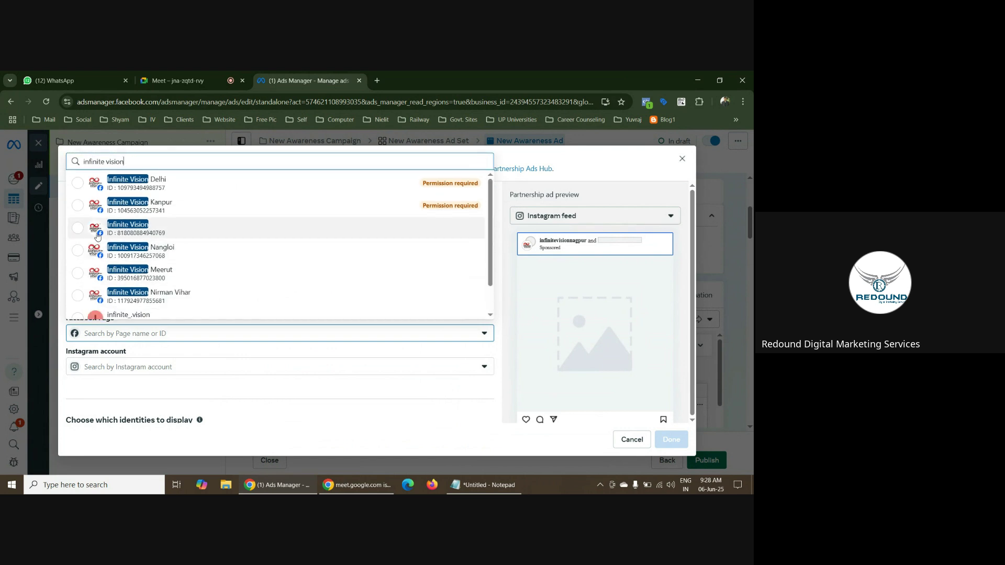
click(77, 228)
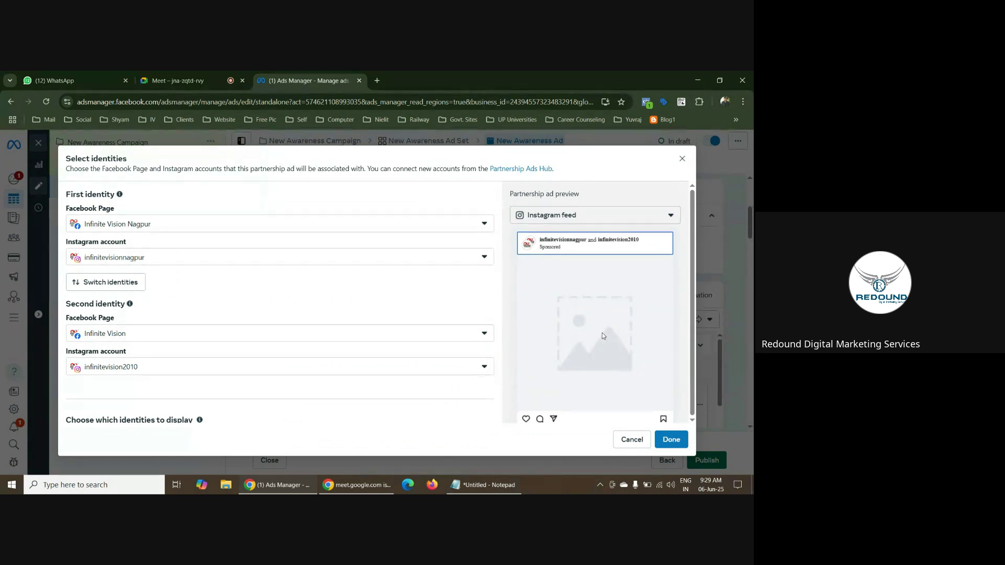
scroll(569, 239, down, 1)
click(671, 441)
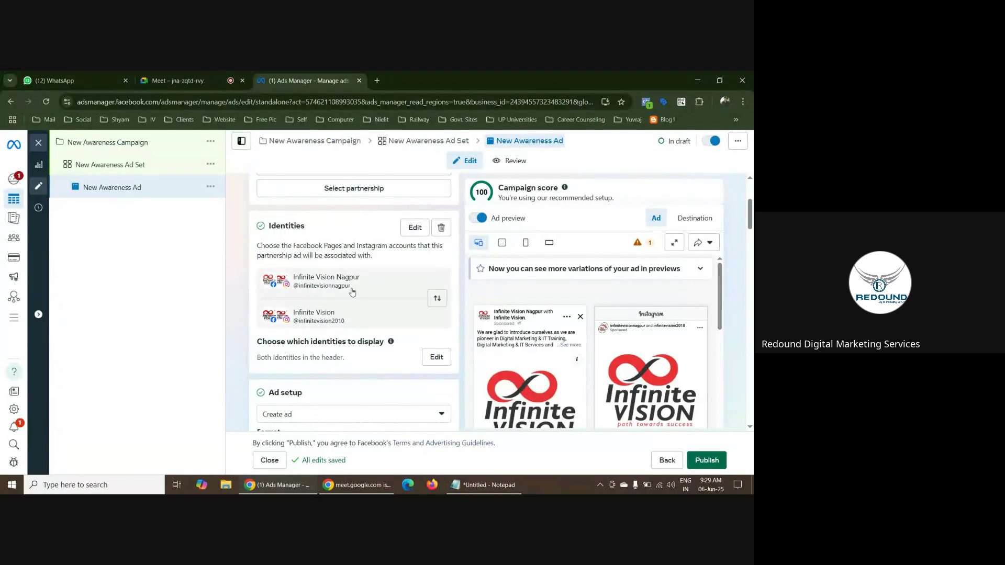
Review the ad's partnership setting, identities, format options, destination and ad previews
scroll(437, 291, up, 2)
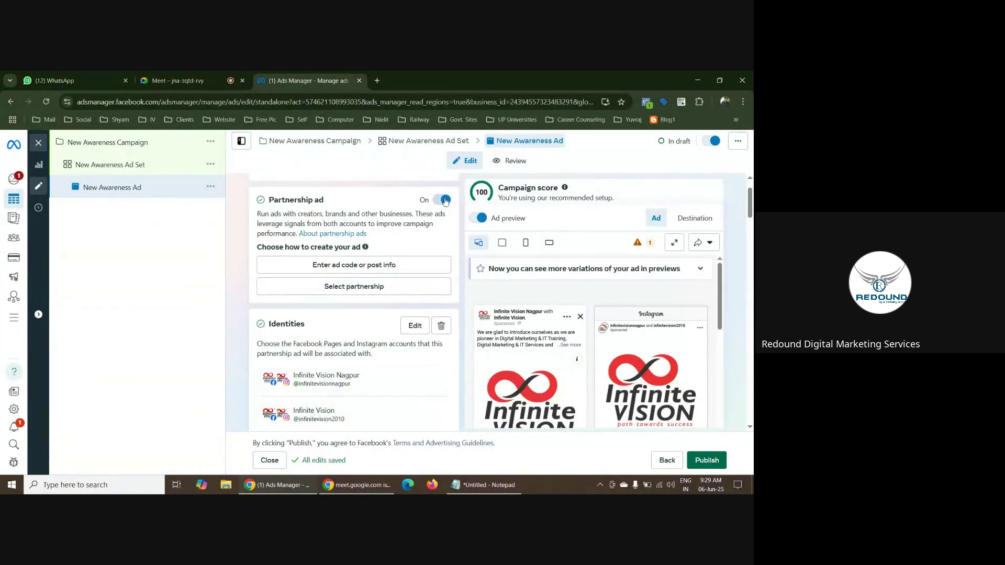
scroll(335, 272, down, 5)
scroll(341, 226, up, 2)
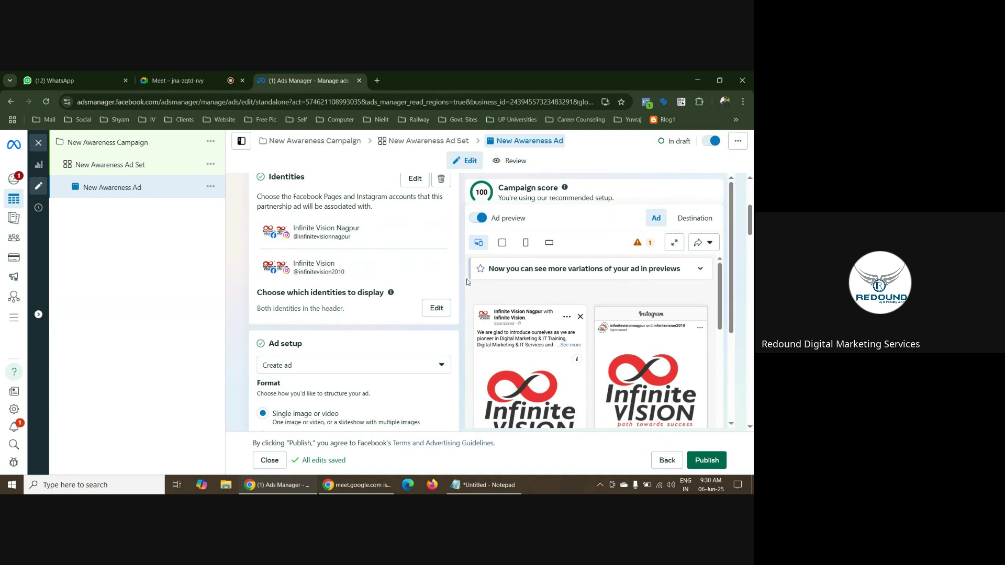
scroll(468, 282, down, 3)
scroll(346, 314, down, 1)
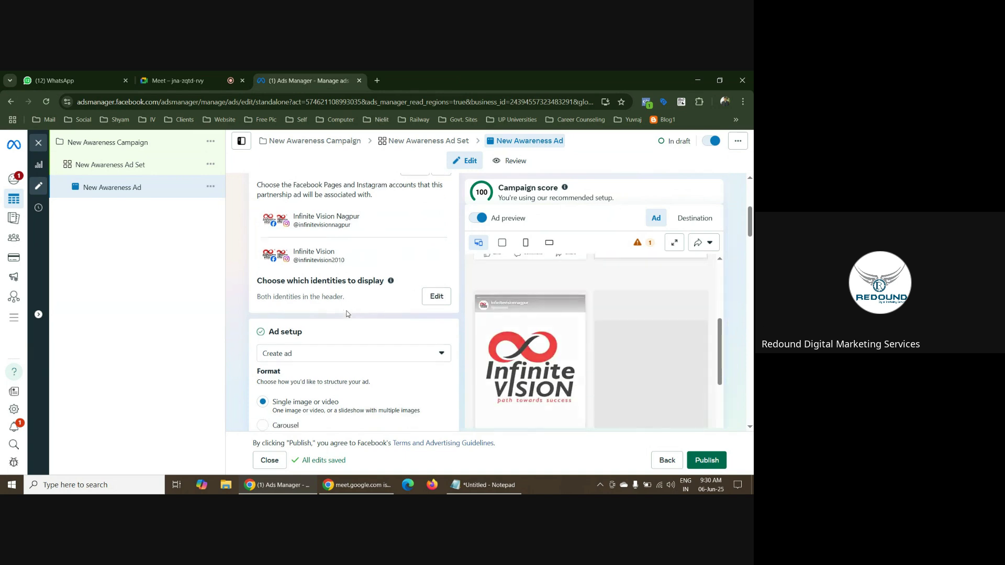
scroll(346, 314, down, 3)
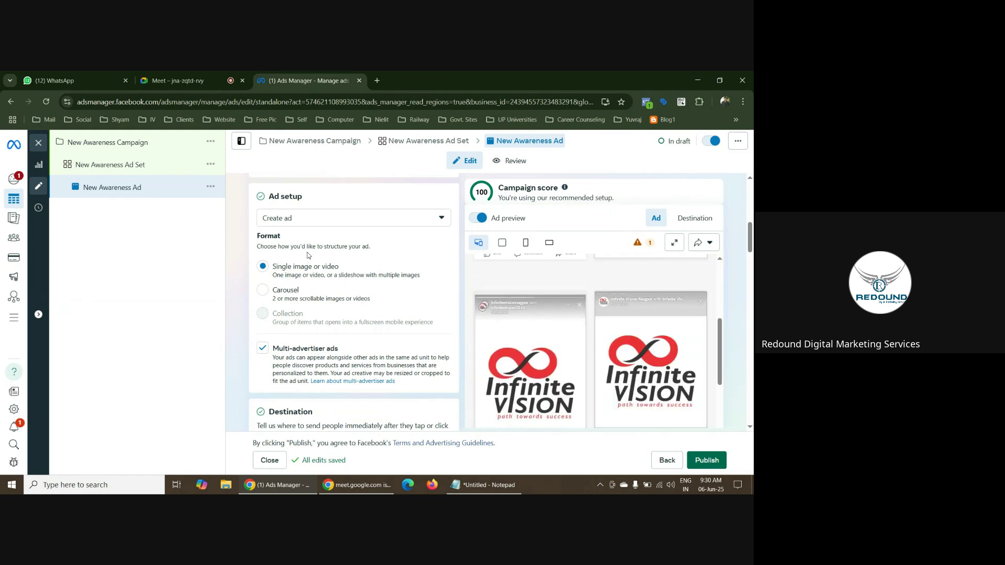
scroll(341, 243, down, 4)
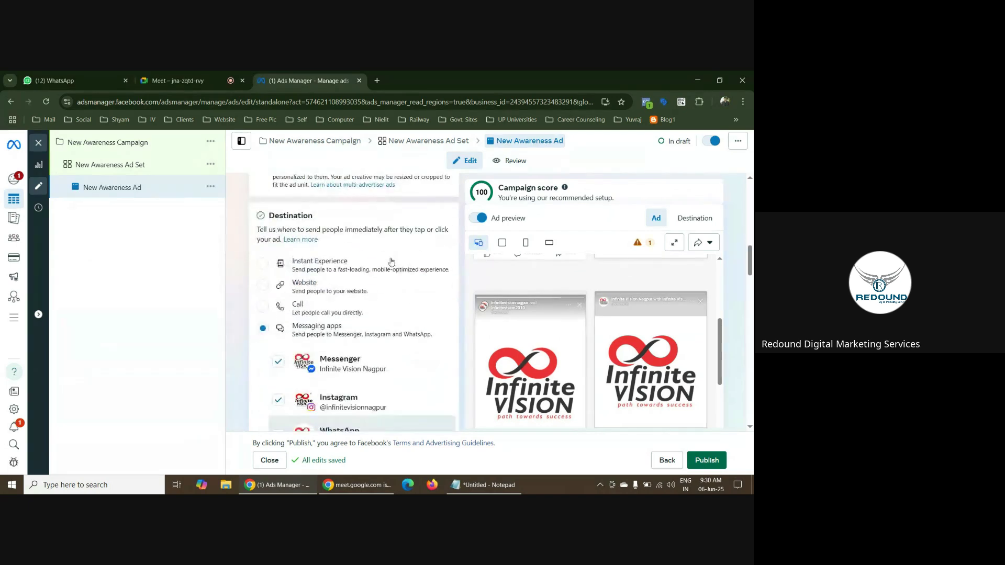
scroll(391, 262, down, 1)
scroll(391, 262, up, 7)
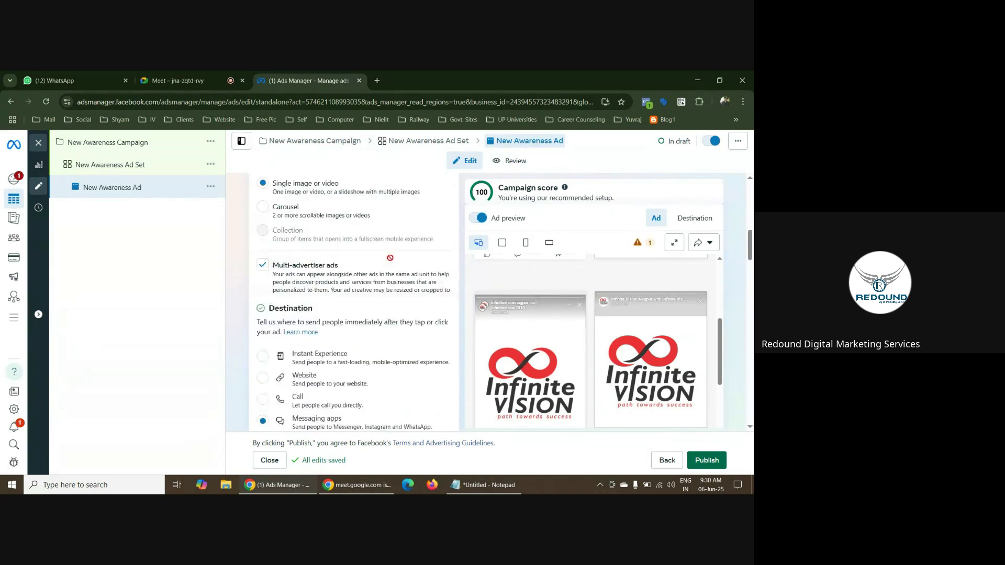
scroll(363, 348, down, 2)
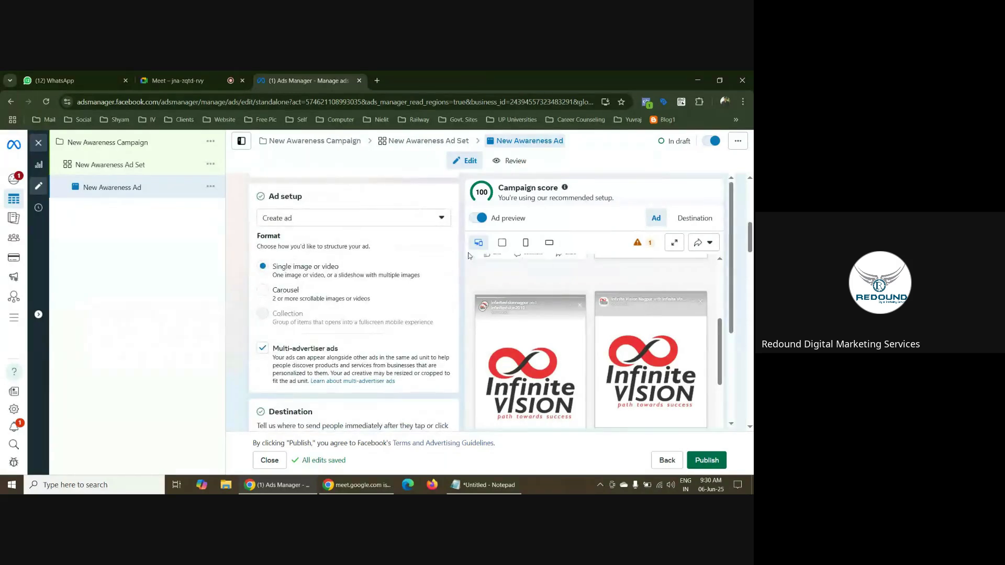
scroll(444, 276, up, 4)
scroll(445, 276, up, 4)
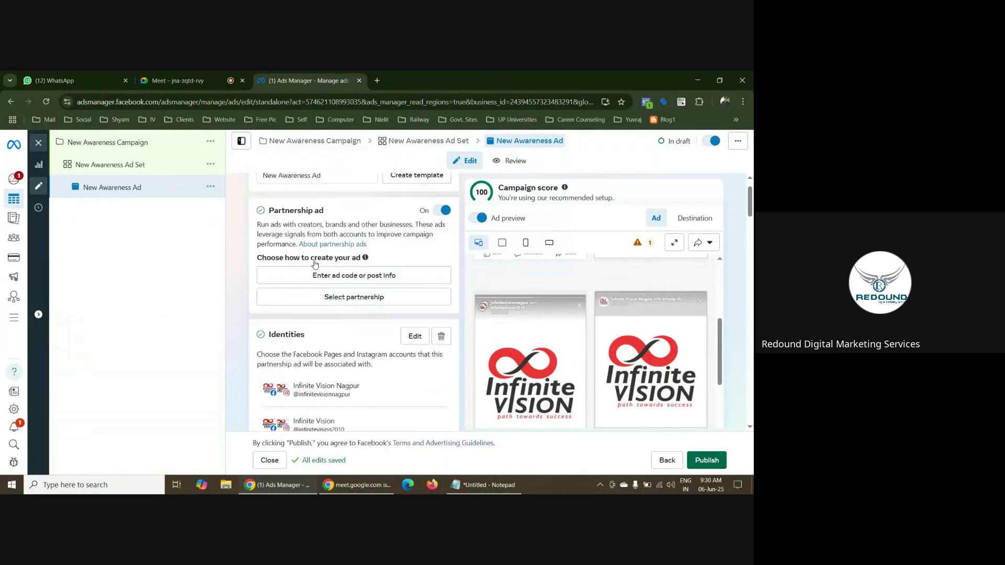
Look through the rest of the ad, including its messaging destinations, primary text, call to action, tracking and message template
scroll(378, 269, down, 3)
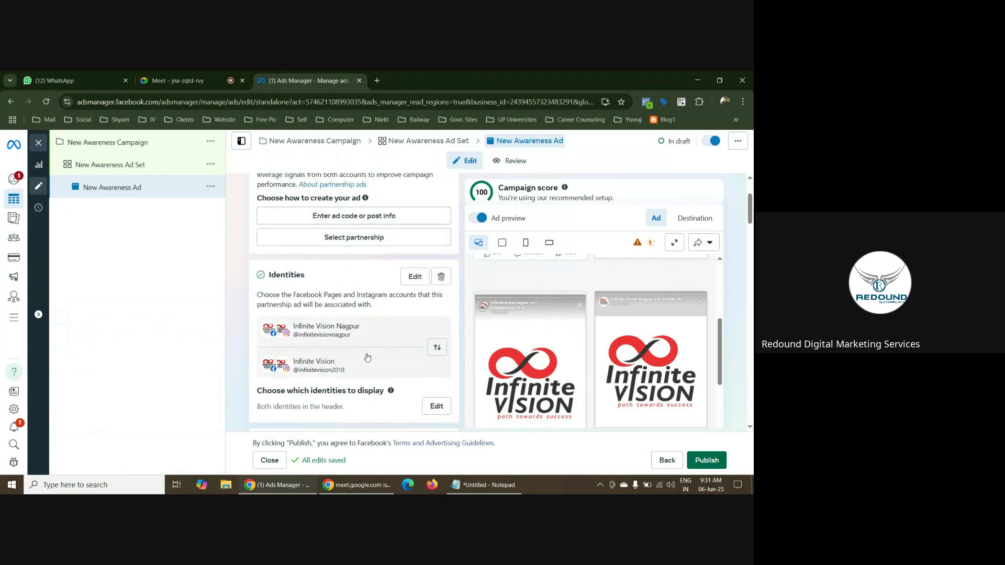
scroll(528, 279, down, 2)
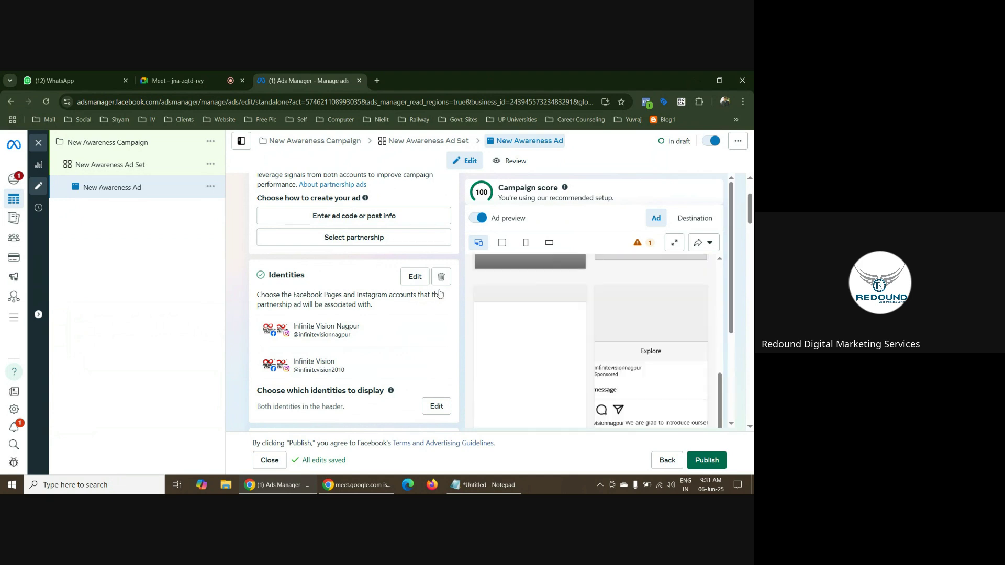
scroll(410, 313, down, 10)
scroll(411, 312, down, 12)
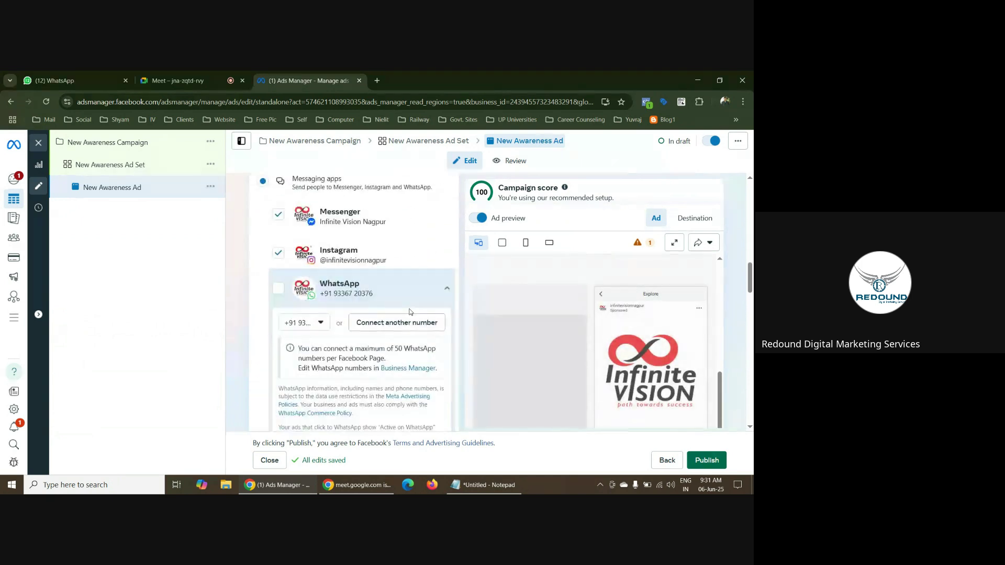
scroll(411, 309, down, 10)
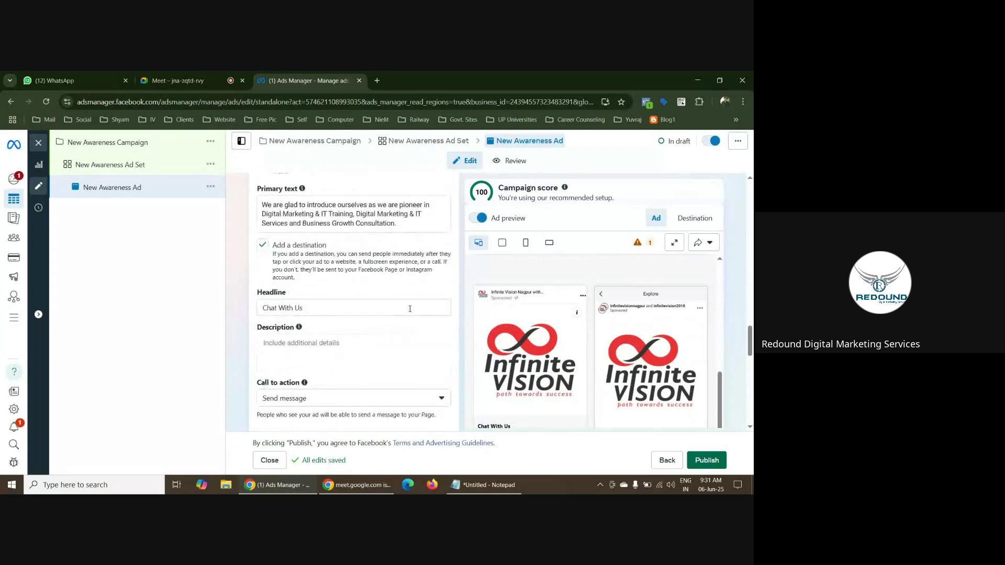
scroll(411, 312, down, 4)
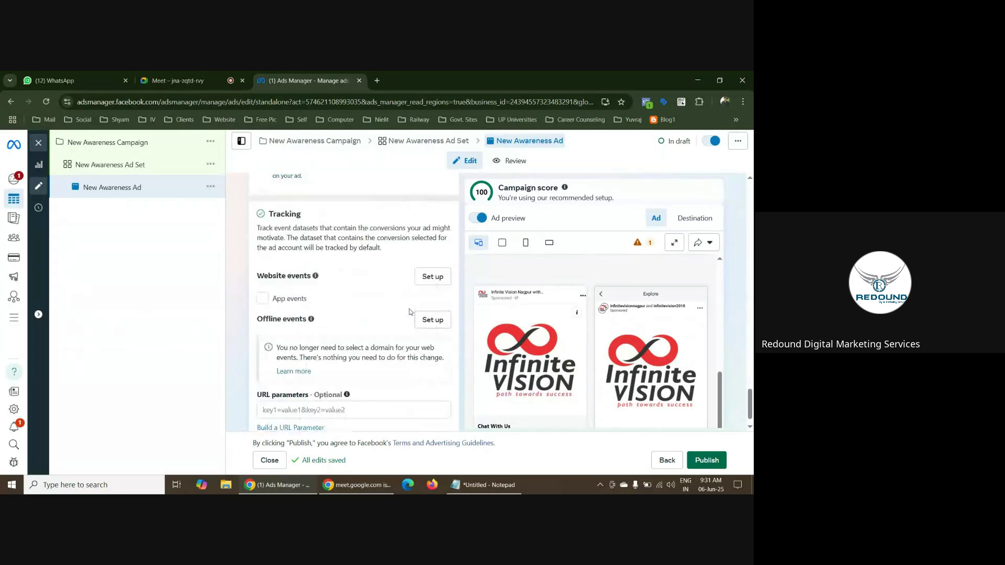
scroll(654, 376, up, 5)
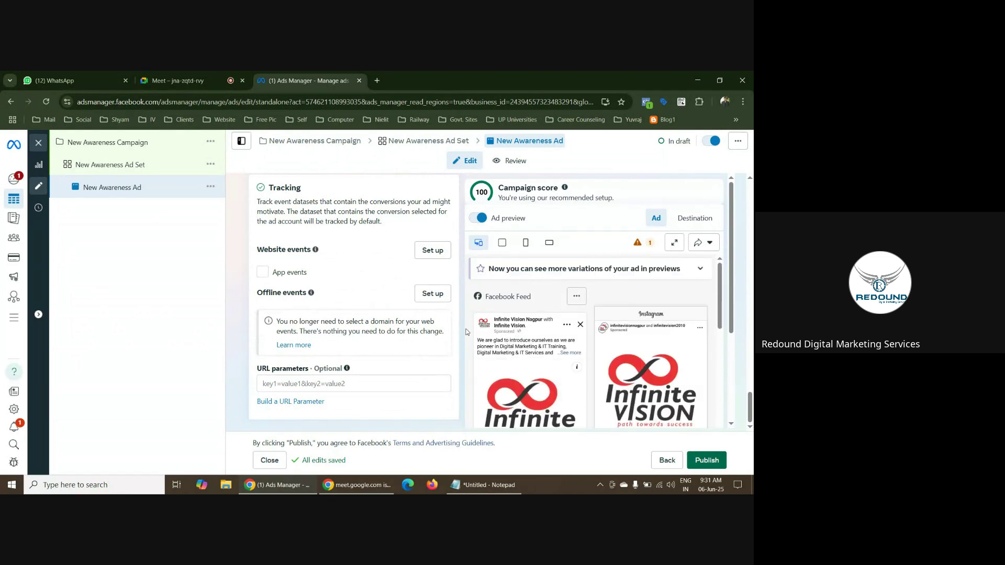
scroll(465, 329, up, 5)
scroll(465, 329, up, 6)
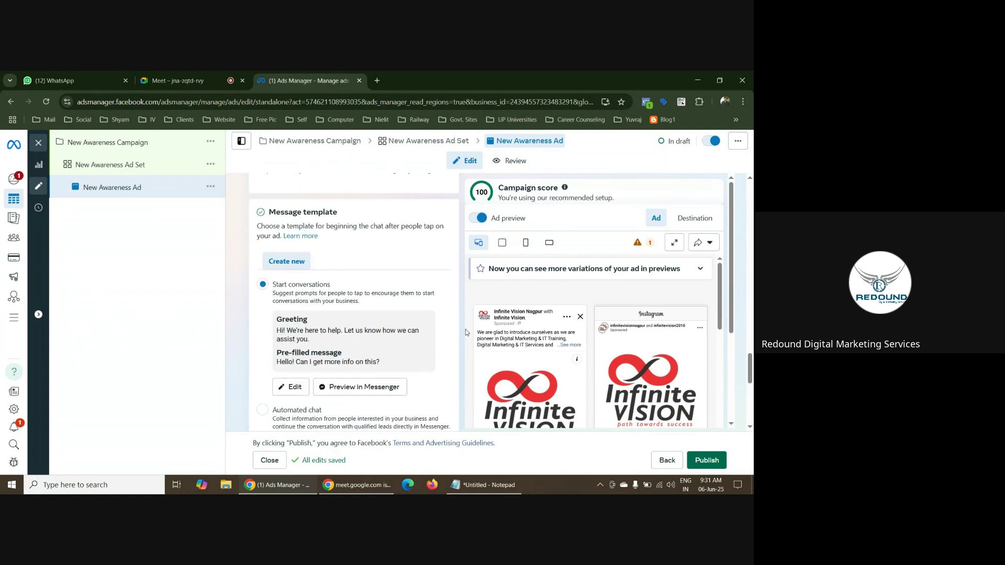
Close the ad editor, clear the ad selection and discard all draft changes in the Infinite Vision Nagpur account
click(39, 143)
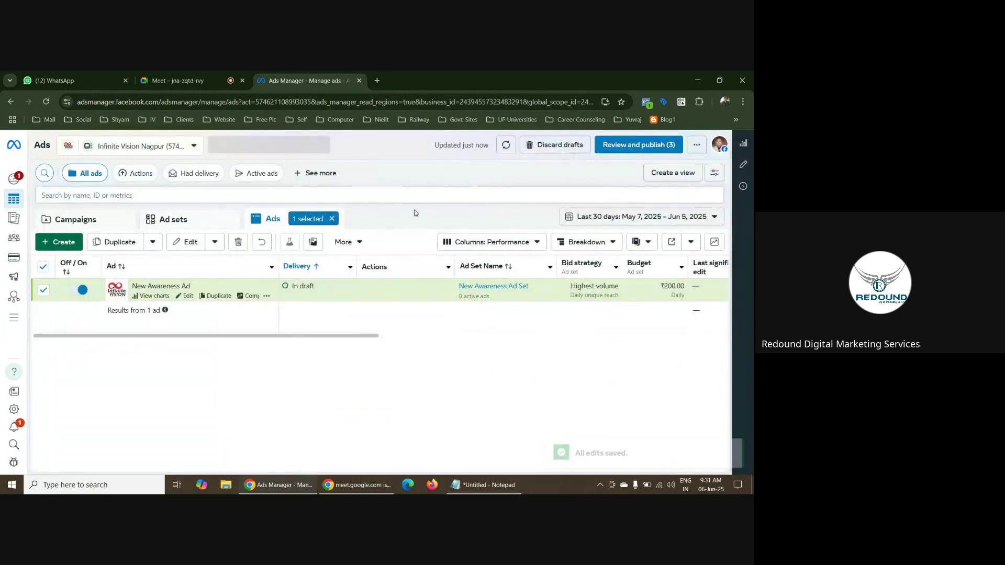
click(331, 218)
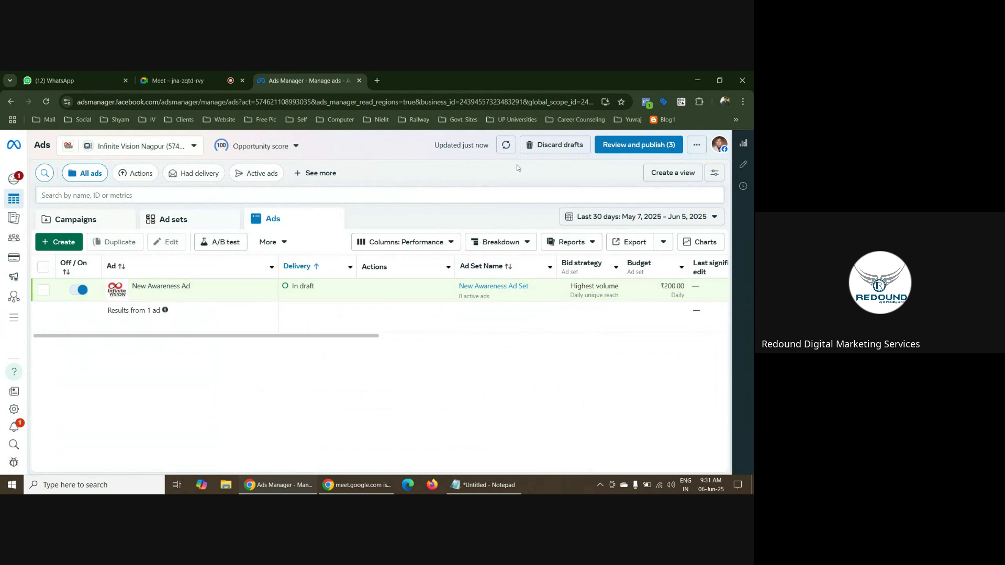
click(558, 145)
click(461, 286)
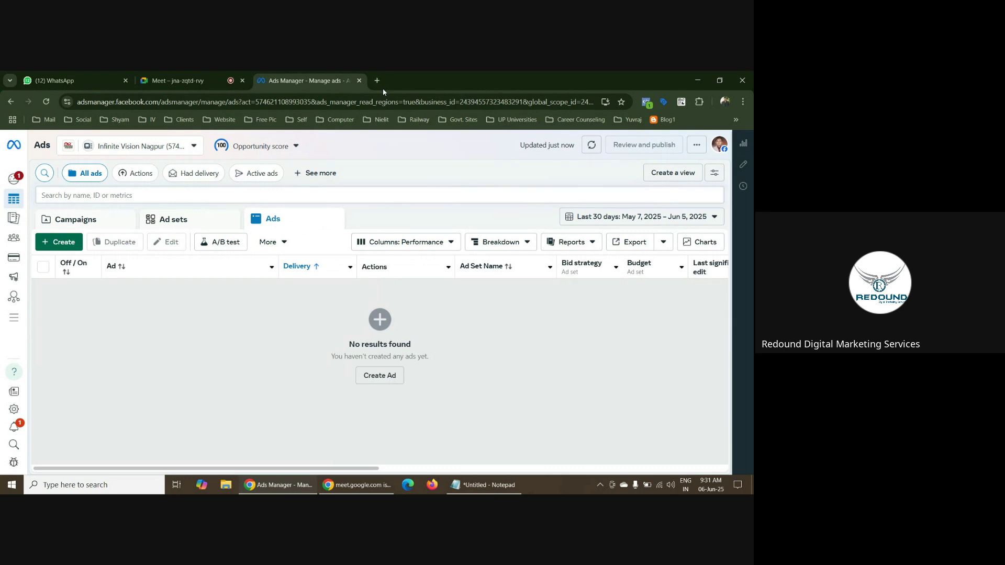
Close Ads Manager and open Meta Business Suite from the Social bookmarks in a new browser tab
click(377, 81)
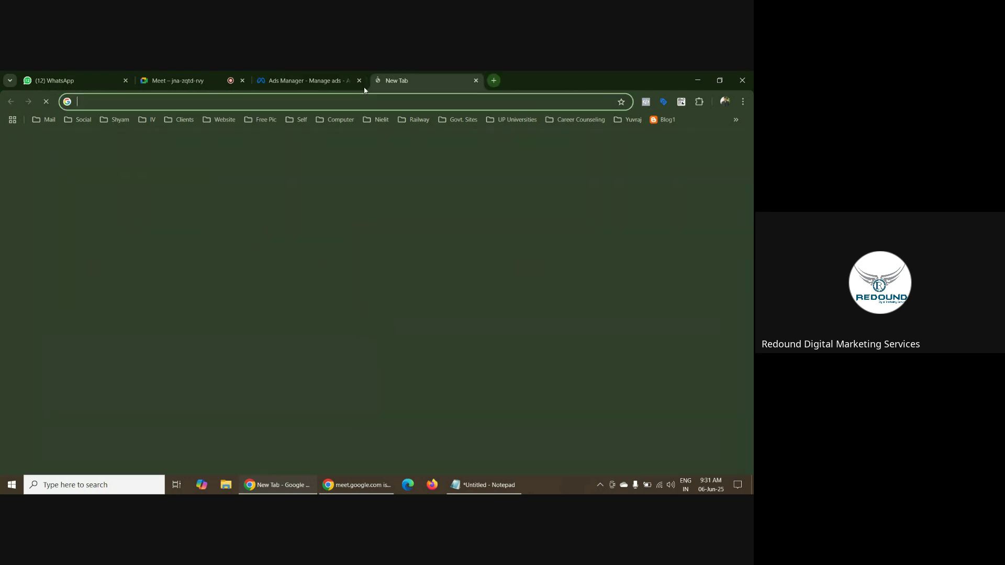
click(359, 81)
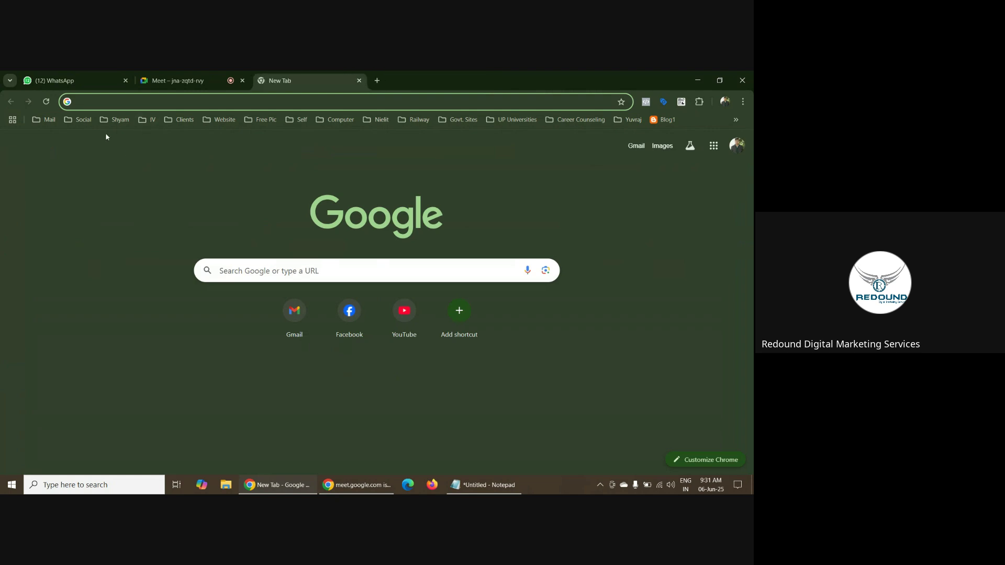
click(81, 119)
click(135, 168)
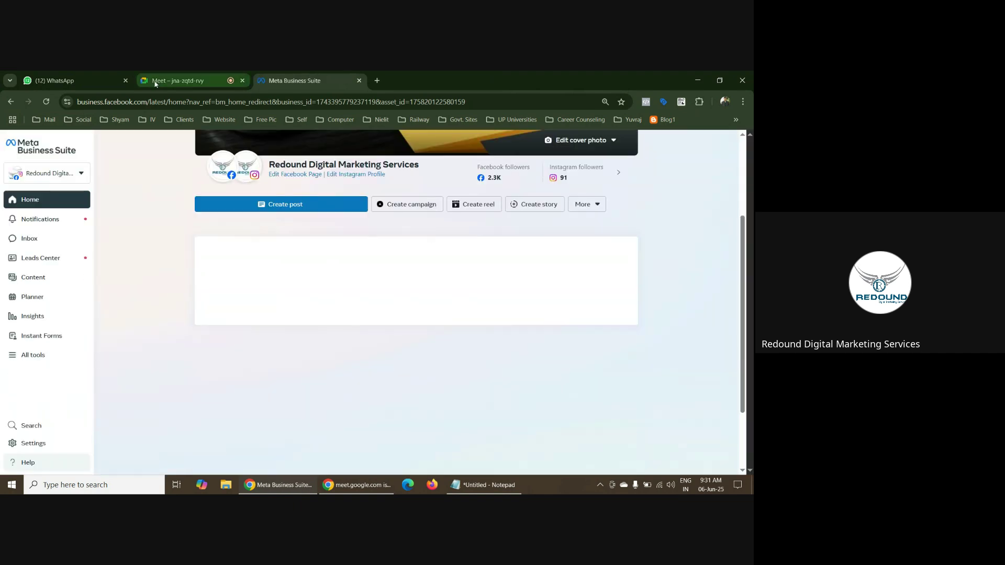
Switch to the Google Meet call and mute the presenter's microphone
mouse_move(181, 79)
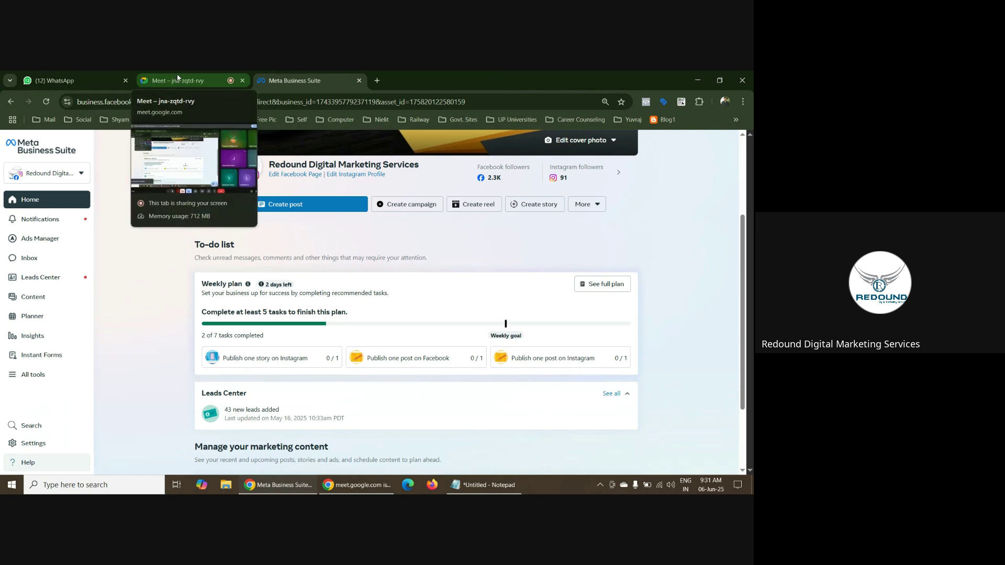
click(183, 81)
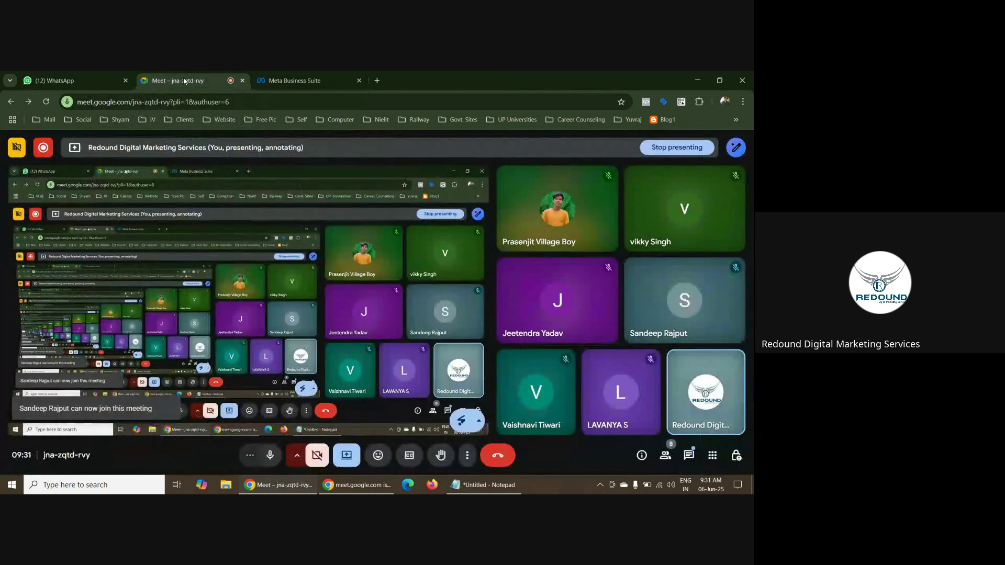
click(272, 461)
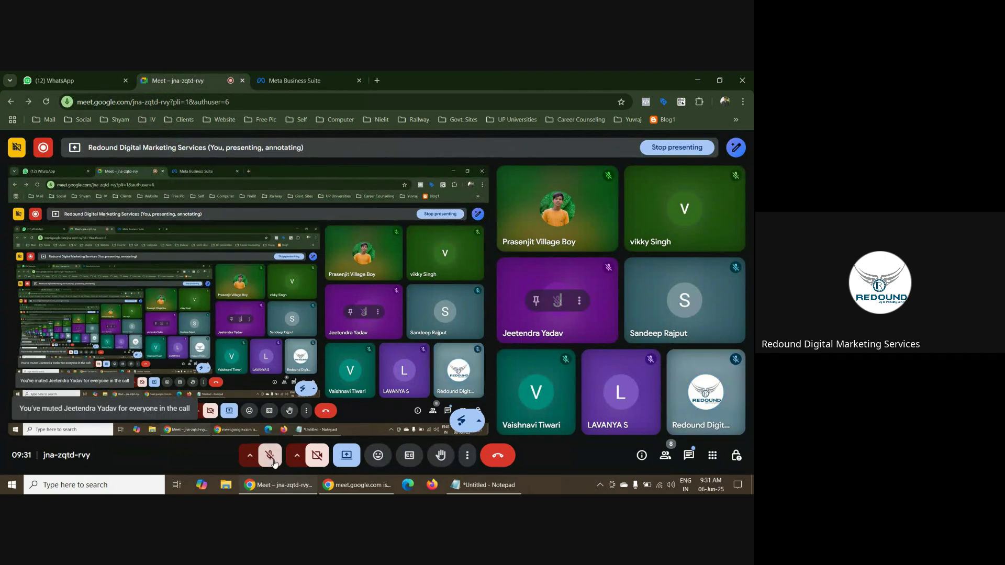
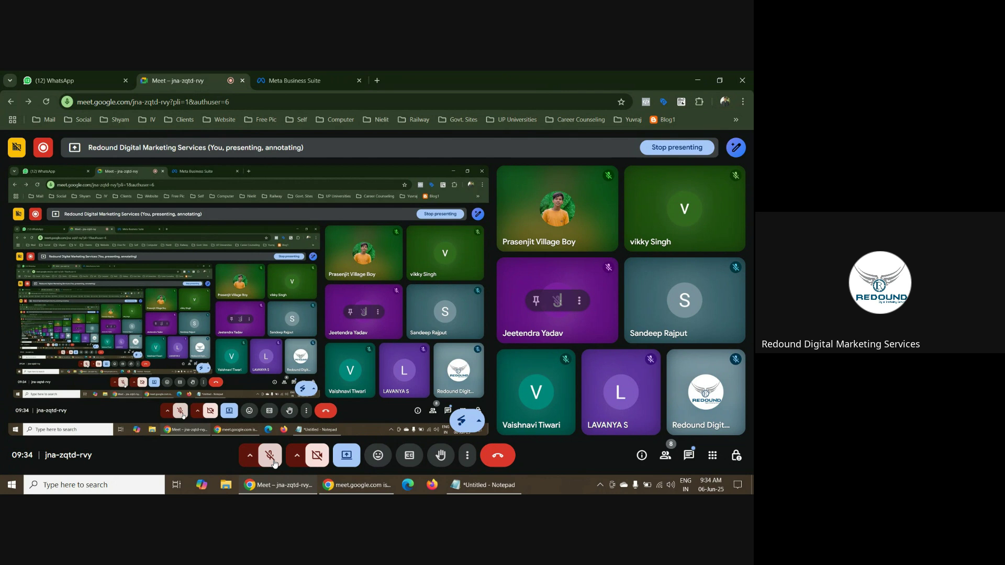
Return to Meta Business Suite, open the inbox's Automations page and look through the suggested and existing automations
click(300, 78)
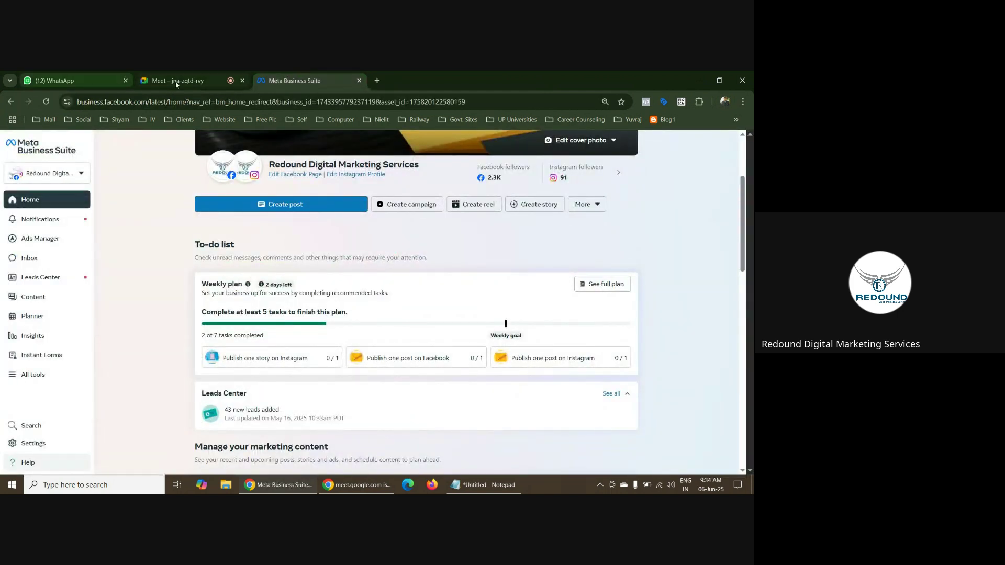
click(29, 258)
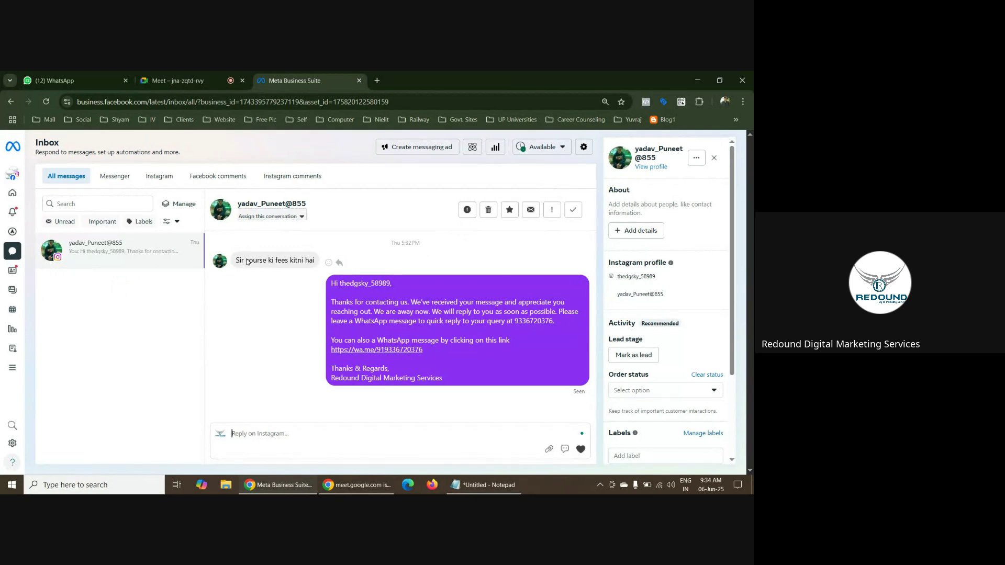
click(472, 149)
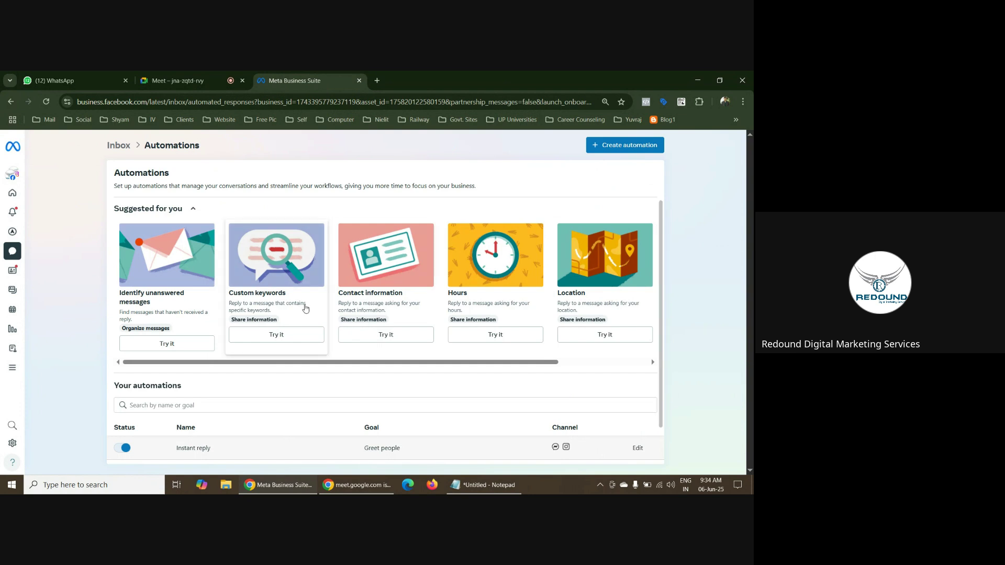
scroll(283, 319, down, 2)
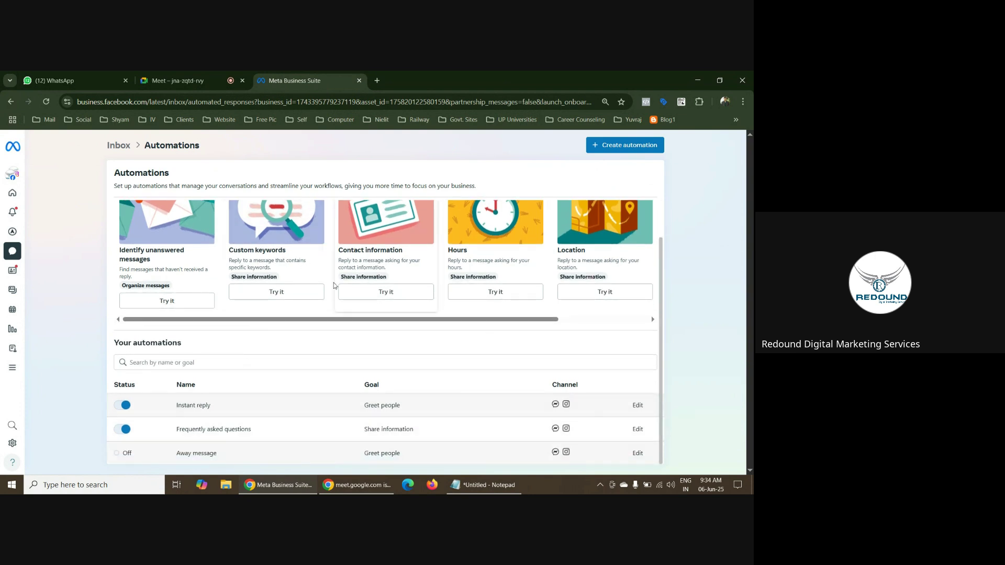
scroll(294, 359, up, 2)
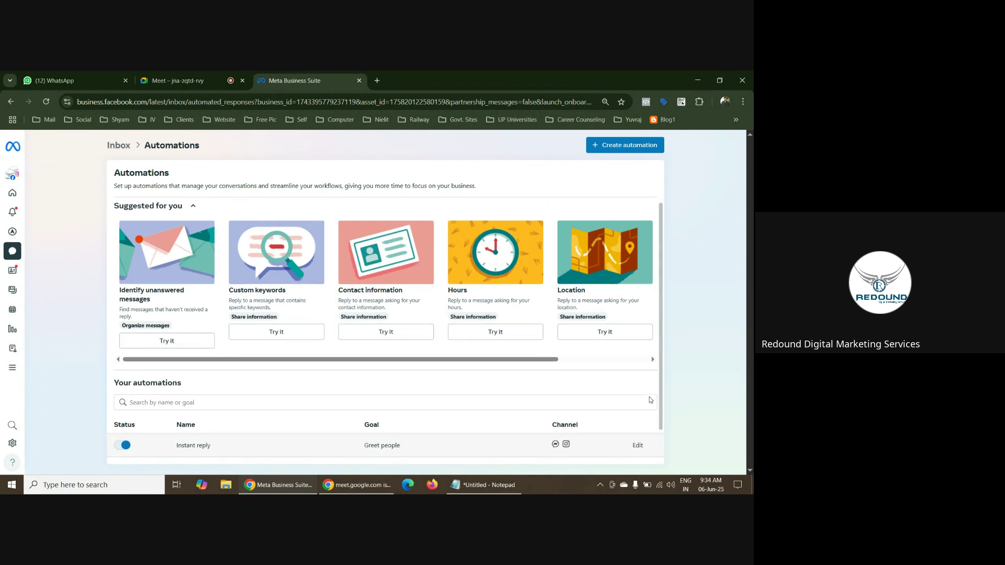
scroll(650, 396, down, 2)
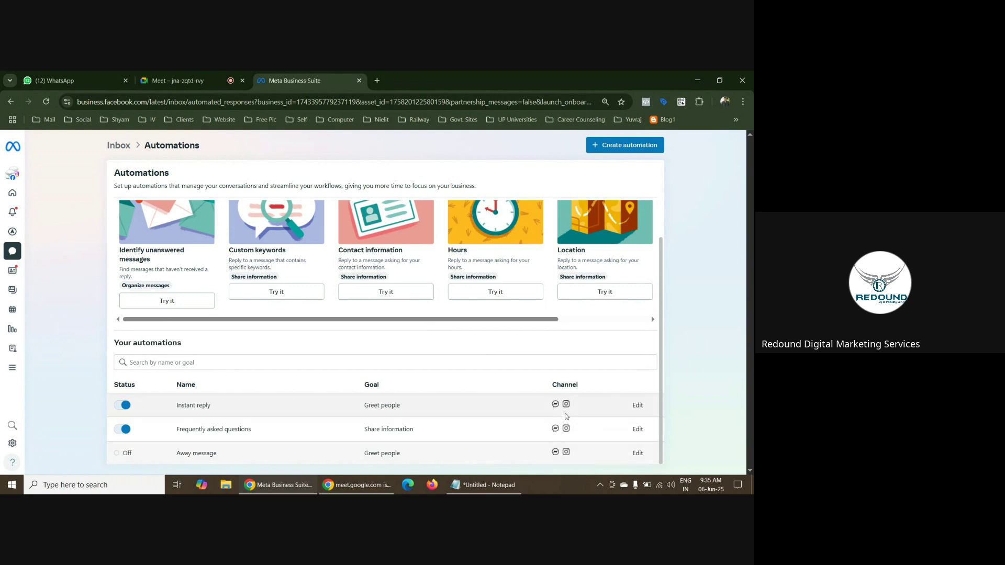
Open the Instant reply automation for editing and replace the name placeholder in the greeting with the recipient's first name
click(637, 405)
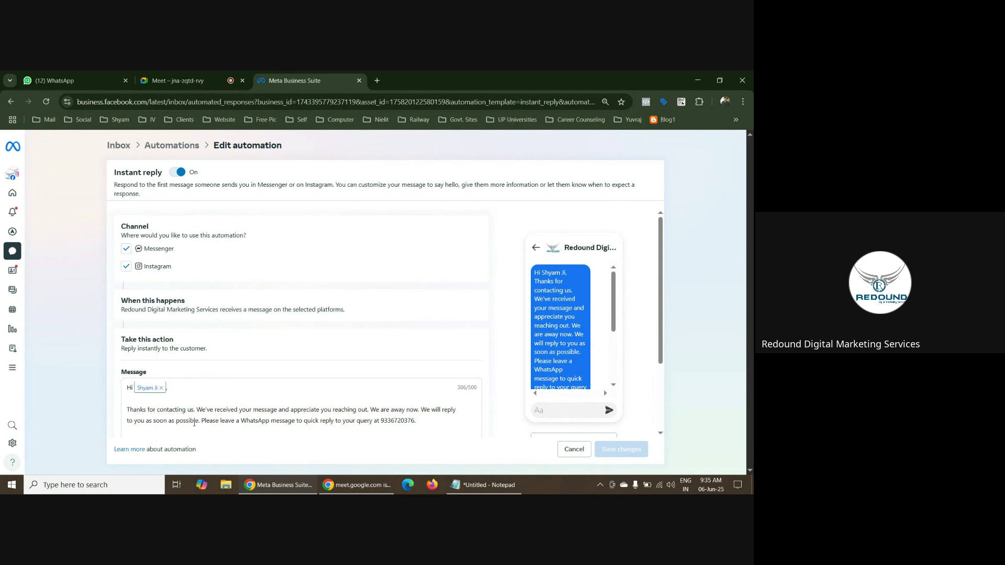
scroll(257, 341, down, 2)
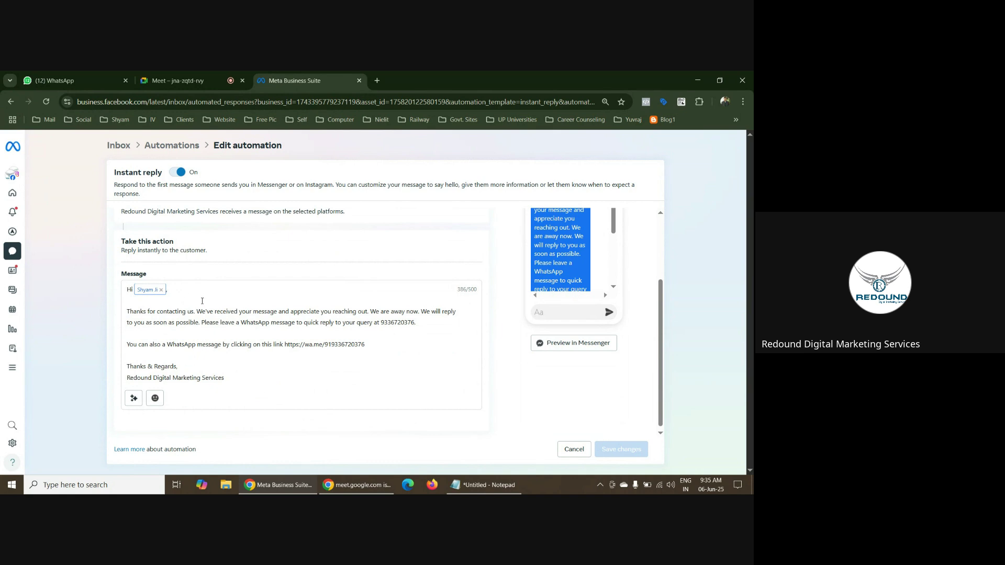
click(161, 289)
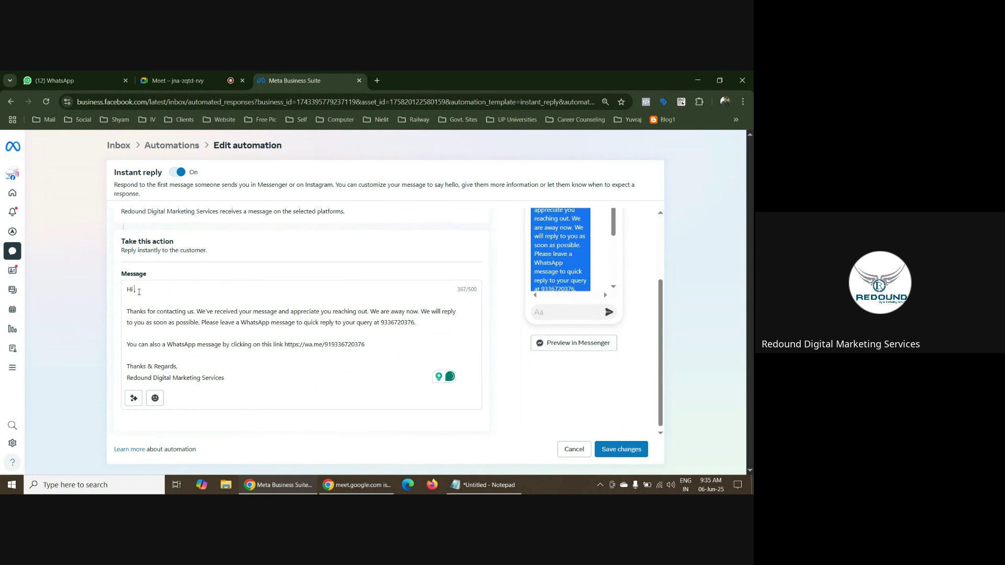
click(134, 399)
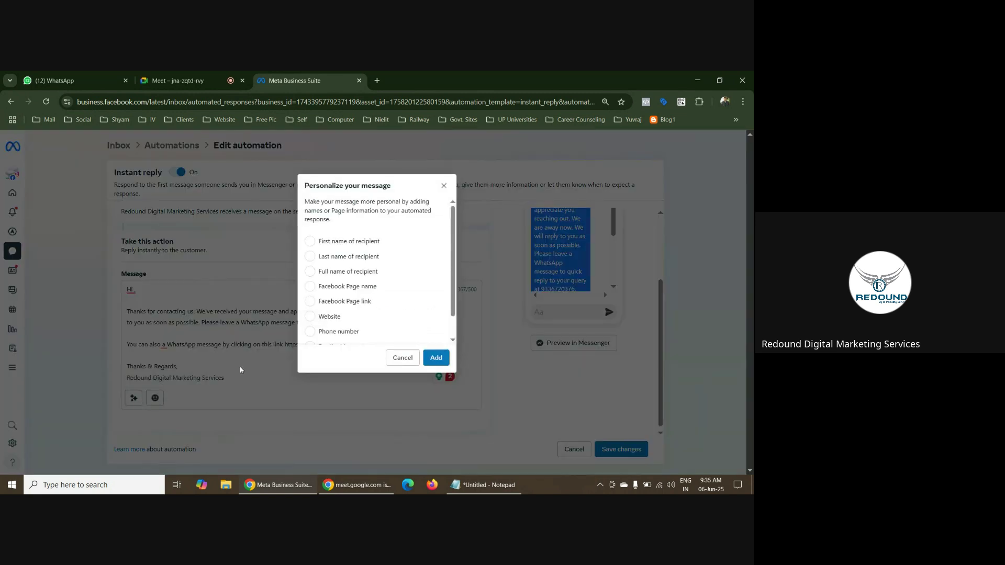
click(324, 243)
click(437, 360)
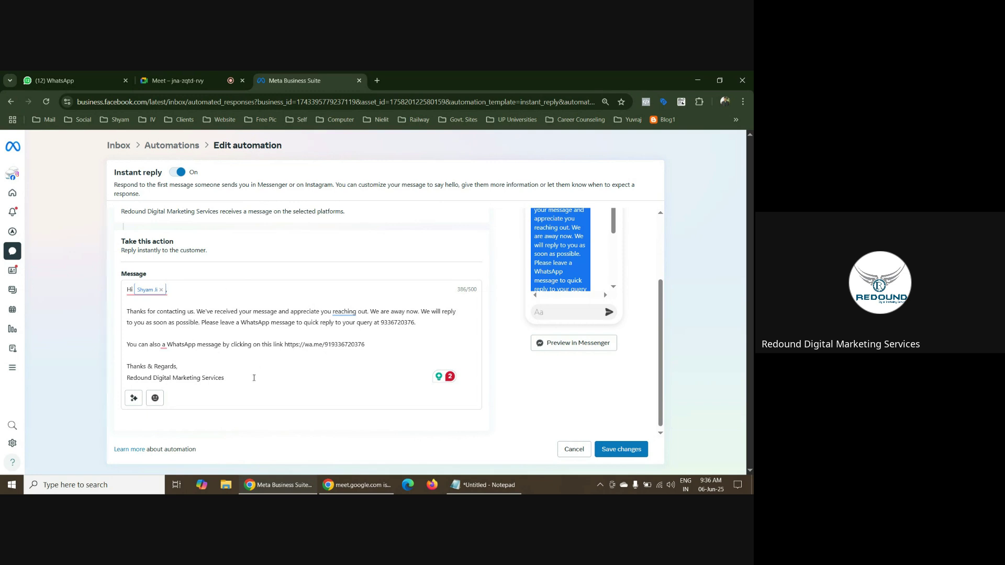
Add the business phone number placeholder on a new line below the signature of the instant reply message
scroll(241, 373, down, 1)
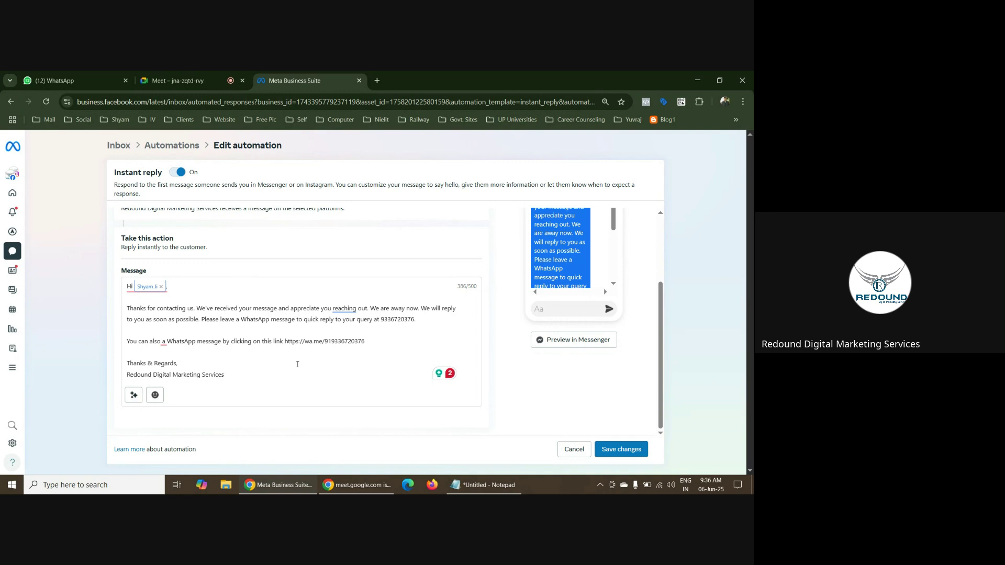
key(Return)
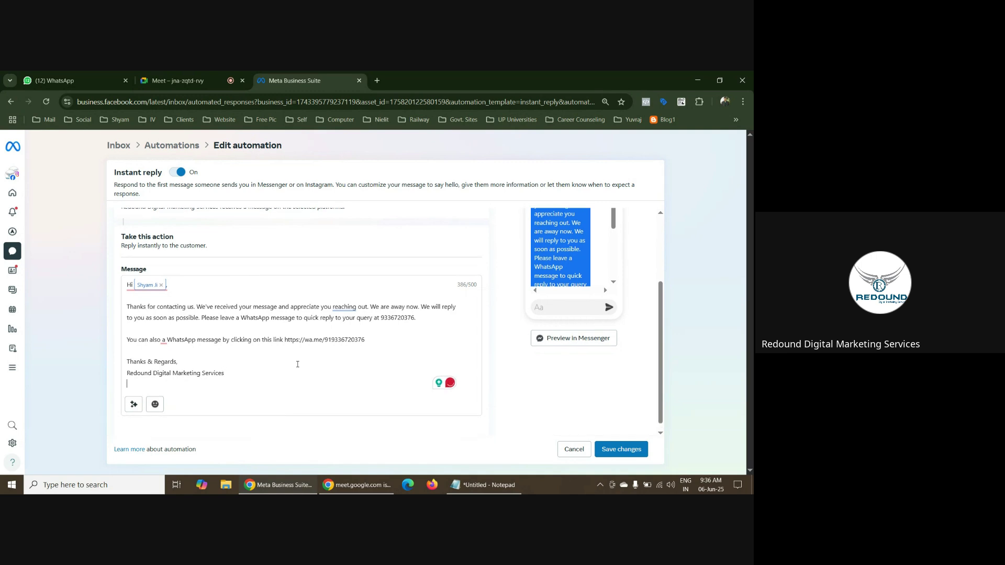
scroll(294, 361, down, 1)
click(133, 397)
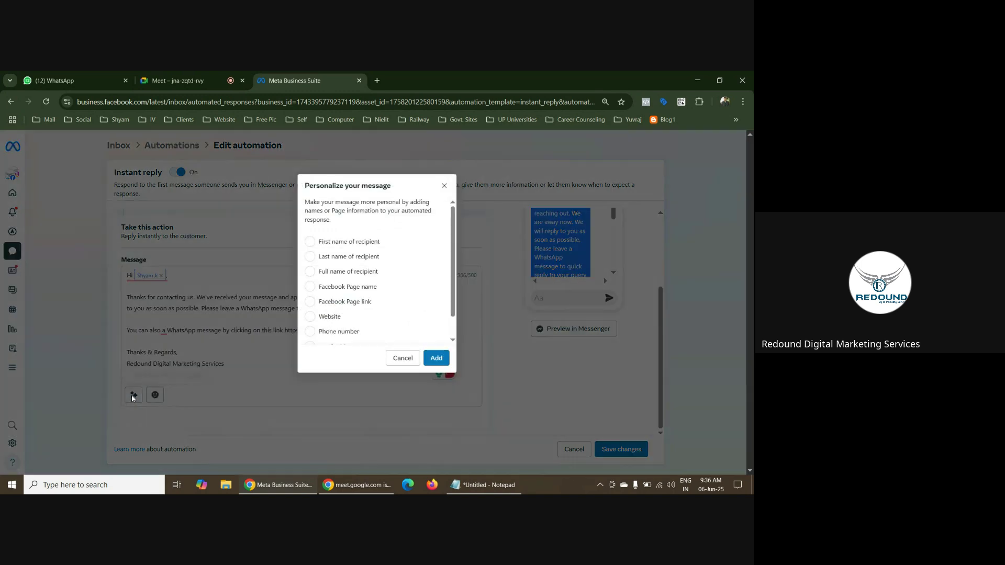
scroll(390, 254, down, 1)
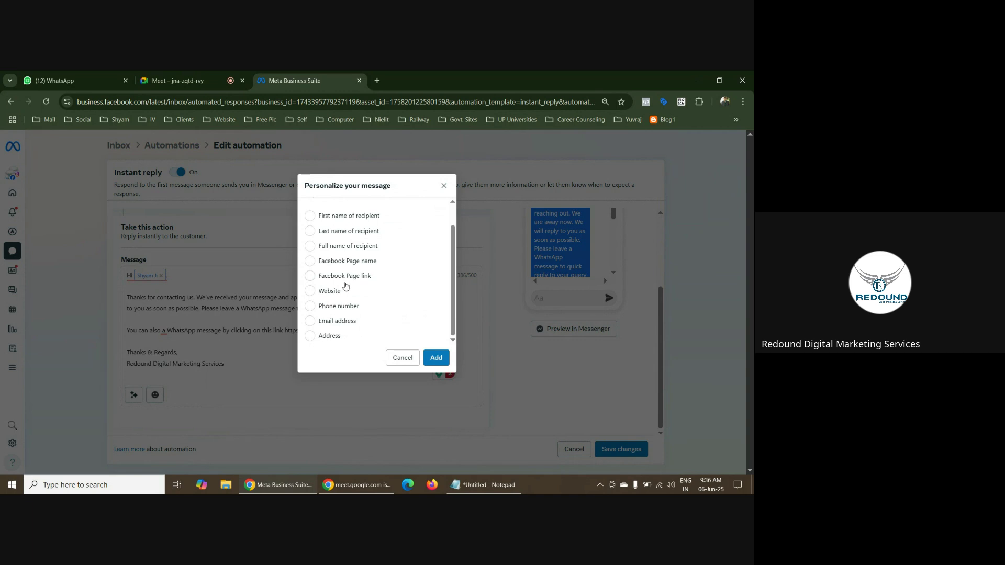
click(309, 292)
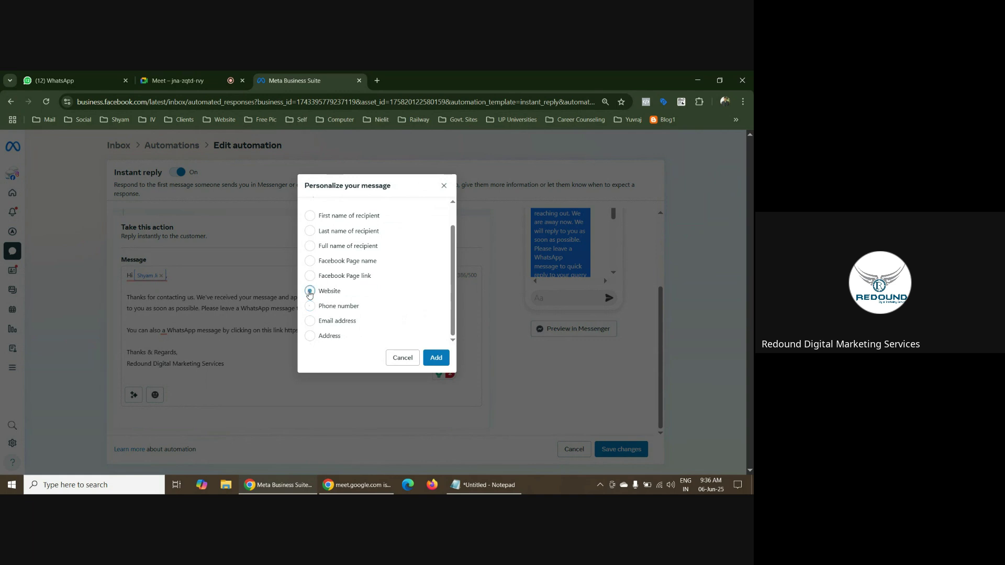
click(312, 323)
click(310, 336)
click(310, 292)
click(310, 307)
click(429, 357)
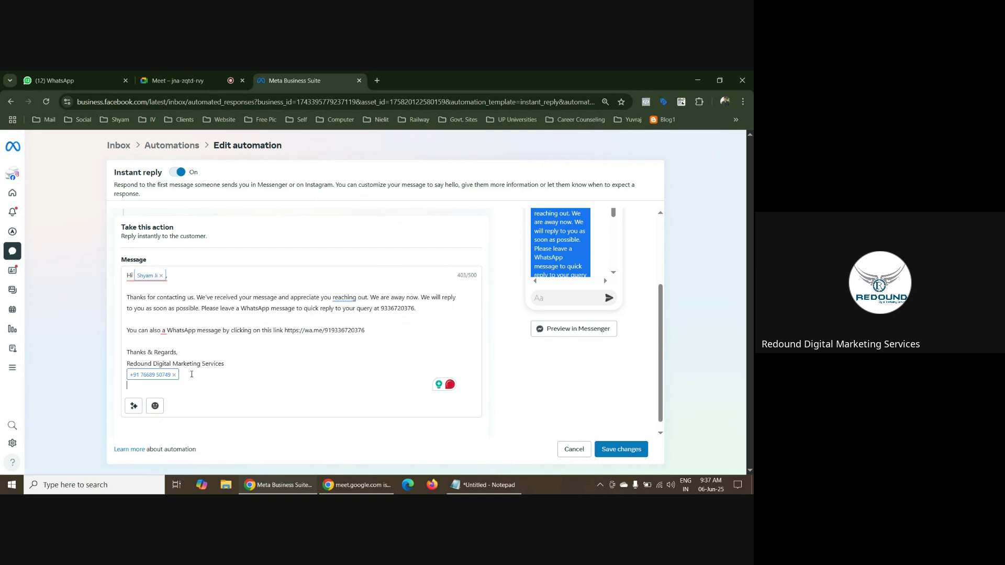
Insert the business email address placeholder below the phone number in the instant reply message
click(134, 406)
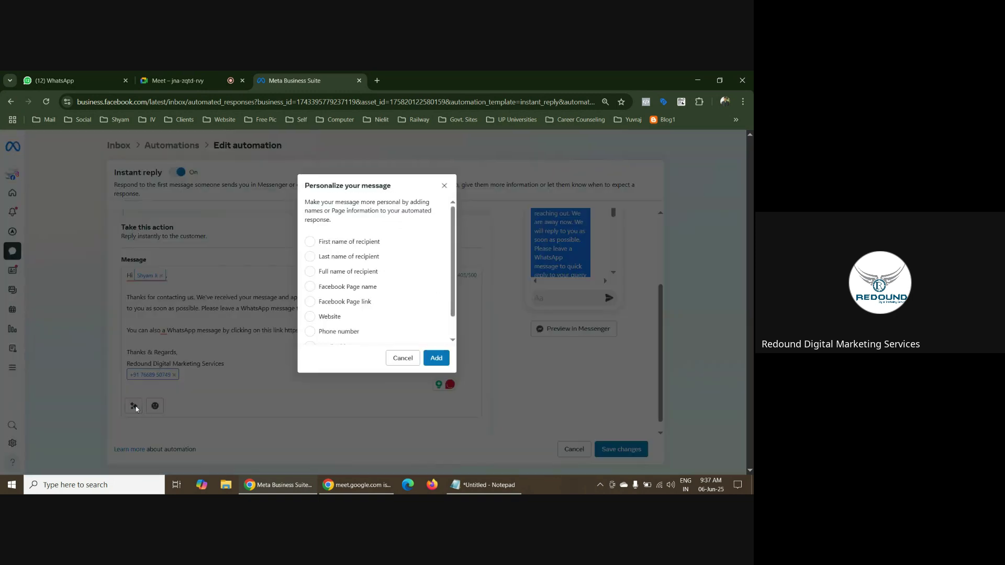
click(310, 316)
scroll(362, 309, down, 1)
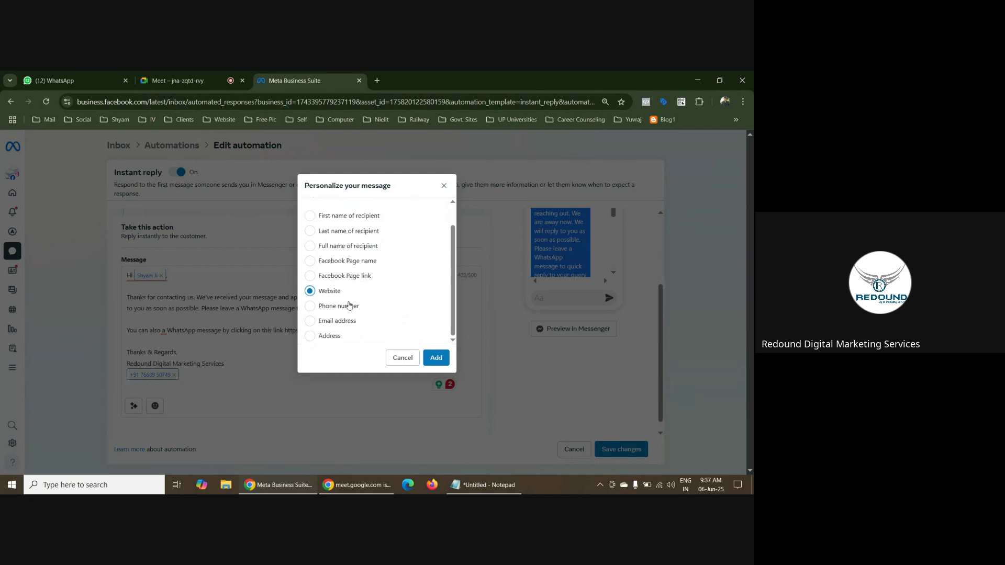
click(309, 322)
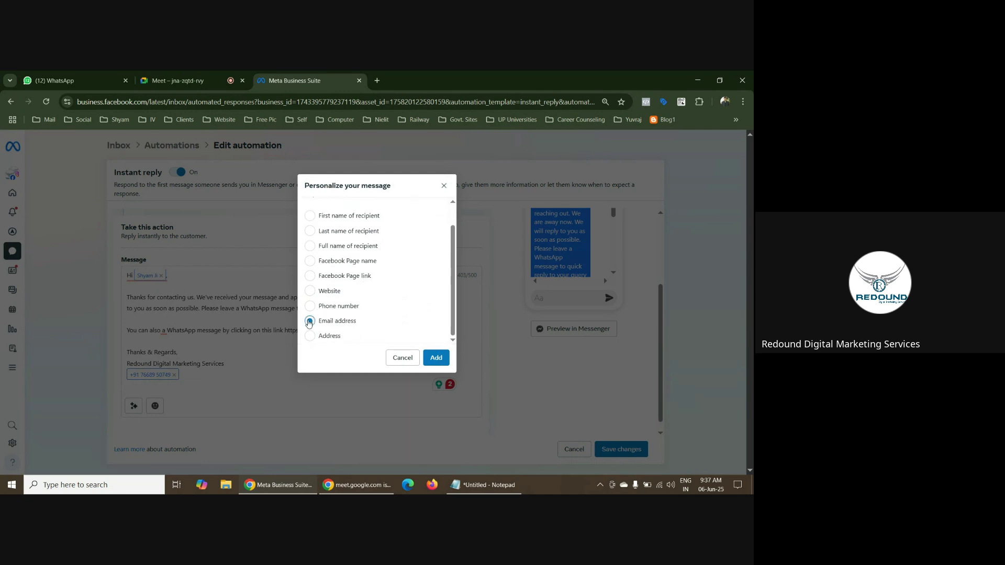
click(436, 357)
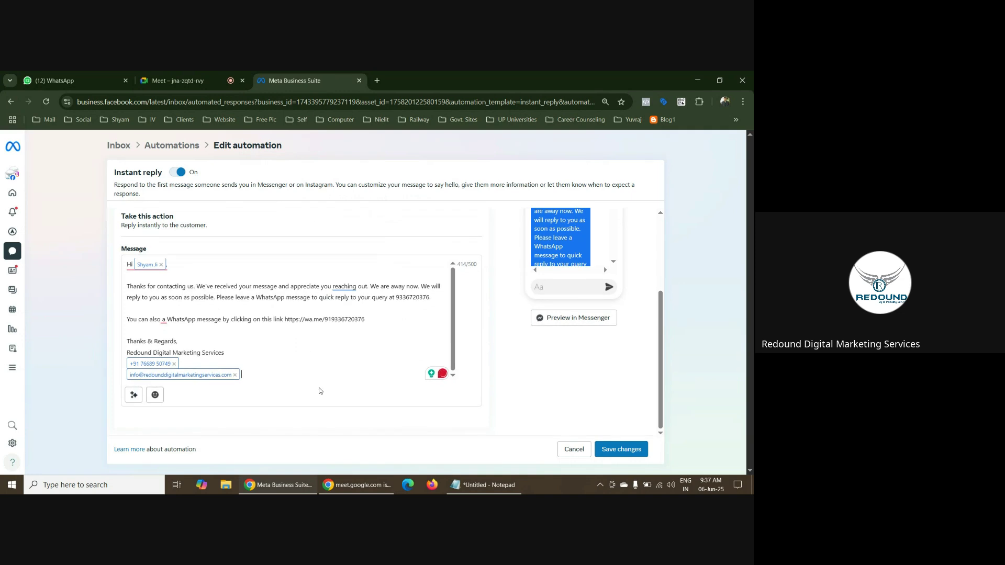
Add the Website placeholder on a new line under the email address and save the Instant reply changes
key(Return)
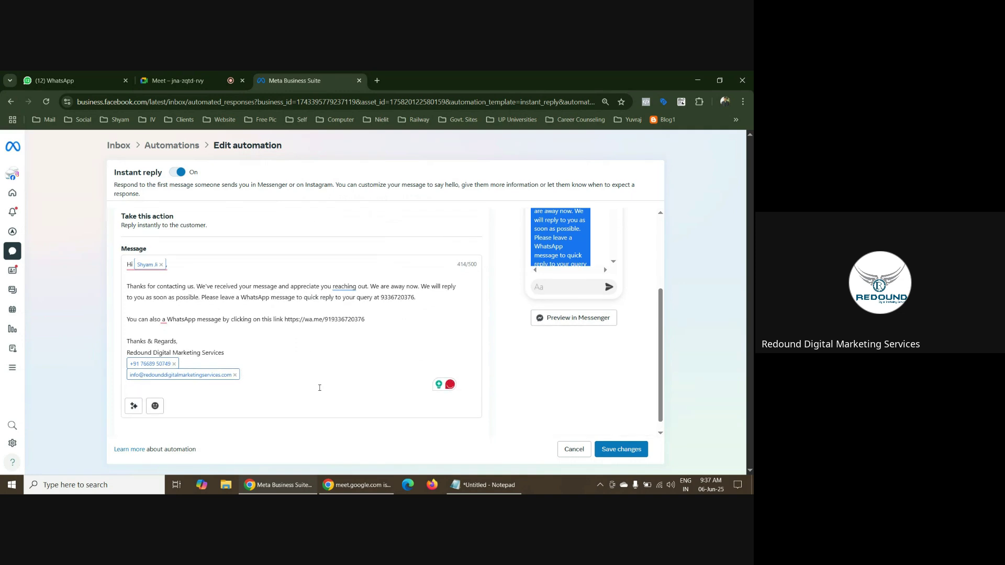
click(135, 407)
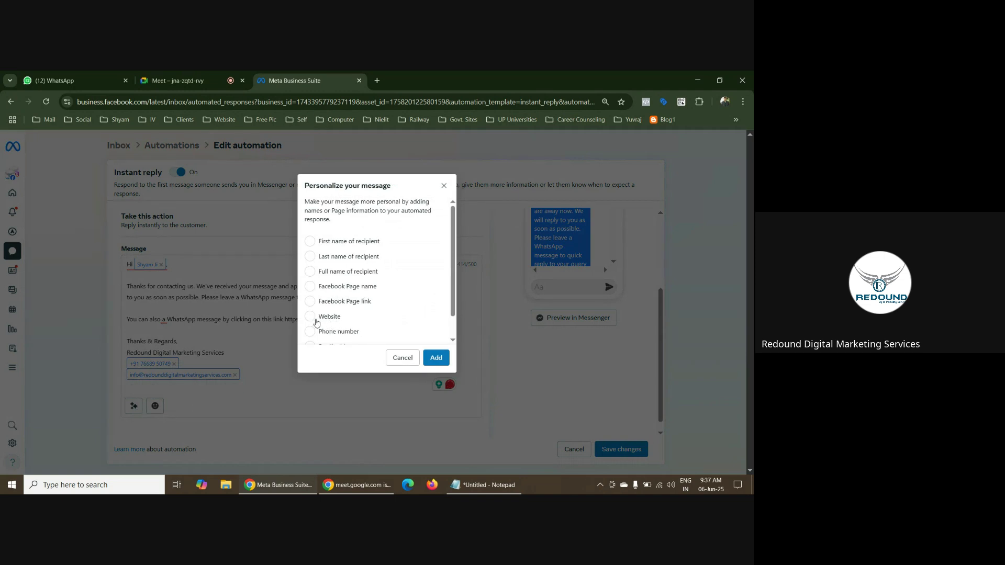
click(311, 317)
click(435, 357)
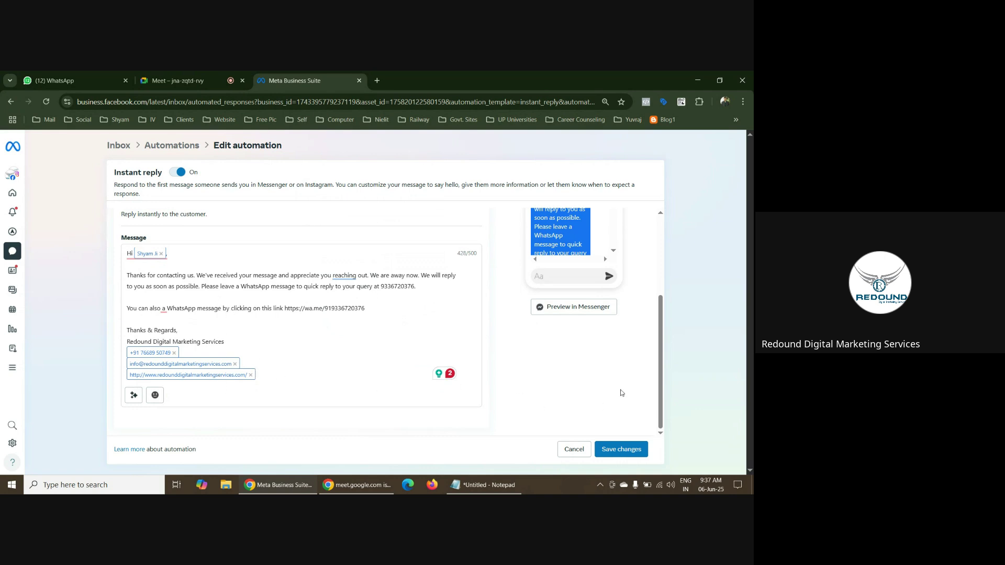
click(630, 455)
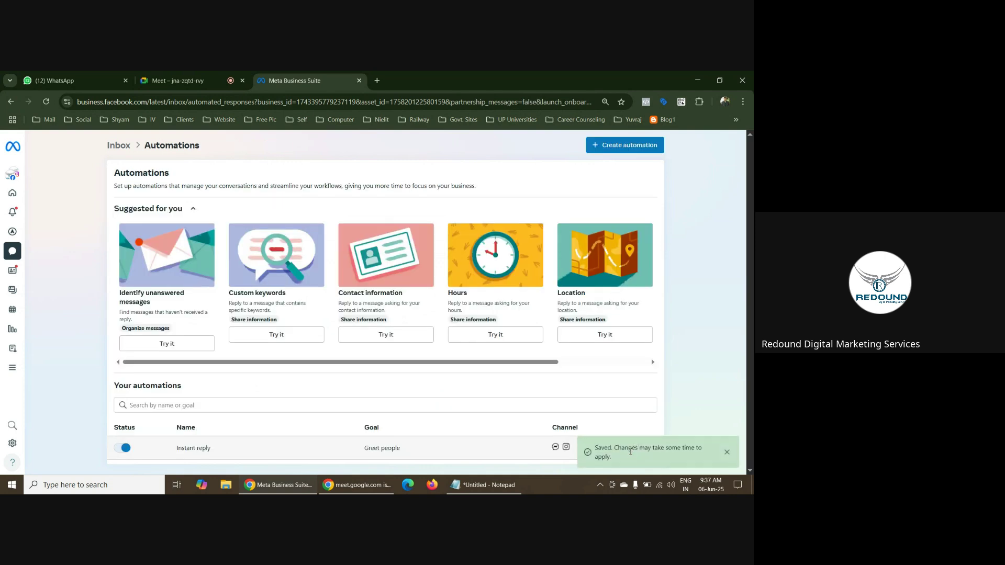
Open the Frequently asked questions automation for editing and enable it for Instagram as well
scroll(155, 392, down, 1)
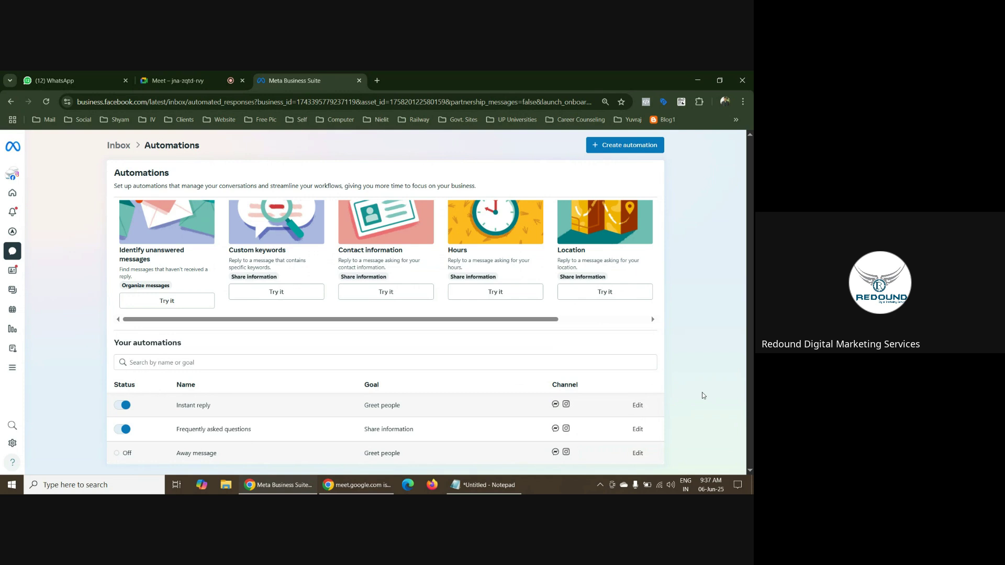
click(636, 429)
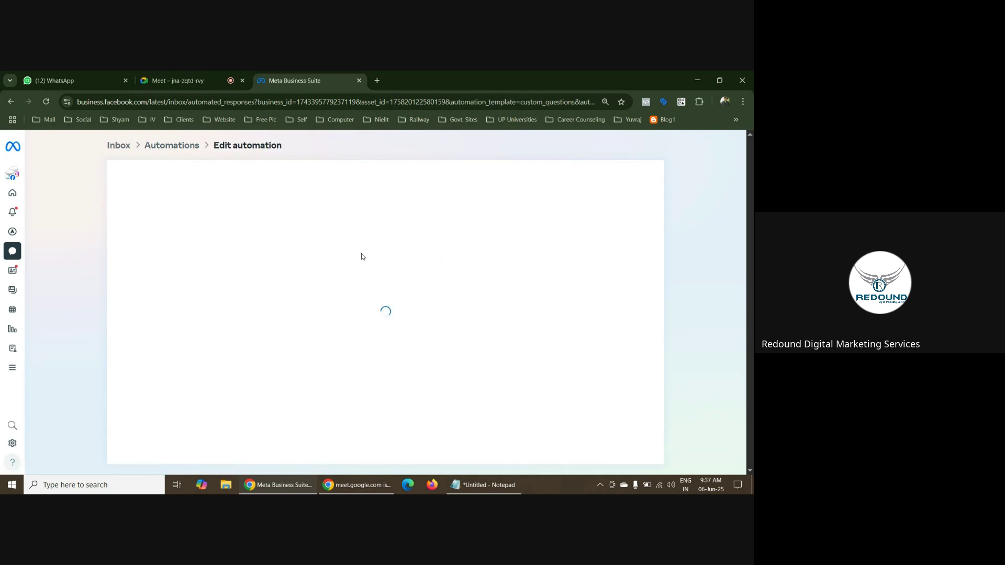
scroll(345, 271, down, 1)
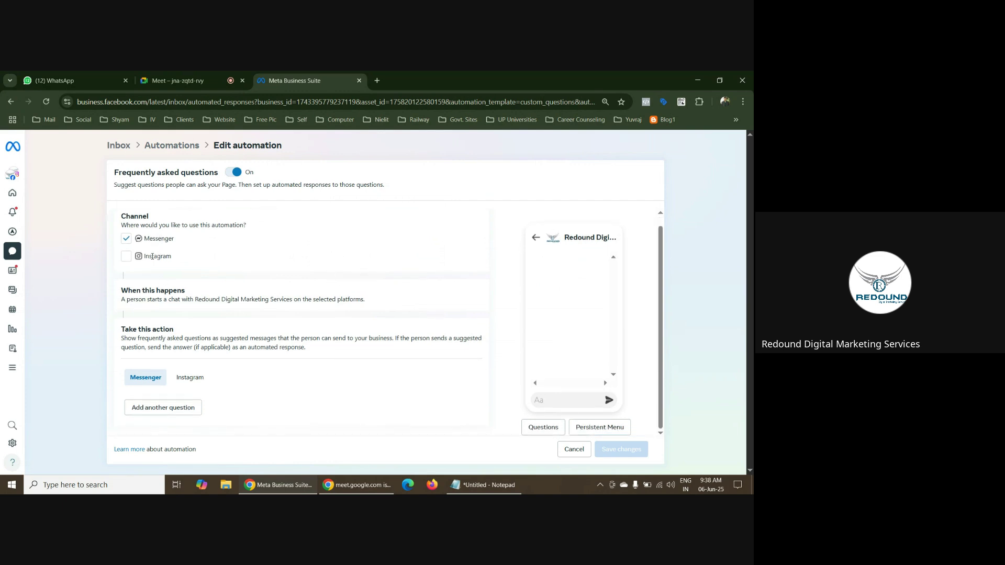
click(126, 256)
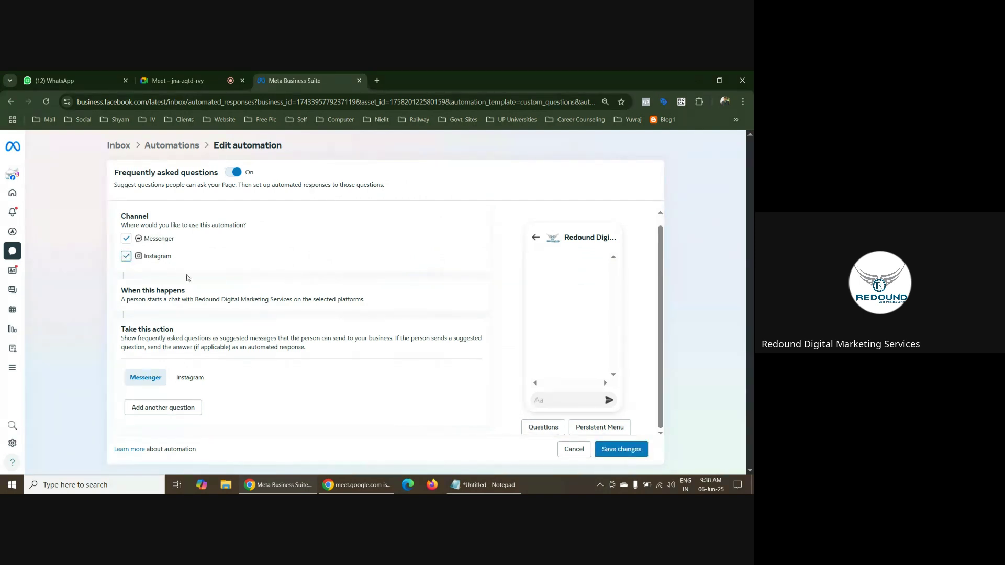
Add a first Messenger question to the automation reading "Are you offering course also?"
click(144, 412)
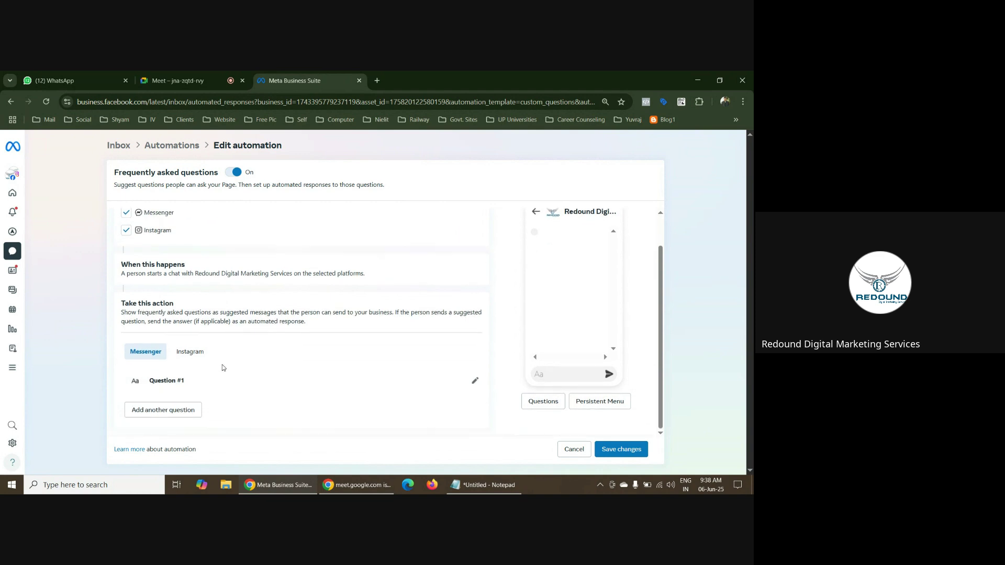
click(474, 381)
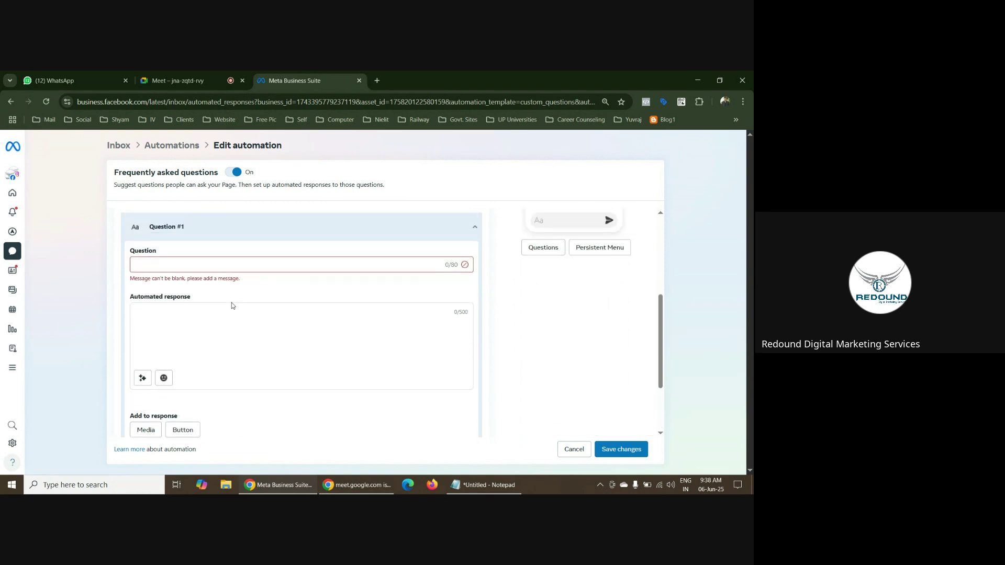
click(152, 265)
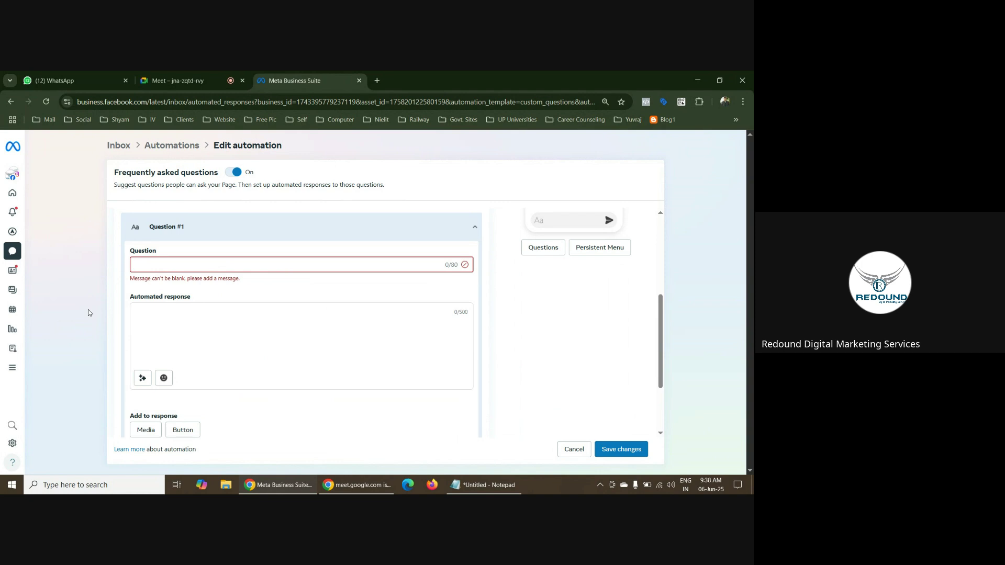
text(What)
key(BackSpace)
key(BackSpace)
key(BackSpace)
key(BackSpace)
key(BackSpace)
text(Are you offering)
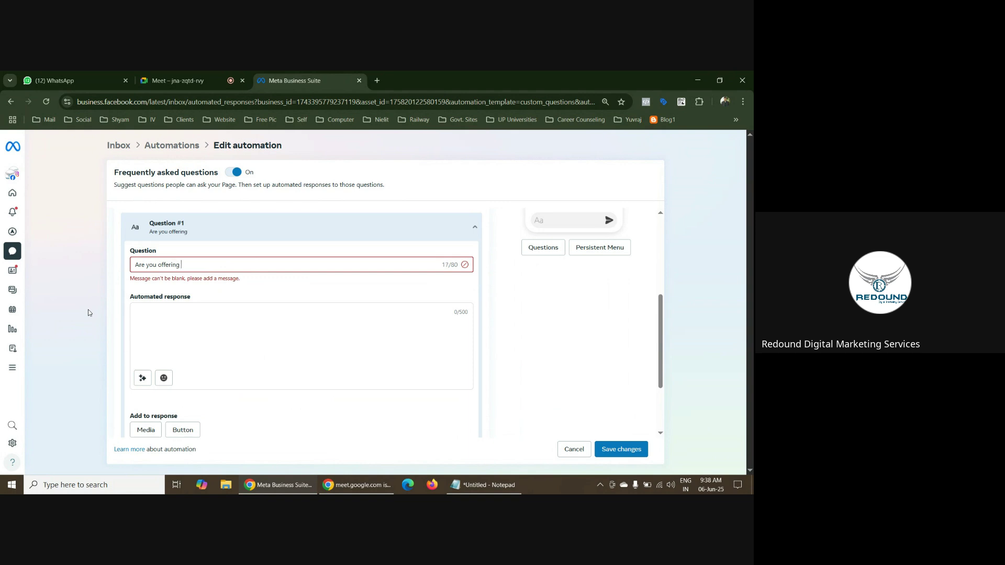
text( course also?)
Enter "Yes" as the automated response to the course question
click(166, 309)
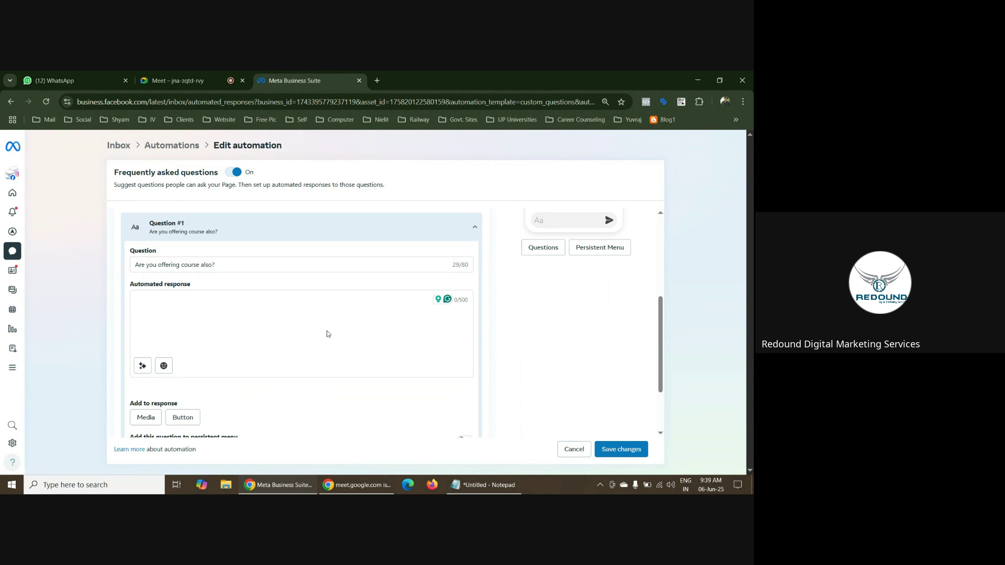
text(e)
text(,)
key(BackSpace)
scroll(335, 330, down, 2)
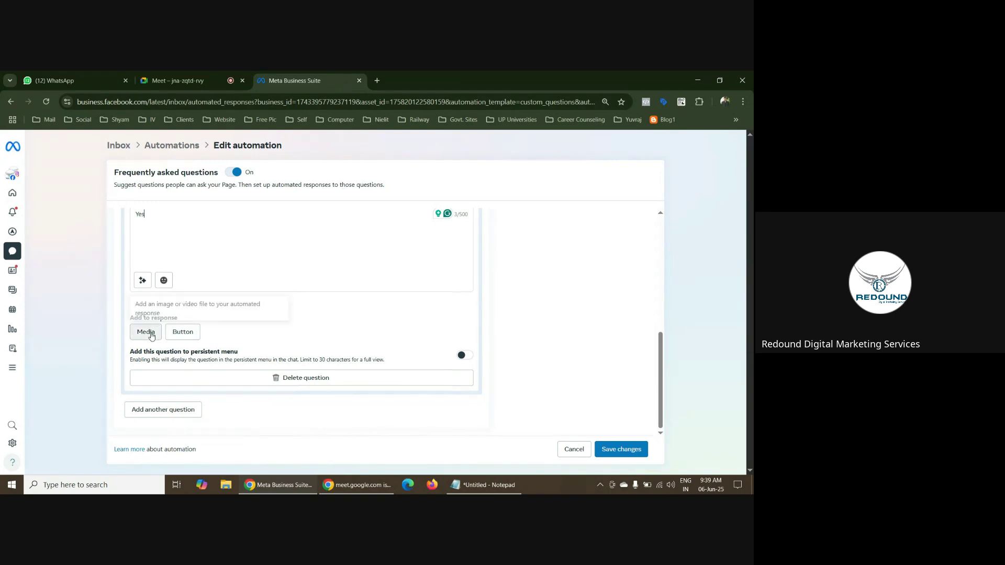
Add a button to the course question's automated response and label it "WhatsApp Now"
click(180, 333)
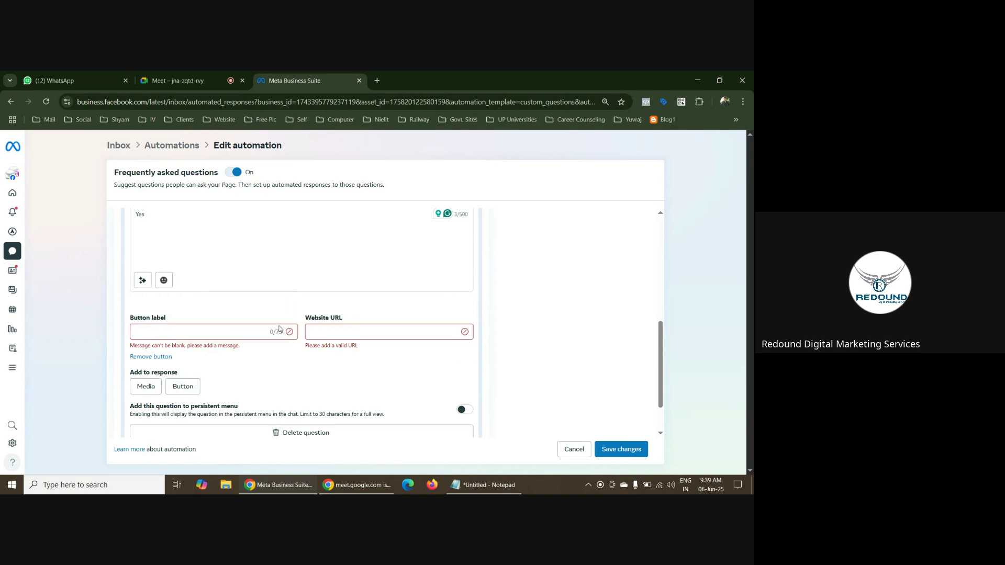
click(197, 334)
click(356, 336)
click(166, 336)
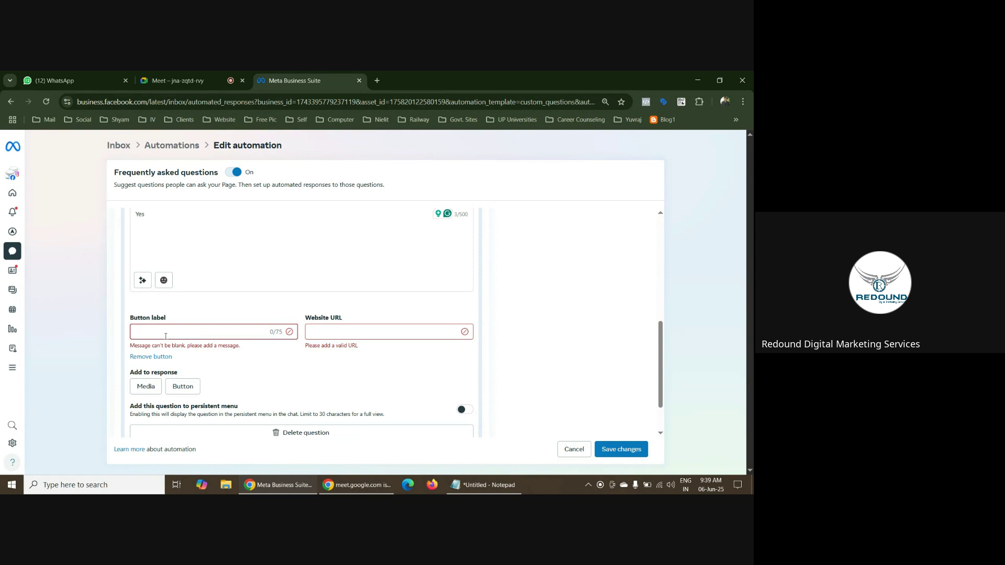
text(WhatsApp Now)
click(324, 319)
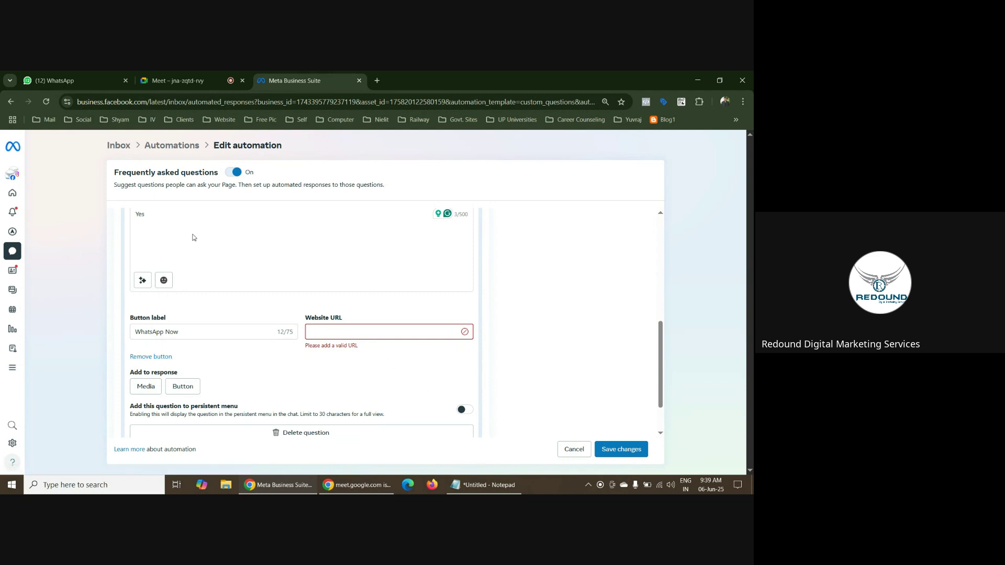
Extend the automated response to read "Yes, please whatsapp now for quick response to your query."
scroll(191, 237, up, 1)
click(155, 264)
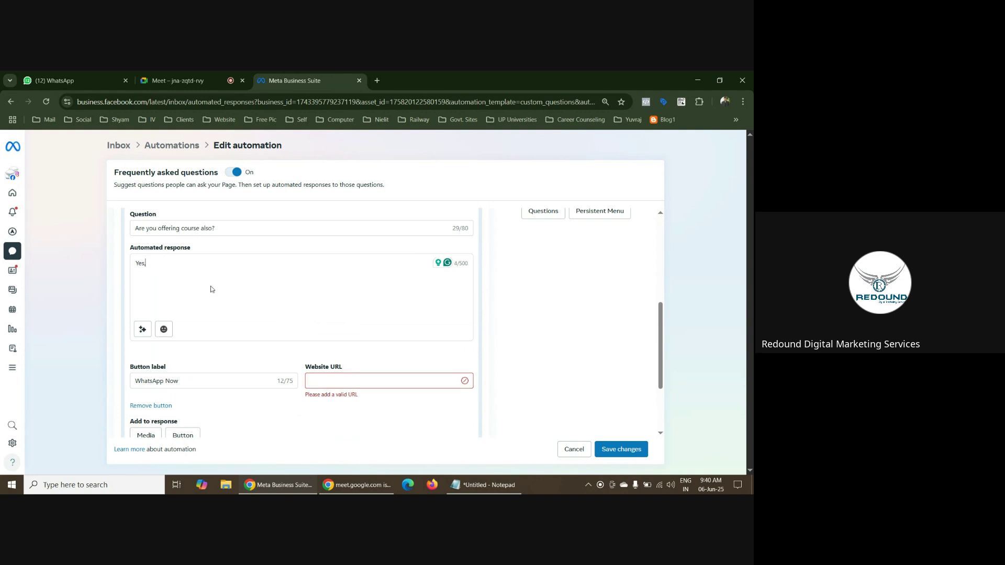
text(please whatsapp now)
text(for quick response)
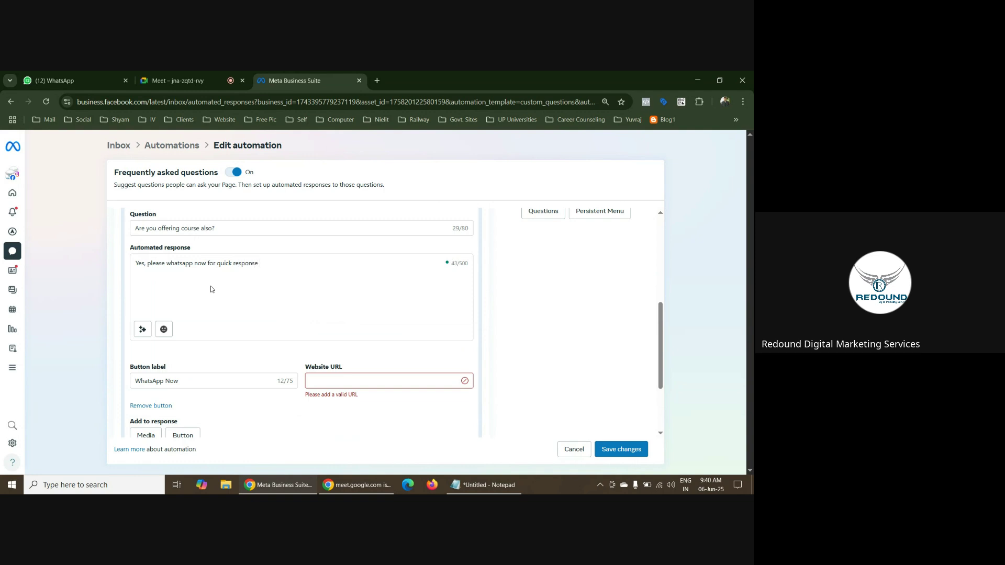
text( of your query.)
mouse_move(221, 262)
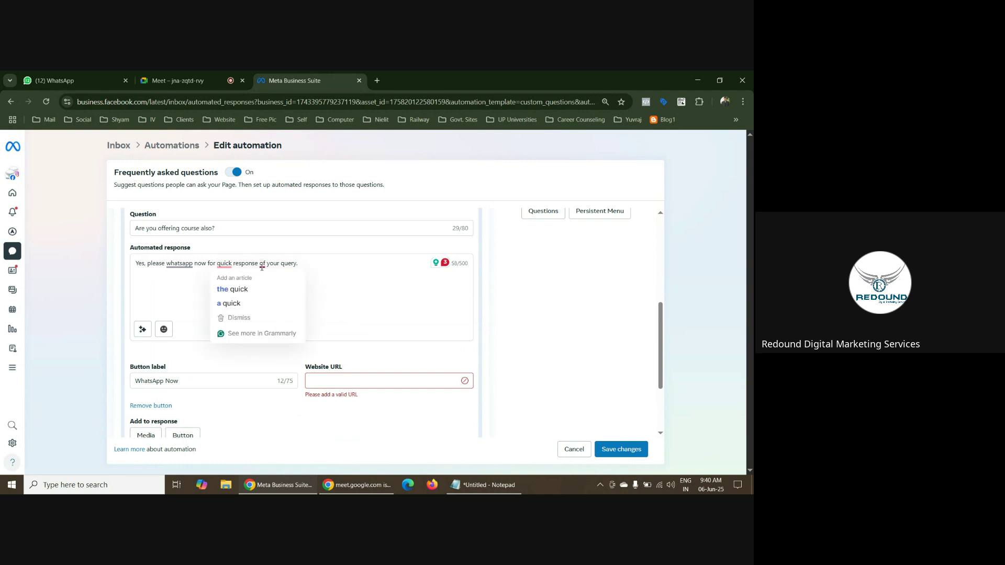
mouse_move(262, 262)
click(337, 284)
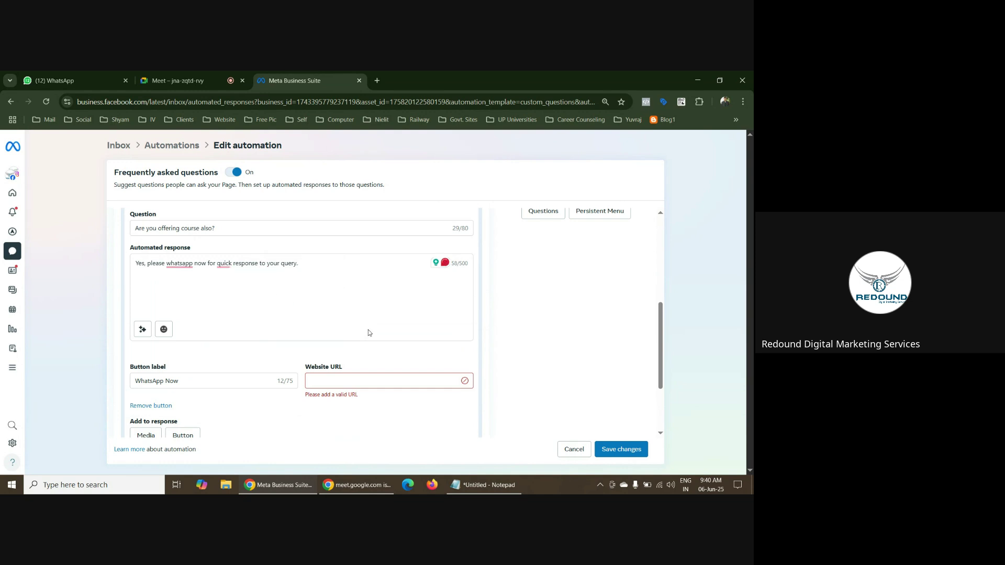
Switch to Firefox, close the blog page and open the bookmarked Walink site for creating WhatsApp links
scroll(366, 337, down, 2)
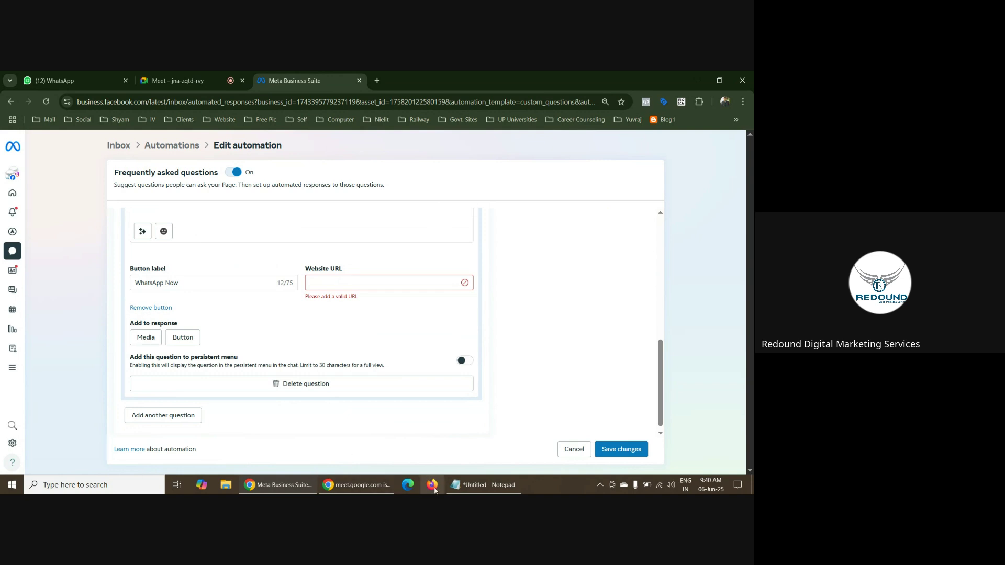
click(432, 485)
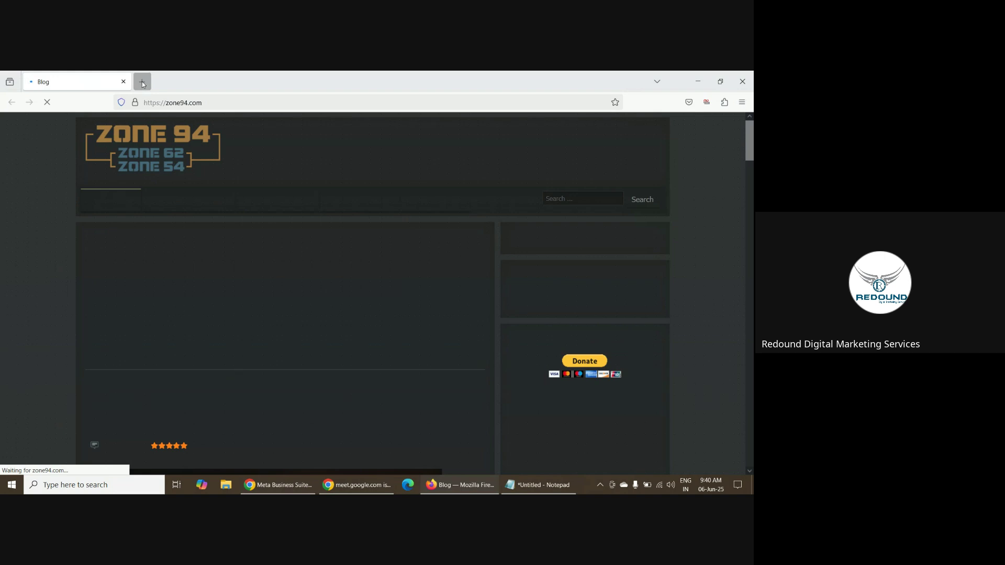
click(142, 82)
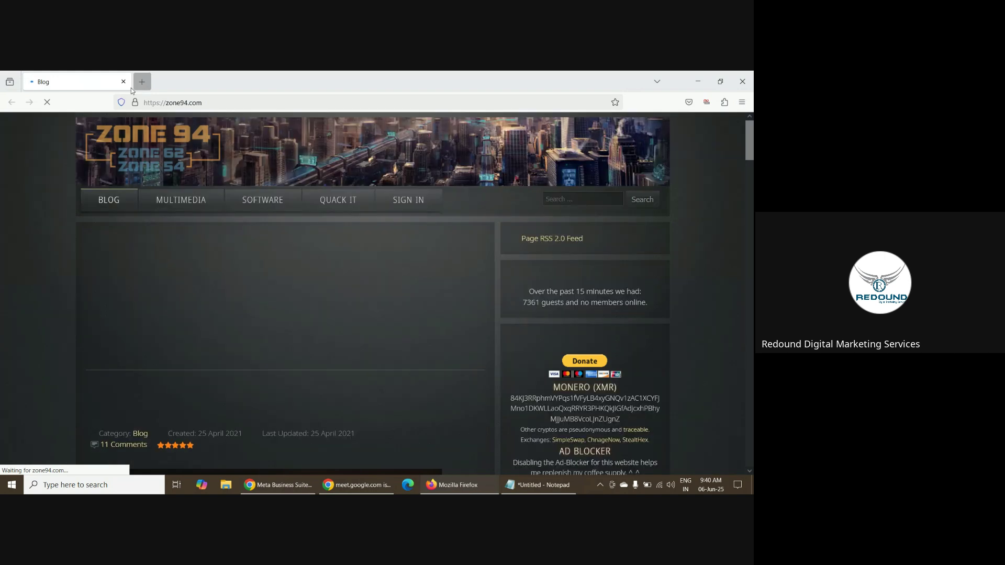
click(123, 82)
click(295, 120)
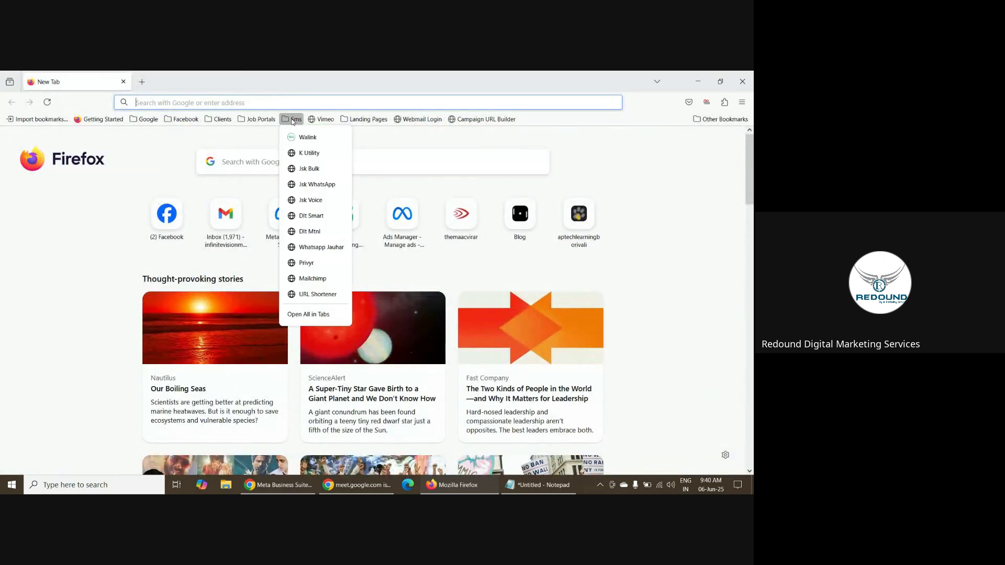
click(312, 137)
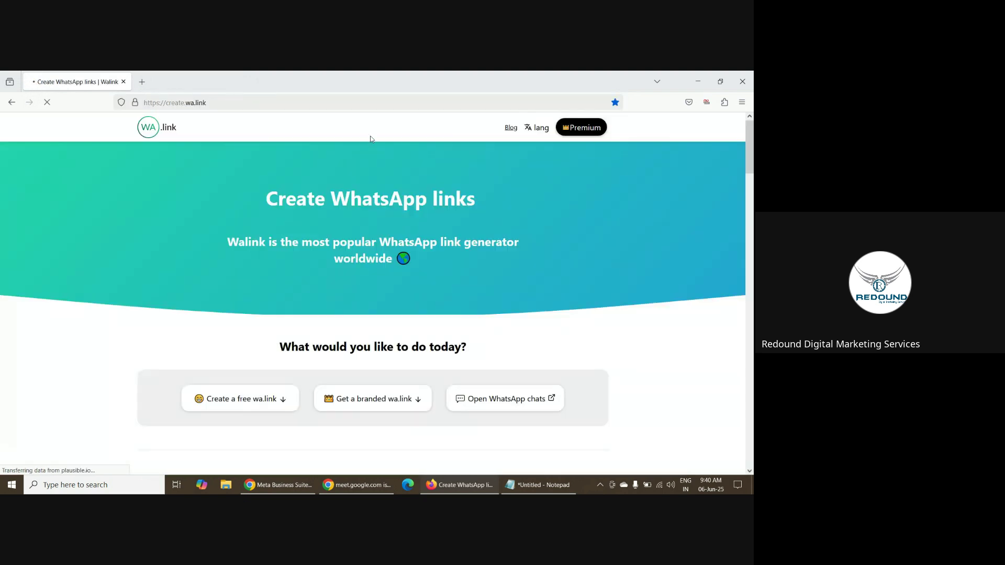
Examine the phone number and custom message fields of Walink's free link form, and close Firefox
scroll(365, 245, down, 10)
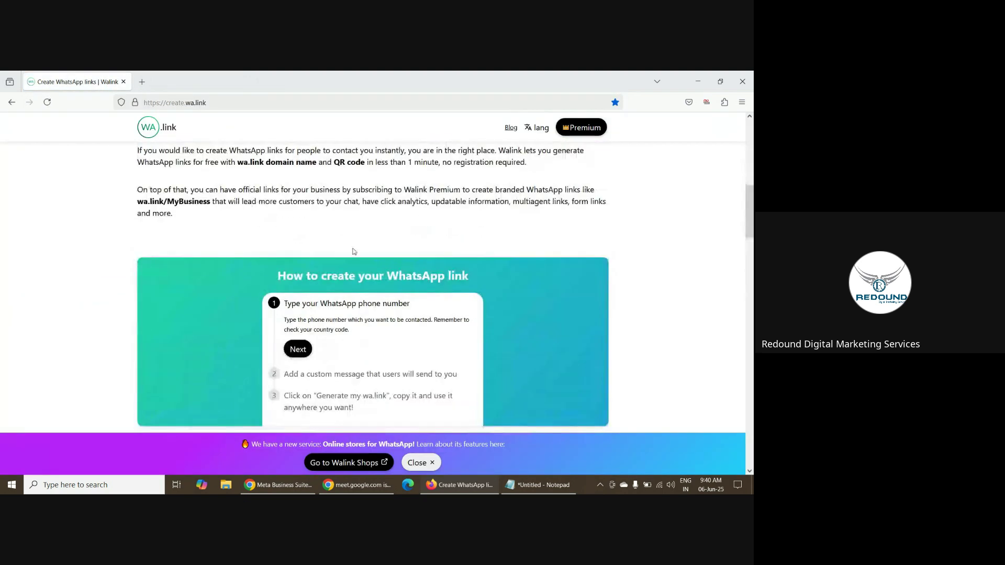
scroll(365, 244, down, 2)
click(227, 284)
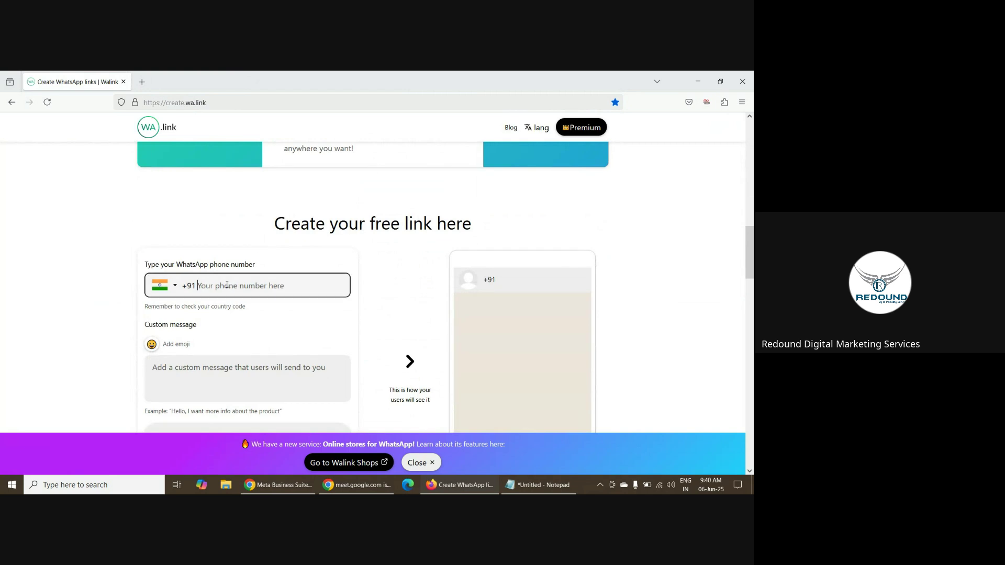
scroll(214, 285, down, 2)
click(215, 285)
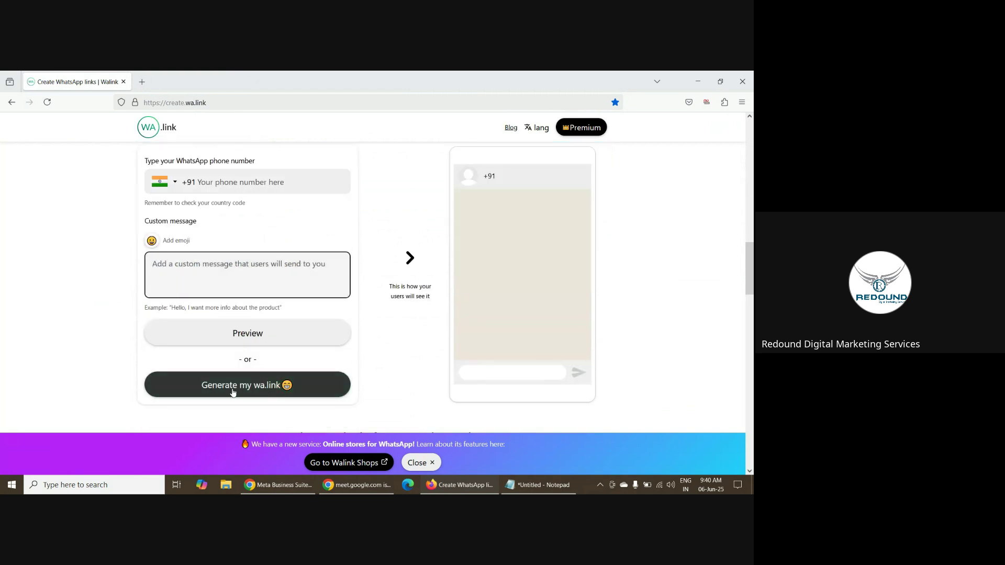
click(741, 83)
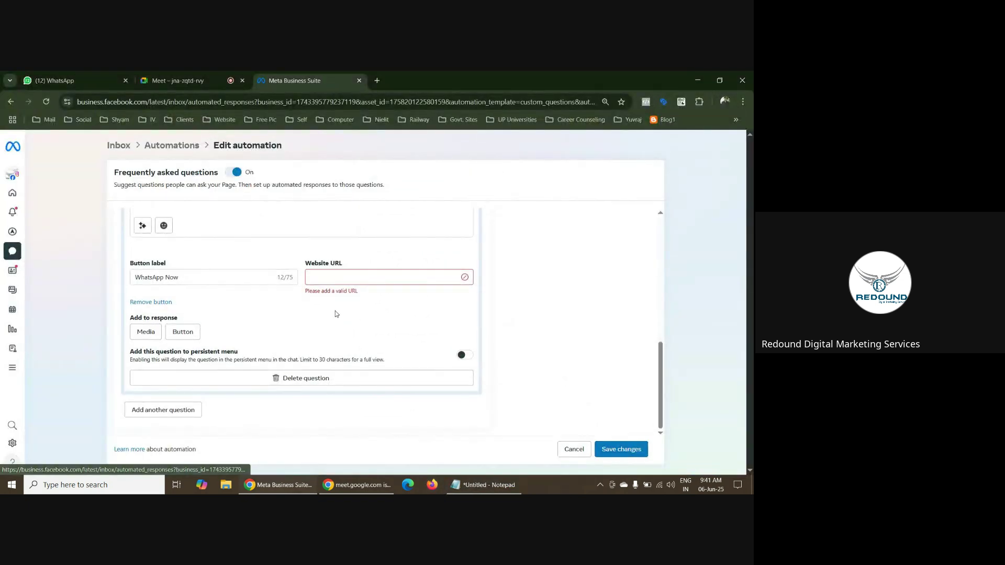
click(345, 275)
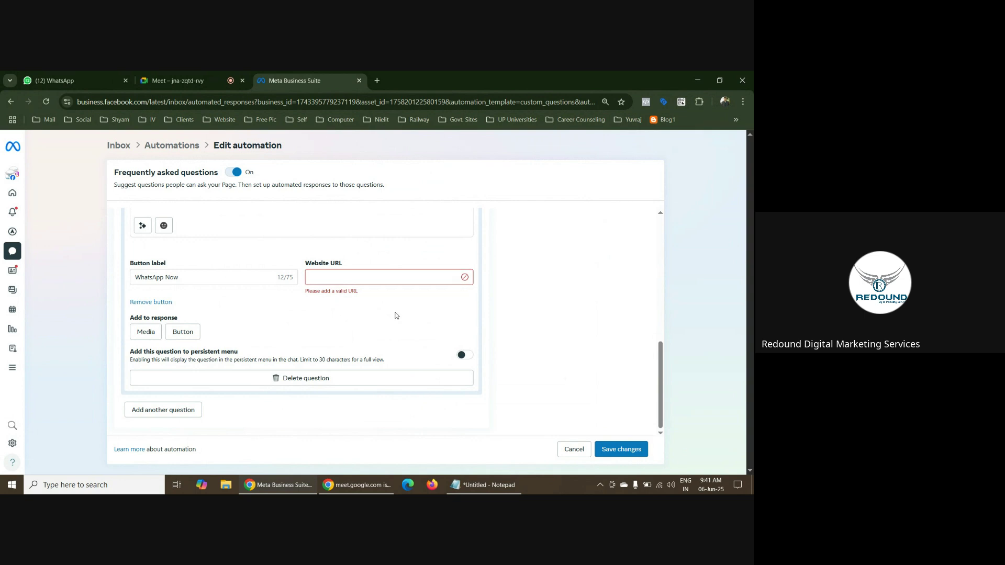
scroll(397, 315, up, 3)
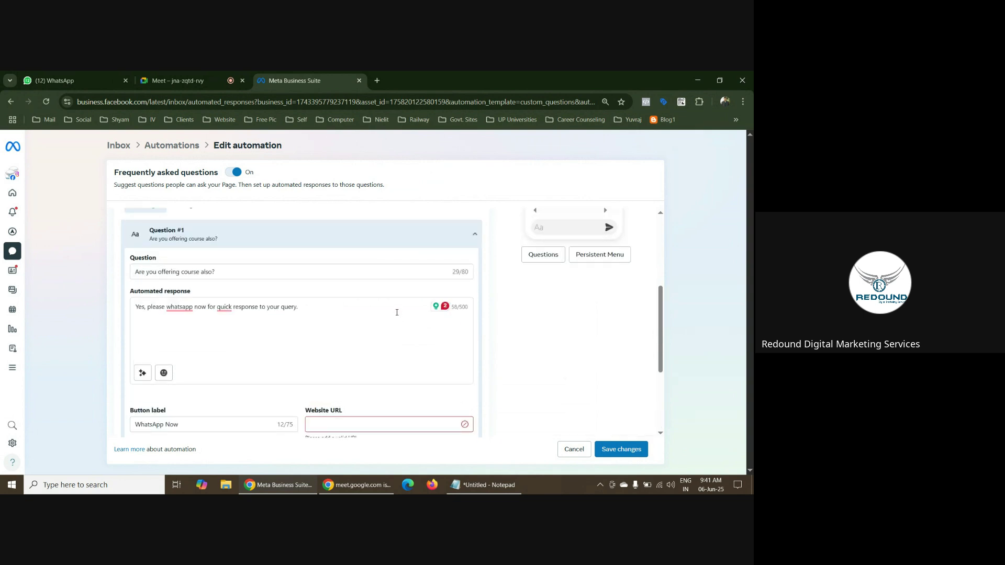
scroll(396, 315, down, 2)
scroll(397, 315, down, 1)
scroll(396, 315, up, 1)
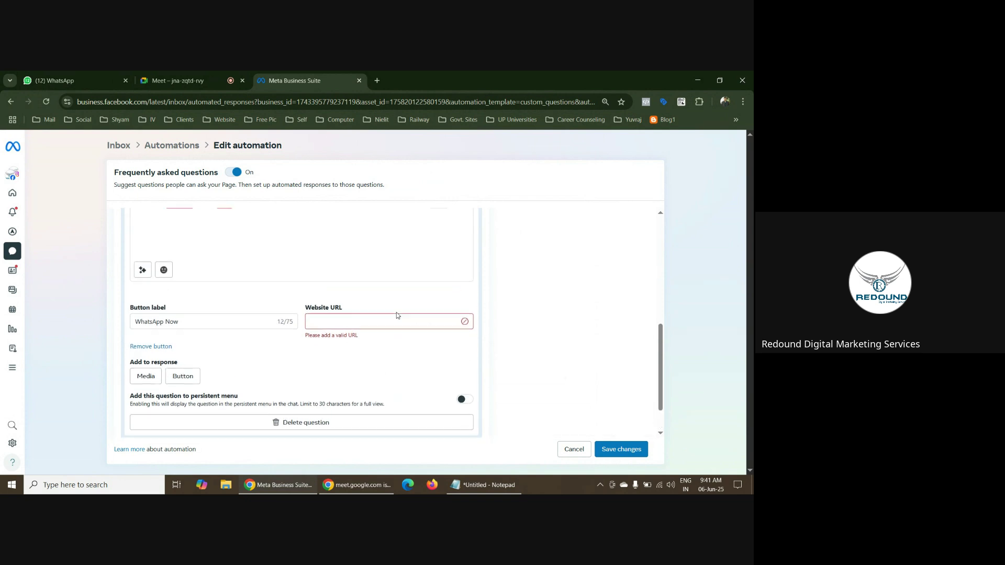
triple_click(183, 328)
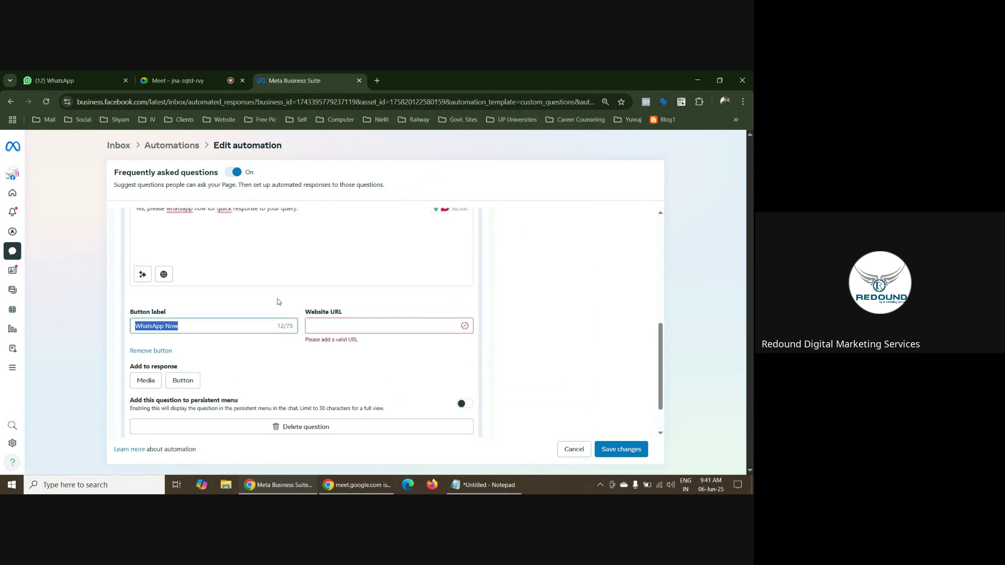
click(347, 323)
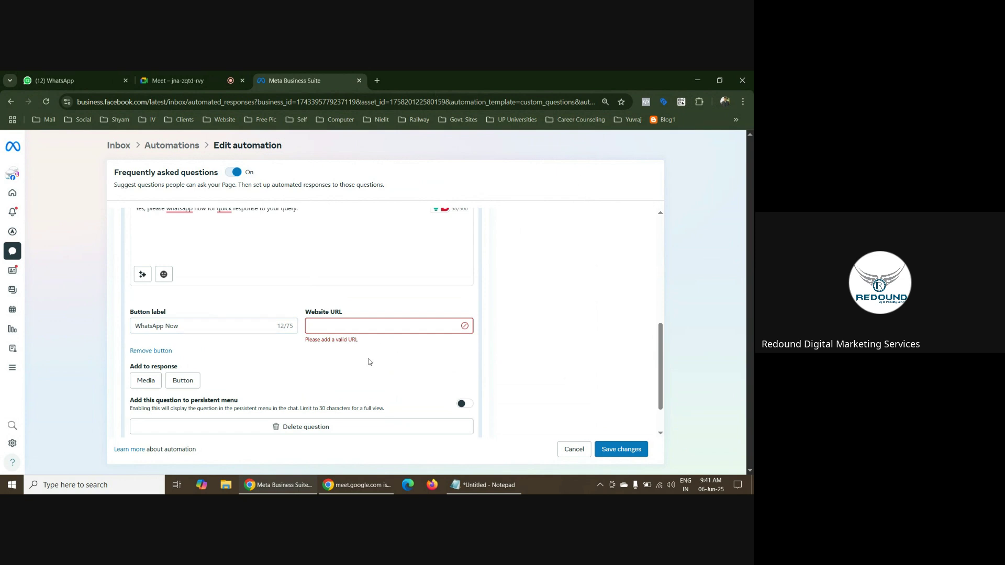
In File Explorer, open ad-copies-rdms.docx from 1- Redound > 1-Rdms Ad > Facebook Ads > Courses on the E: drive
click(227, 487)
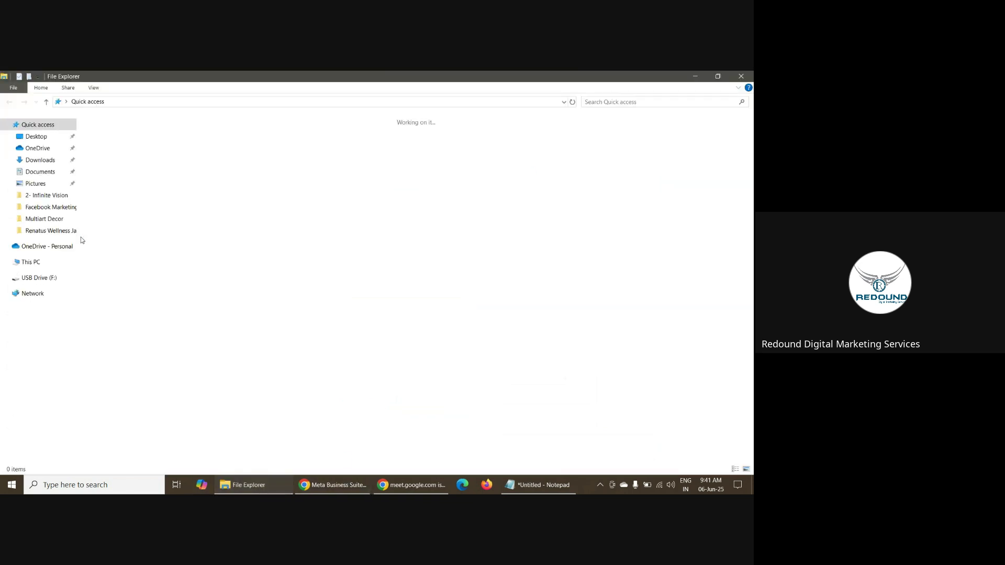
click(47, 380)
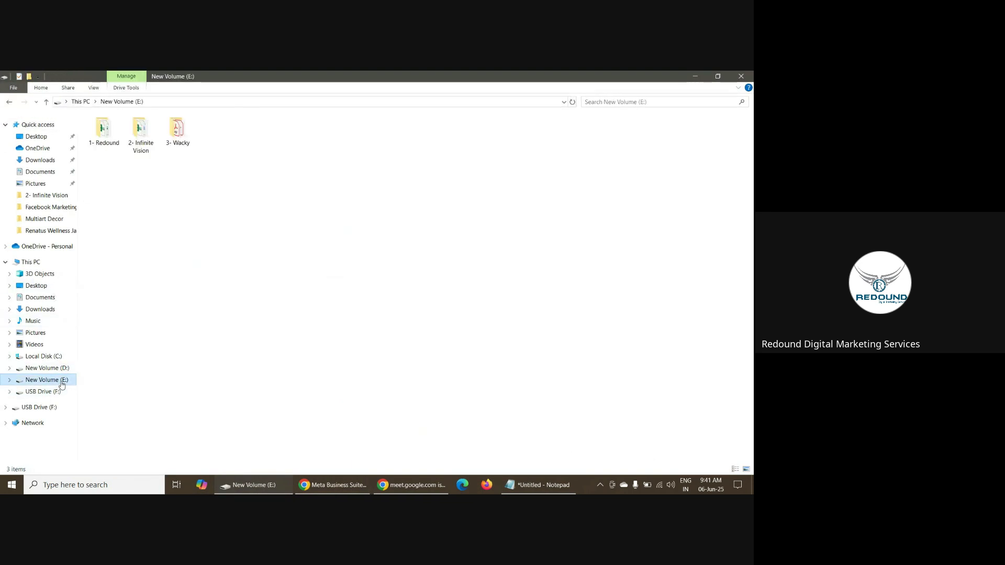
double_click(104, 135)
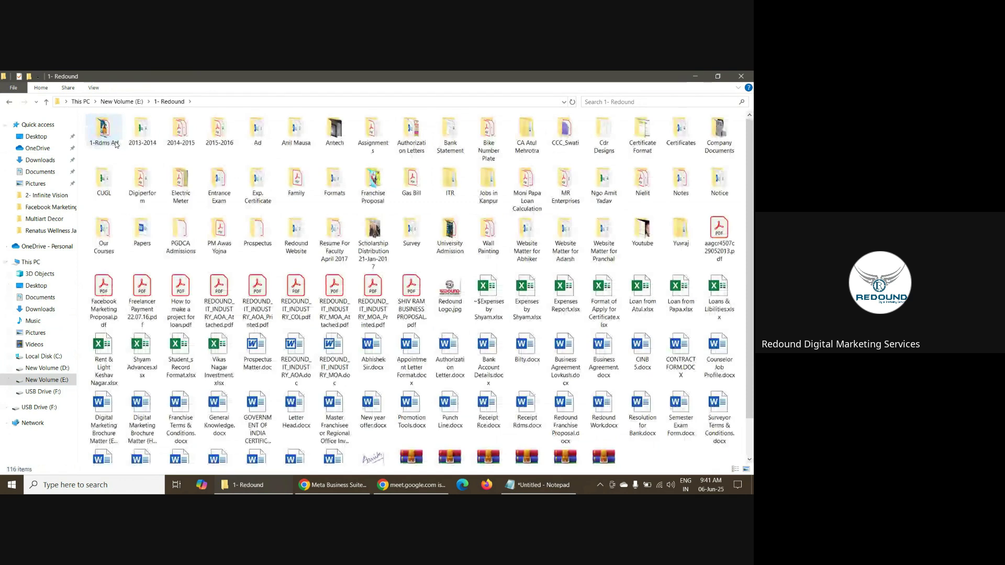
double_click(115, 136)
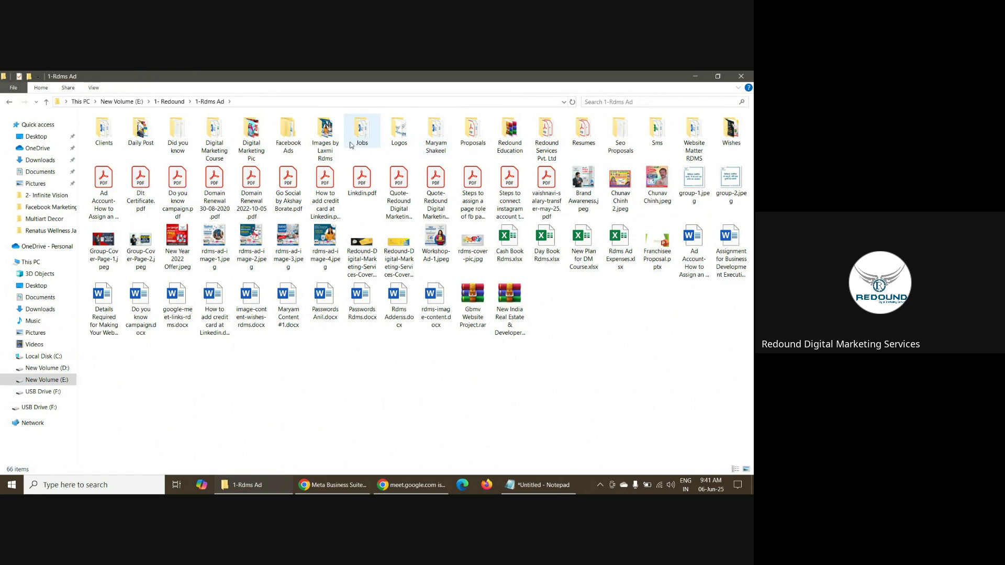
double_click(285, 147)
double_click(104, 135)
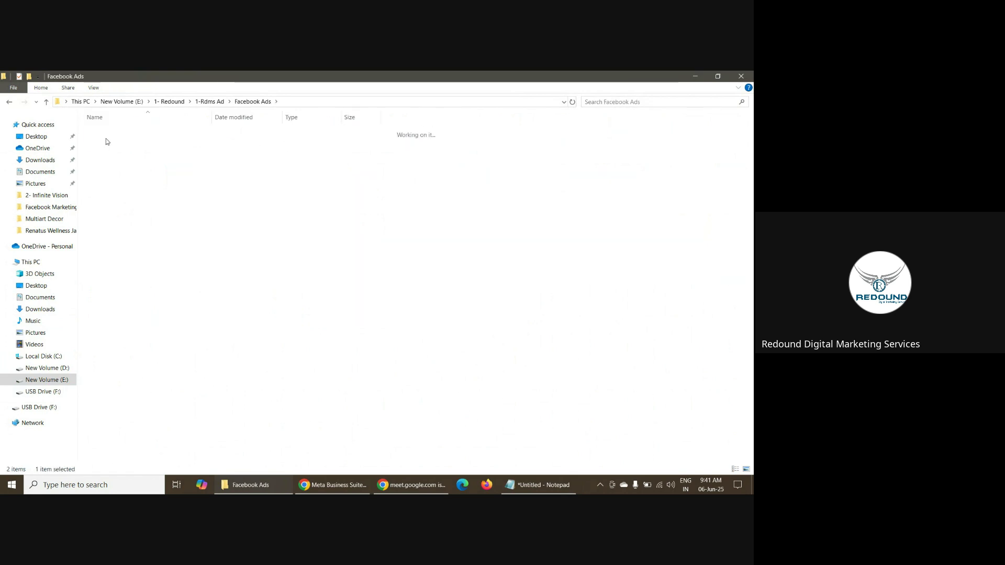
click(130, 146)
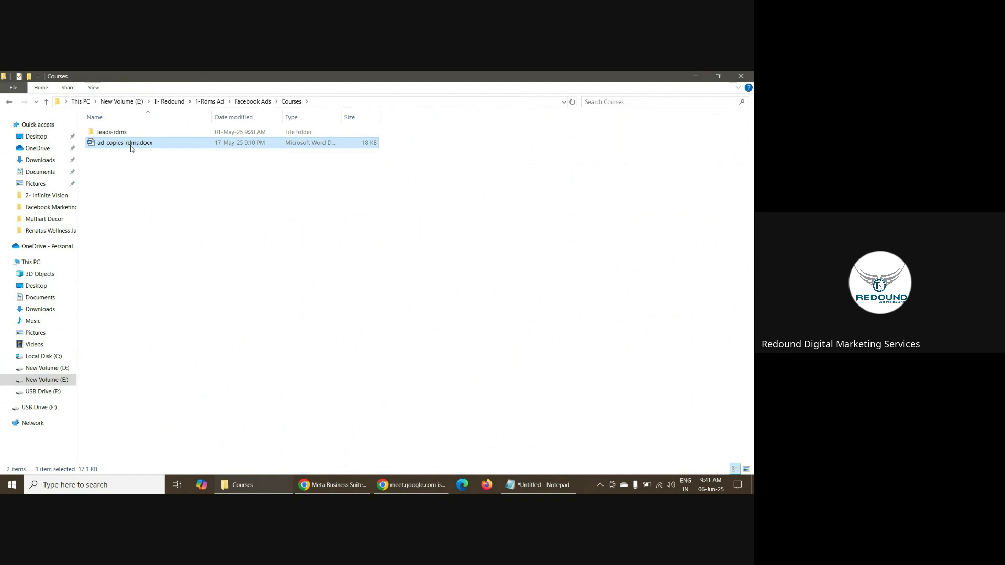
key(F2)
click(187, 146)
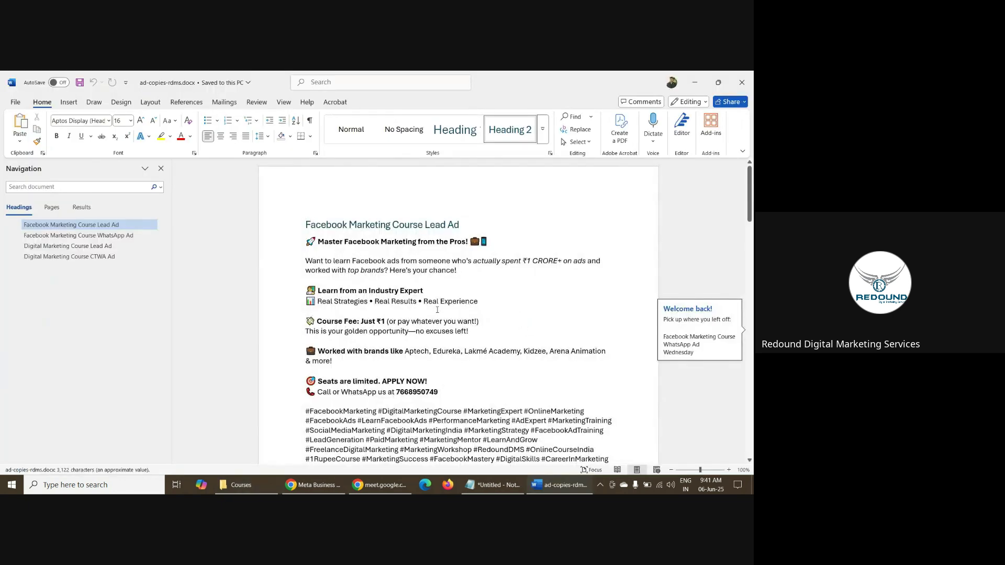
scroll(437, 310, down, 20)
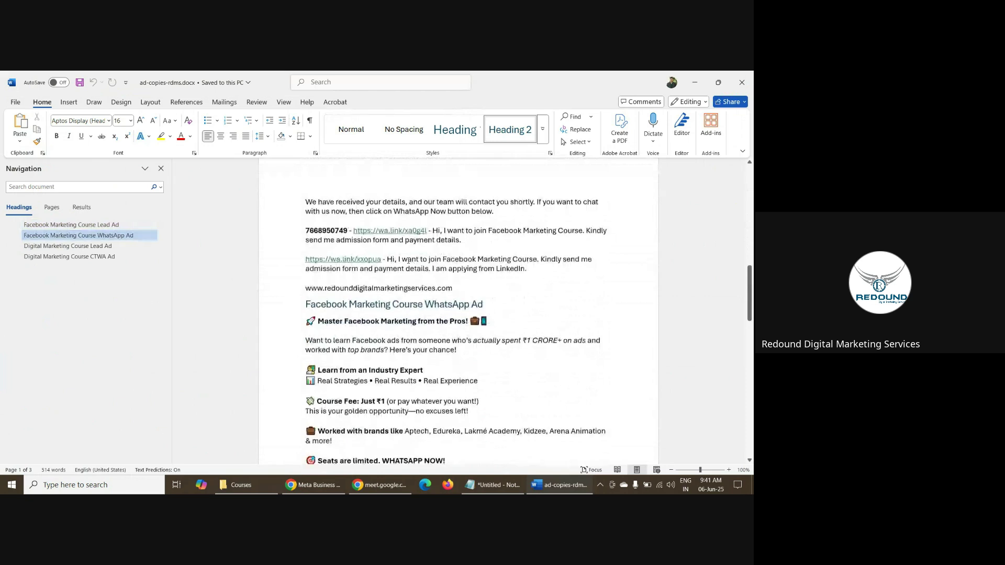
drag(353, 231, 430, 230)
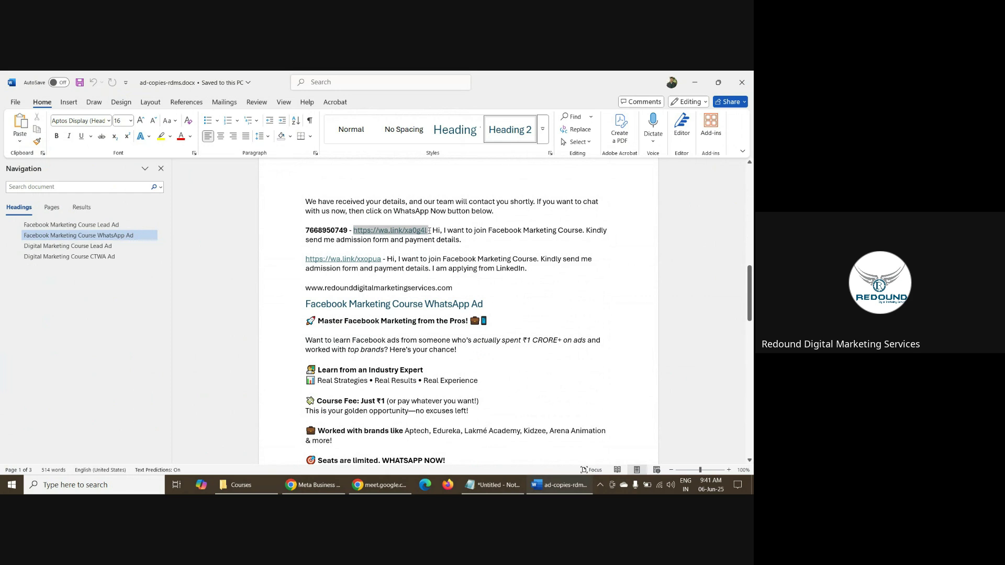
right_click(429, 230)
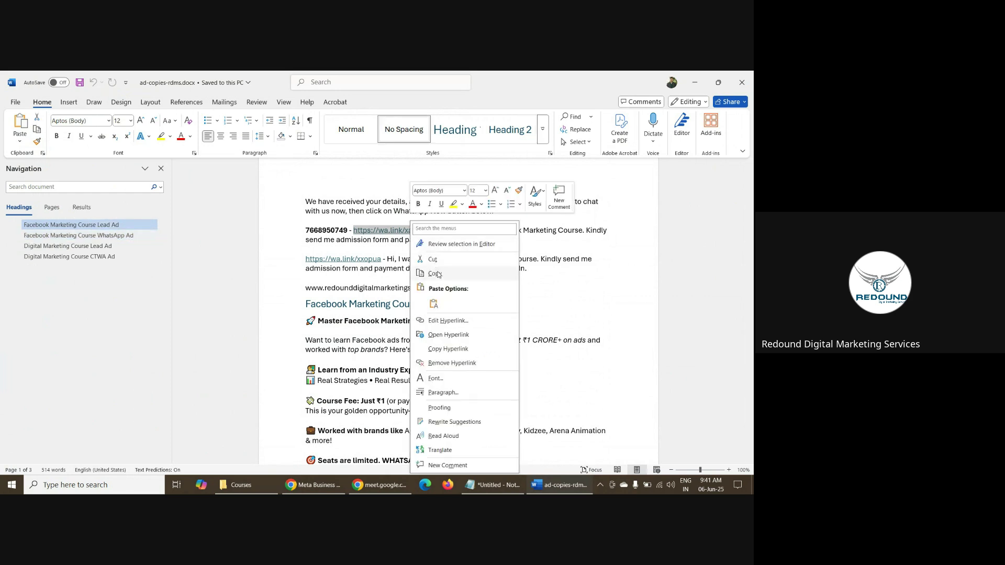
click(442, 273)
click(742, 82)
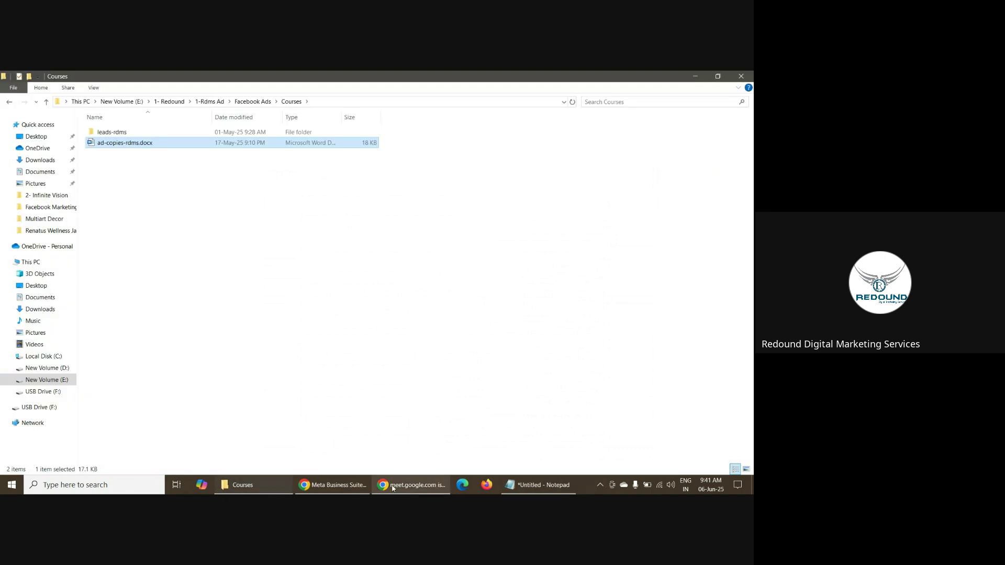
click(332, 484)
click(321, 328)
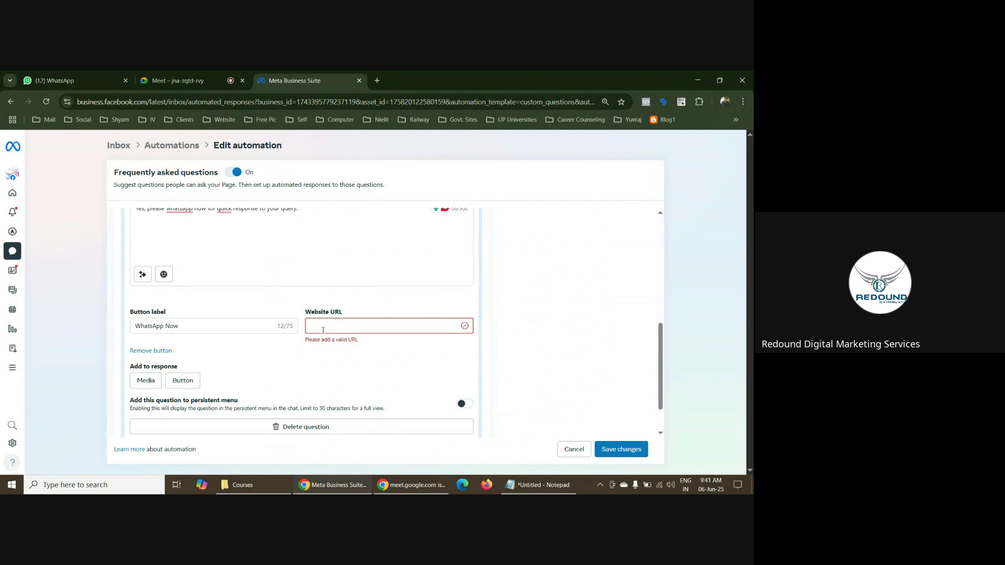
key(ctrl+v)
click(412, 359)
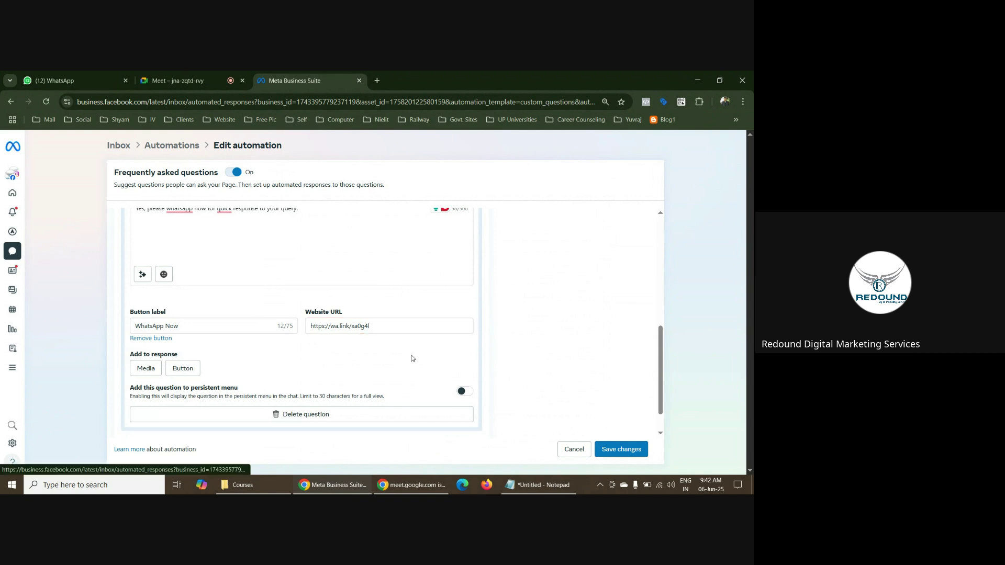
click(632, 449)
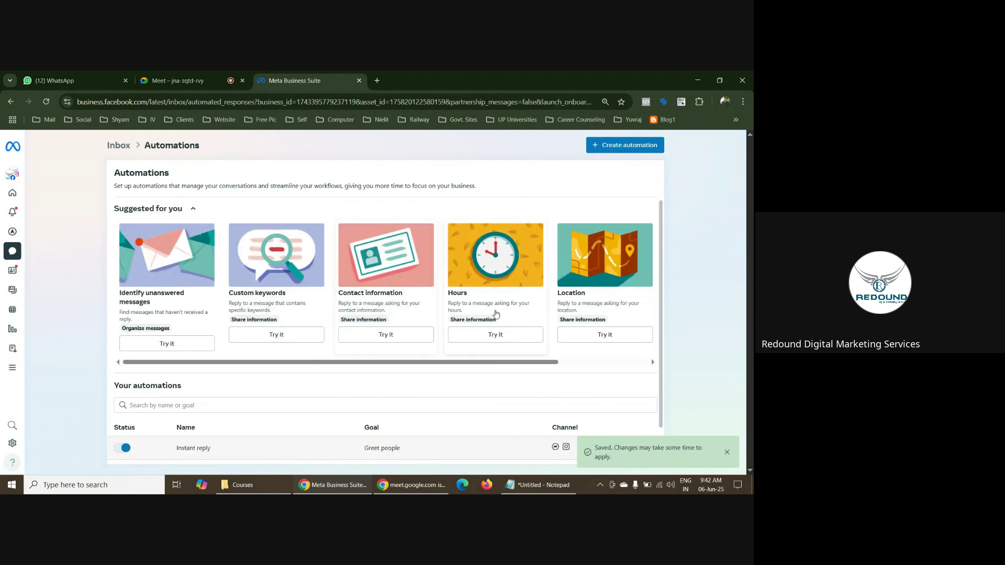
Open the Frequently asked questions automation, review its saved Messenger question and return to the Automations list
scroll(495, 314, down, 1)
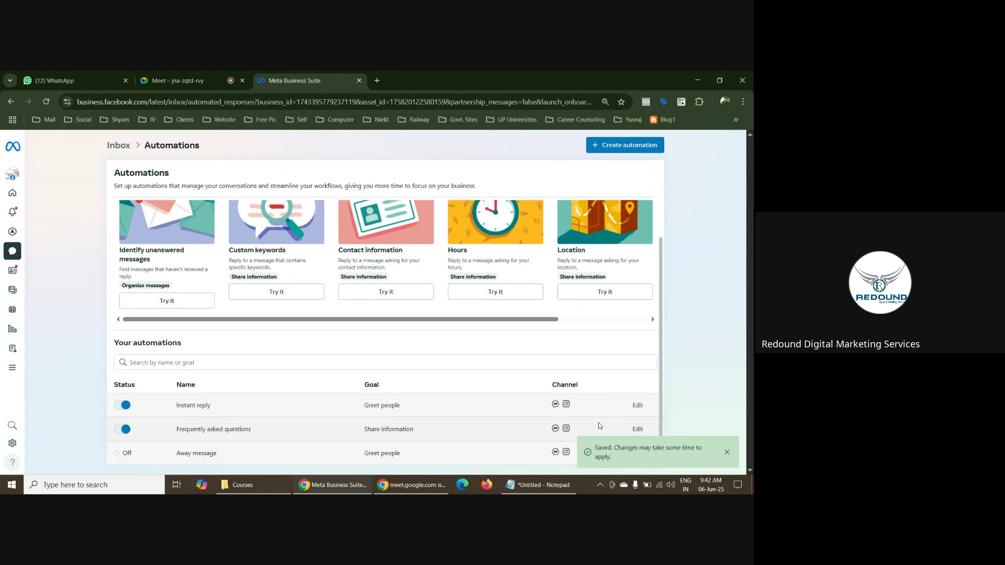
click(638, 429)
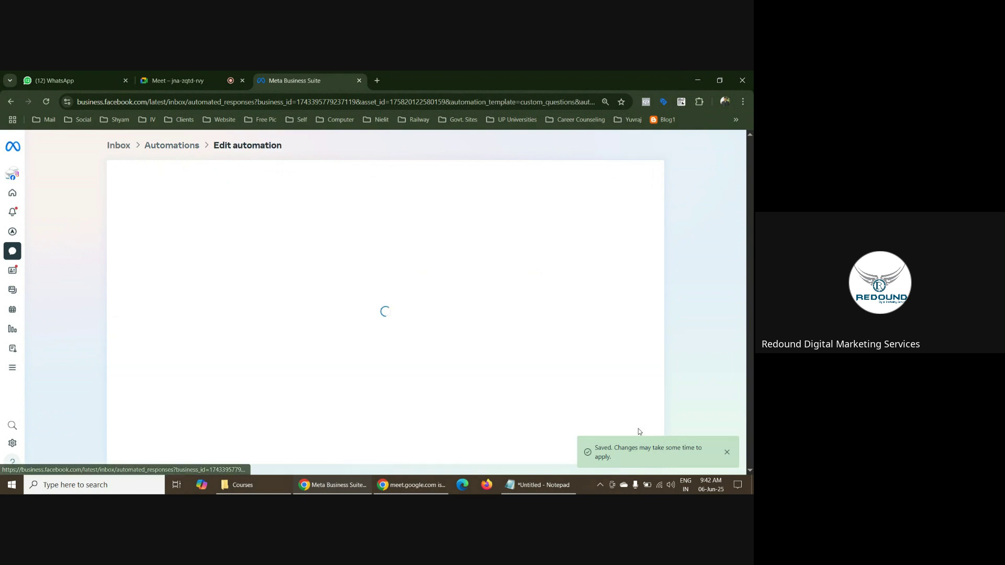
scroll(264, 314, down, 1)
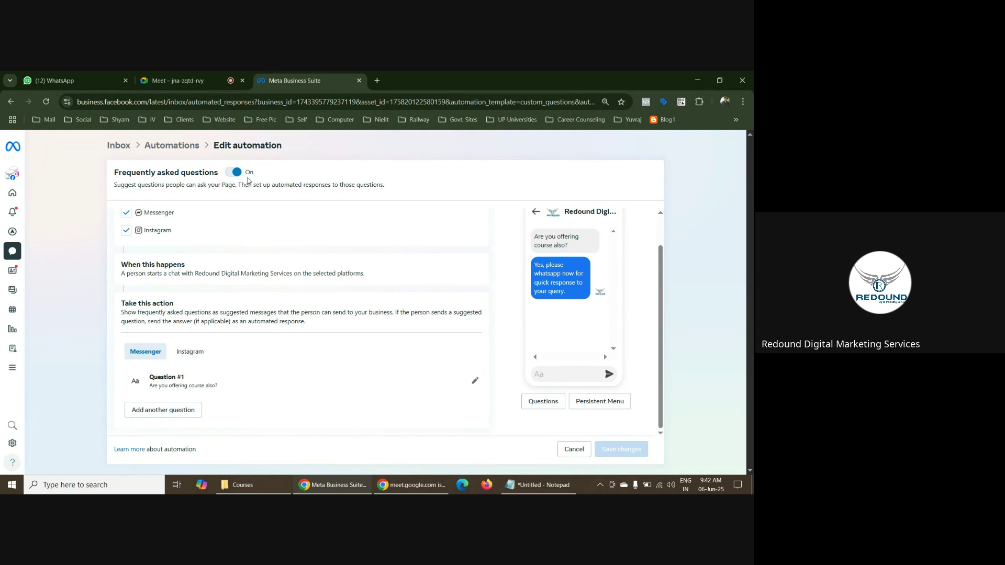
click(182, 151)
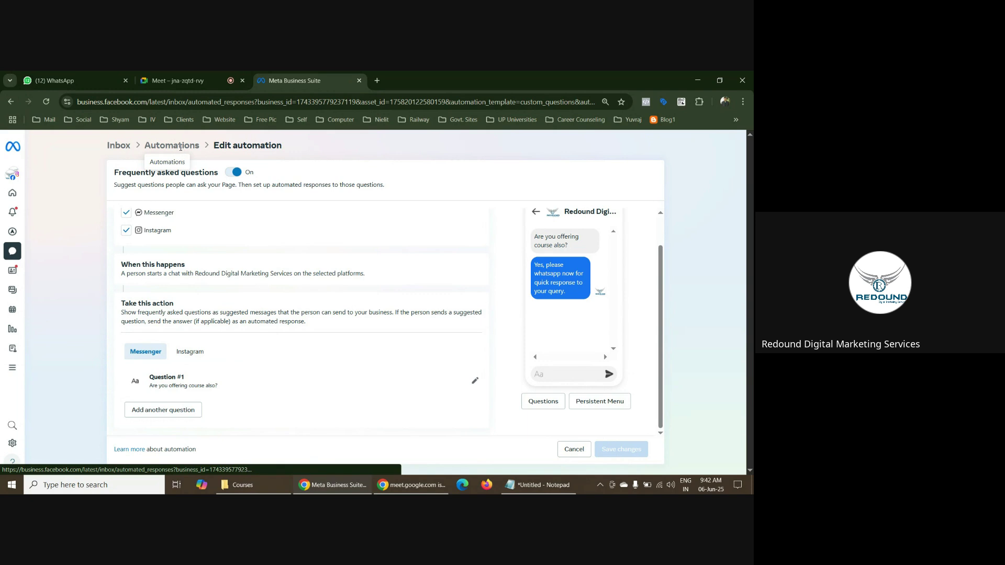
Open the Away message automation for editing and add Instagram as a channel alongside Messenger
scroll(316, 392, down, 1)
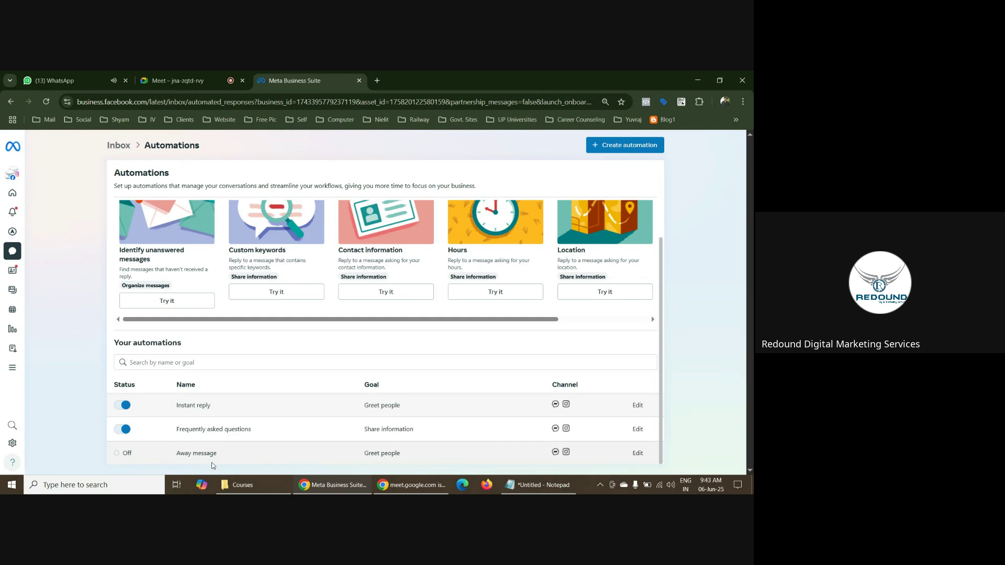
click(638, 454)
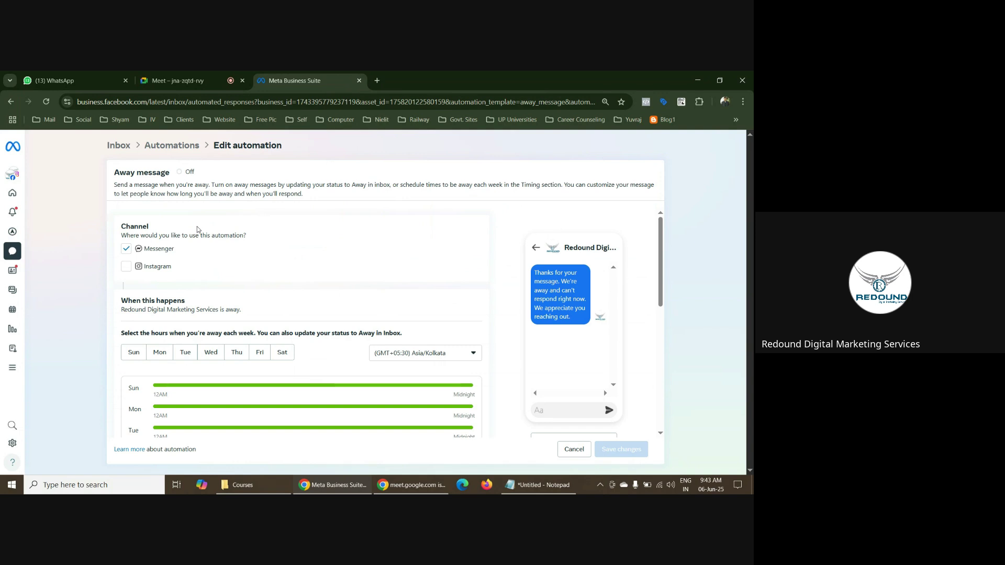
click(125, 267)
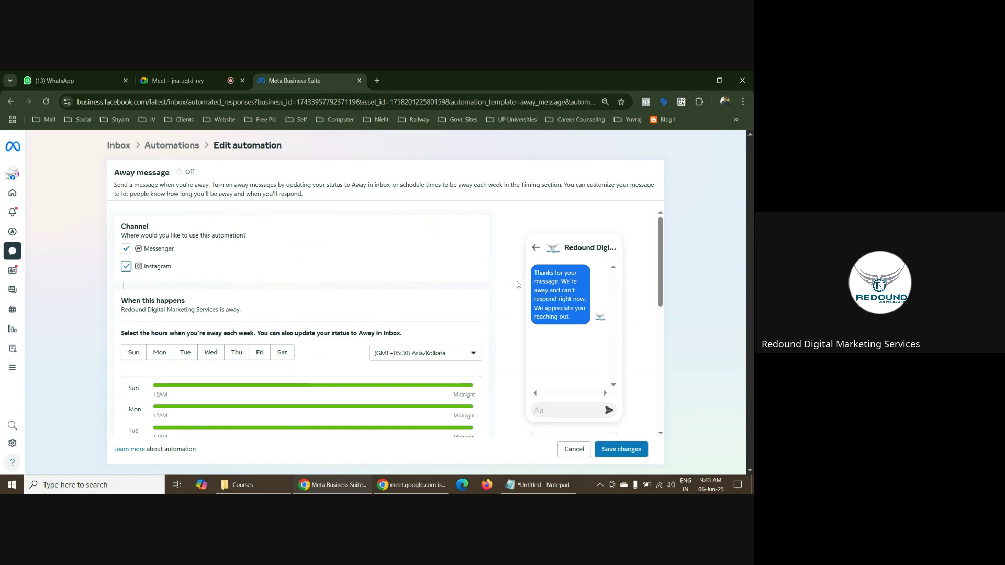
Examine the away message's weekly hours schedule and its message text
scroll(517, 284, down, 3)
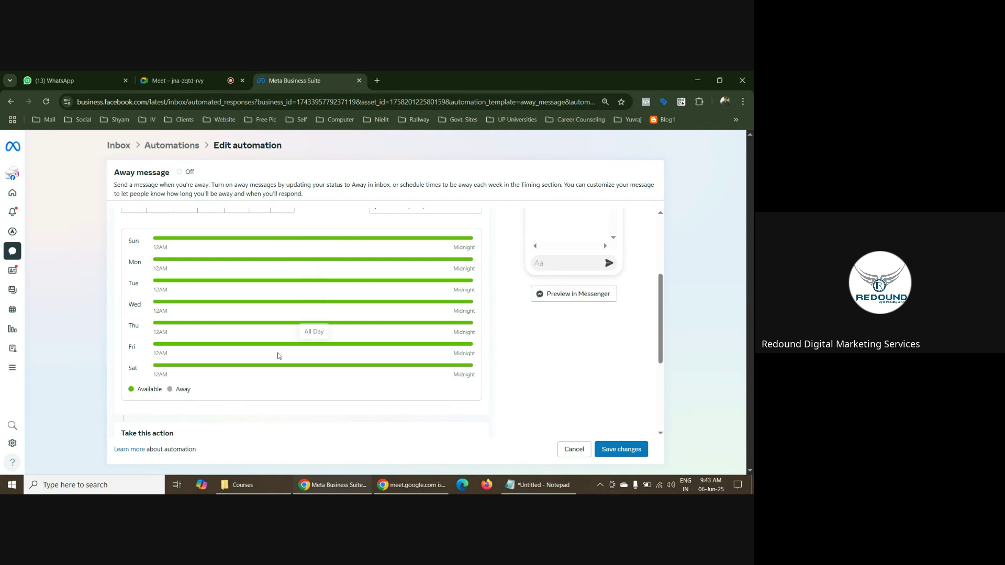
scroll(277, 355, down, 3)
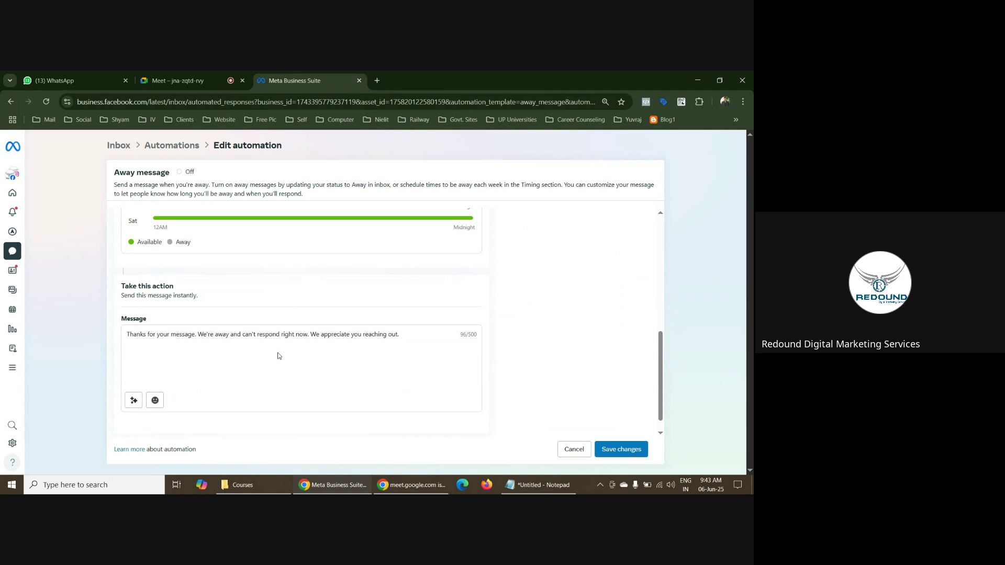
scroll(277, 355, up, 1)
scroll(278, 355, up, 3)
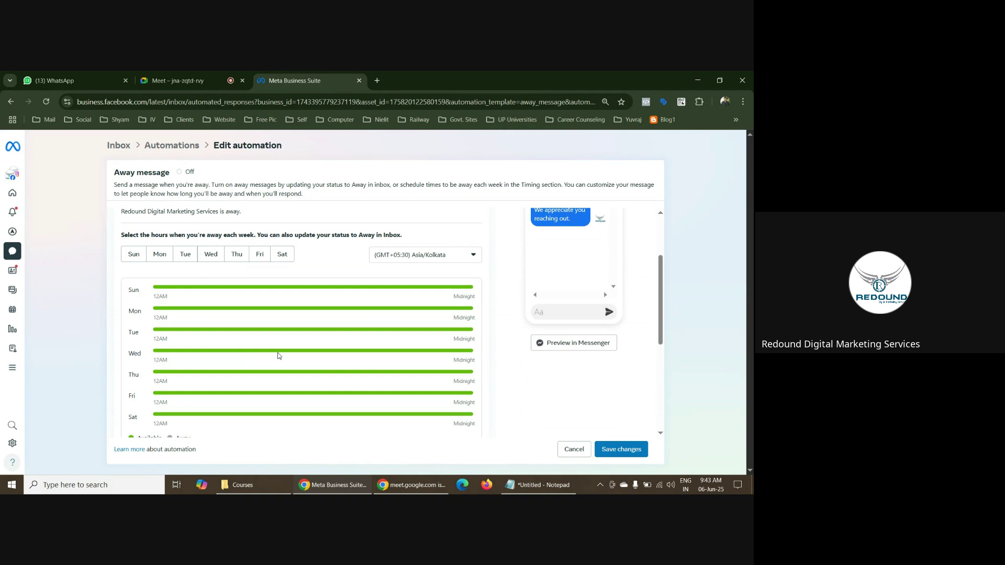
scroll(120, 314, down, 3)
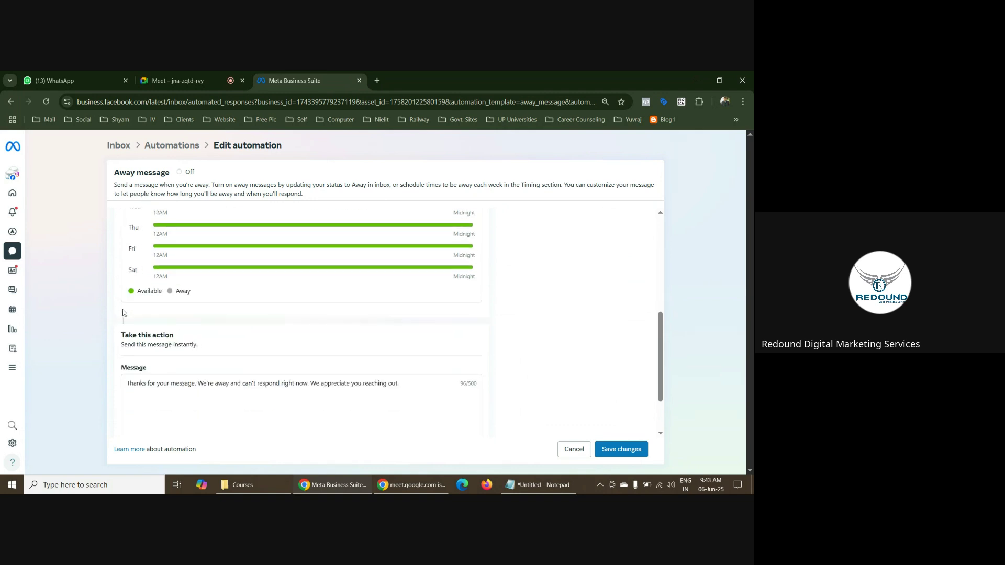
scroll(123, 312, down, 2)
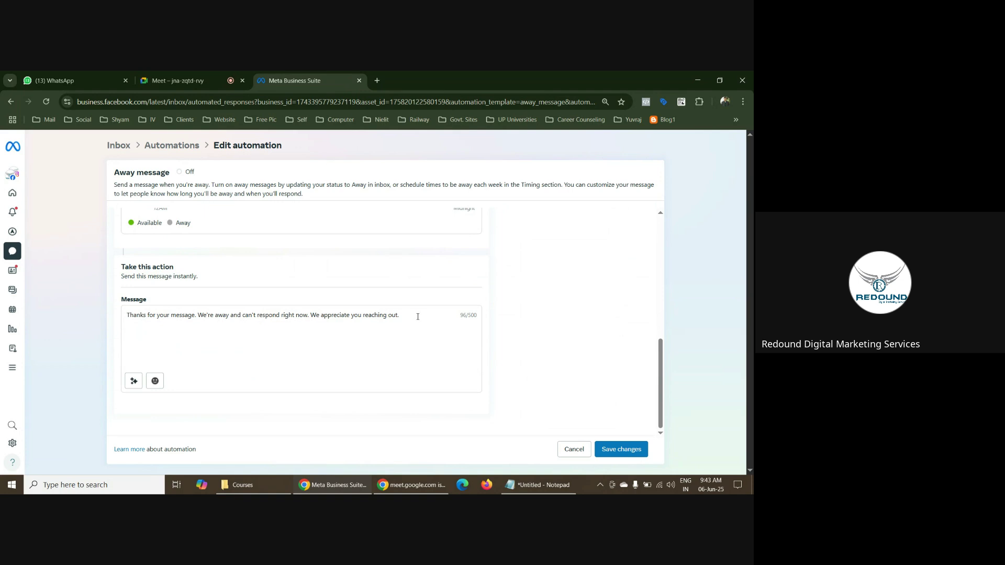
scroll(418, 317, up, 2)
scroll(418, 320, up, 4)
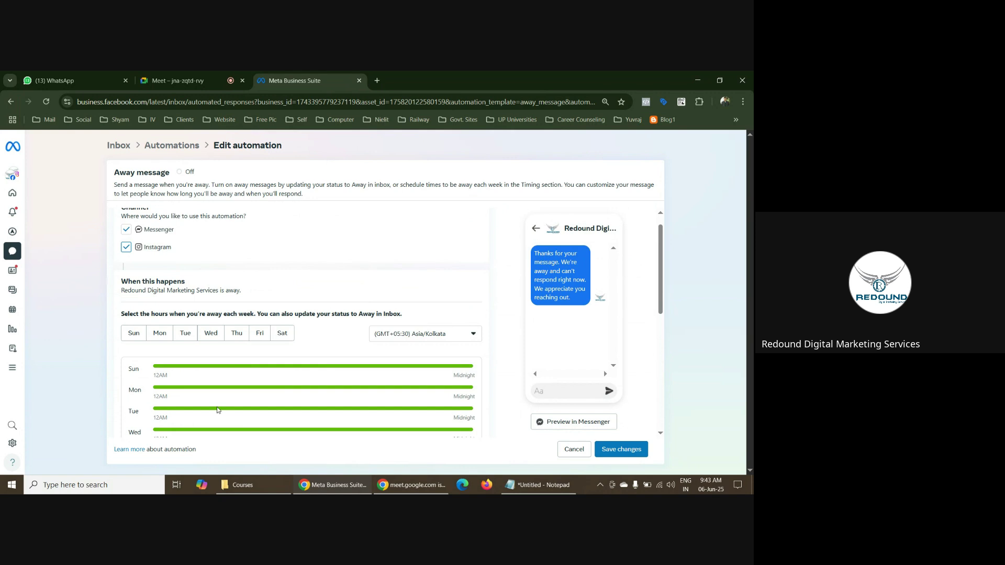
Select Monday in the away schedule and set its away hours' start time to 8:00 PM
scroll(217, 410, down, 2)
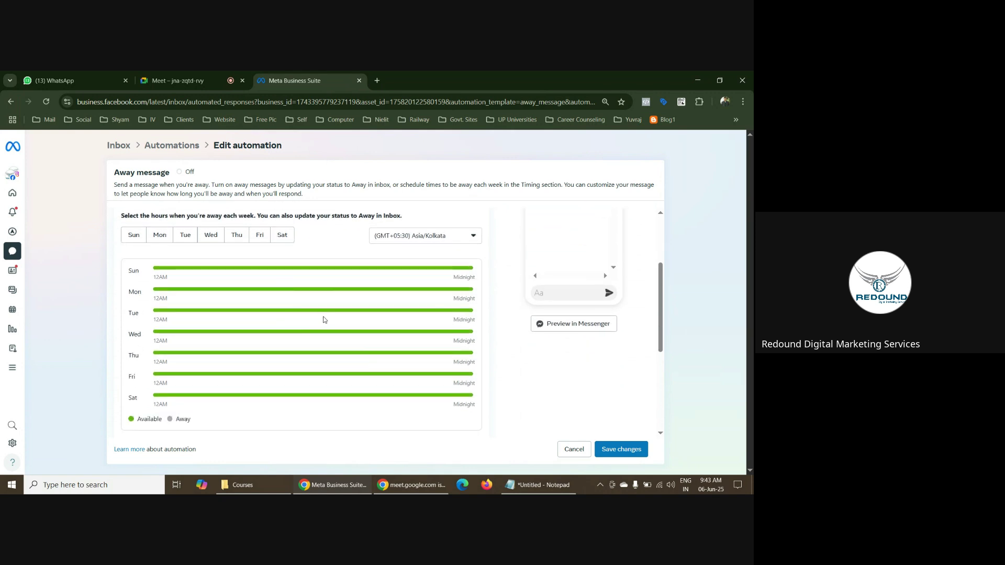
click(159, 235)
click(185, 280)
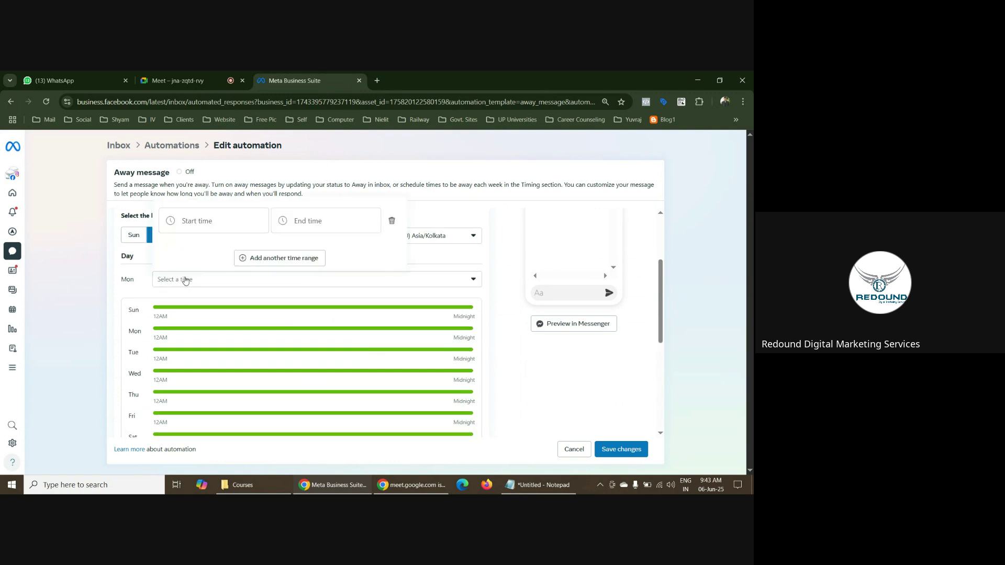
click(210, 224)
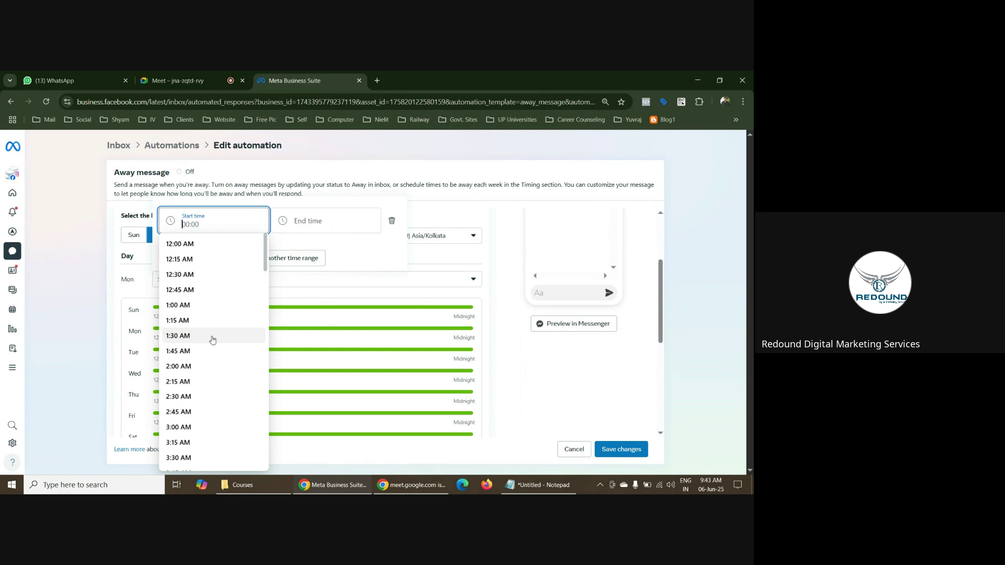
scroll(212, 338, down, 5)
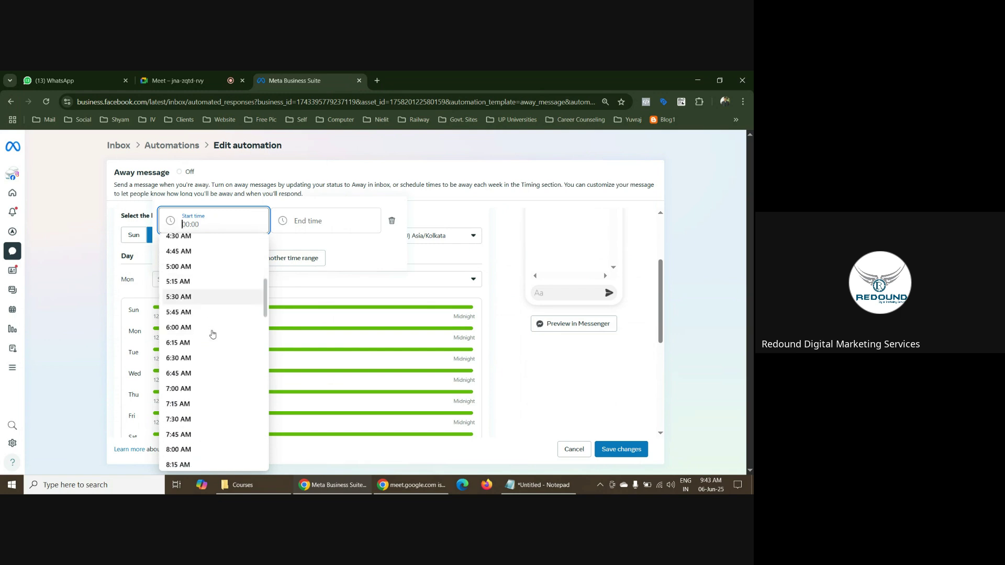
scroll(211, 334, down, 6)
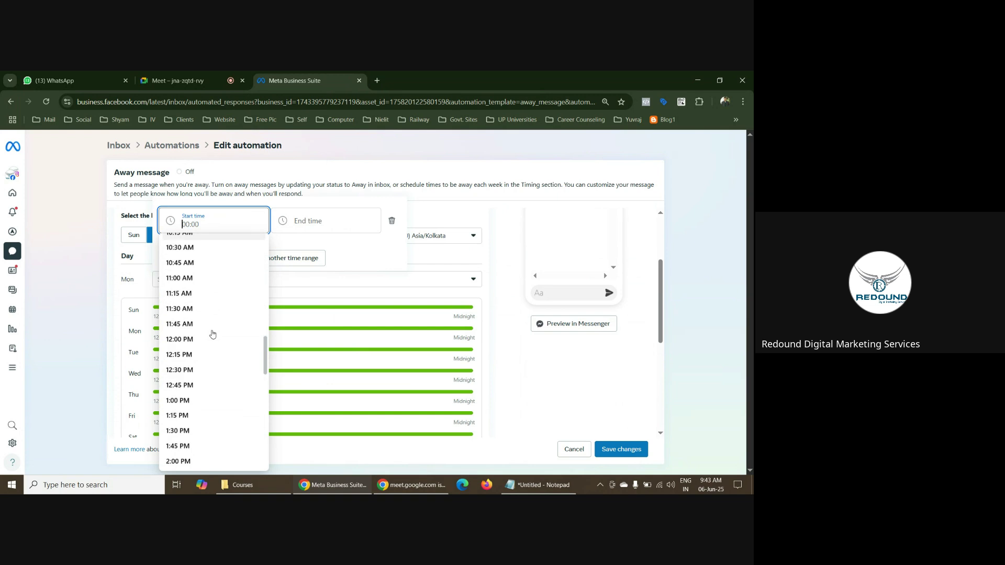
scroll(212, 334, down, 10)
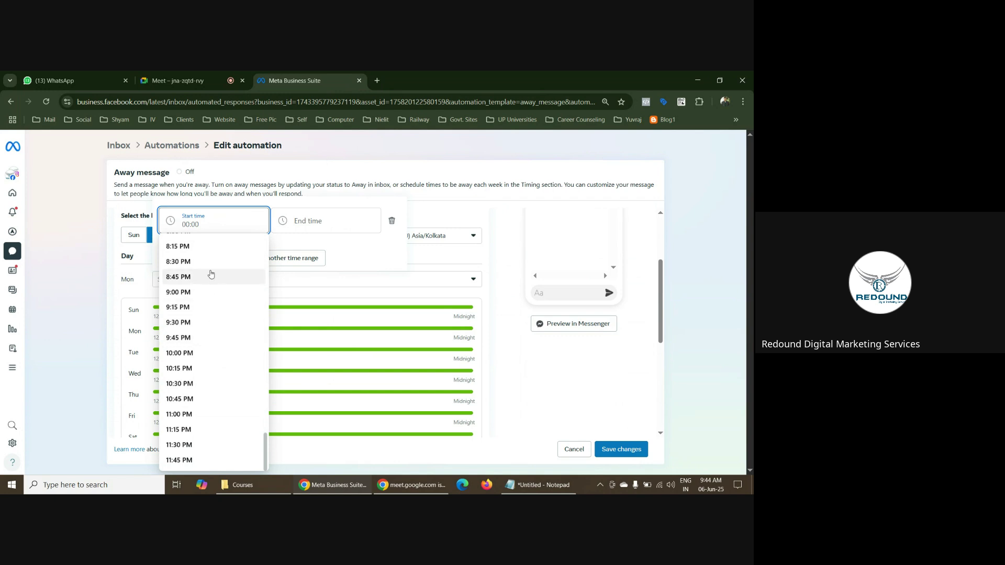
scroll(208, 275, up, 1)
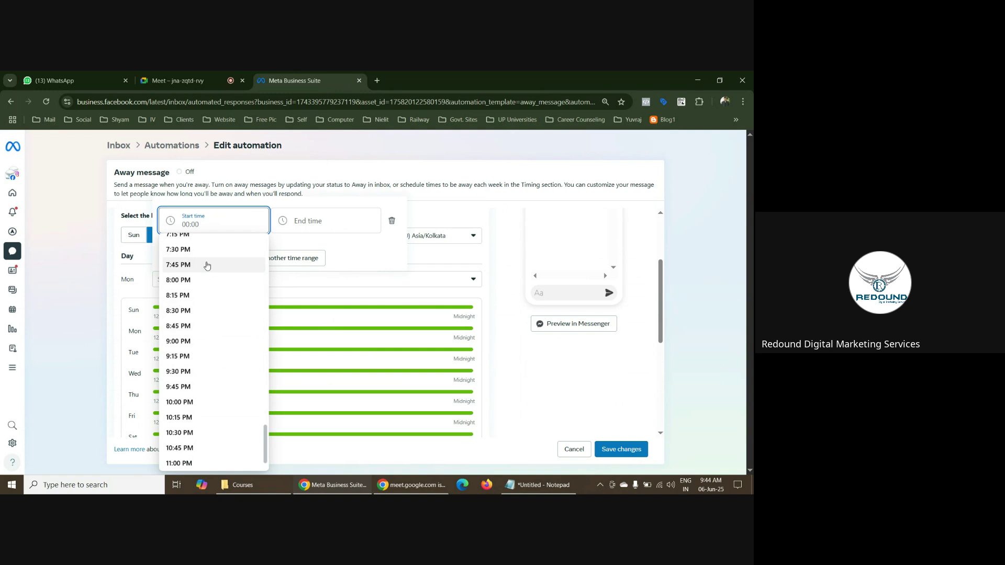
click(202, 280)
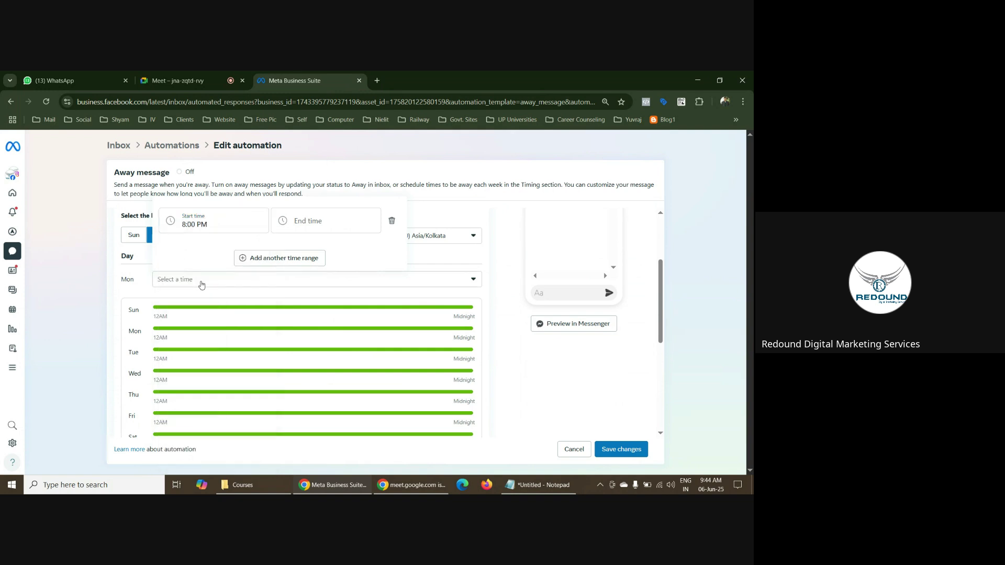
Set the end time of Monday's away hours to 10:00 AM and close the time range picker
click(341, 222)
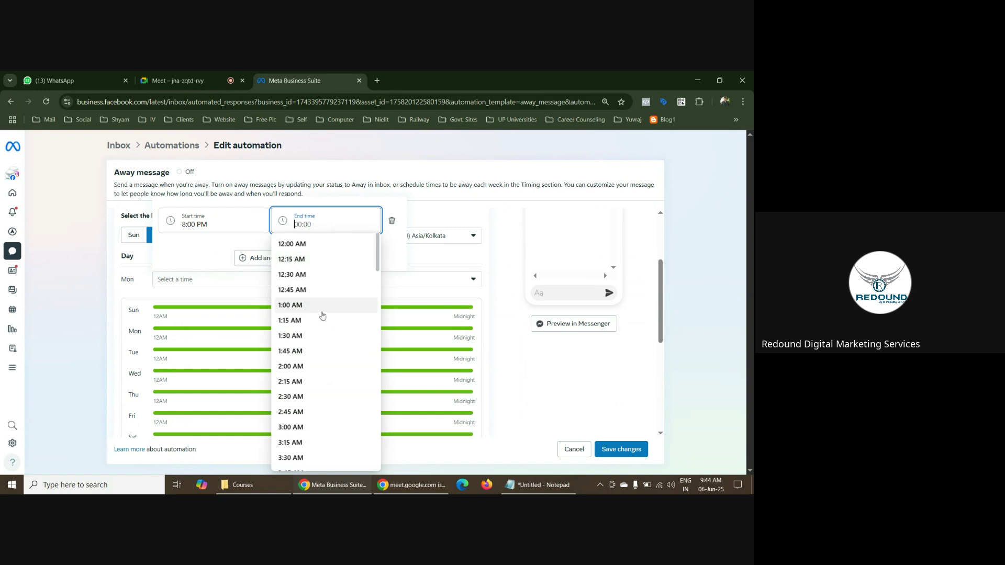
scroll(320, 335, down, 3)
scroll(320, 335, down, 5)
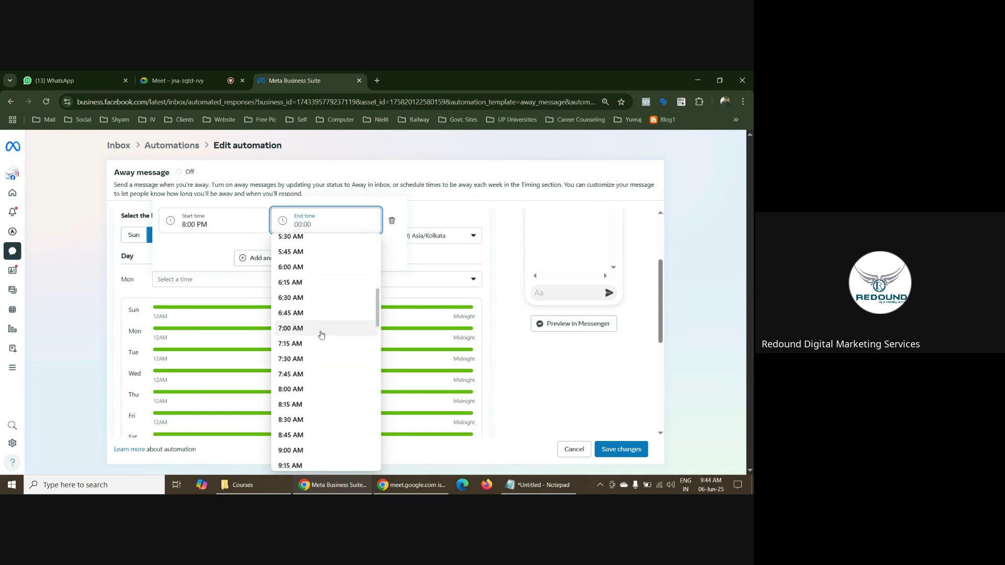
scroll(321, 335, down, 4)
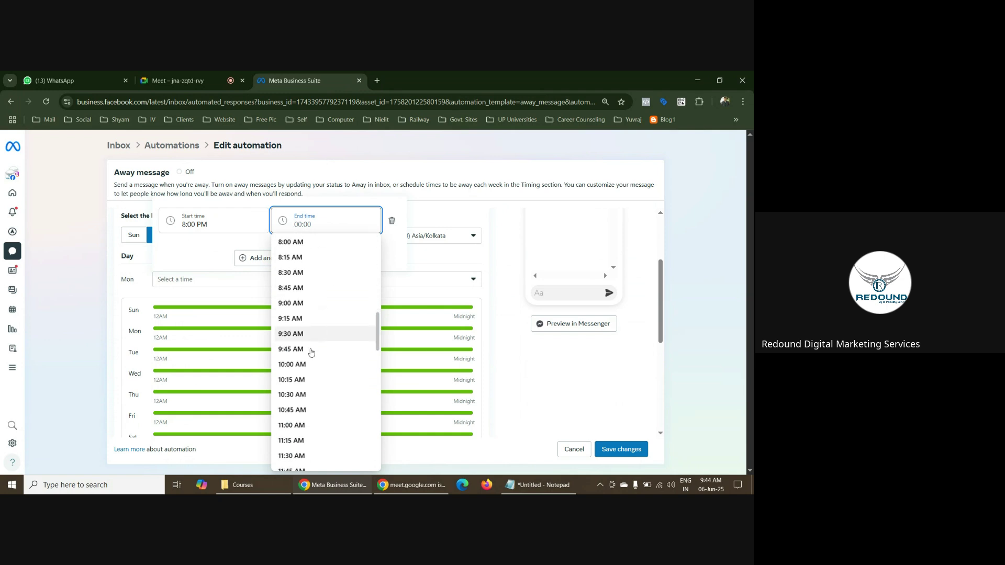
click(306, 364)
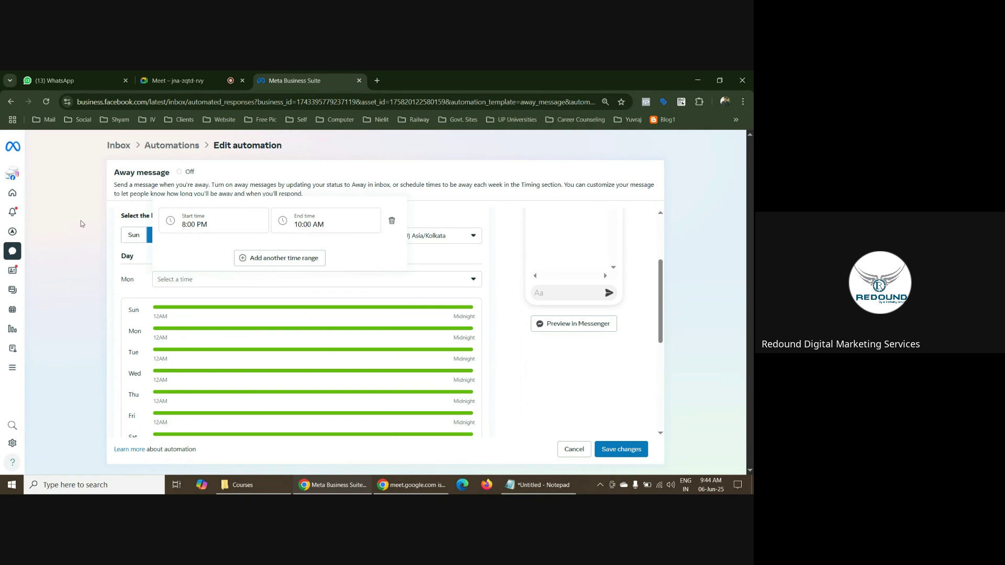
click(100, 210)
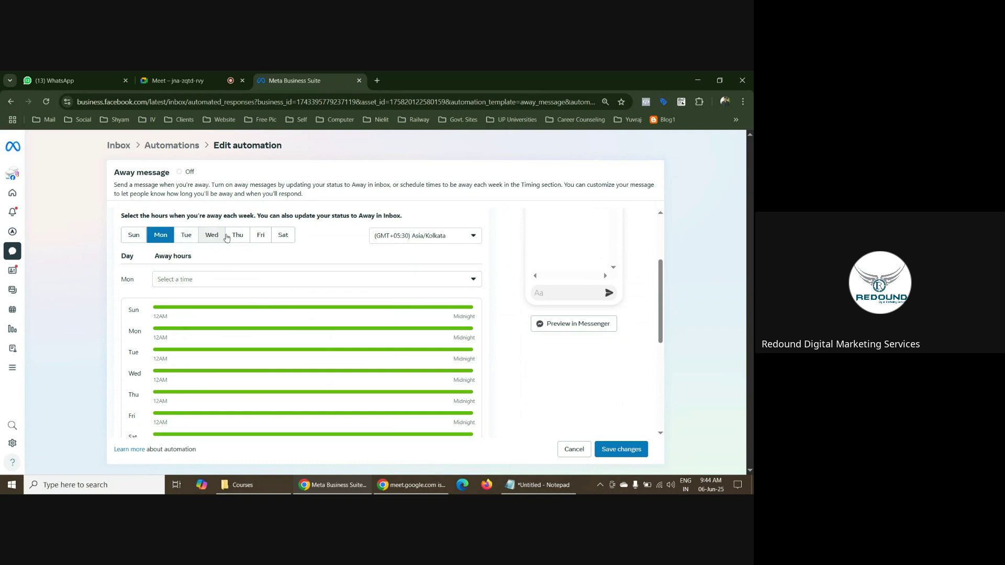
Review the away schedule's availability timeline, time zone and message text
scroll(539, 435, down, 3)
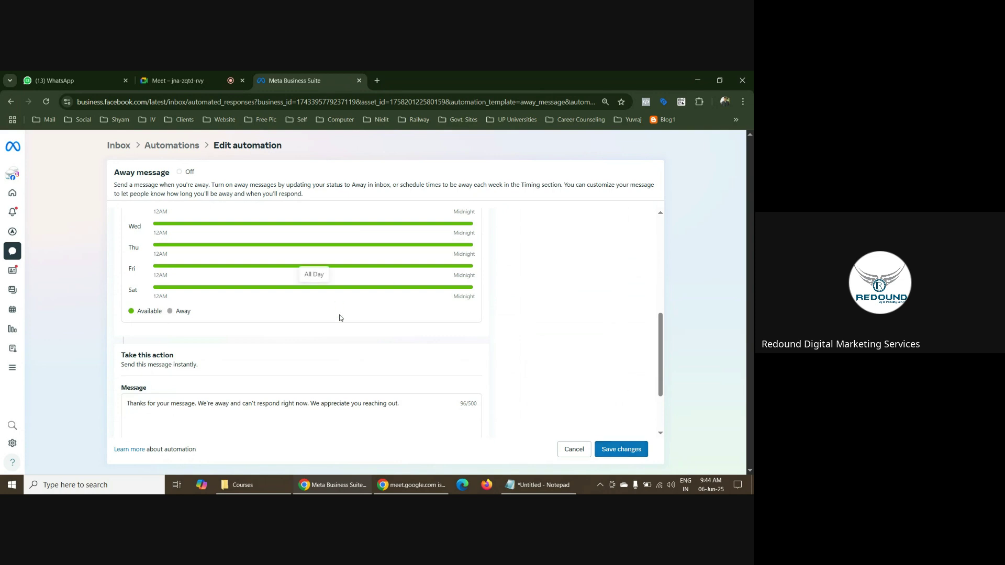
scroll(314, 330, up, 4)
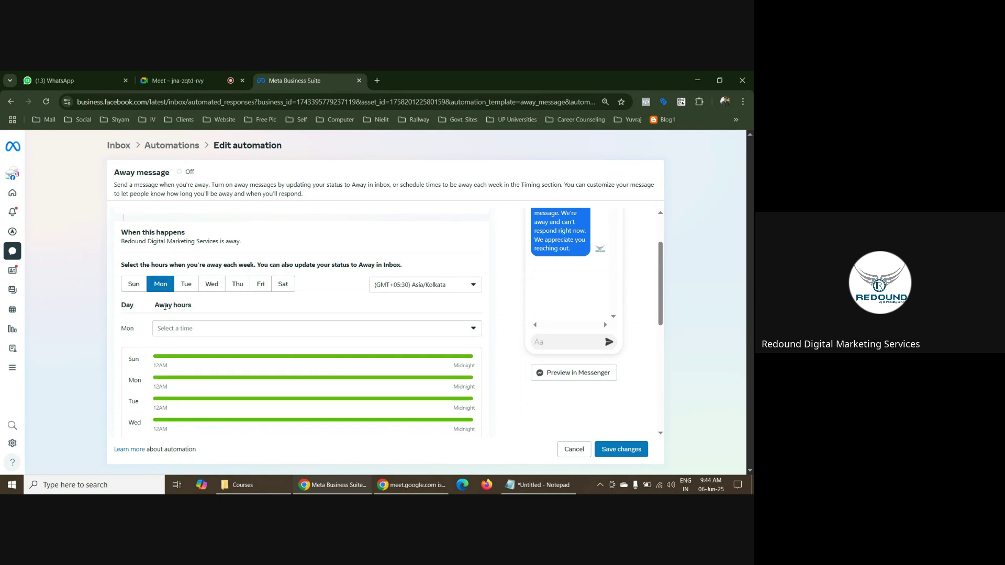
scroll(197, 340, down, 6)
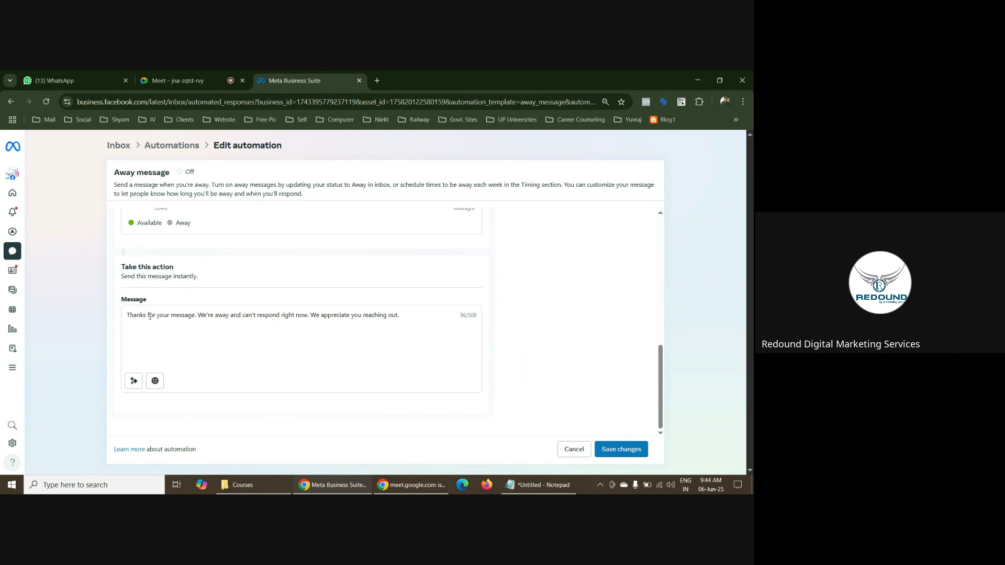
click(406, 320)
scroll(305, 209, up, 10)
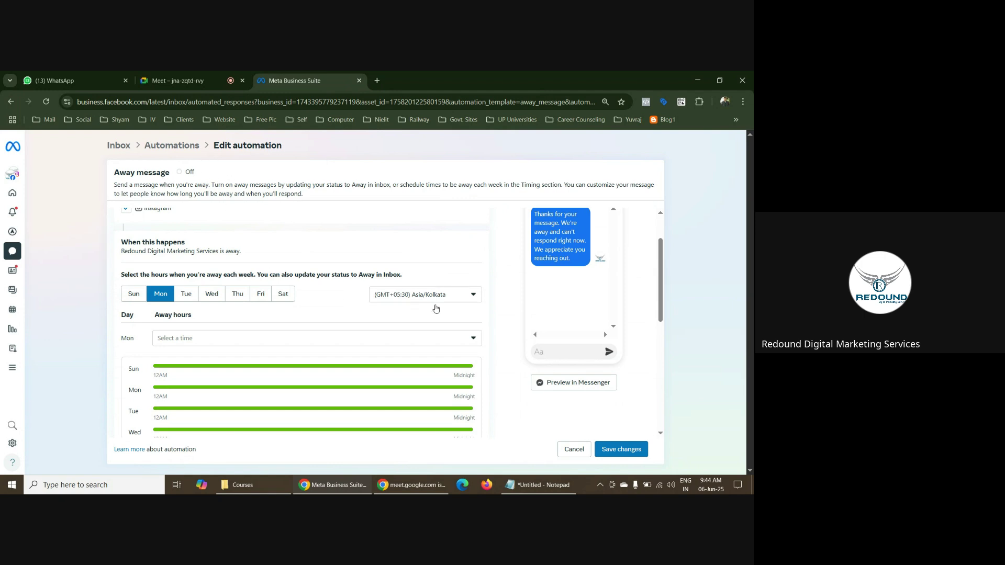
scroll(436, 309, down, 1)
scroll(436, 309, up, 2)
scroll(502, 355, down, 7)
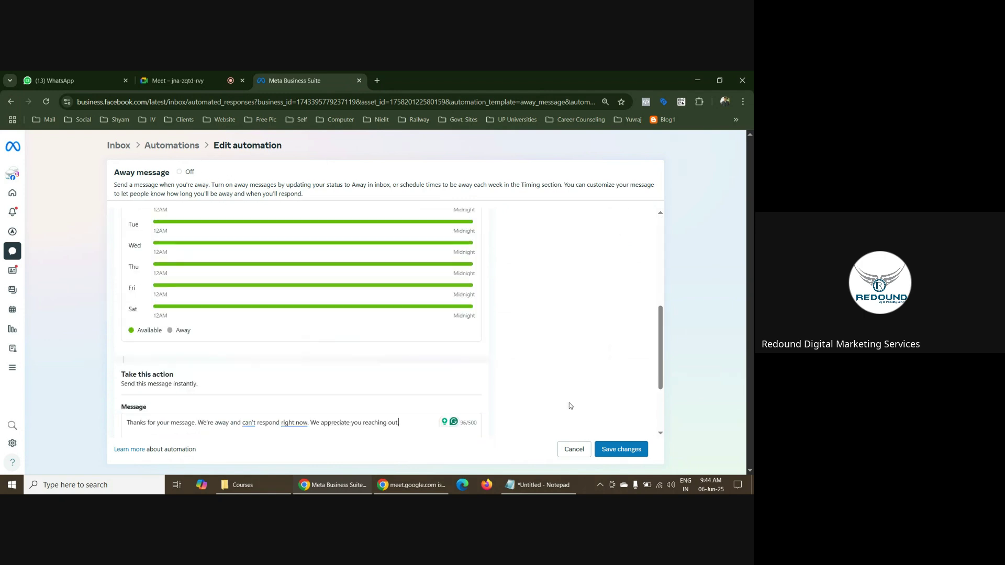
Discard the unsaved away message changes and return to the Automations list
click(574, 450)
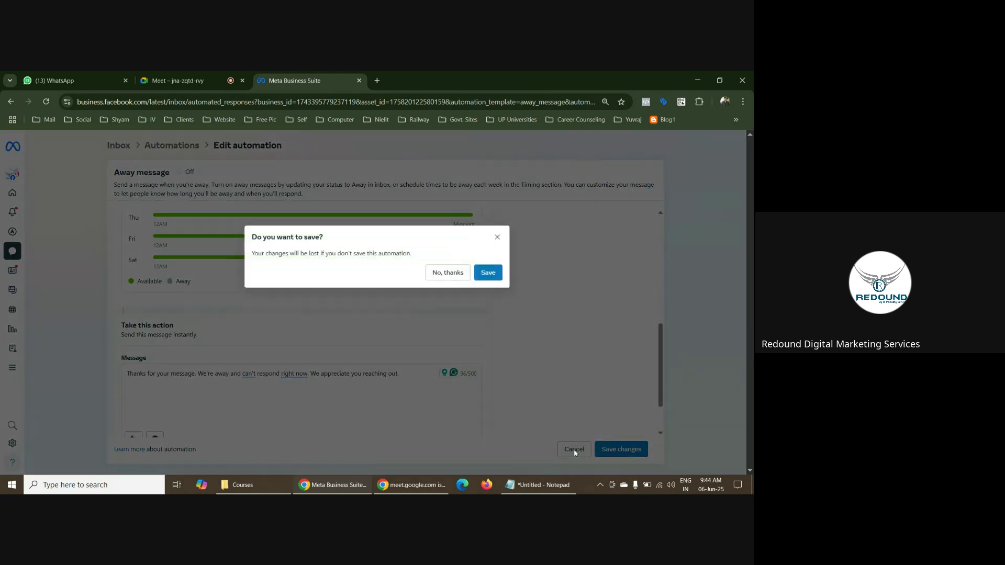
click(461, 277)
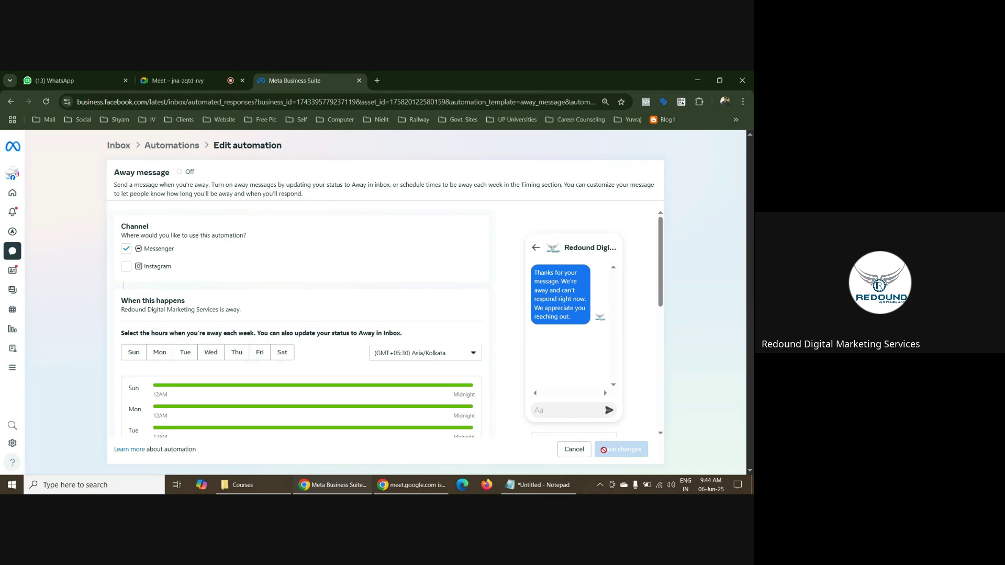
click(582, 453)
scroll(336, 340, down, 1)
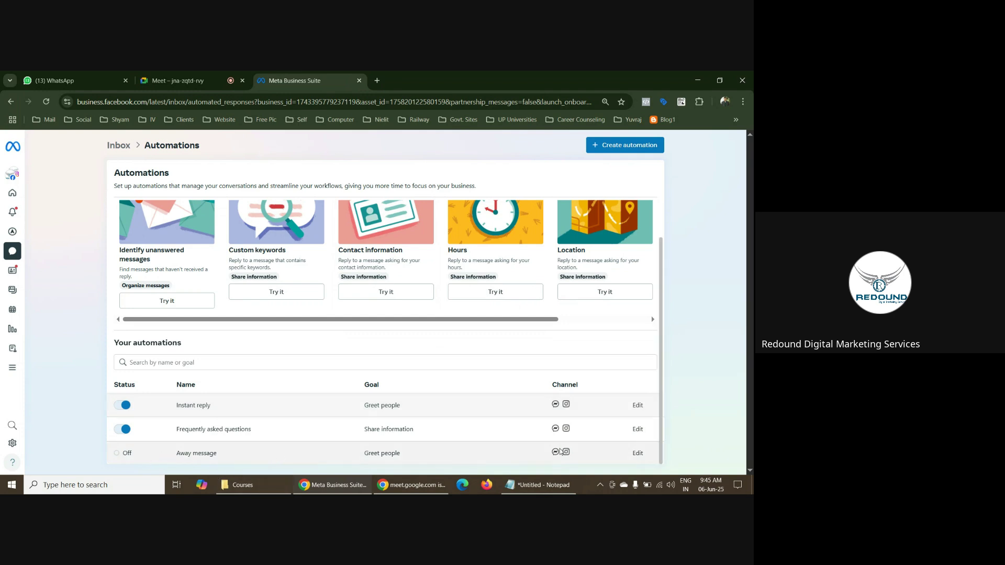
click(638, 453)
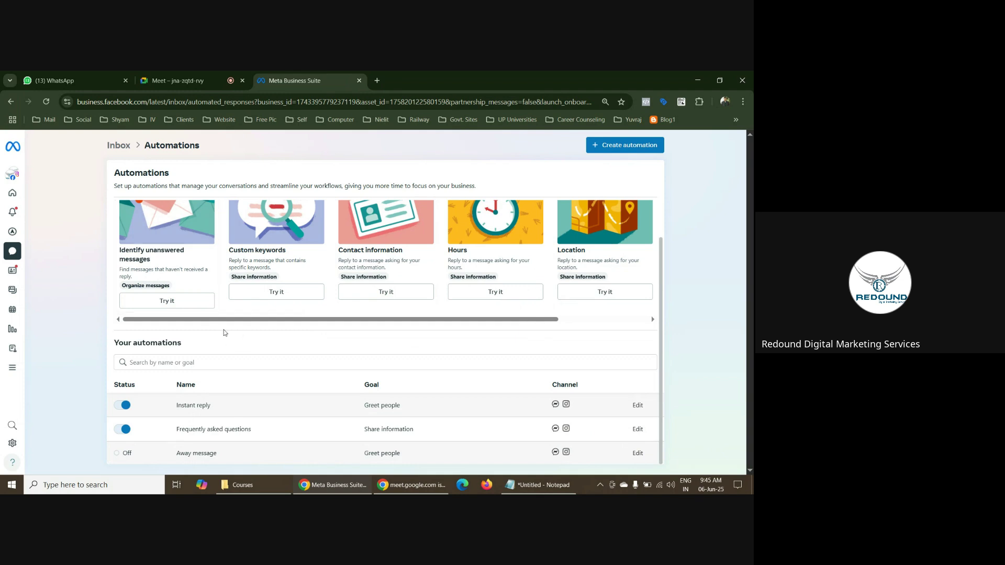
Turn on the suggested Identify unanswered messages automation for Messenger, with the unanswered time set to 24 hours ago
scroll(225, 333, up, 2)
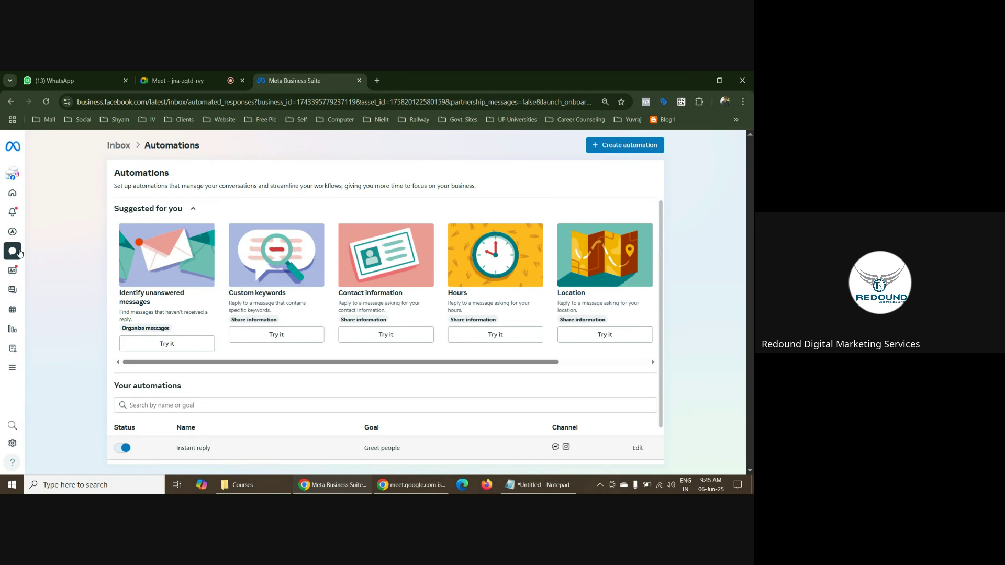
mouse_move(46, 265)
scroll(173, 303, down, 1)
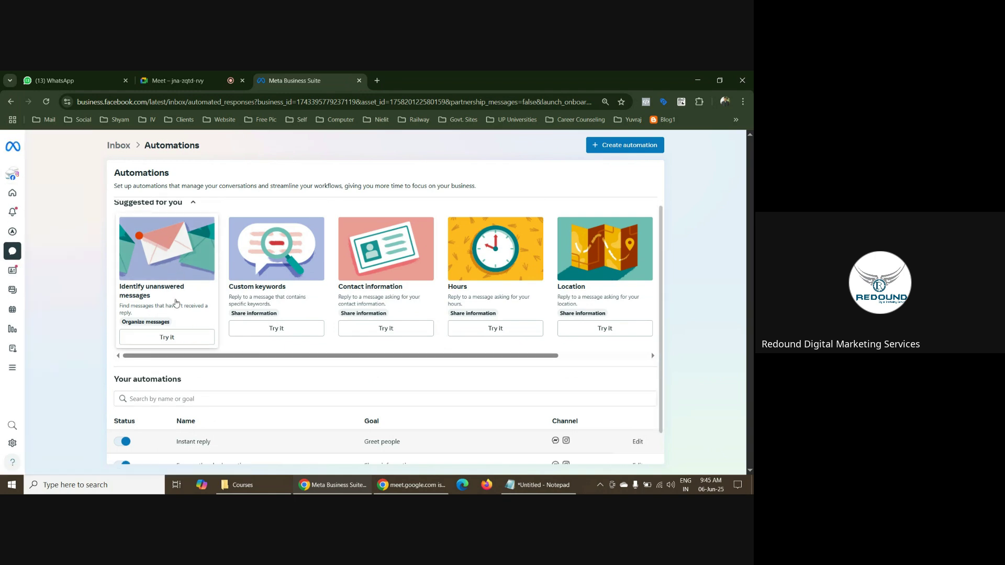
click(172, 302)
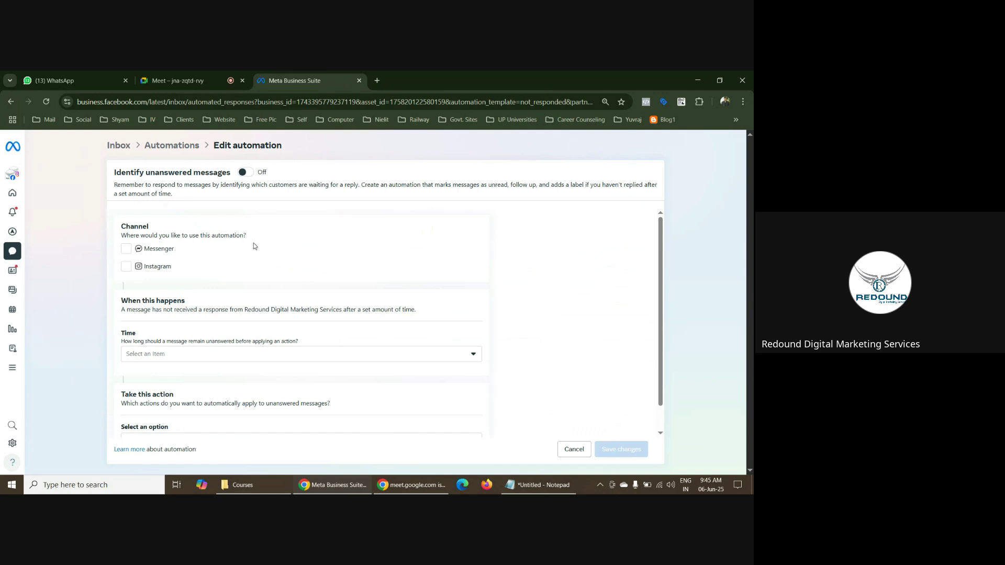
scroll(253, 245, down, 1)
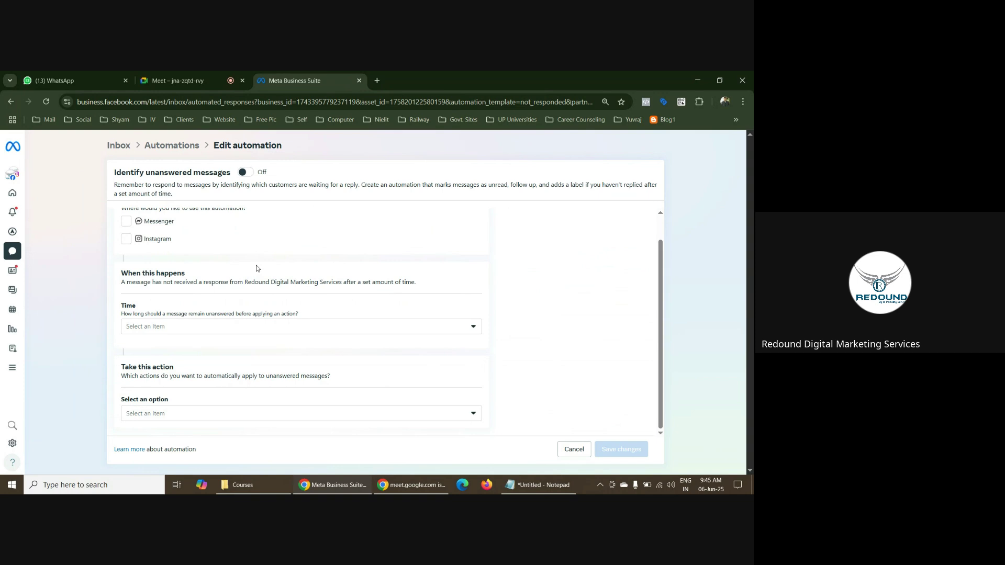
click(244, 173)
click(127, 222)
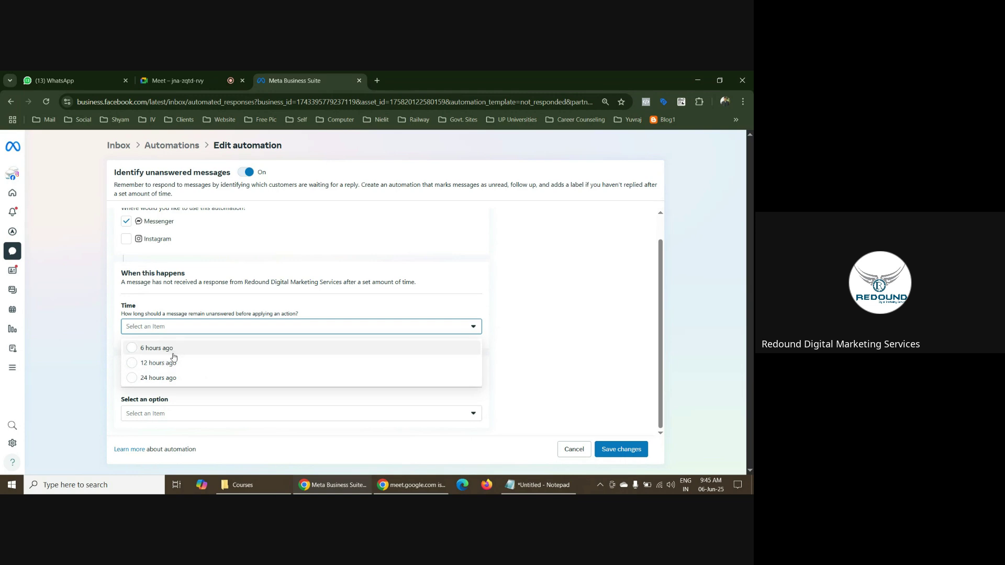
click(140, 378)
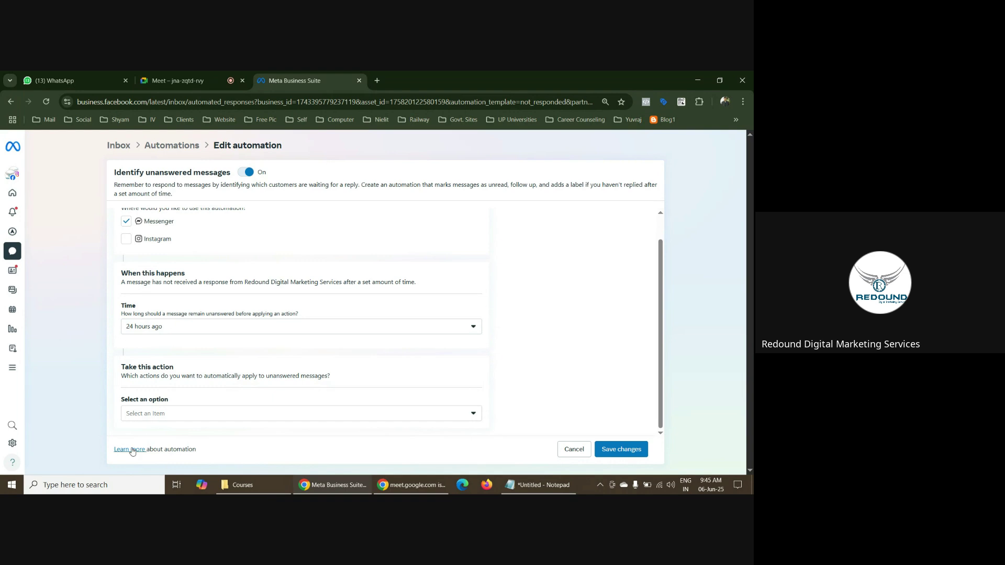
Set the action applied to unanswered messages to Add a label
click(145, 414)
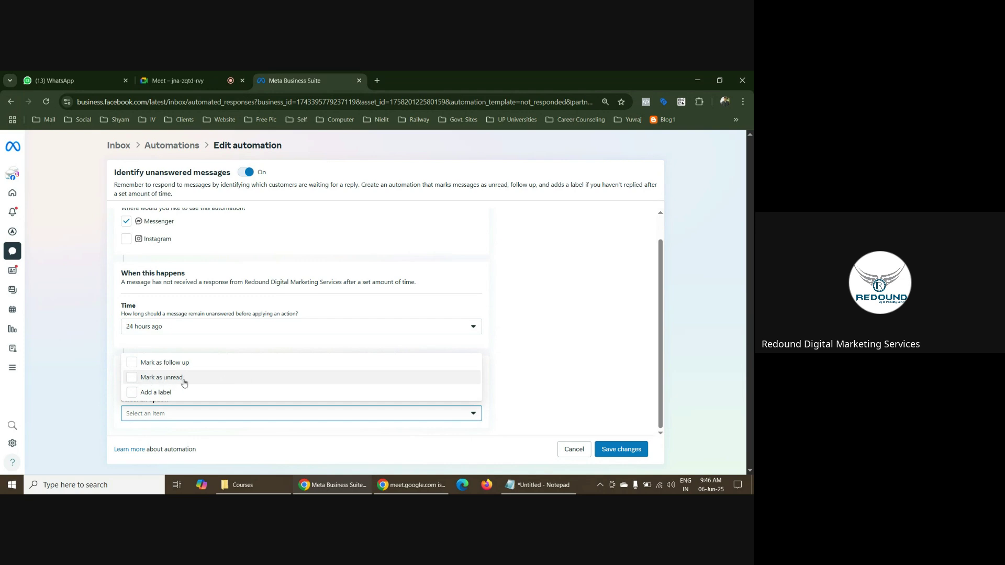
click(133, 393)
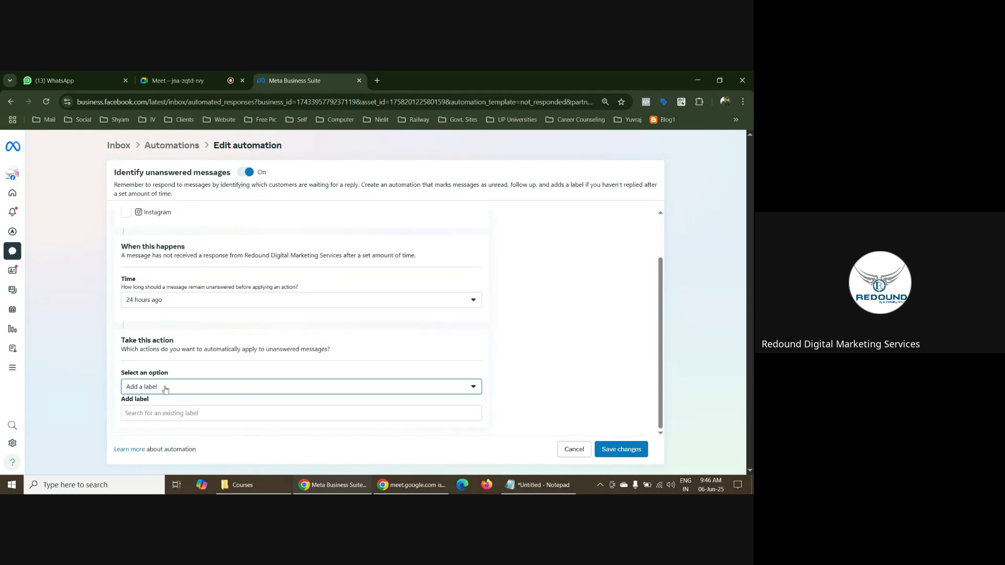
click(156, 415)
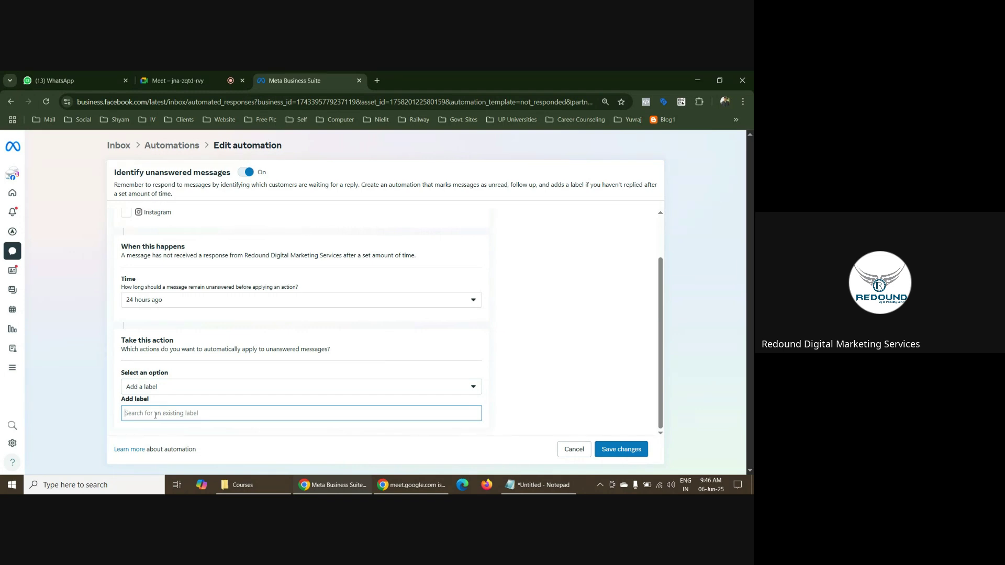
click(163, 387)
click(157, 437)
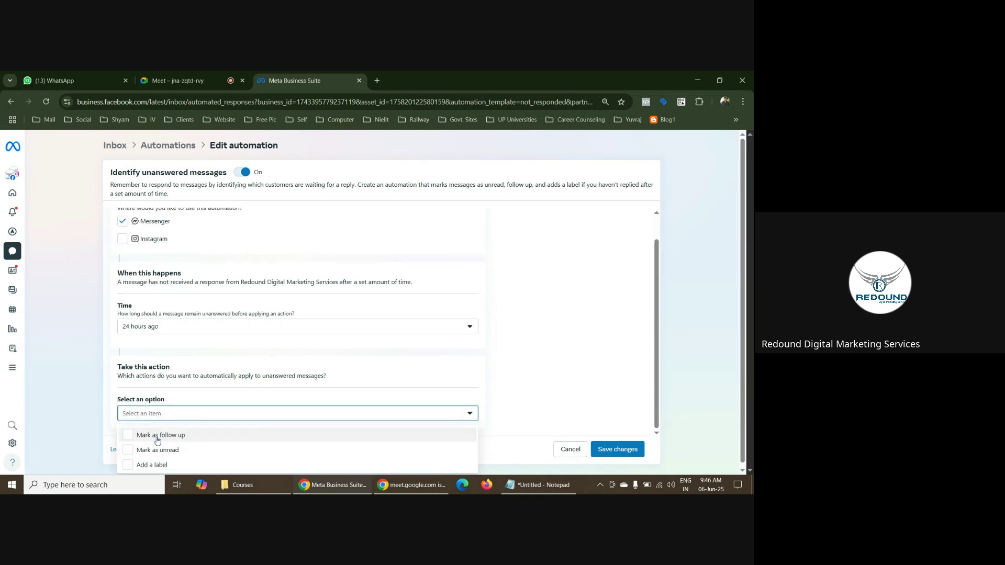
click(137, 464)
click(521, 363)
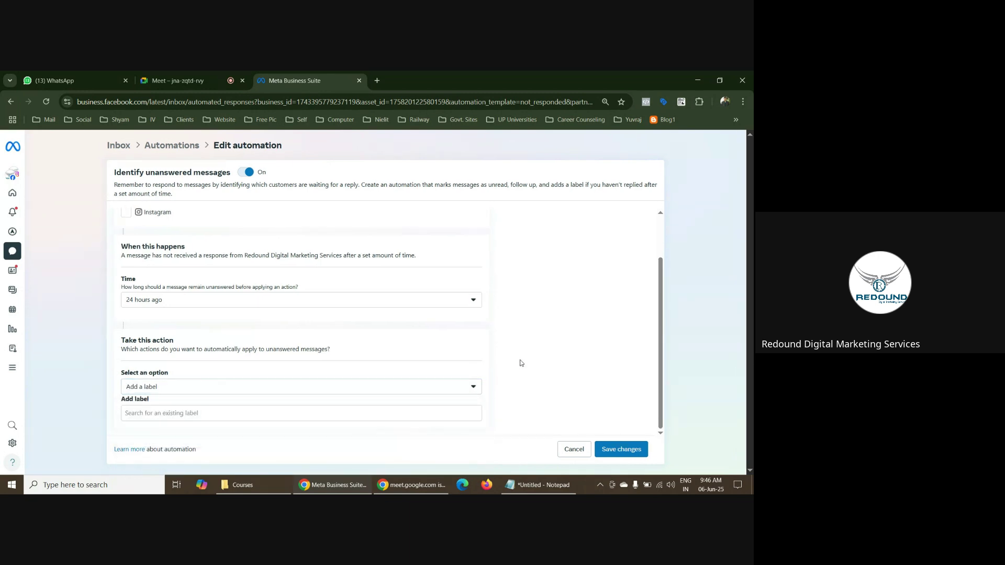
Look through the existing labels and choose Lead in Progress as the label for unanswered messages
click(189, 413)
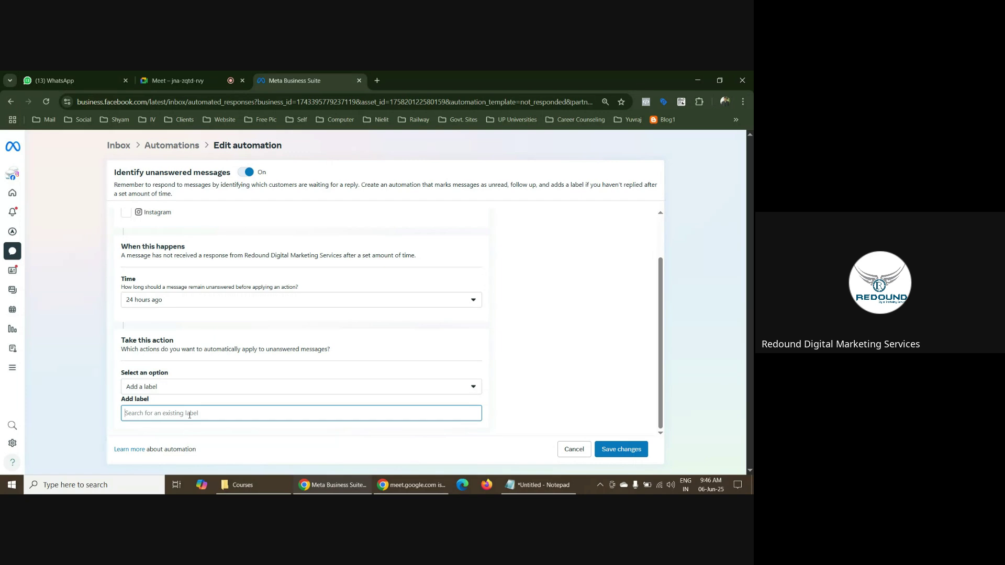
text(a)
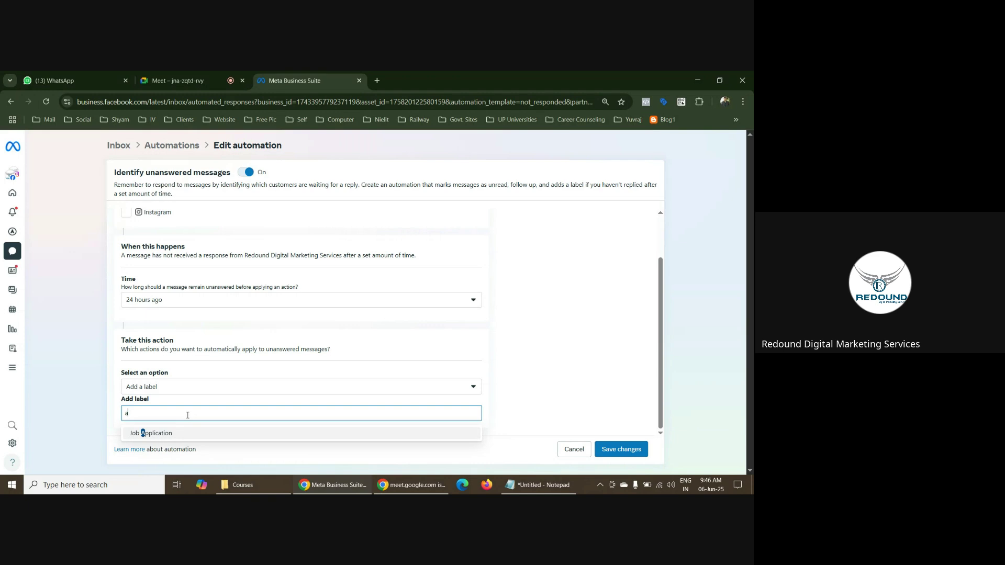
key(BackSpace)
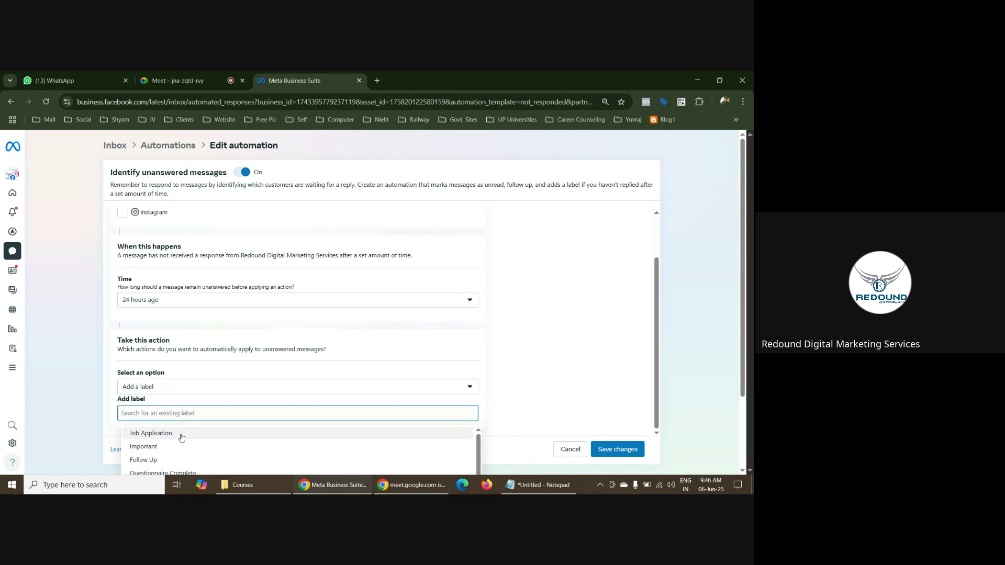
scroll(182, 437, down, 3)
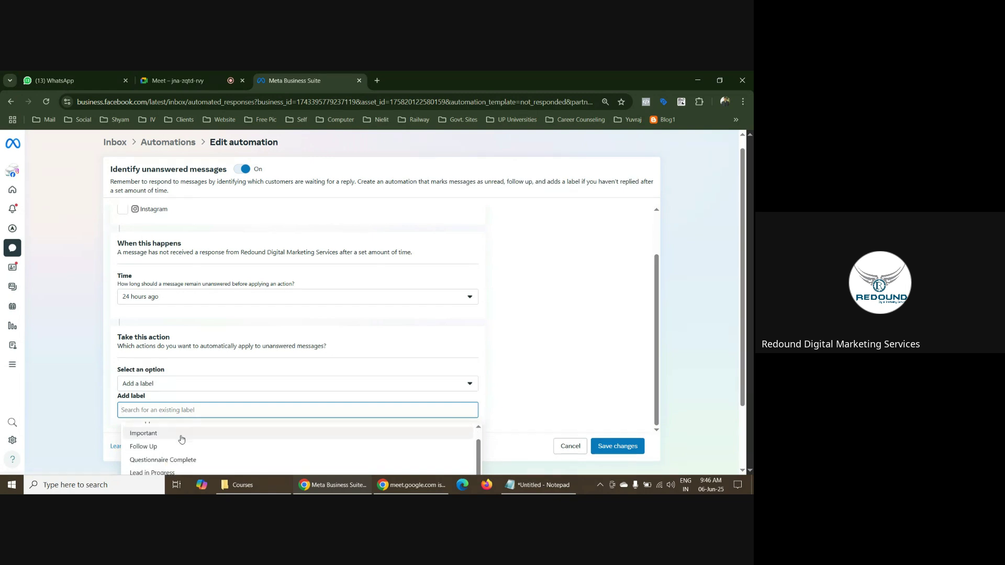
scroll(201, 429, down, 1)
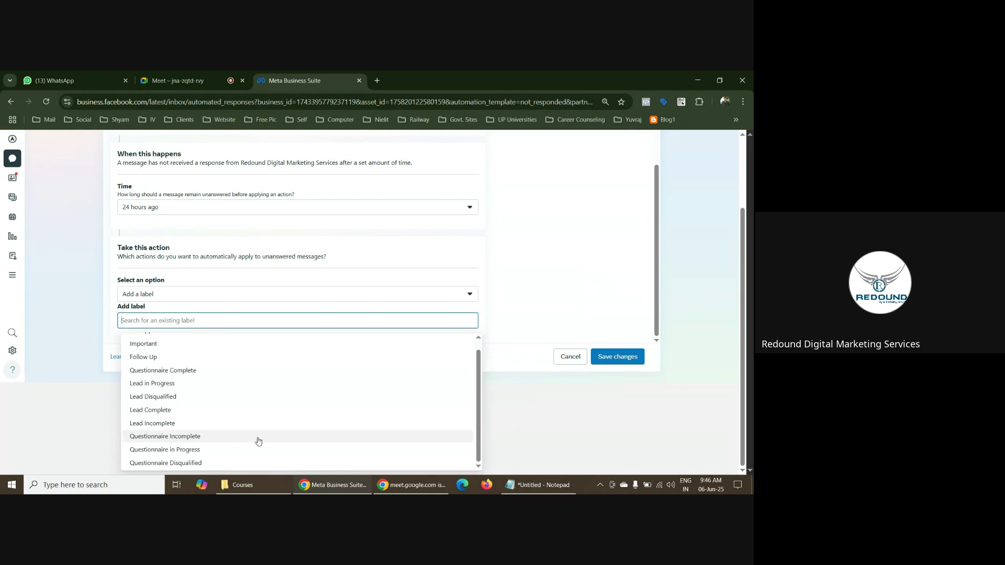
scroll(259, 419, up, 1)
scroll(272, 419, down, 1)
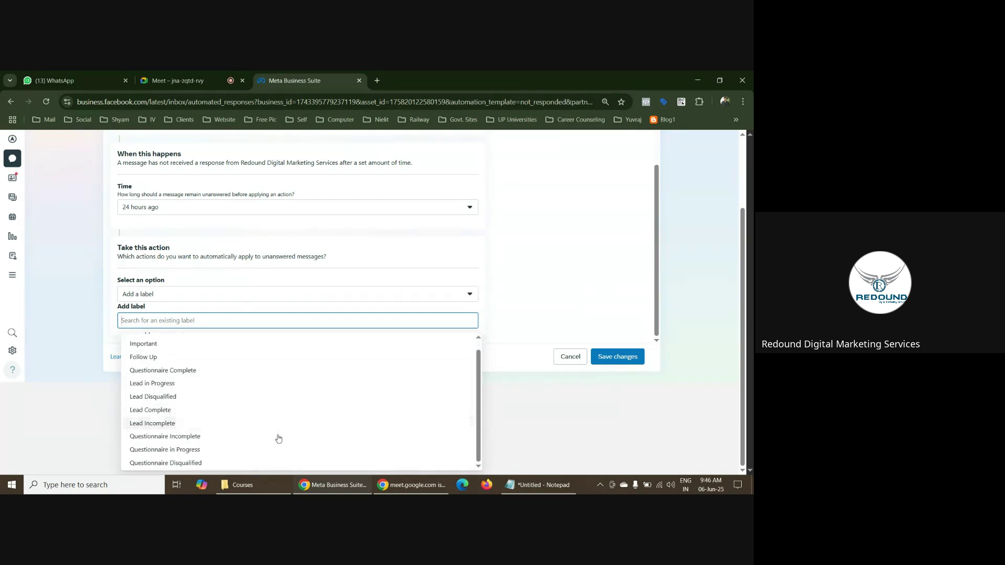
scroll(279, 452, up, 4)
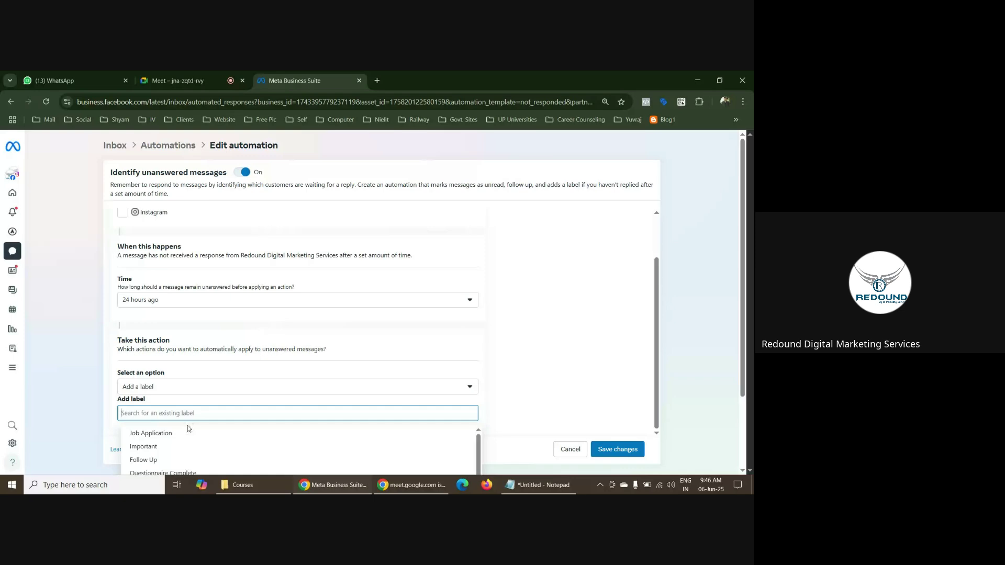
scroll(188, 428, down, 4)
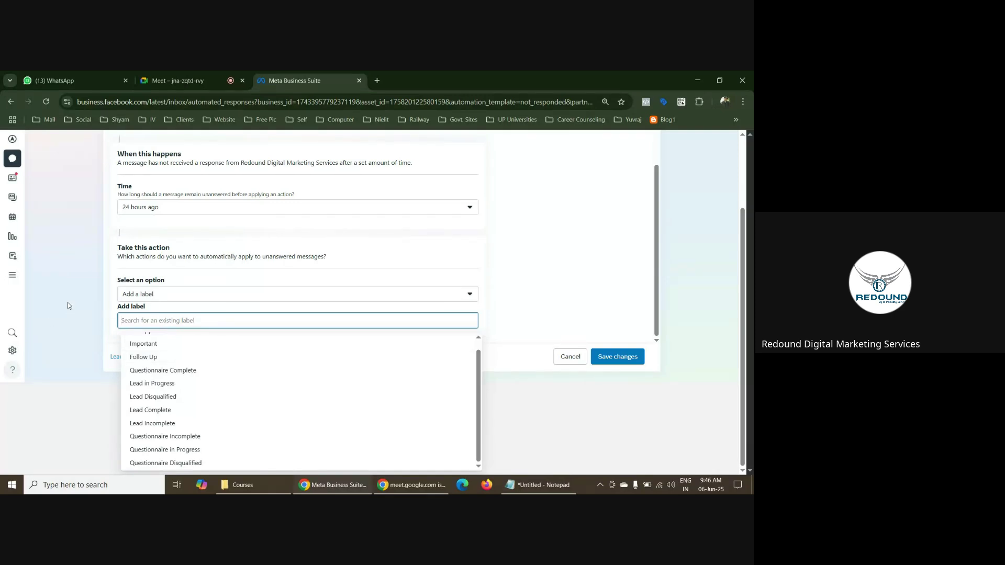
click(176, 385)
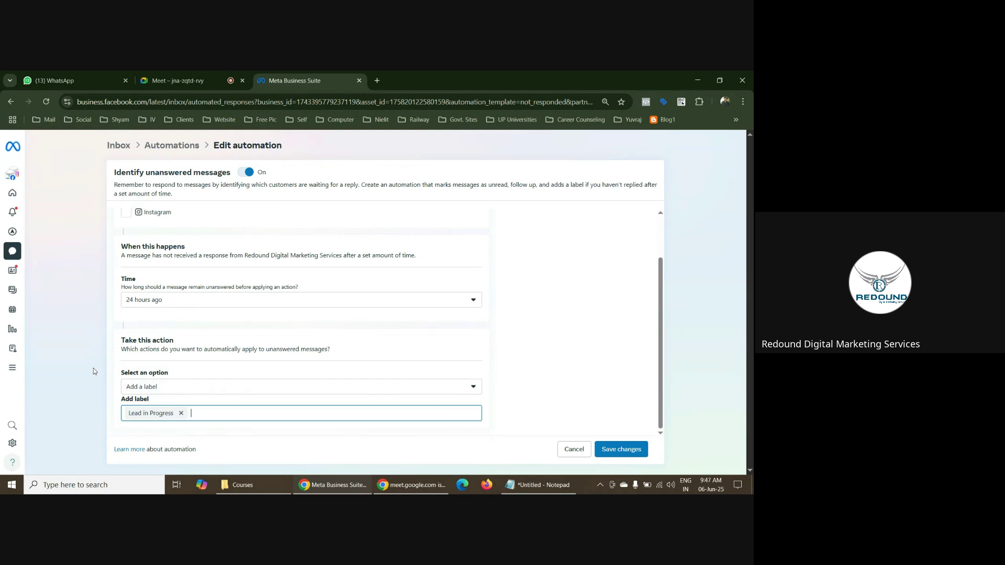
Switch off the Identify unanswered messages automation and return to the Automations list without saving its changes
scroll(265, 350, up, 1)
scroll(258, 341, down, 1)
scroll(237, 322, up, 1)
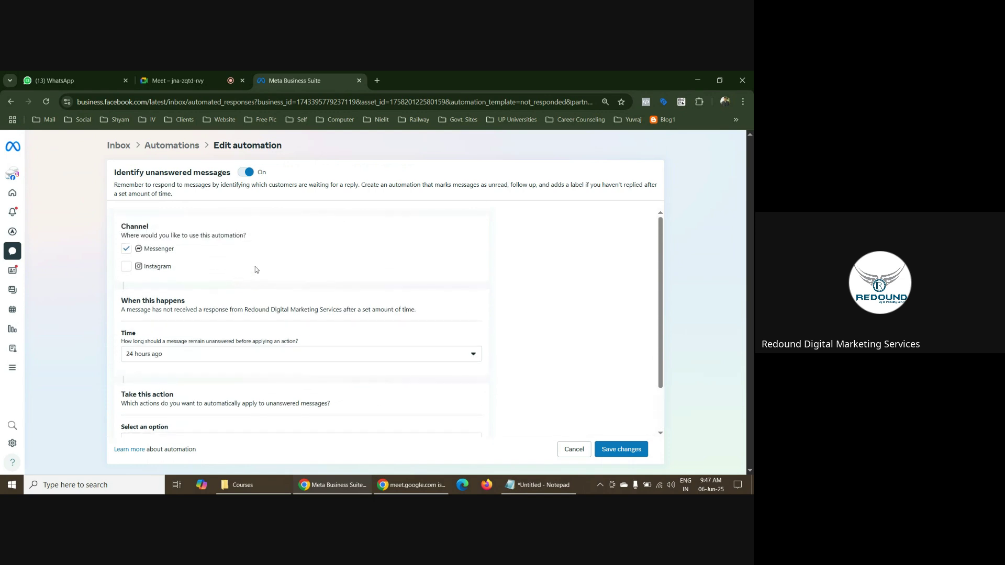
scroll(356, 259, down, 1)
scroll(367, 254, down, 1)
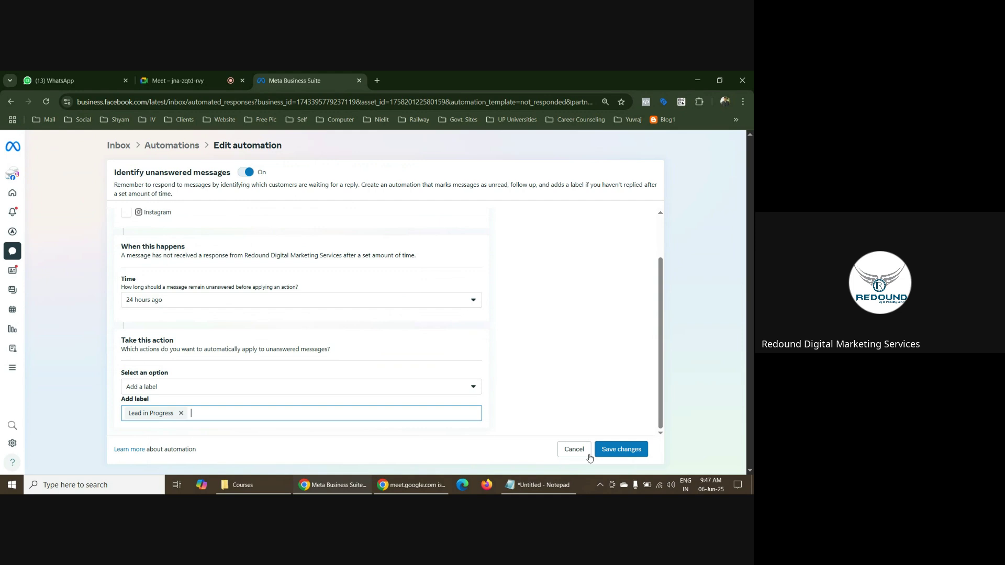
click(248, 174)
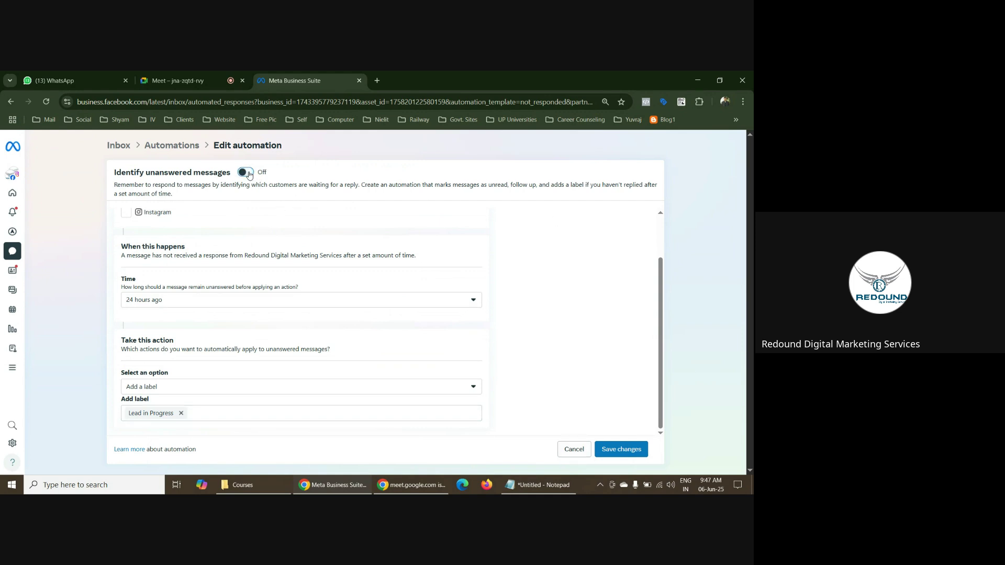
click(580, 449)
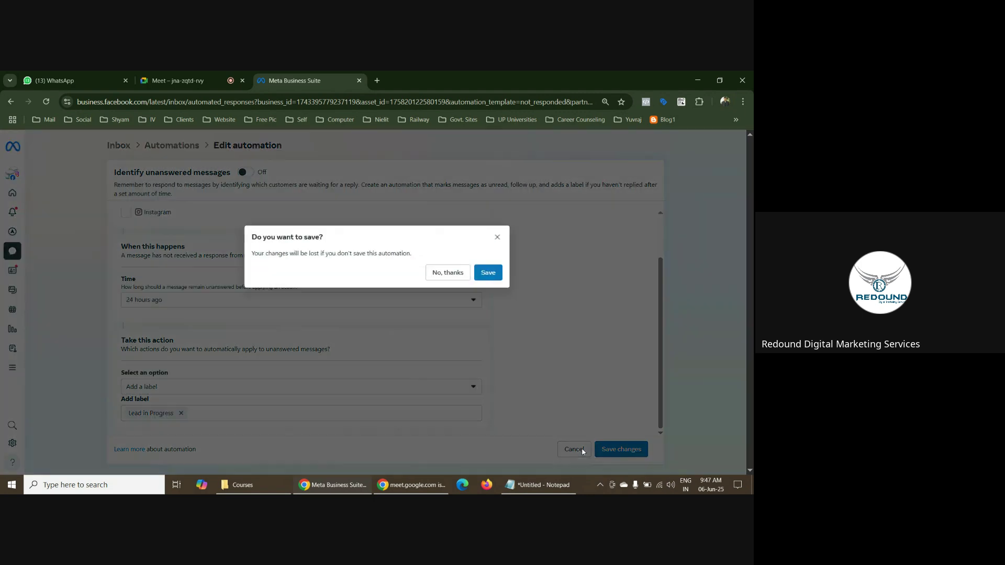
click(462, 273)
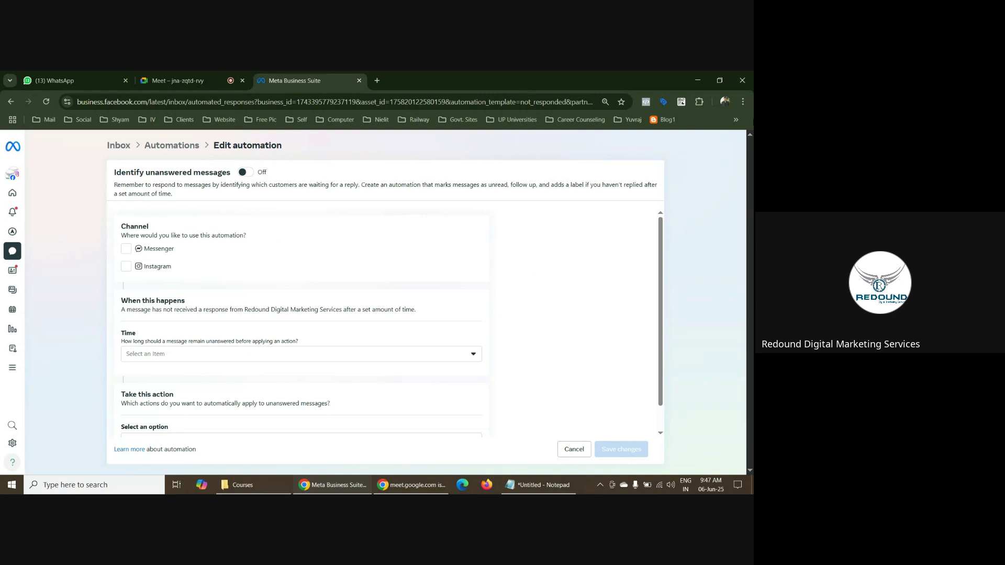
click(180, 150)
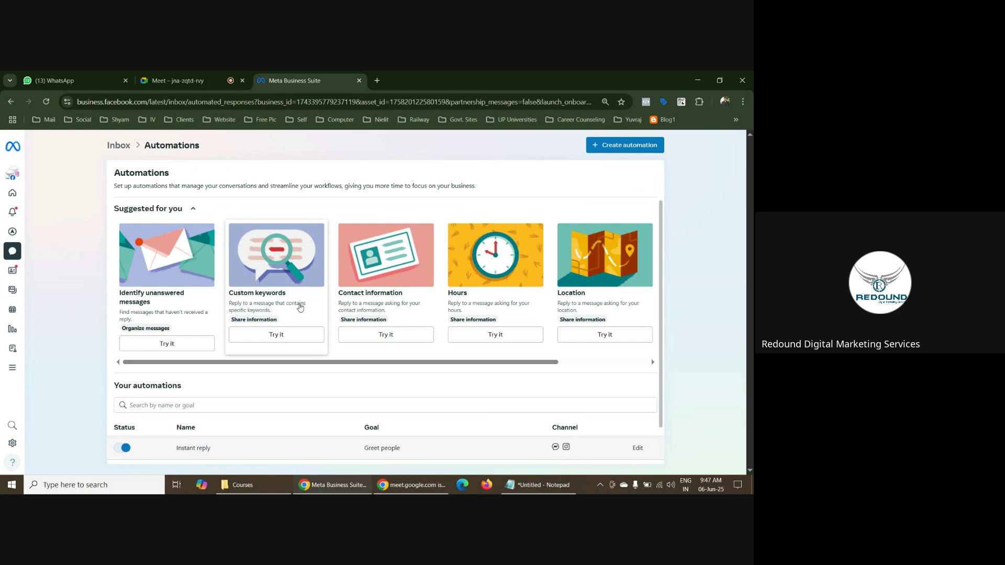
Open the suggested Custom keywords automation and select Messenger and Instagram as its channels
click(285, 336)
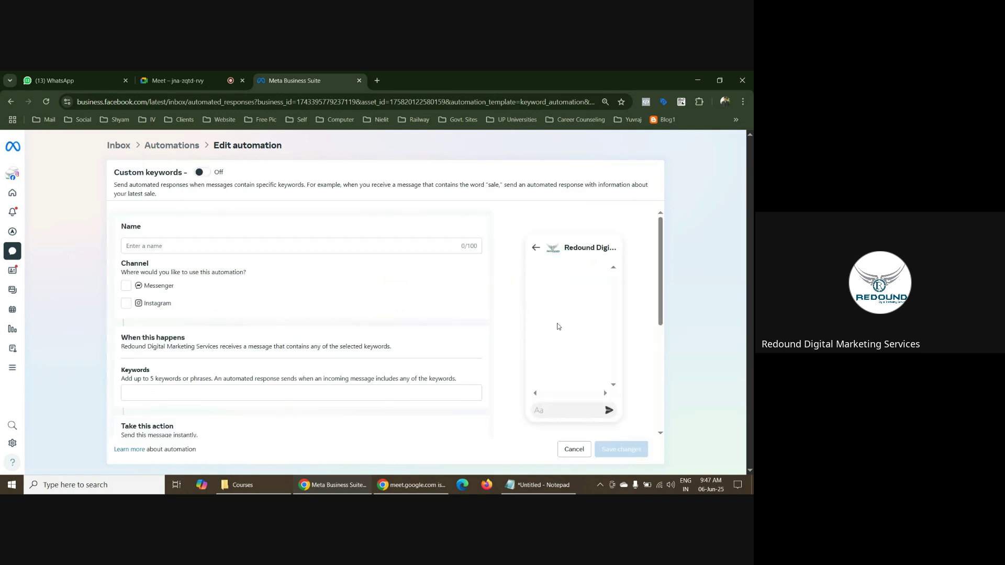
click(173, 245)
scroll(242, 259, down, 1)
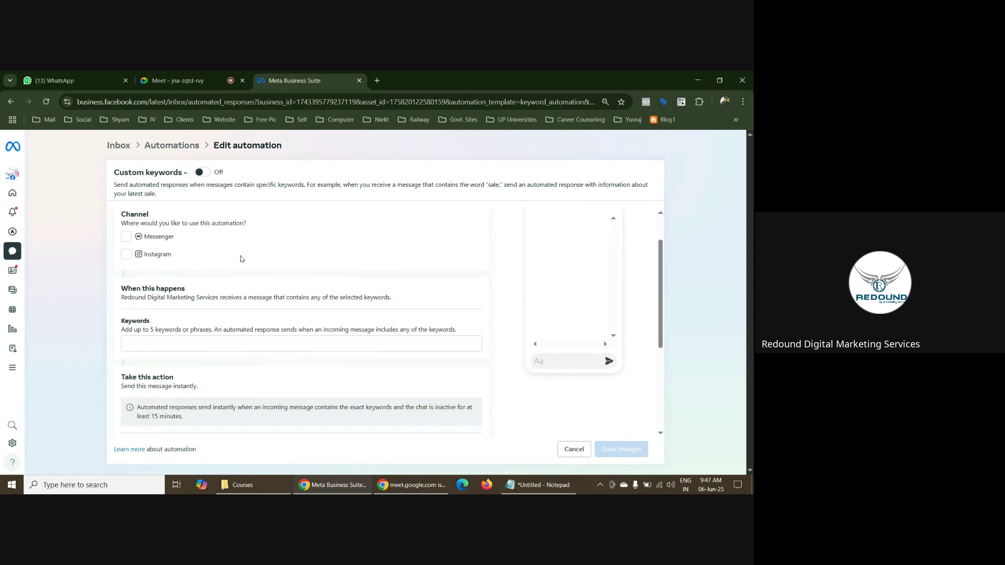
click(146, 344)
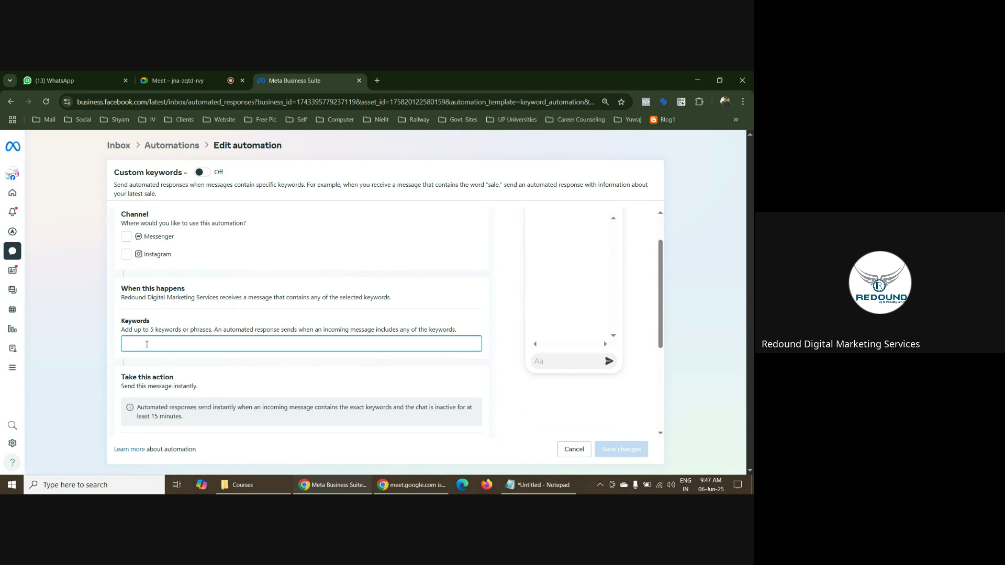
click(126, 237)
click(125, 255)
Add "address" and "phone" as trigger keywords of the Custom keywords automation
scroll(126, 256, down, 2)
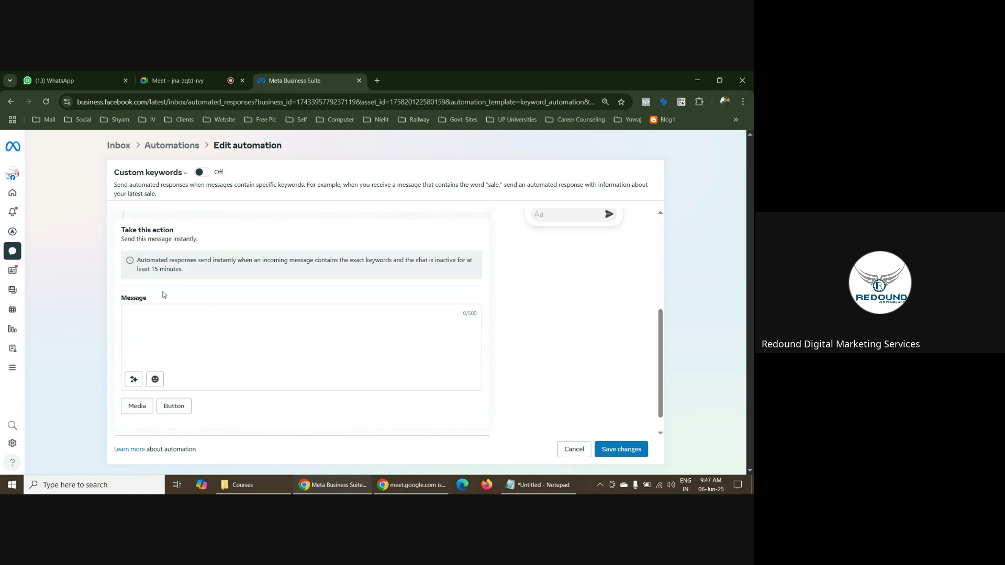
click(168, 245)
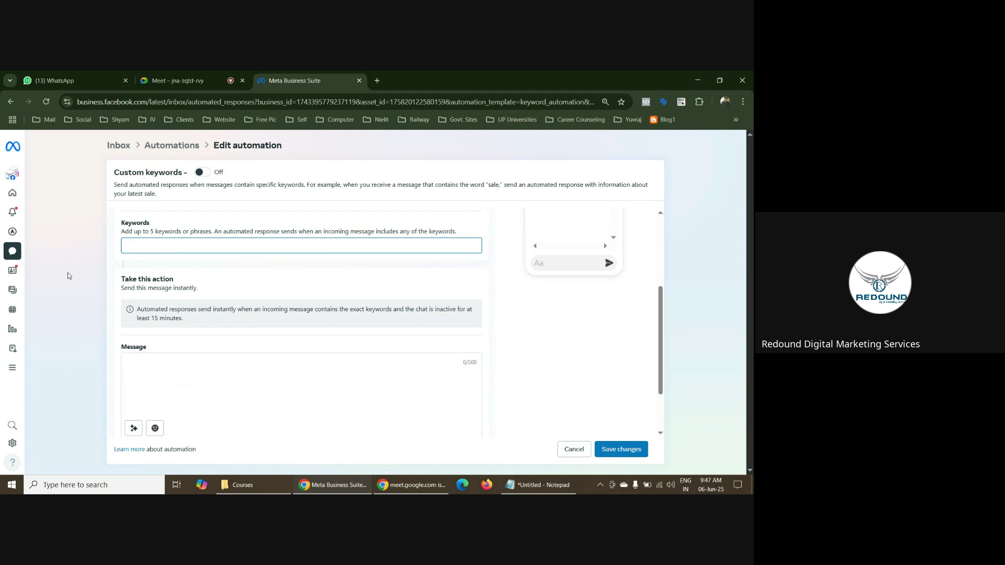
text(address)
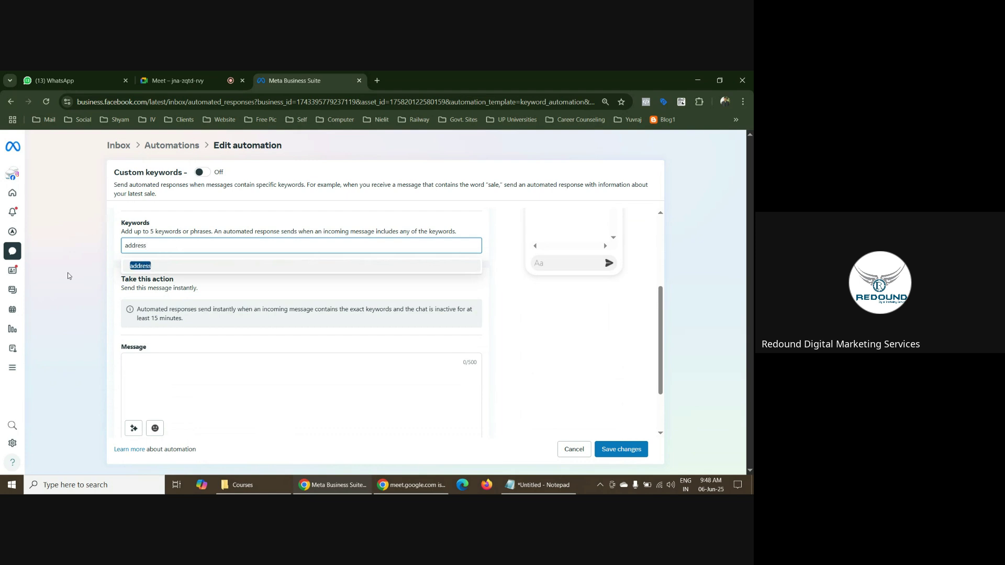
key(Return)
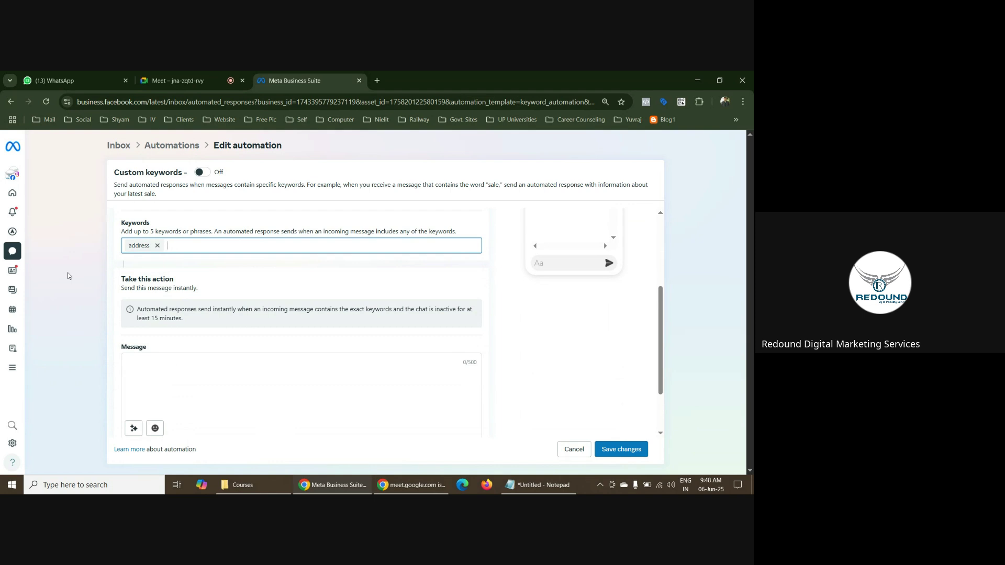
text(pho)
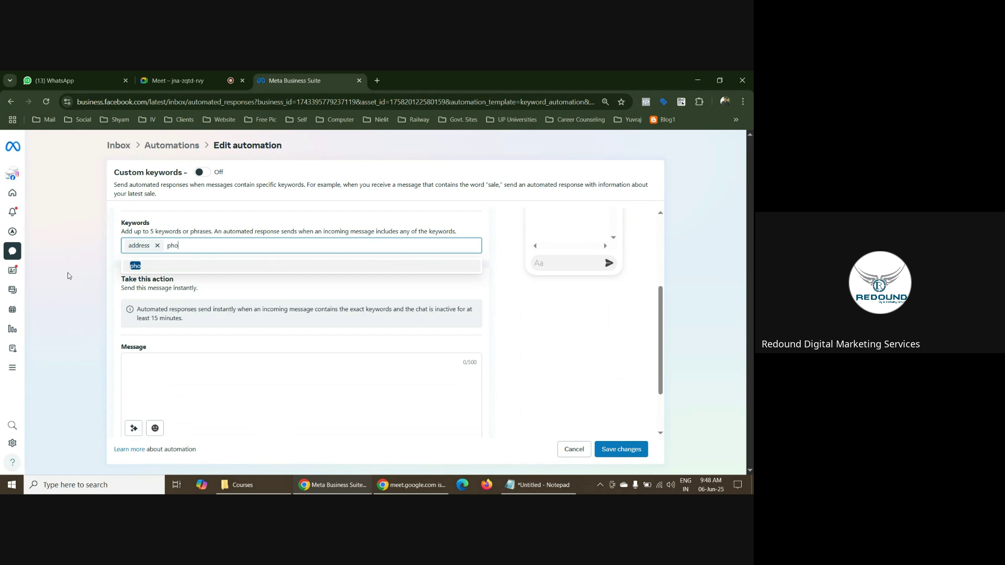
text(ne)
key(Return)
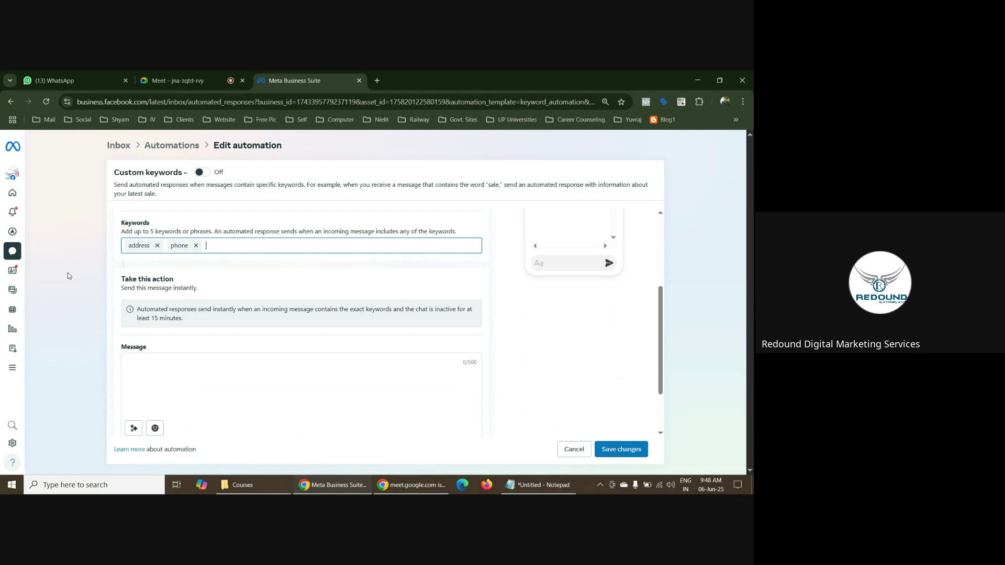
Add "email", "website" and "contact details" as further trigger keywords of the Custom keywords automation
text(email)
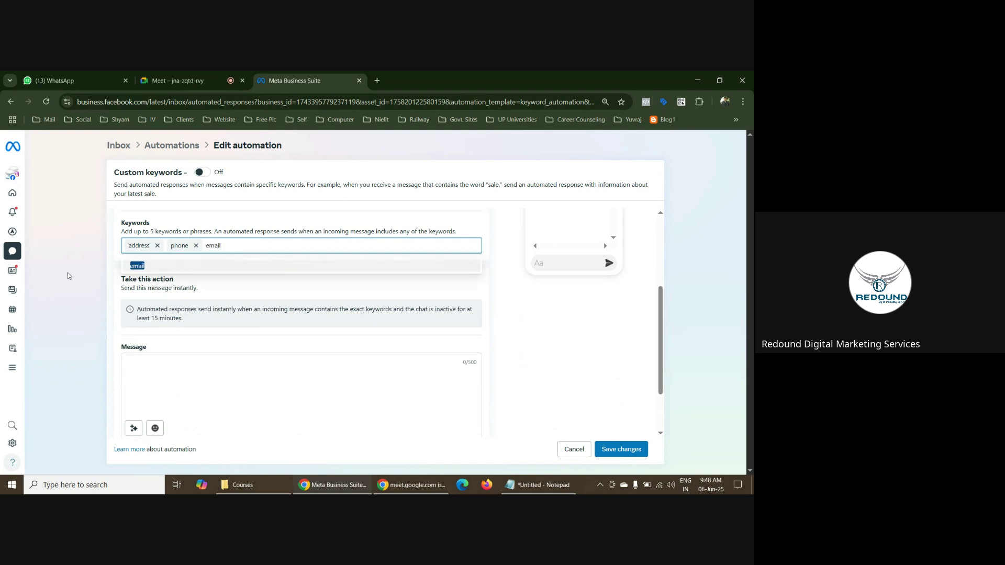
key(Return)
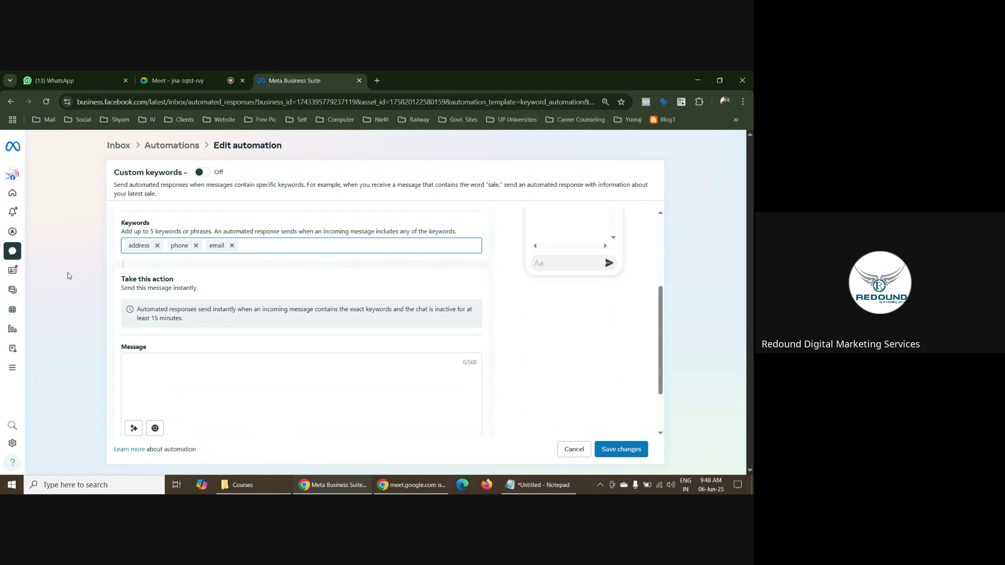
text(w)
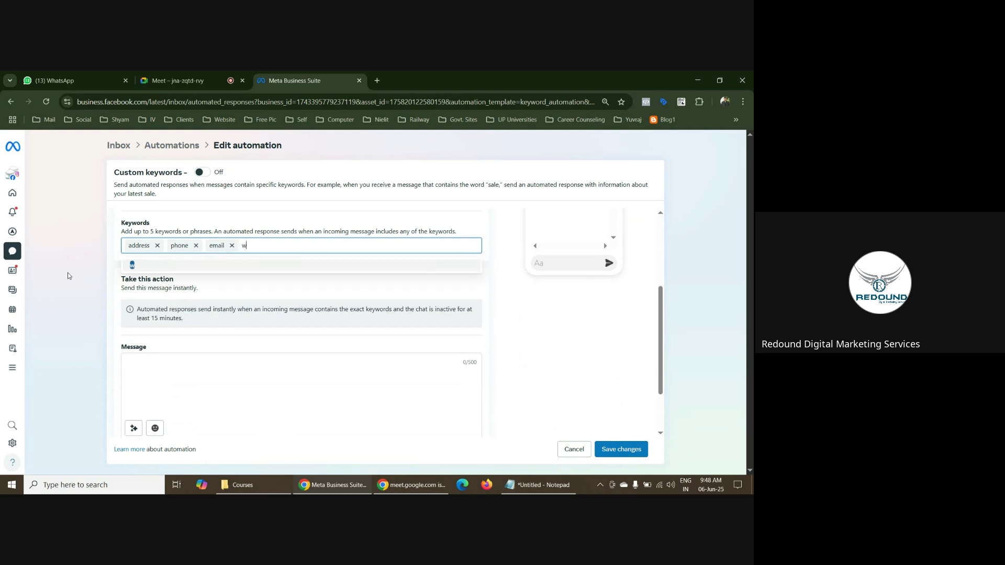
text(ebsite)
key(Return)
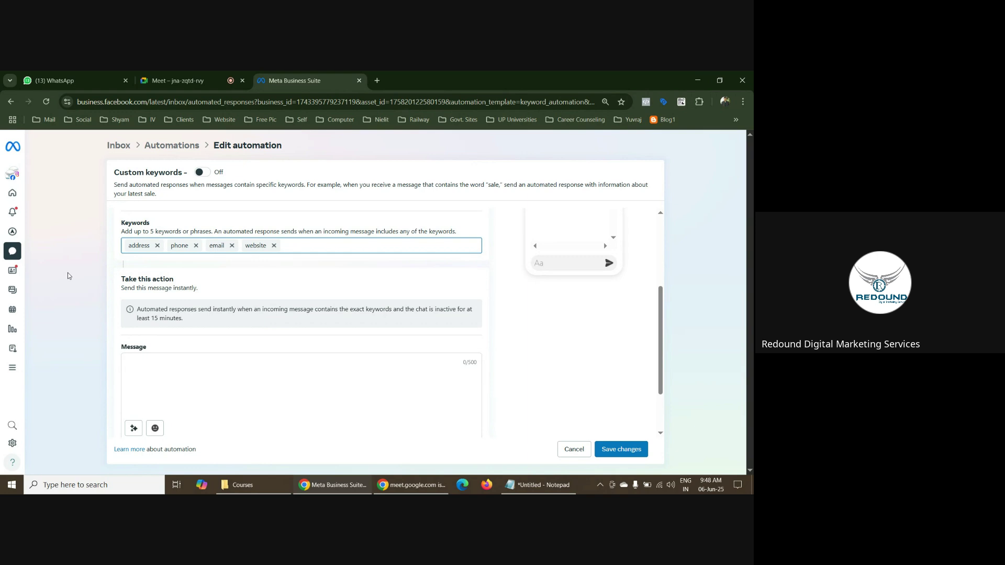
text(co)
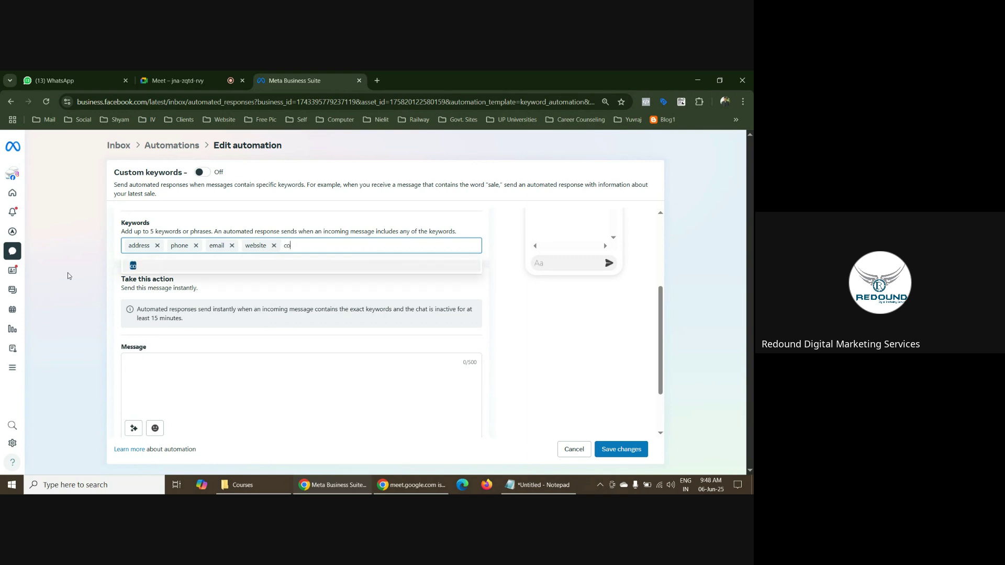
text(ntact details)
key(Return)
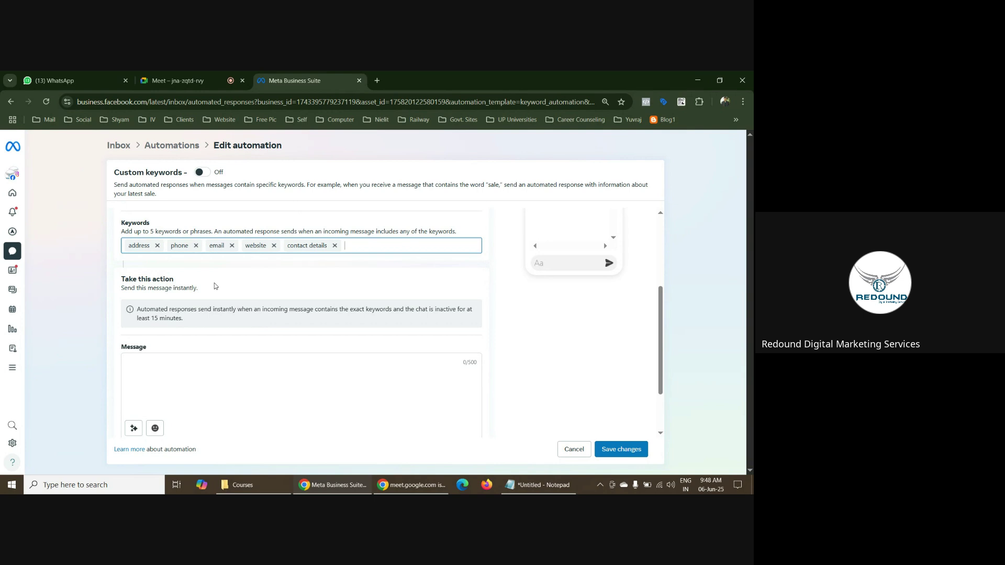
Switch on the Custom keywords automation and place the cursor in its empty reply message
click(202, 173)
scroll(184, 264, down, 2)
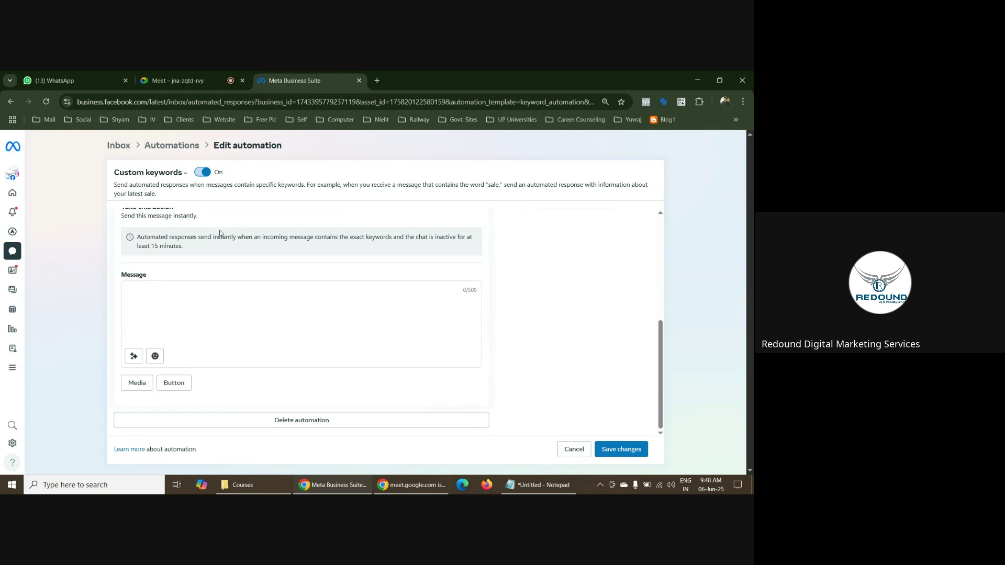
scroll(157, 270, up, 3)
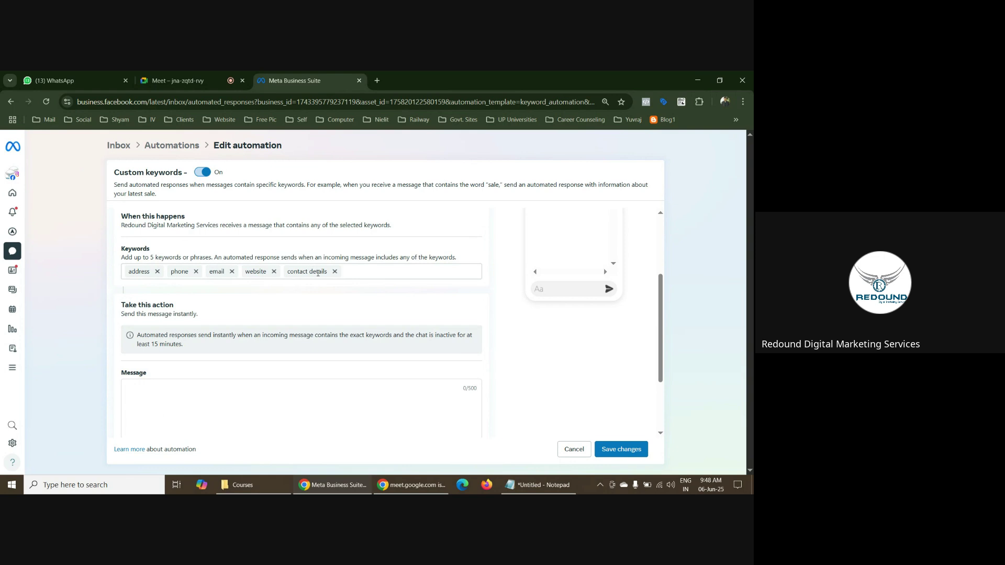
scroll(220, 335, down, 1)
click(153, 338)
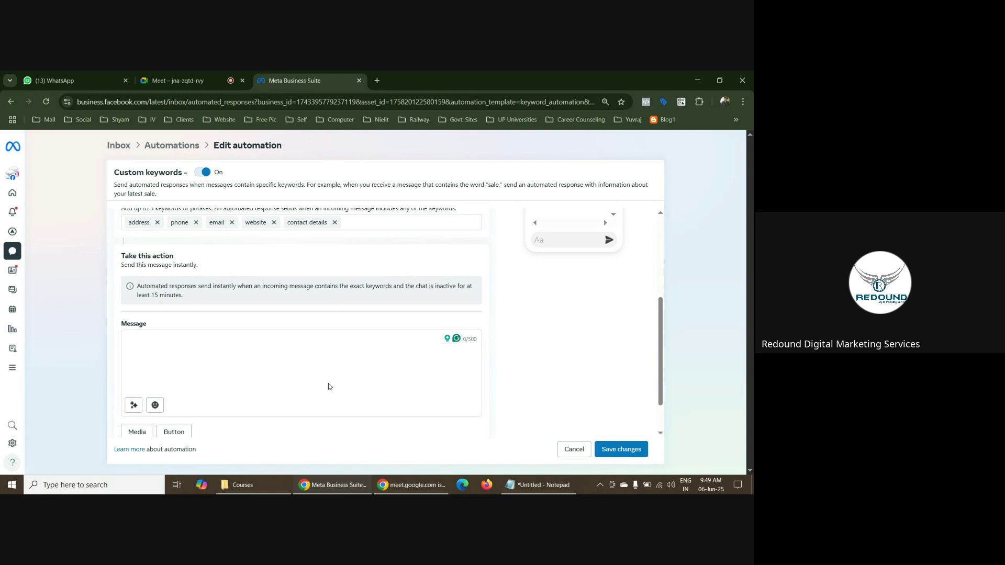
text(Th)
text(ur)
key(BackSpace)
key(BackSpace)
key(BackSpace)
key(BackSpace)
key(BackSpace)
key(BackSpace)
key(BackSpace)
key(BackSpace)
key(BackSpace)
key(BackSpace)
key(BackSpace)
Write "Please contact us on details given below." as the reply message and start a new line
text(Please contact us on details given b)
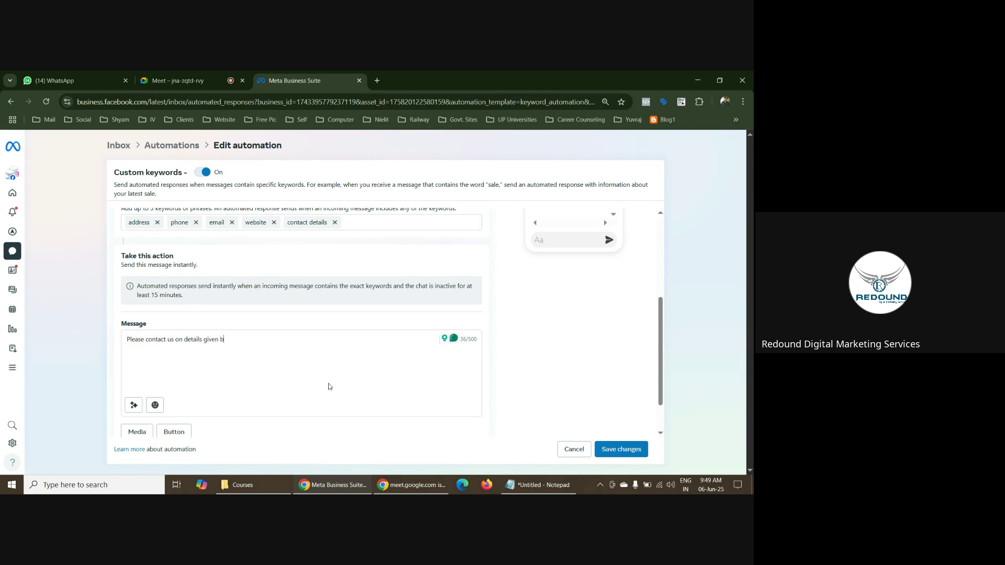
text(elow.)
key(Return)
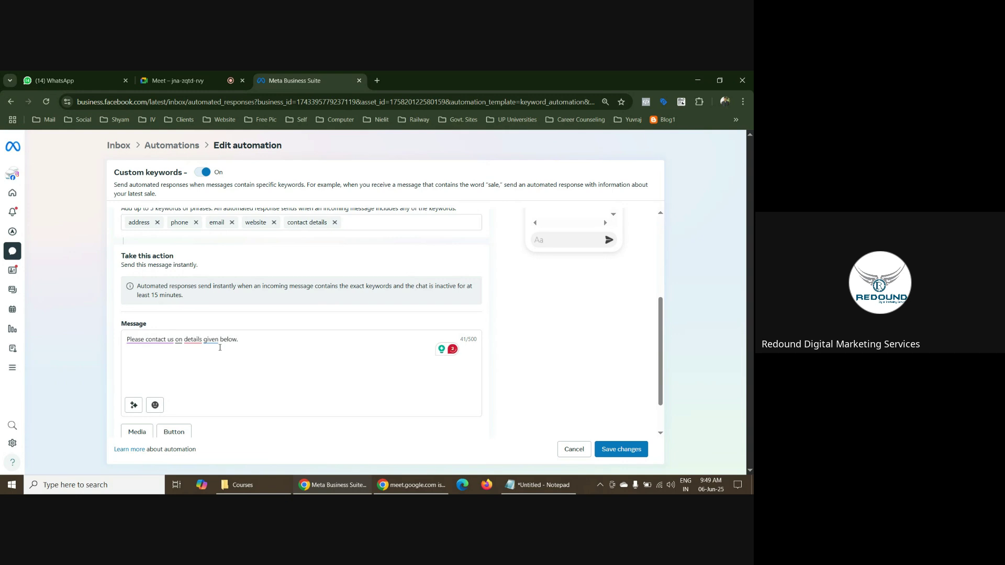
Insert the Phone number and Website personalization fields on separate lines below the message text
scroll(192, 368, down, 1)
click(135, 356)
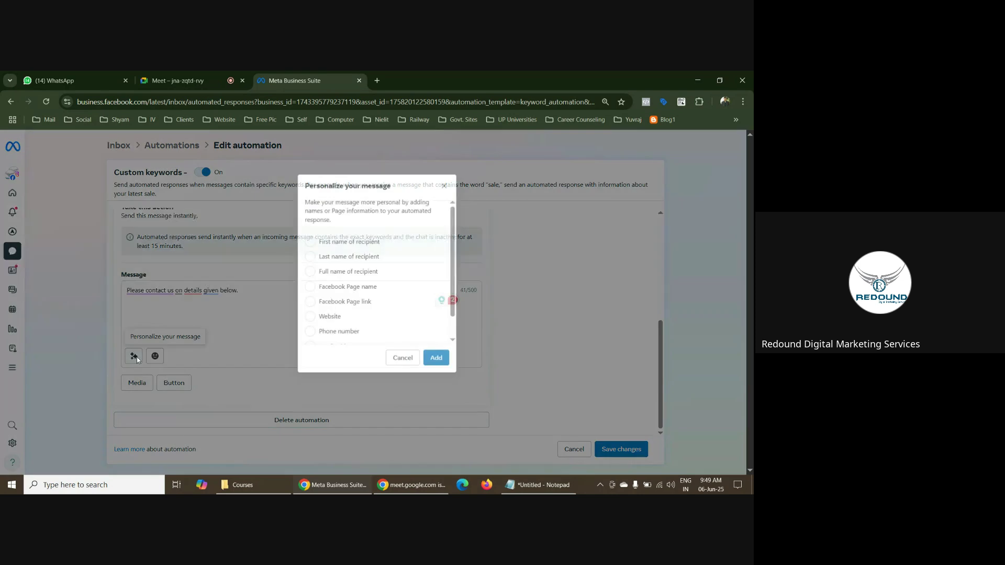
scroll(401, 246, down, 1)
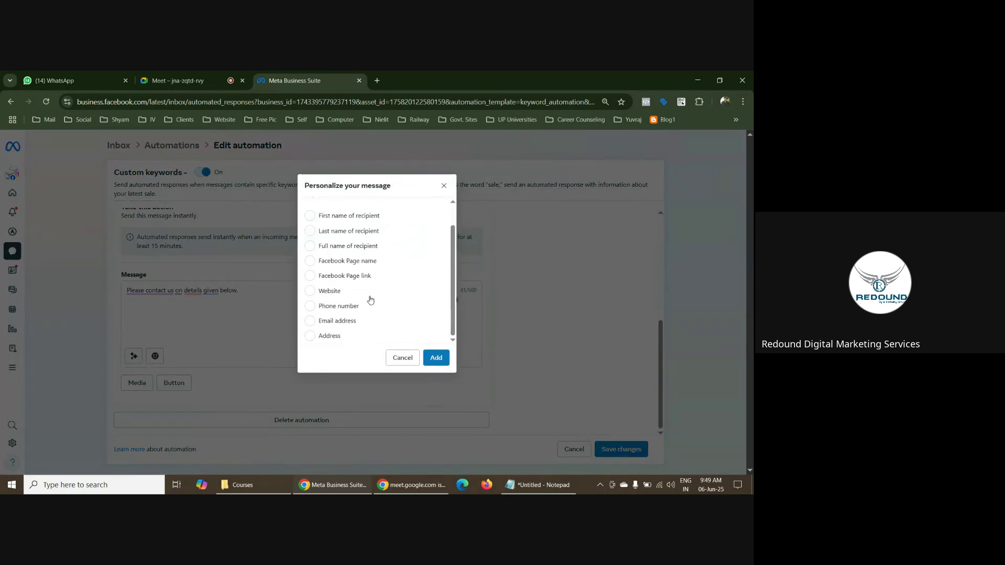
click(311, 307)
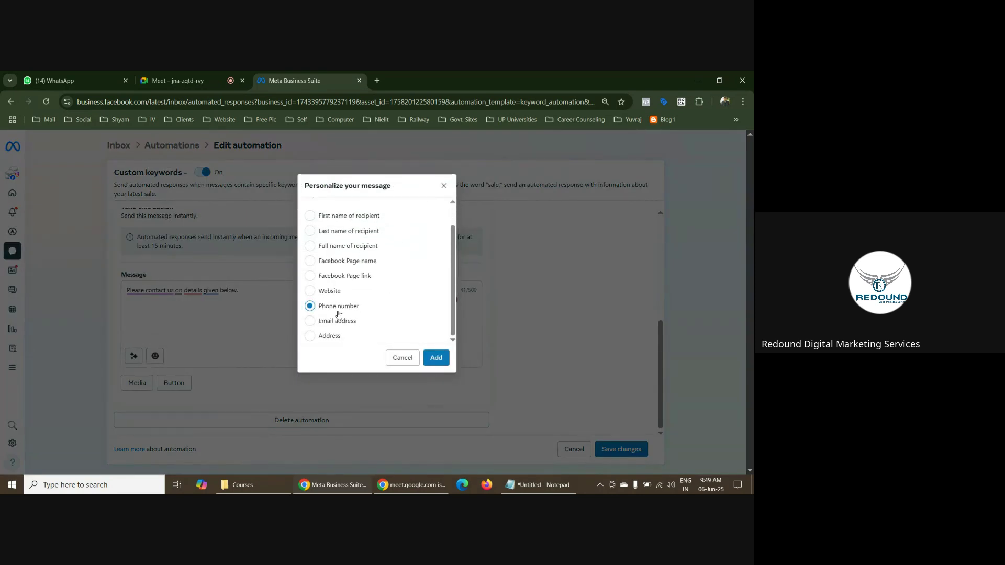
click(432, 356)
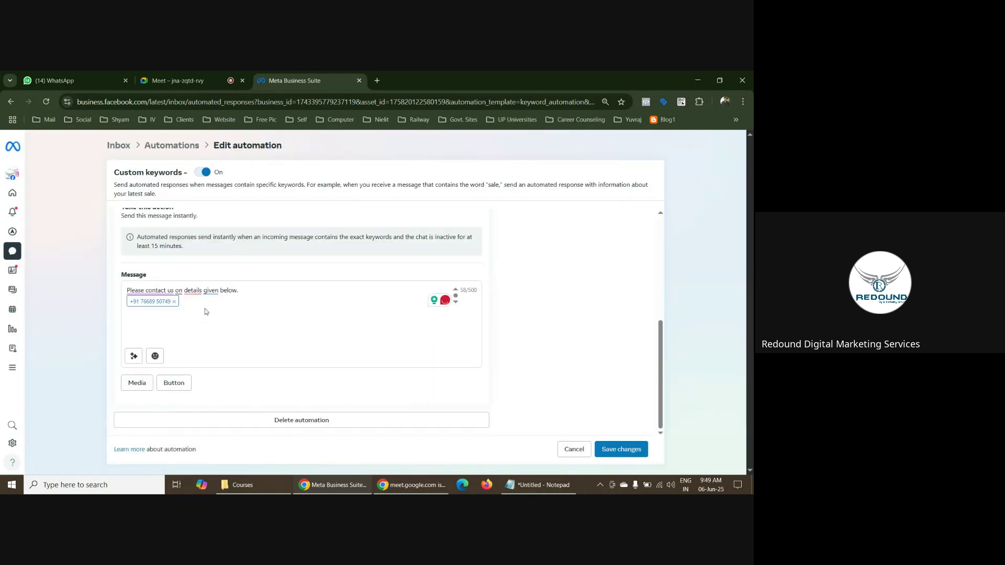
click(205, 309)
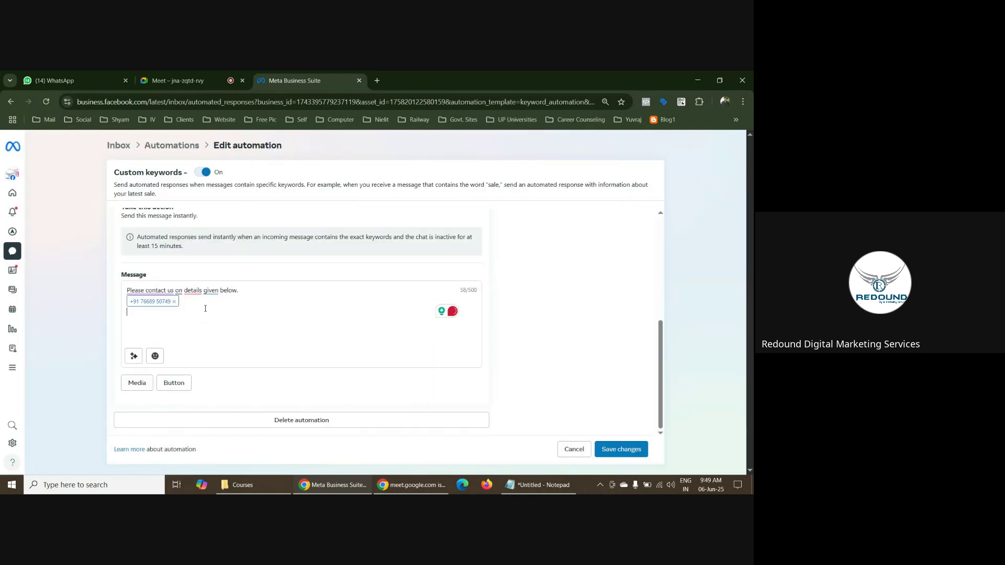
click(134, 356)
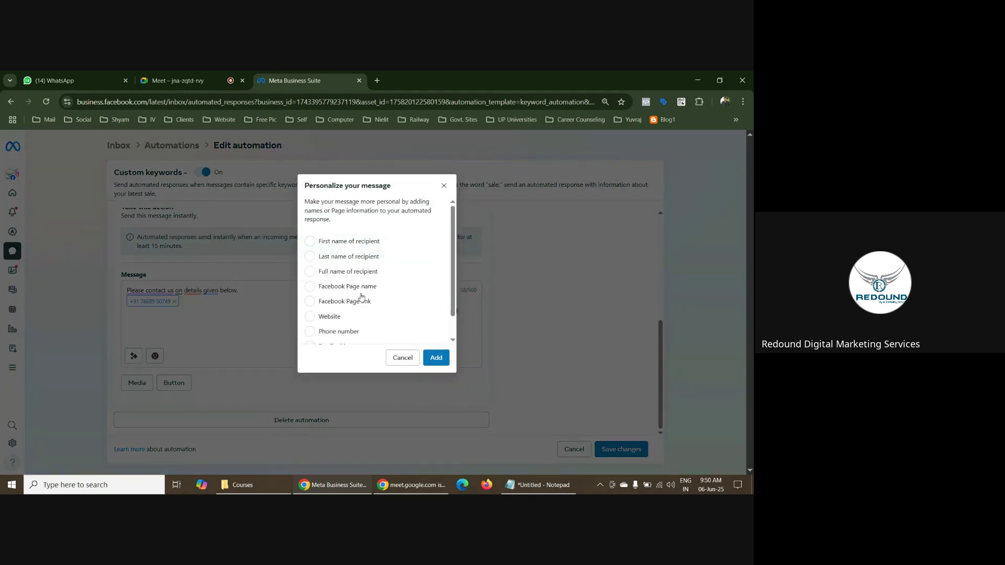
click(310, 317)
scroll(358, 309, down, 1)
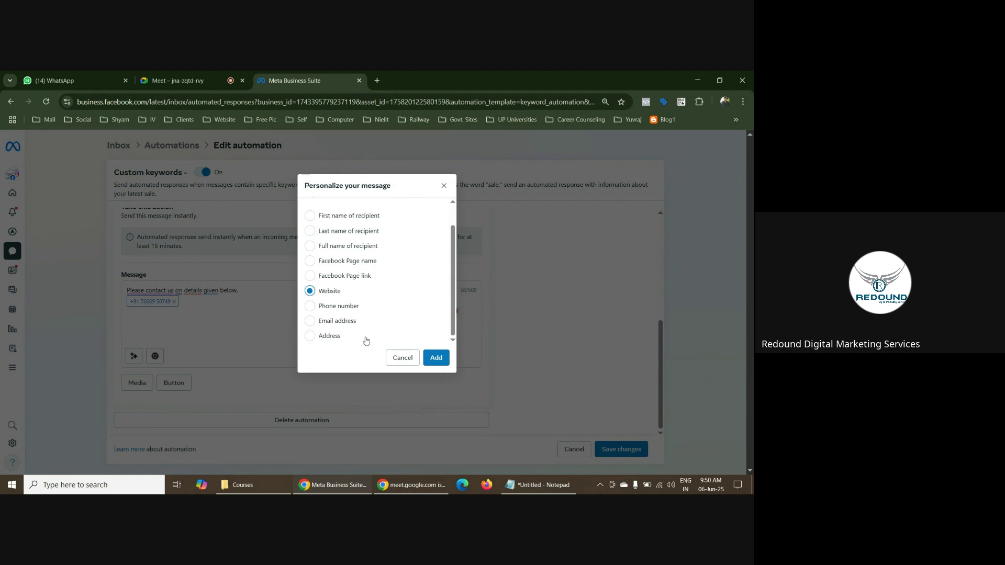
click(436, 358)
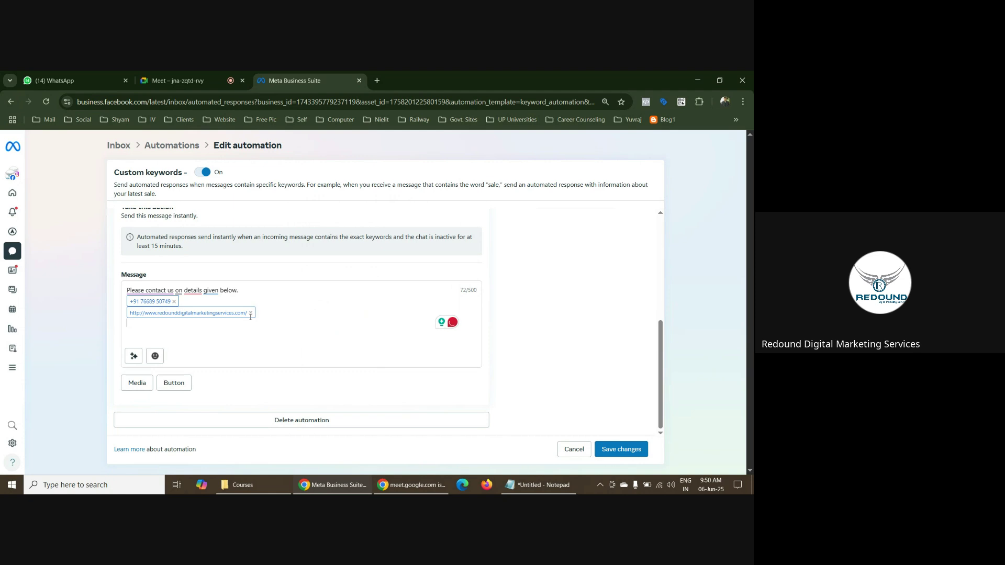
Insert the Email address and Address personalization fields on separate lines below the website in the message
click(134, 357)
scroll(382, 290, down, 1)
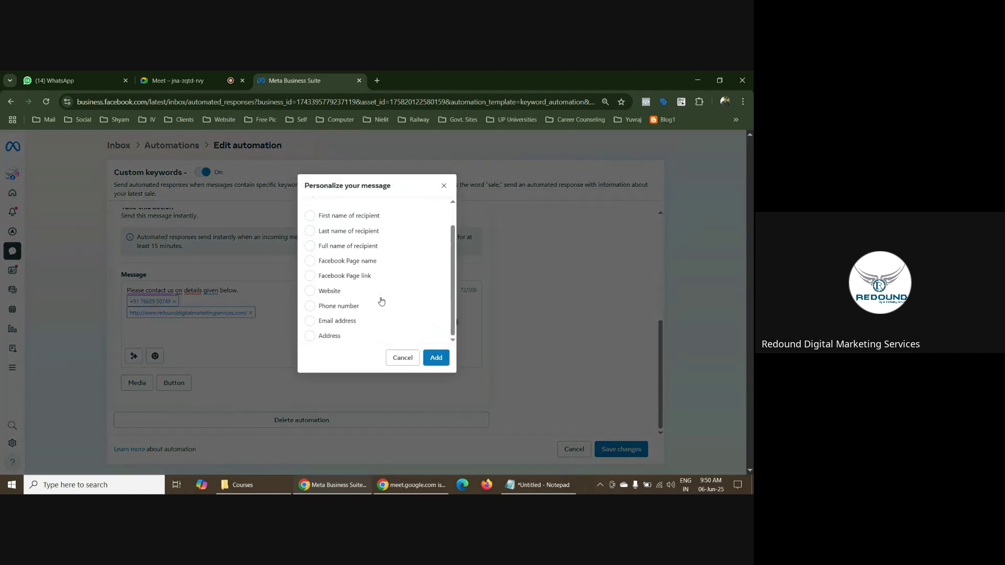
click(310, 321)
click(436, 358)
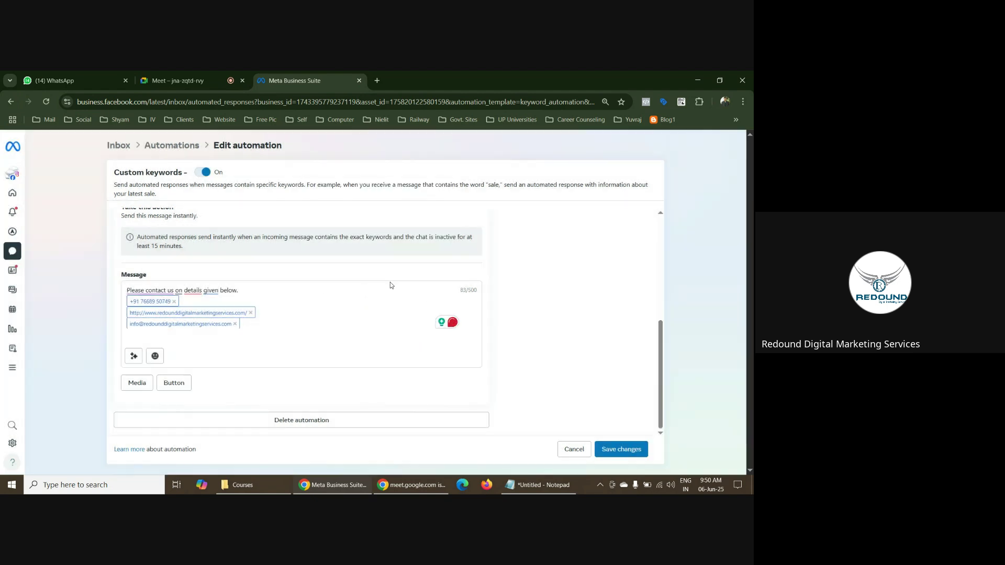
key(Return)
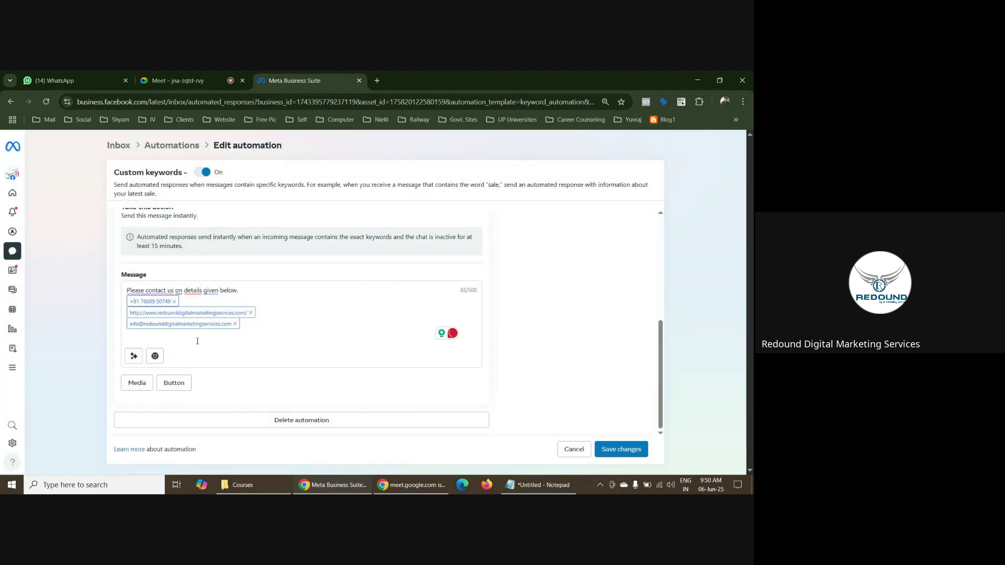
click(134, 357)
scroll(344, 326, down, 1)
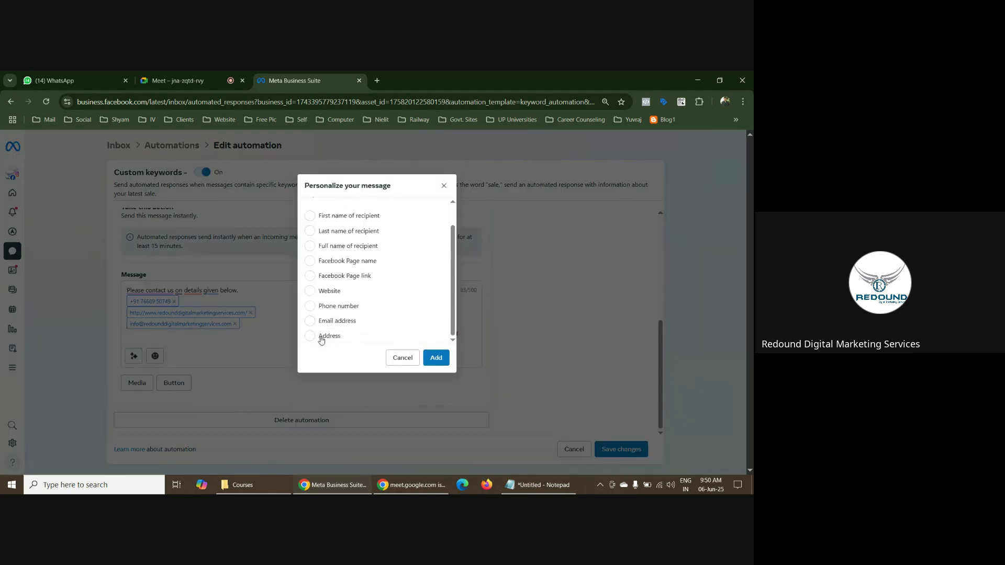
click(310, 336)
click(436, 357)
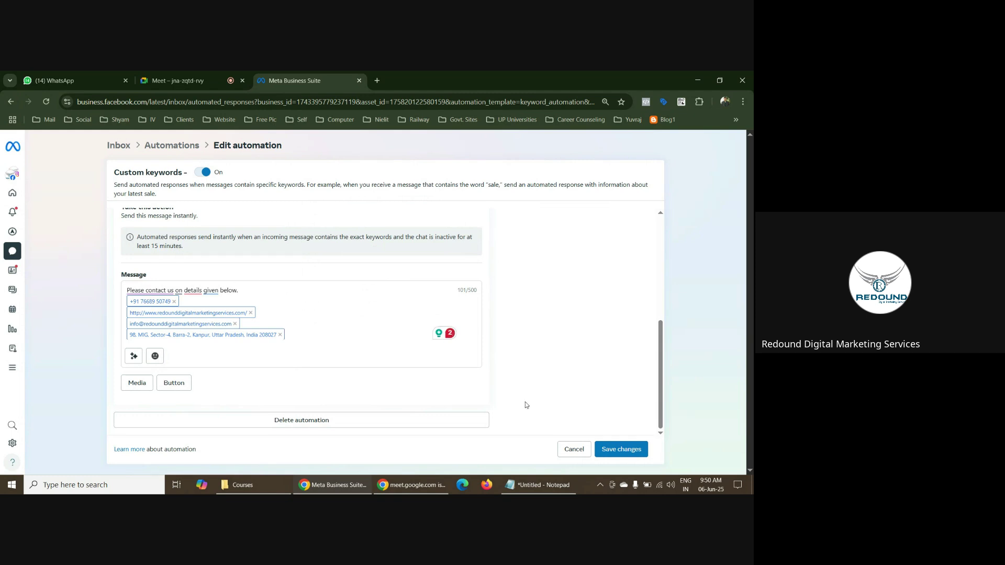
Try to save the Custom keywords automation and review its name, channels, keywords and message
click(629, 455)
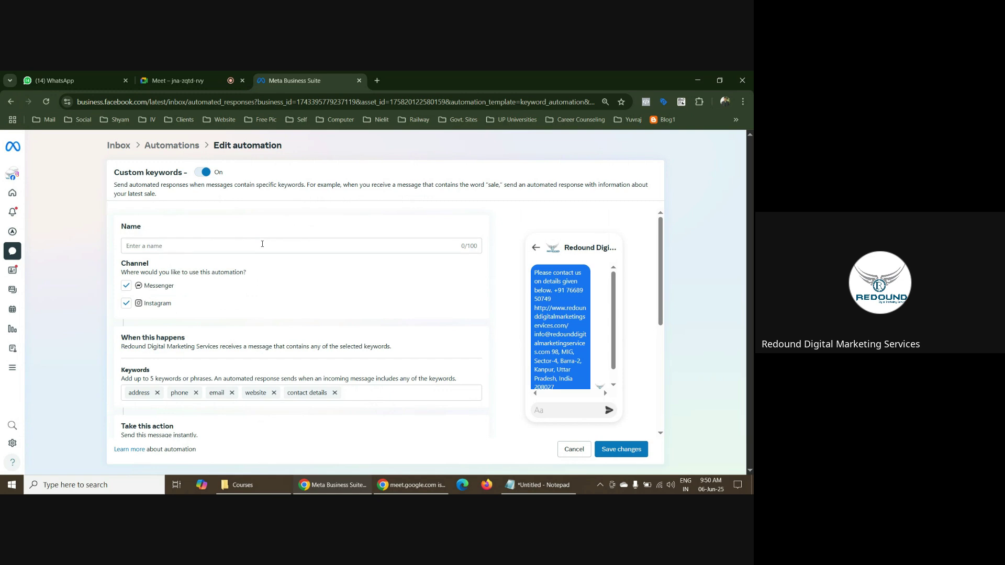
scroll(312, 309, down, 5)
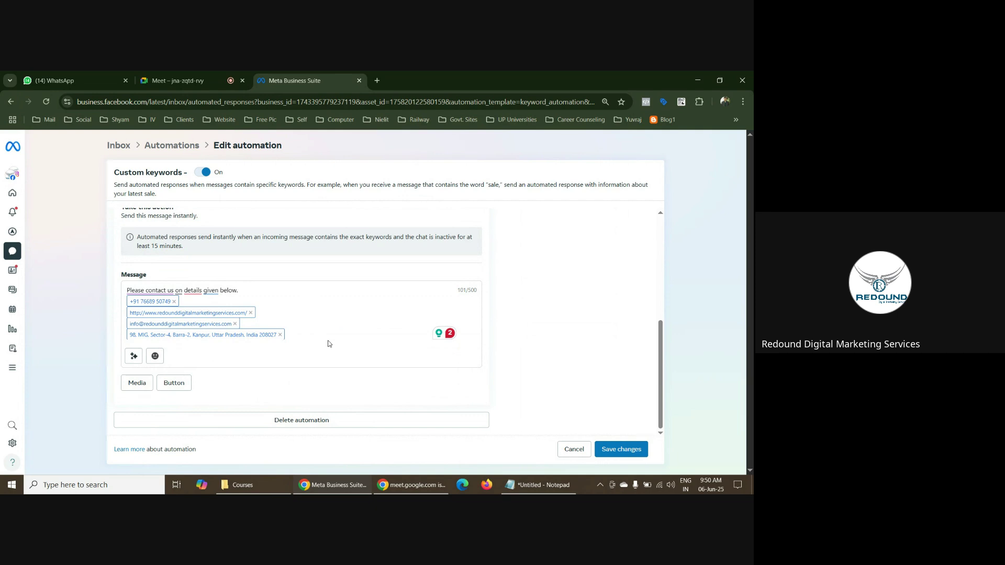
scroll(328, 343, up, 5)
scroll(366, 351, down, 3)
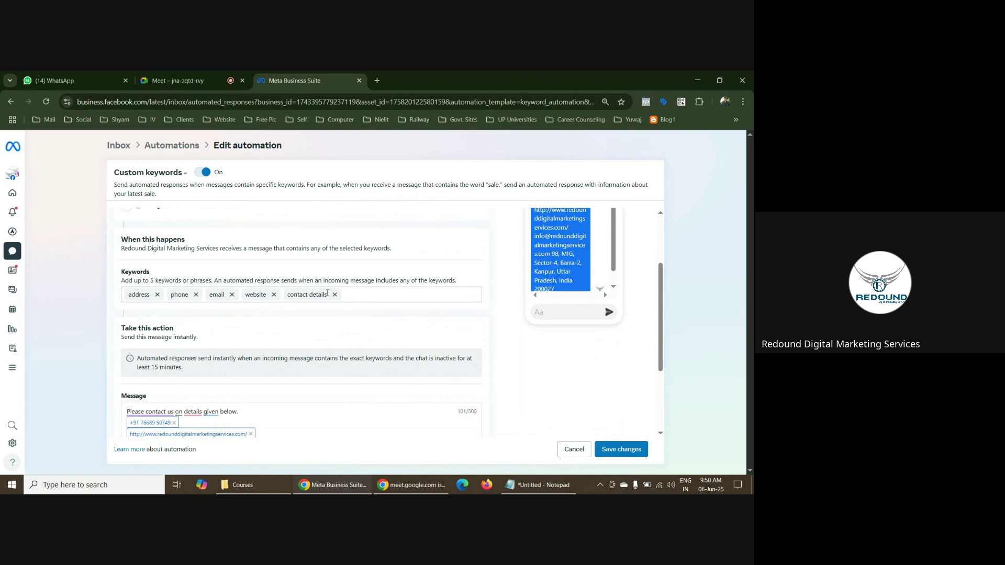
scroll(309, 293, up, 1)
scroll(303, 298, down, 4)
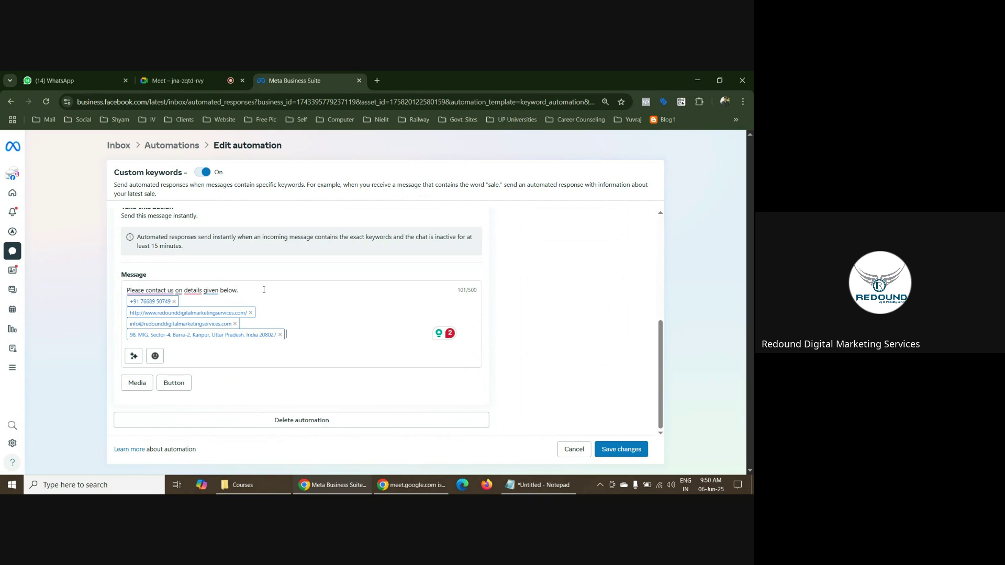
Discard the unsaved Custom keywords settings and return to the Automations list
click(572, 451)
click(446, 273)
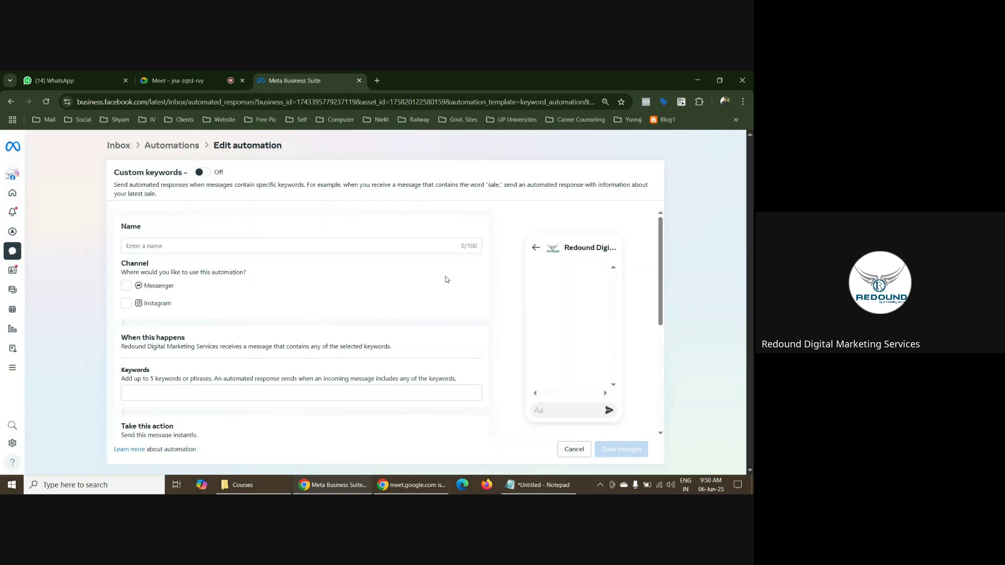
click(185, 144)
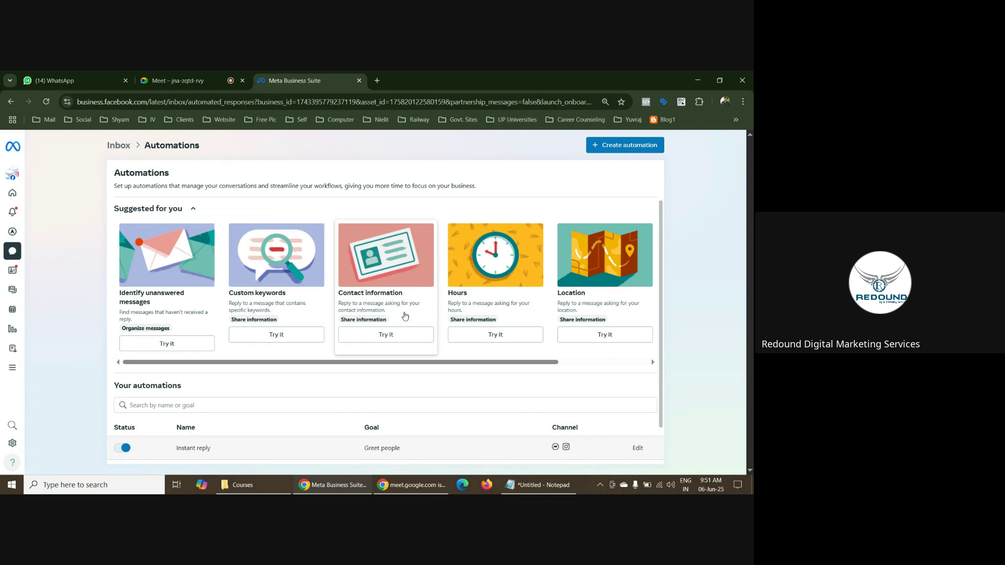
Examine the suggested Contact information automation and its message personalization options, and return to browse the remaining suggested automations
click(399, 334)
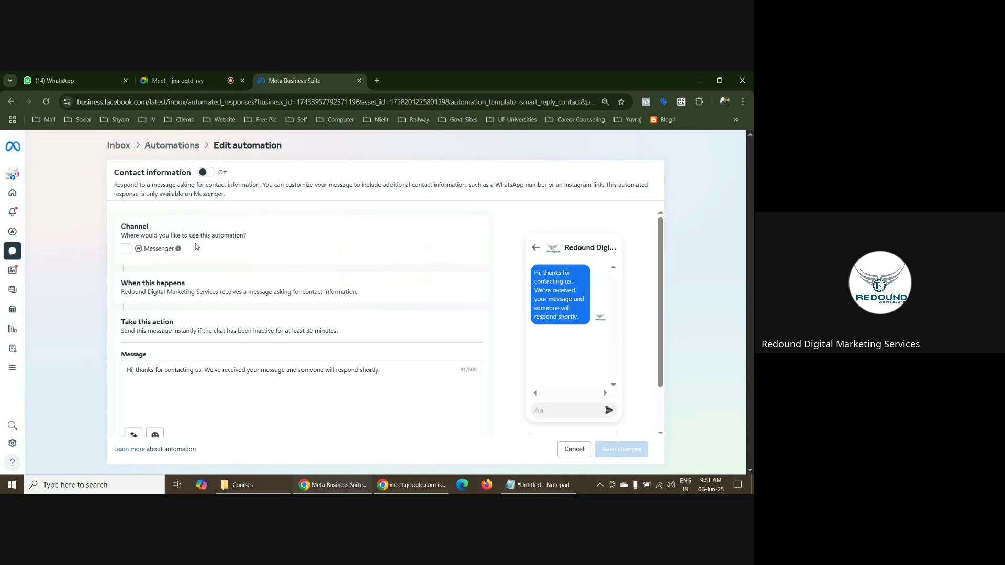
scroll(209, 278, down, 1)
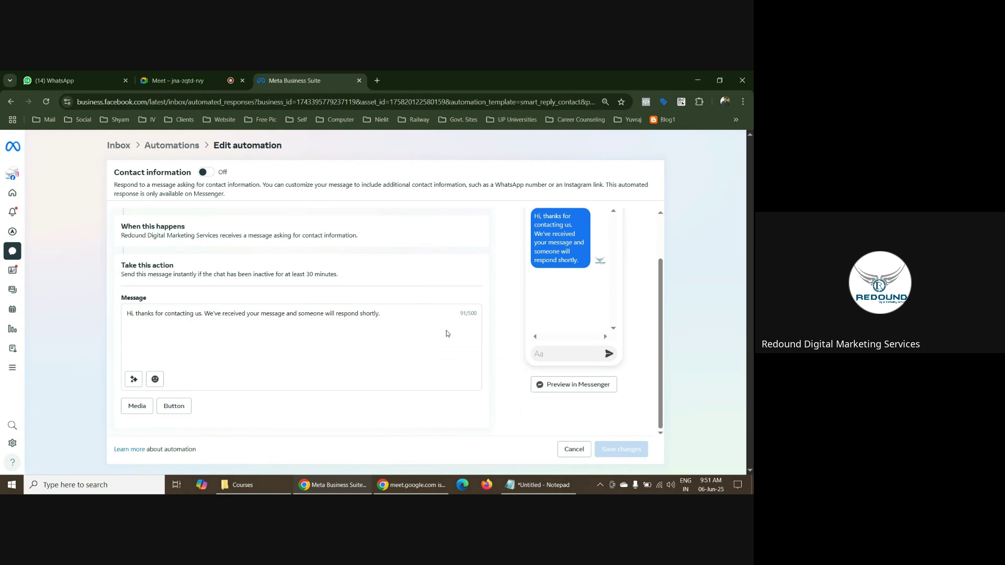
click(134, 381)
click(410, 357)
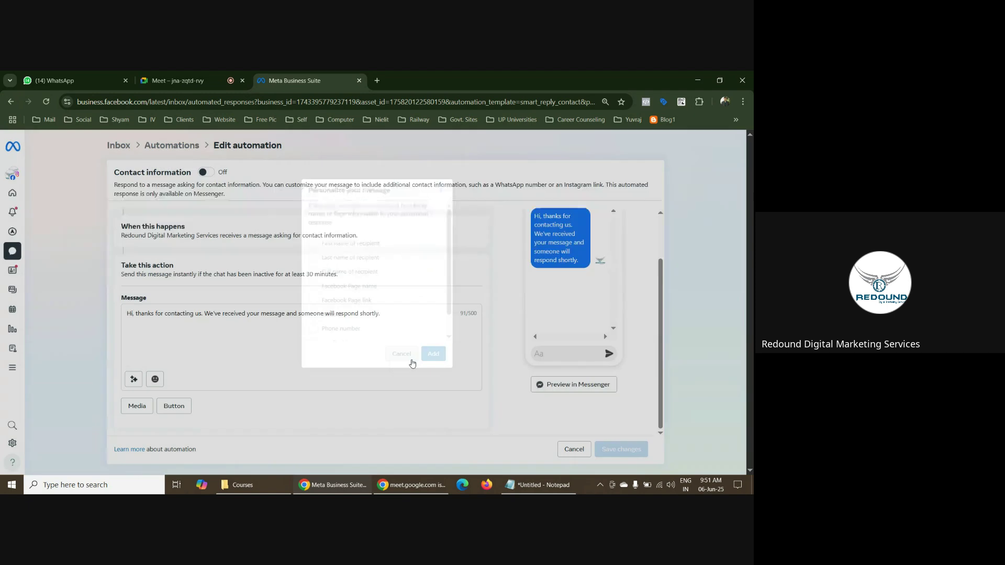
click(174, 147)
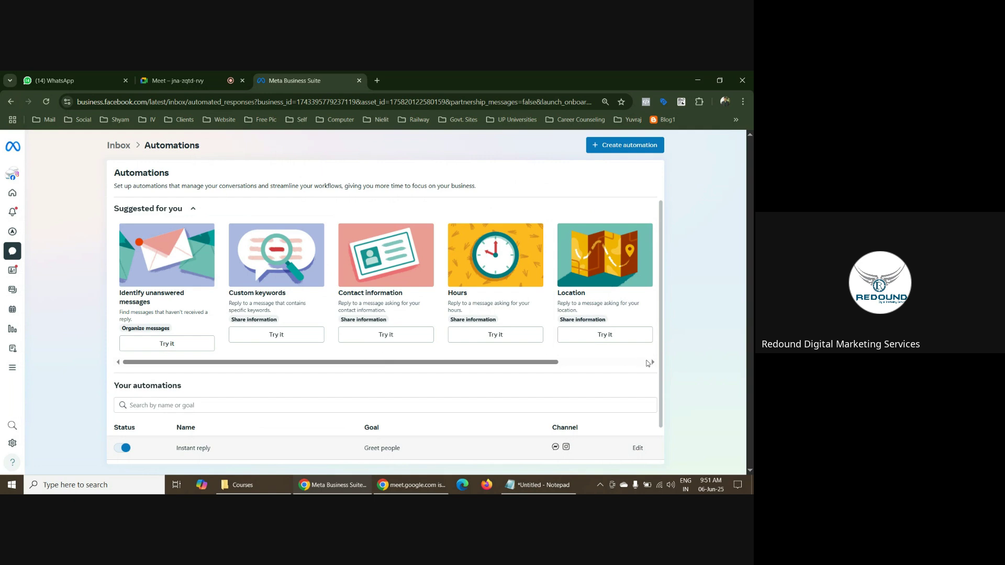
click(654, 362)
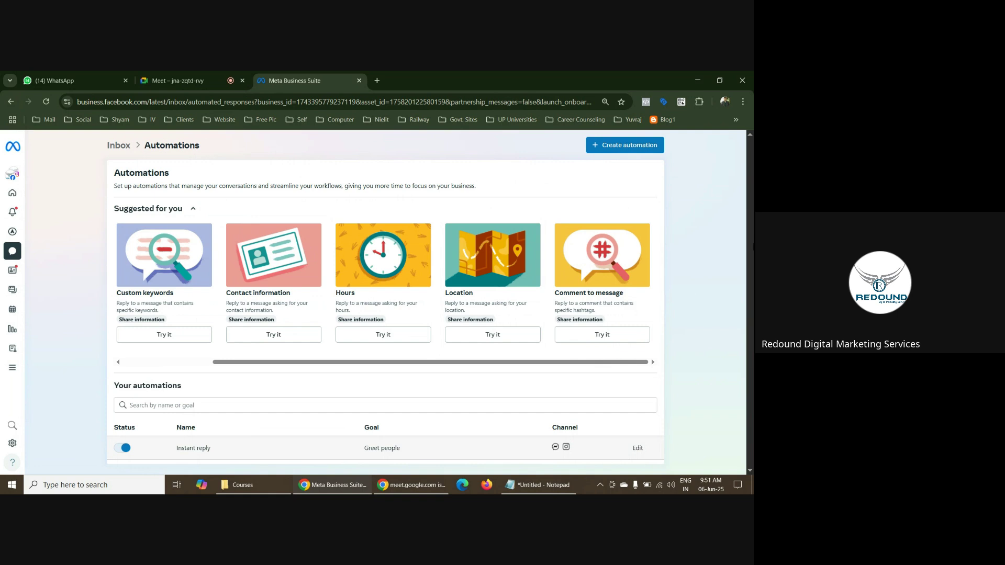
Review the message of the existing Instant reply automation and return to the Automations list without changing it
scroll(401, 420, down, 1)
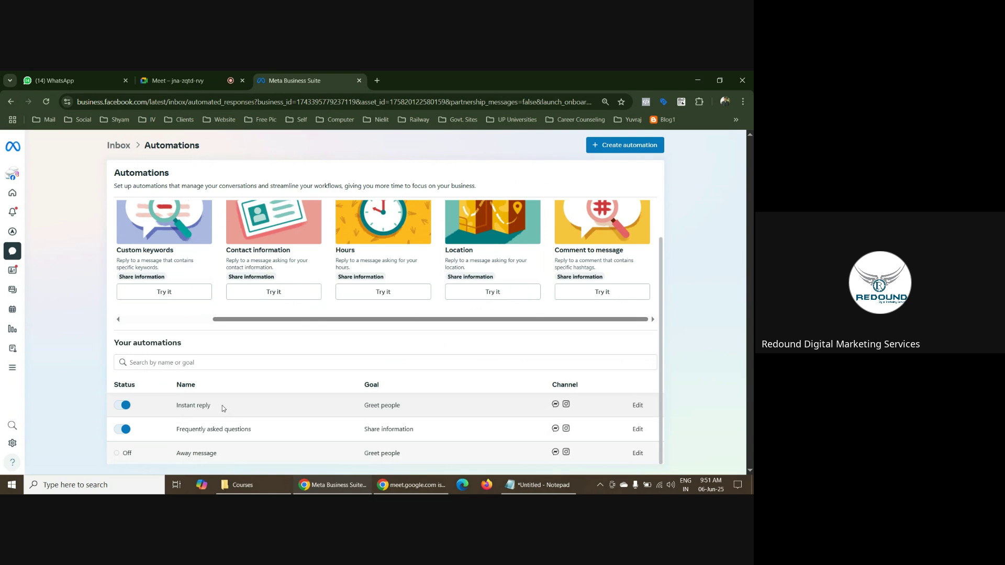
click(636, 406)
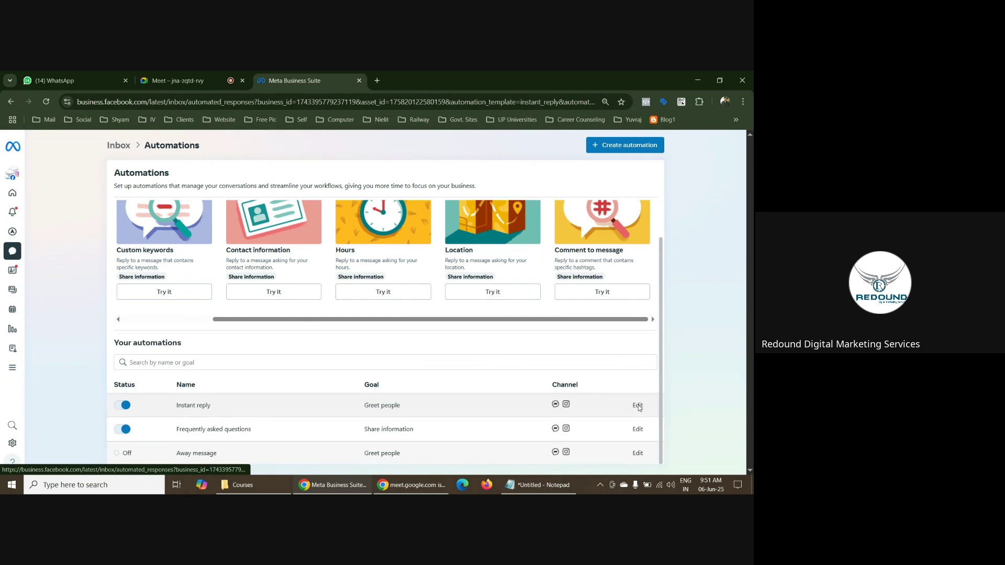
scroll(283, 305, down, 2)
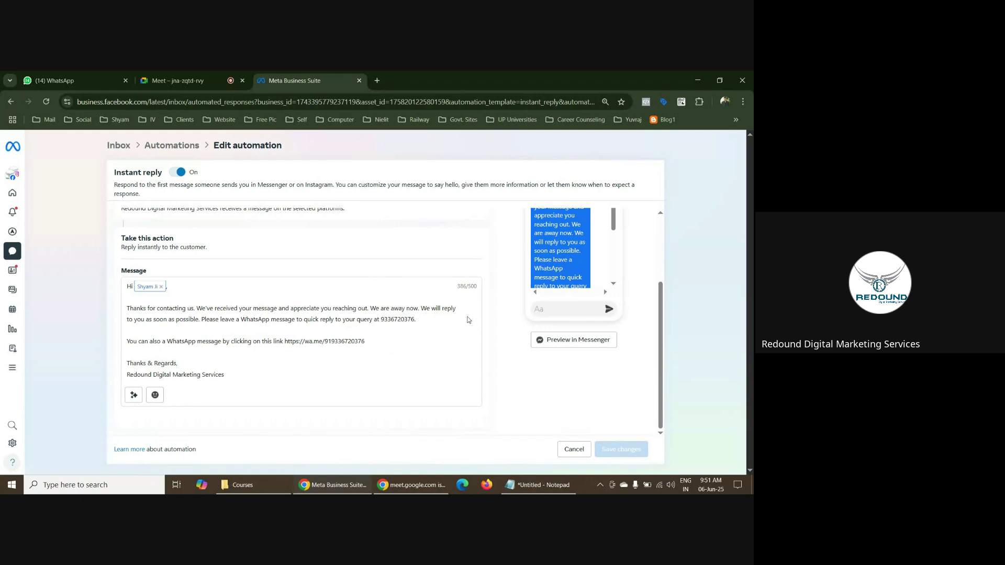
click(578, 450)
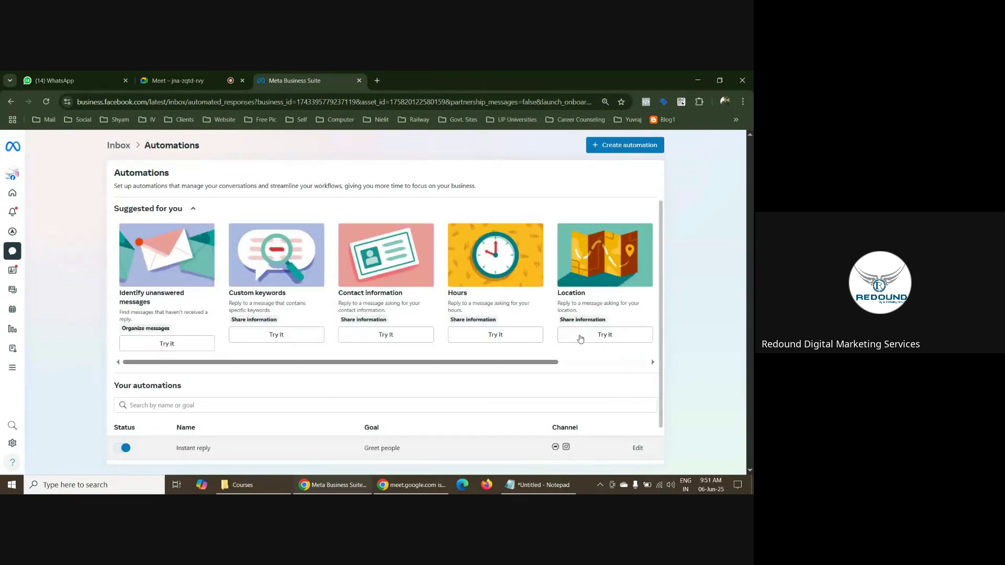
scroll(580, 339, down, 1)
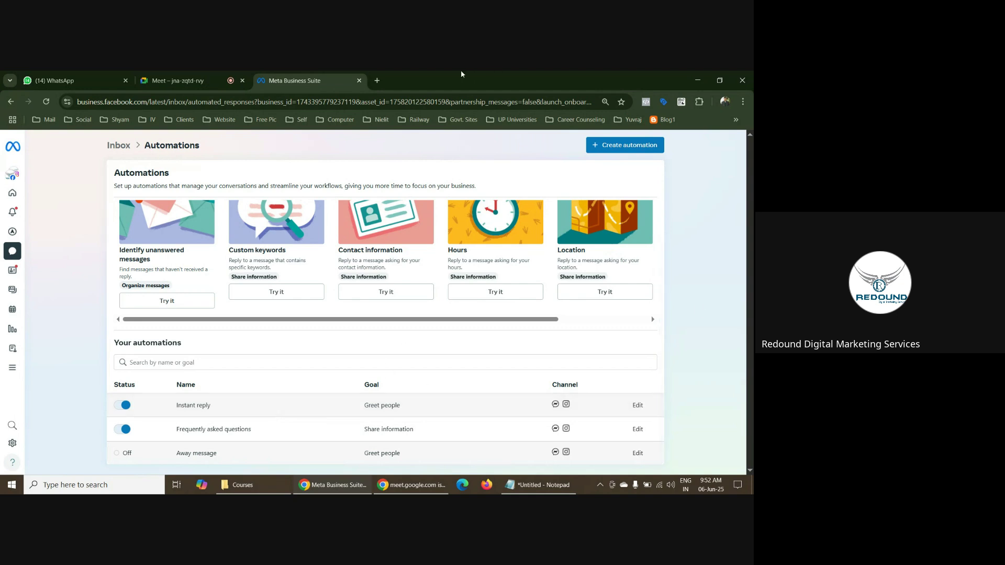
Open Facebook in a new browser tab and switch to the Redound Digital Marketing Services page profile
click(377, 81)
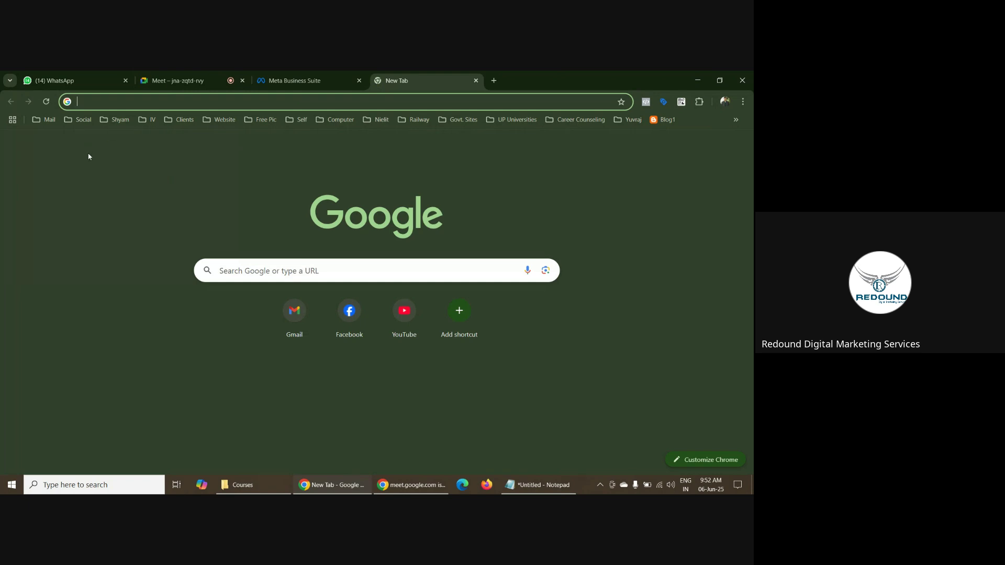
click(81, 125)
click(102, 153)
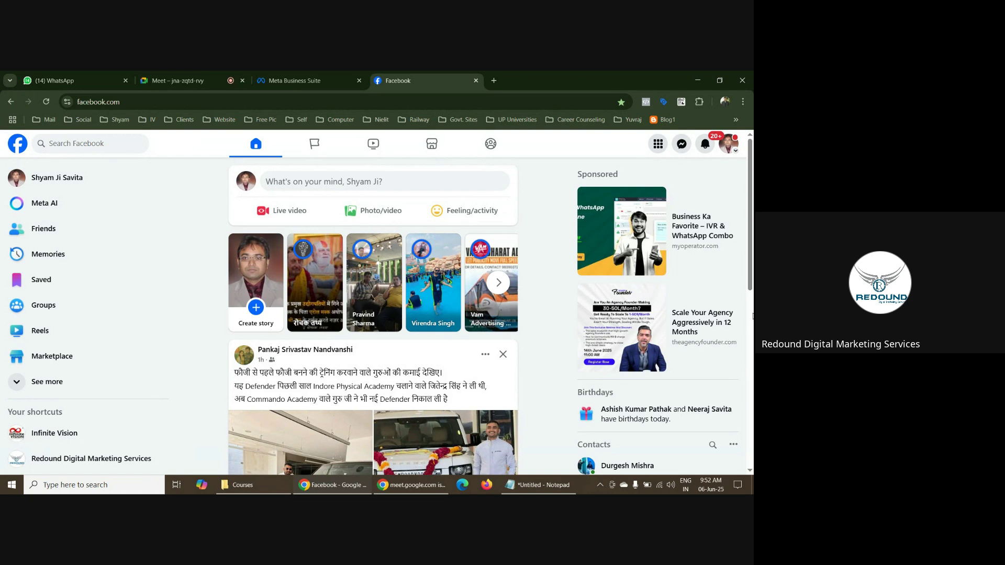
click(731, 149)
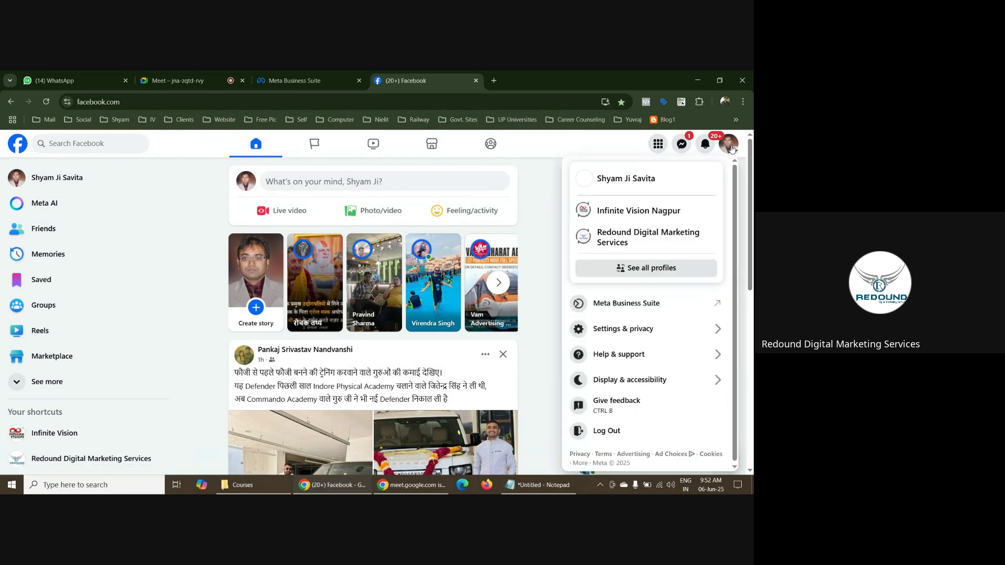
click(640, 243)
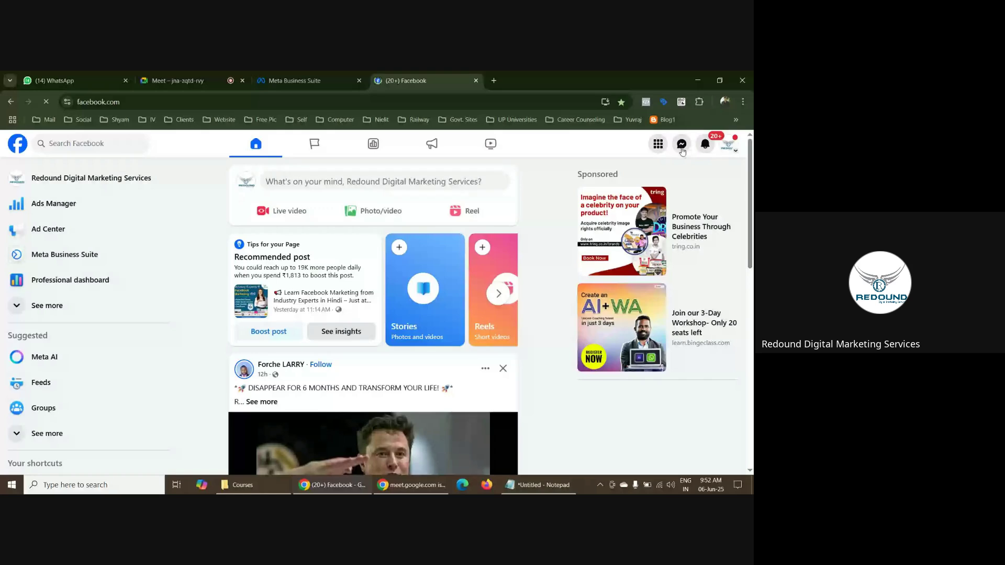
Examine the instant reply in the page's inbox conversation, and close the inbox and Facebook tabs to return to Automations
click(682, 146)
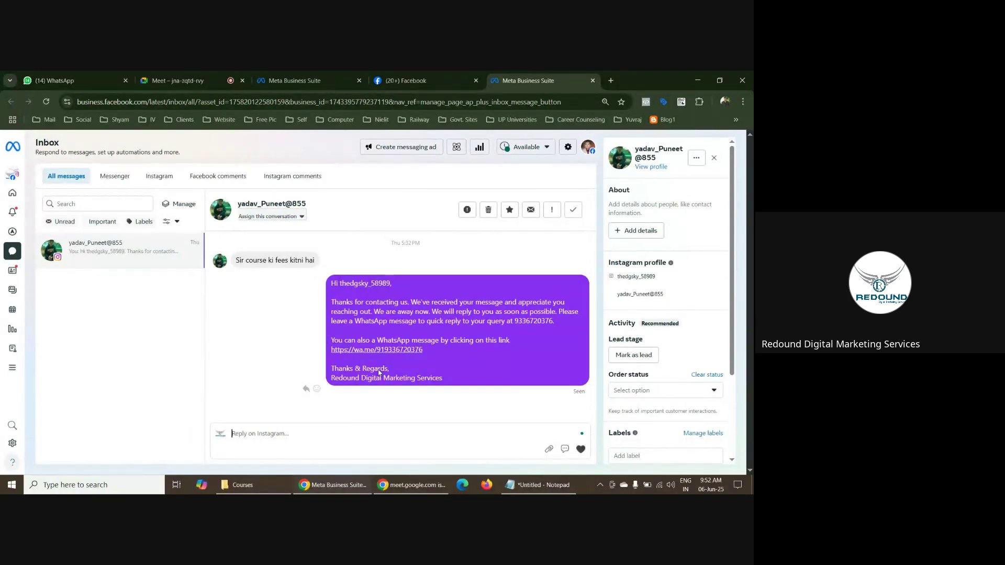
click(592, 81)
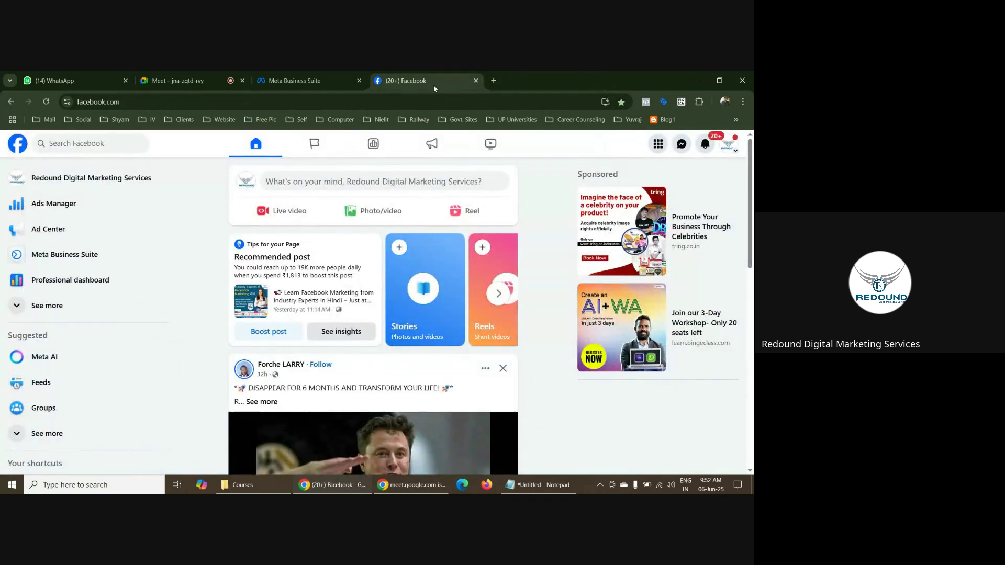
click(476, 81)
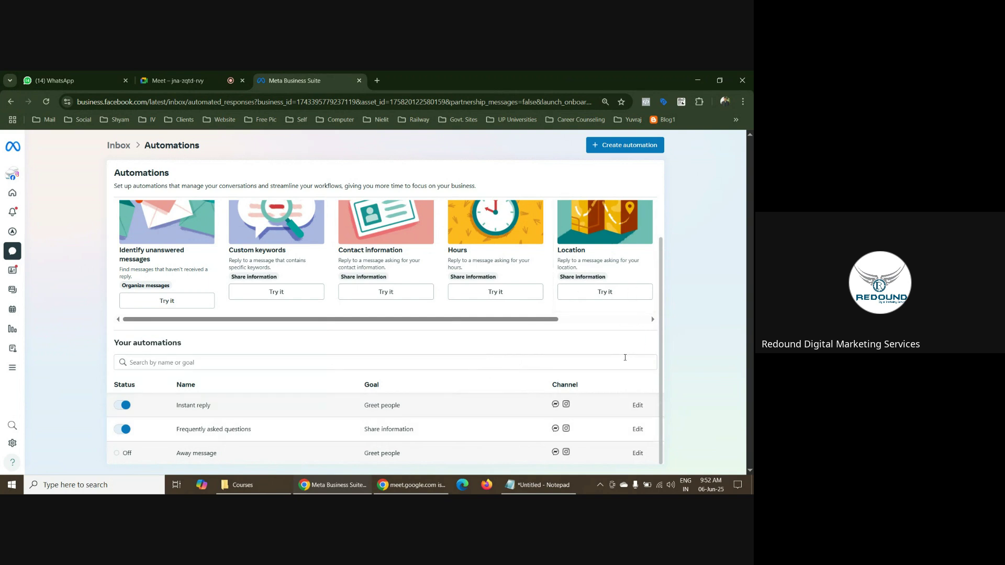
scroll(625, 358, up, 1)
scroll(625, 358, down, 1)
click(653, 320)
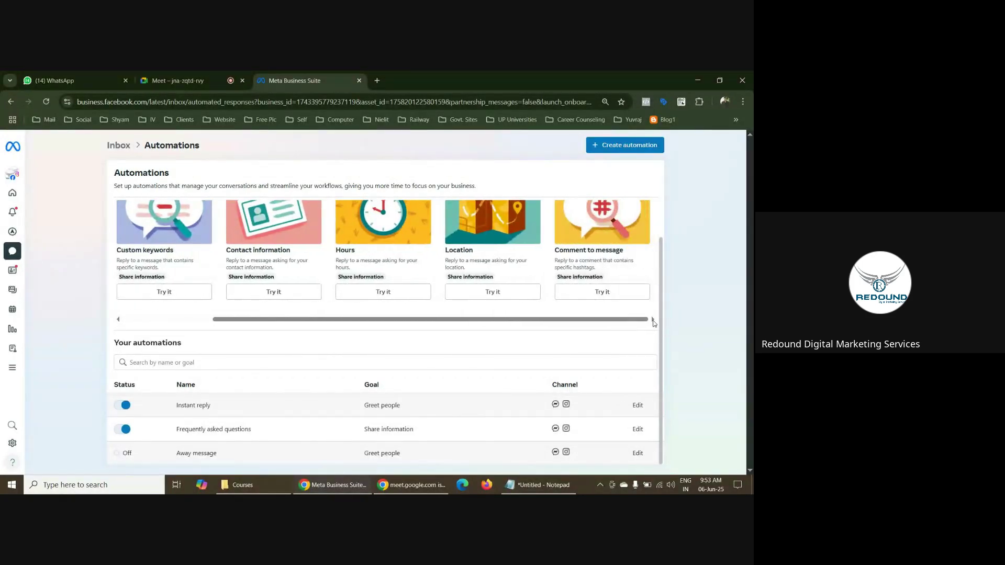
scroll(578, 385, up, 1)
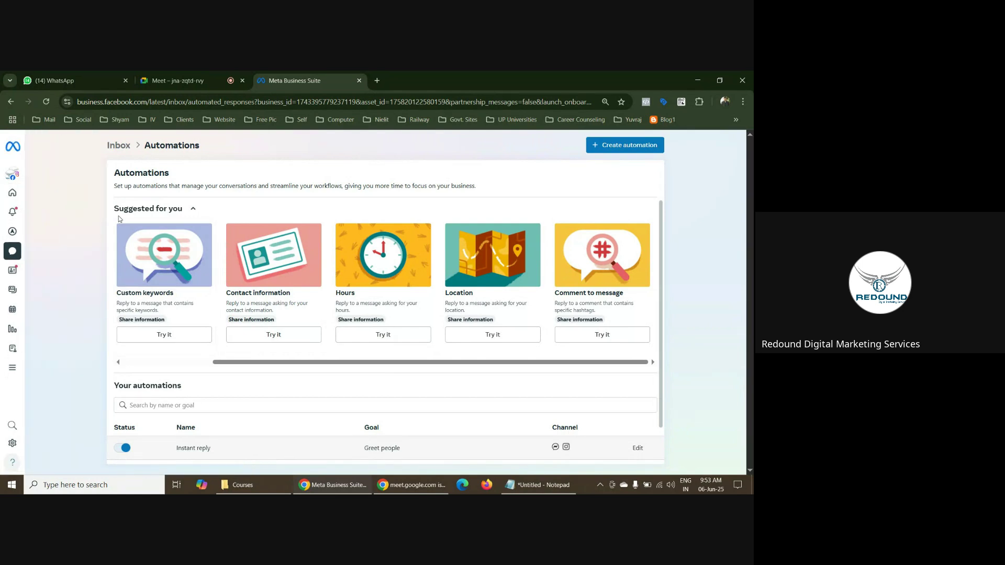
mouse_move(46, 241)
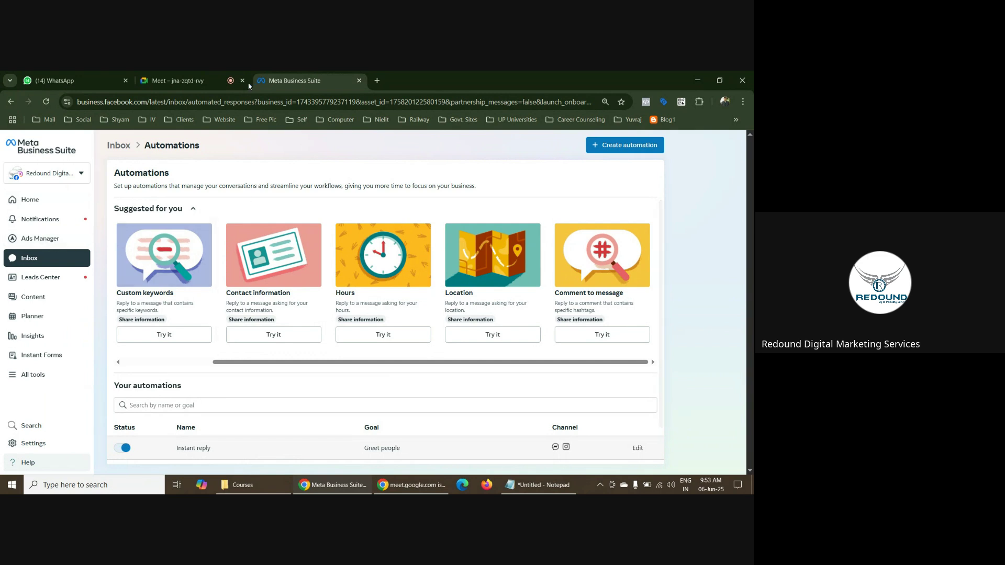
mouse_move(50, 335)
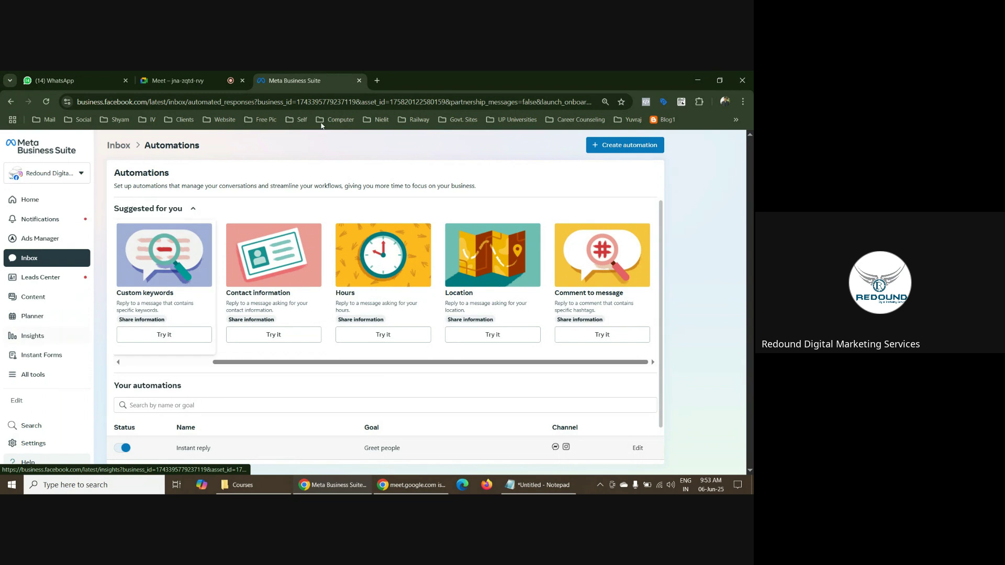
Switch to the Google Meet call and stop the meeting recording together with the Gemini note-taking
click(170, 80)
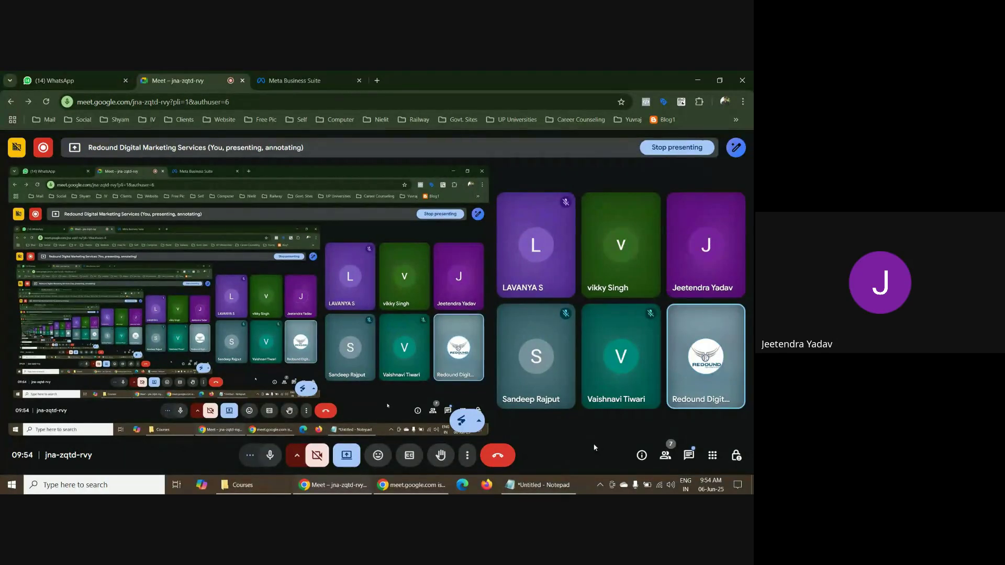
click(467, 460)
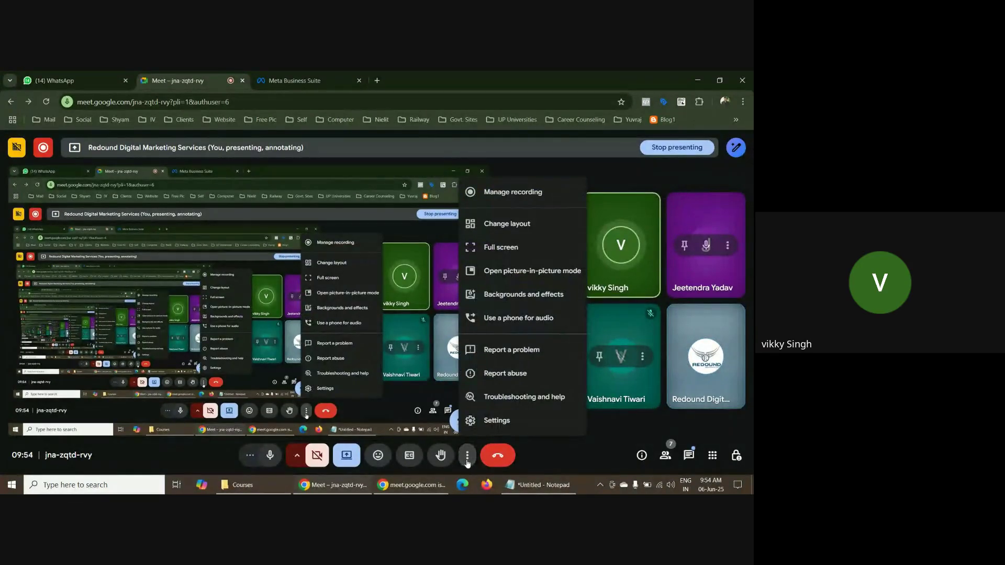
click(533, 193)
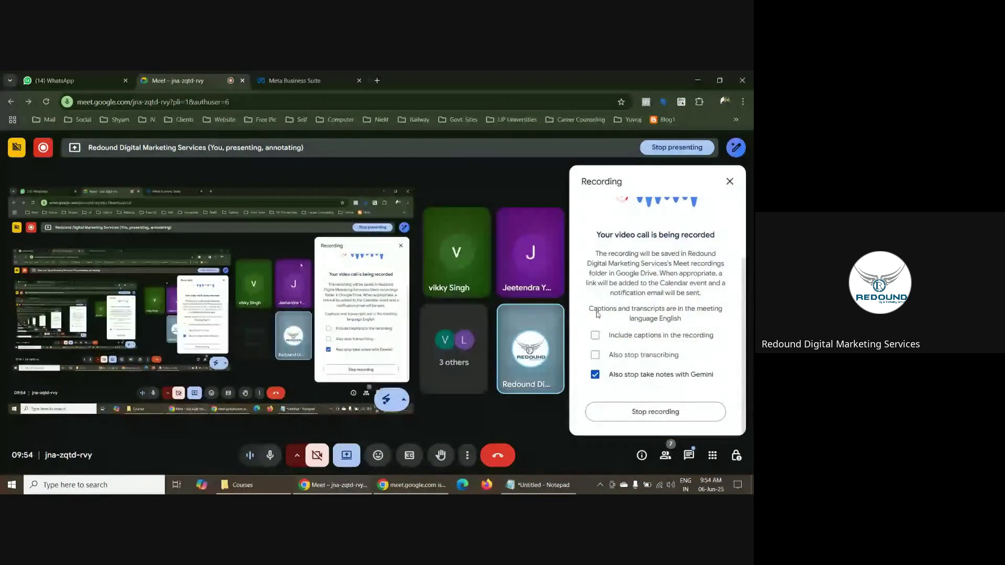
click(665, 419)
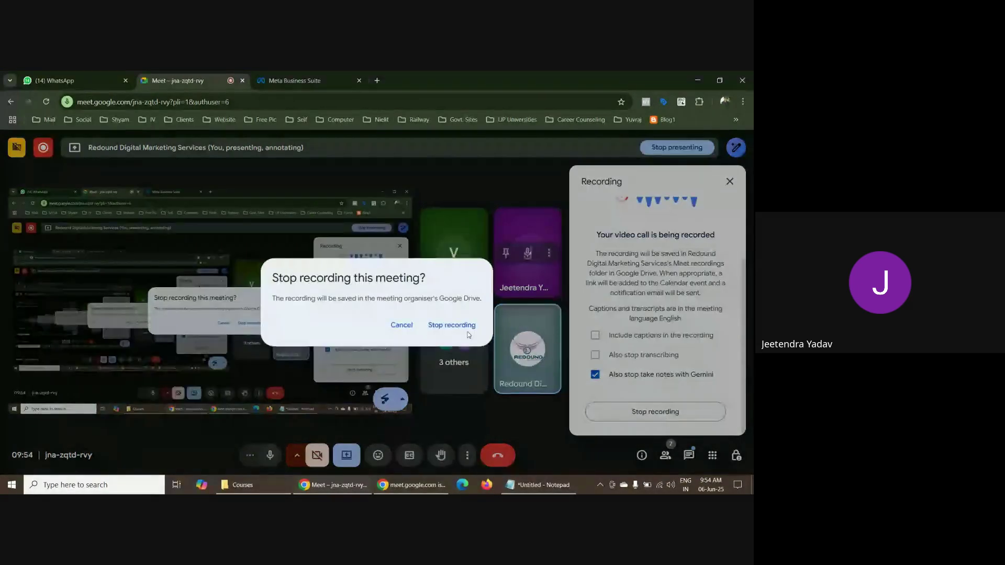